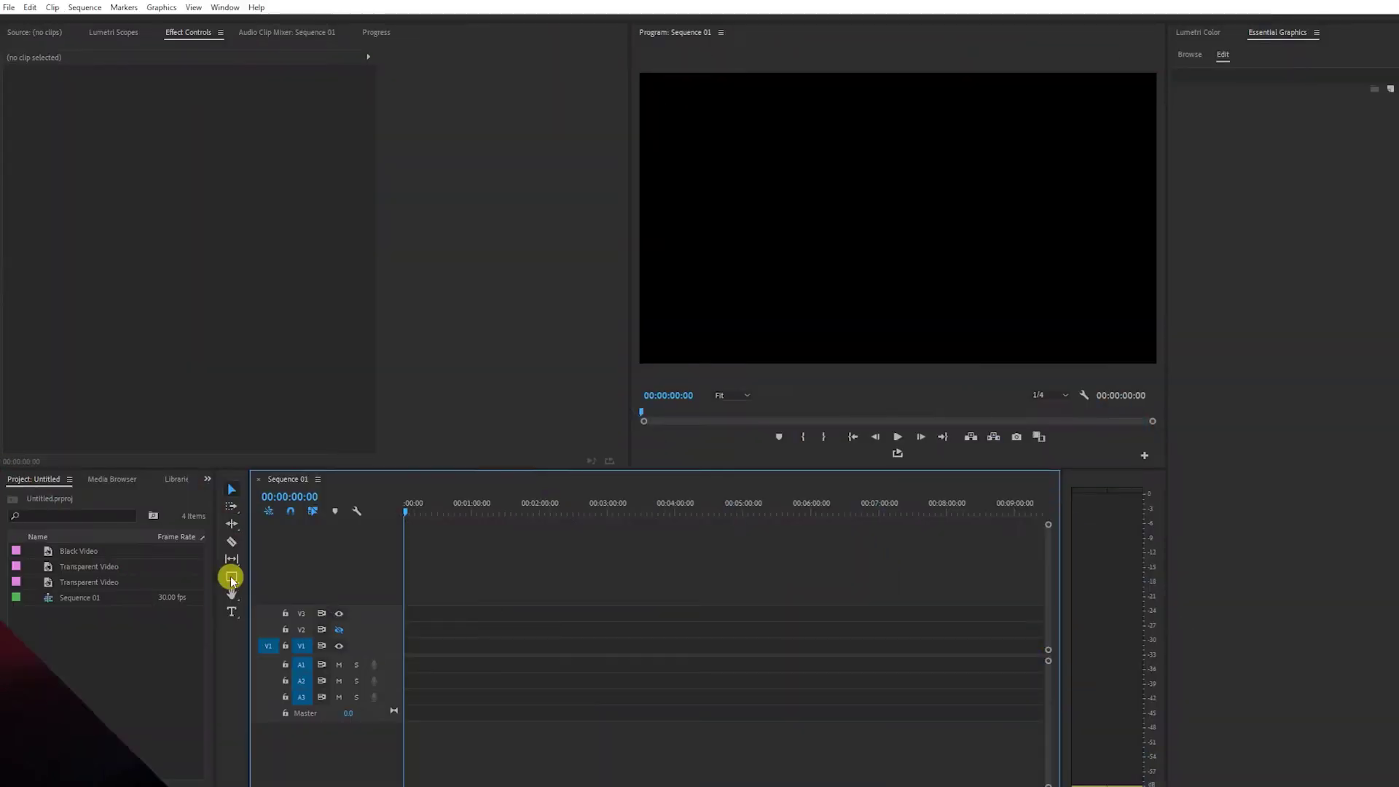
Step: Draw a circle near the frame's top-left with a white fill and no stroke
{"action": "left_click", "coordinate": [232, 579]}
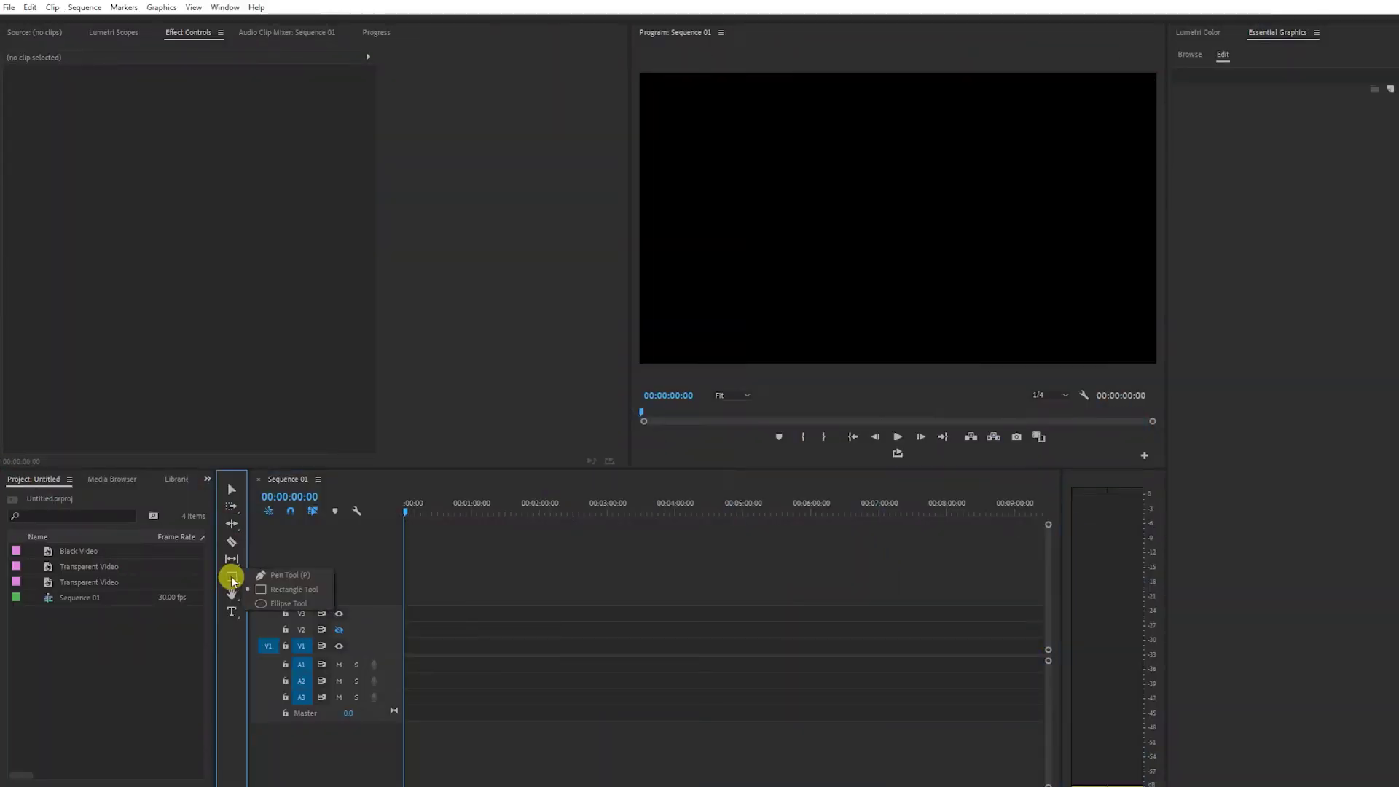
{"action": "left_click", "coordinate": [278, 606]}
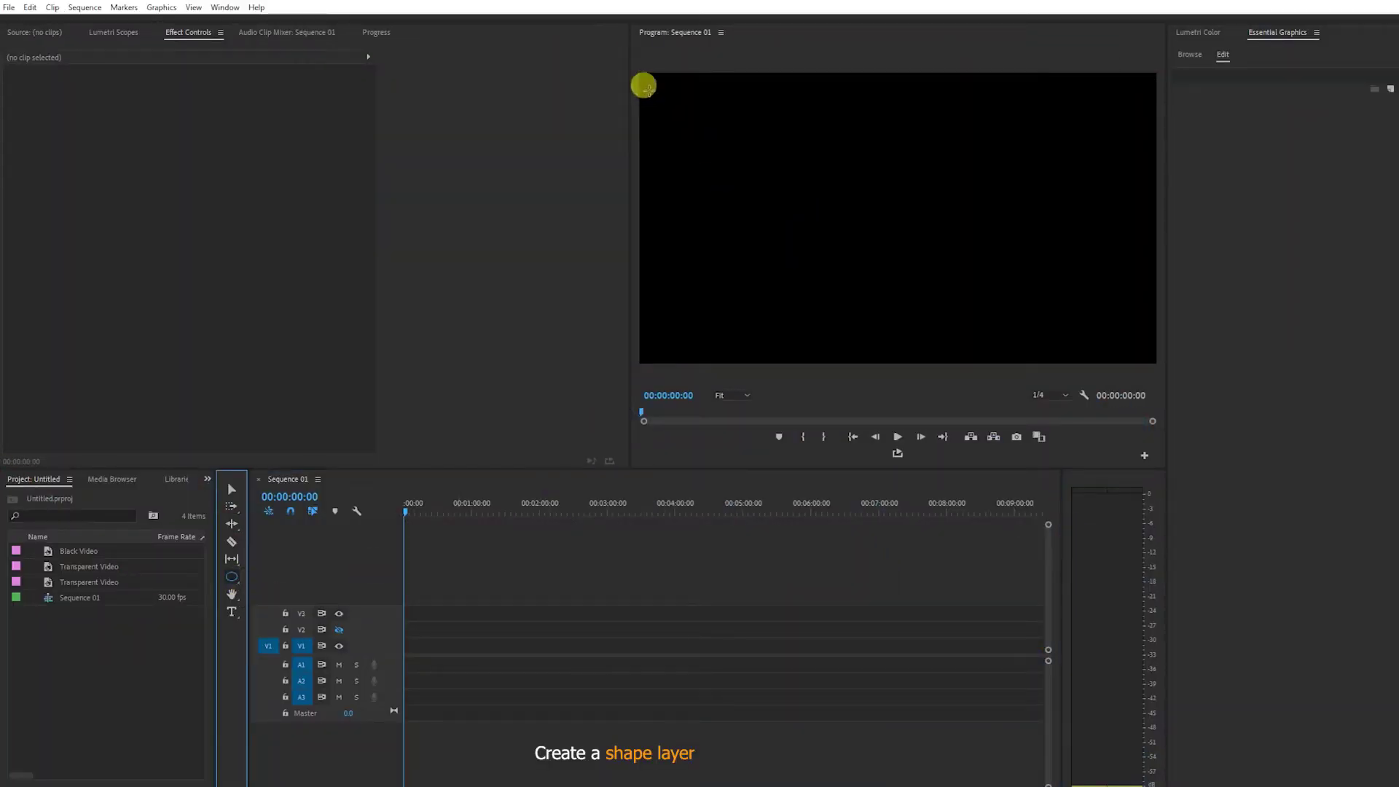
{"action": "left_click_drag", "start_coordinate": [658, 98], "coordinate": [707, 144]}
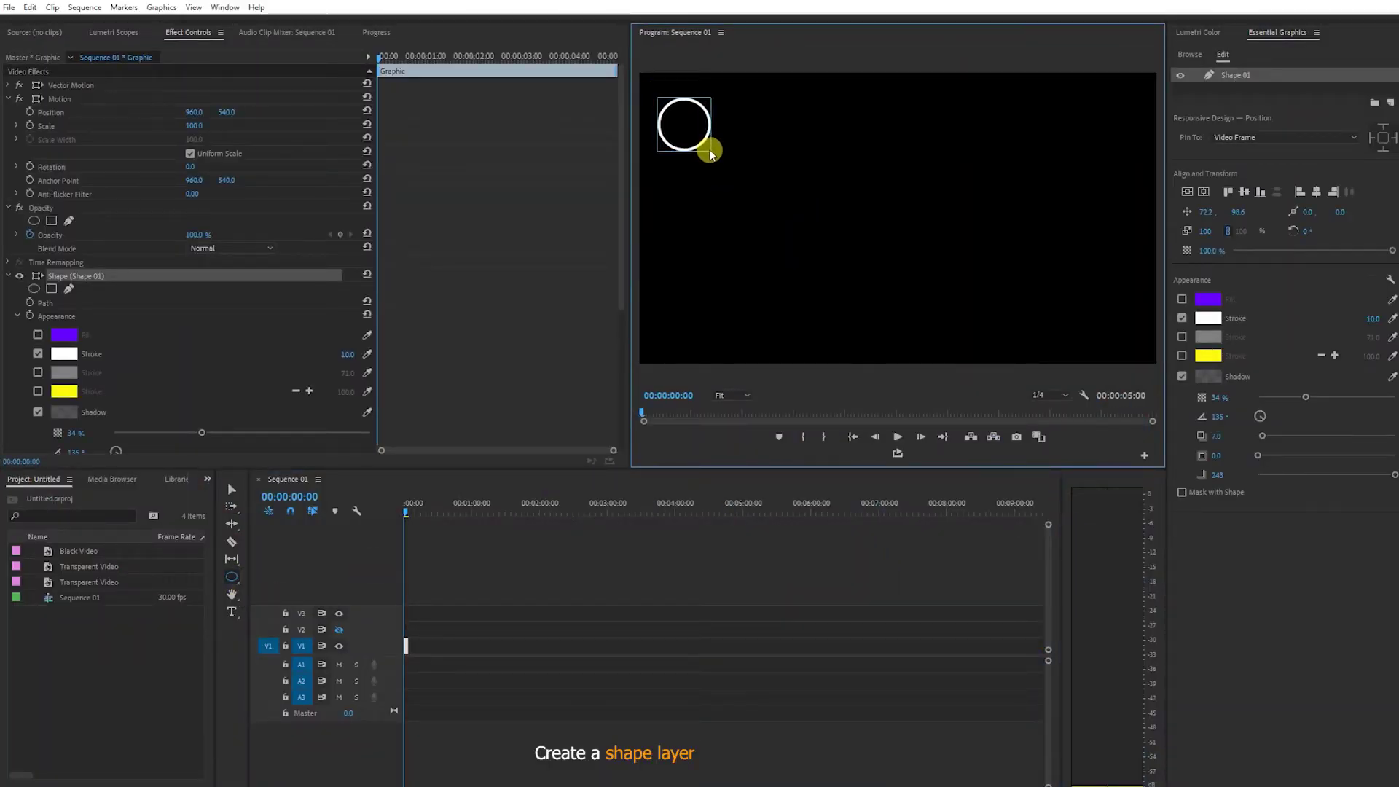
{"action": "left_click", "coordinate": [1182, 318]}
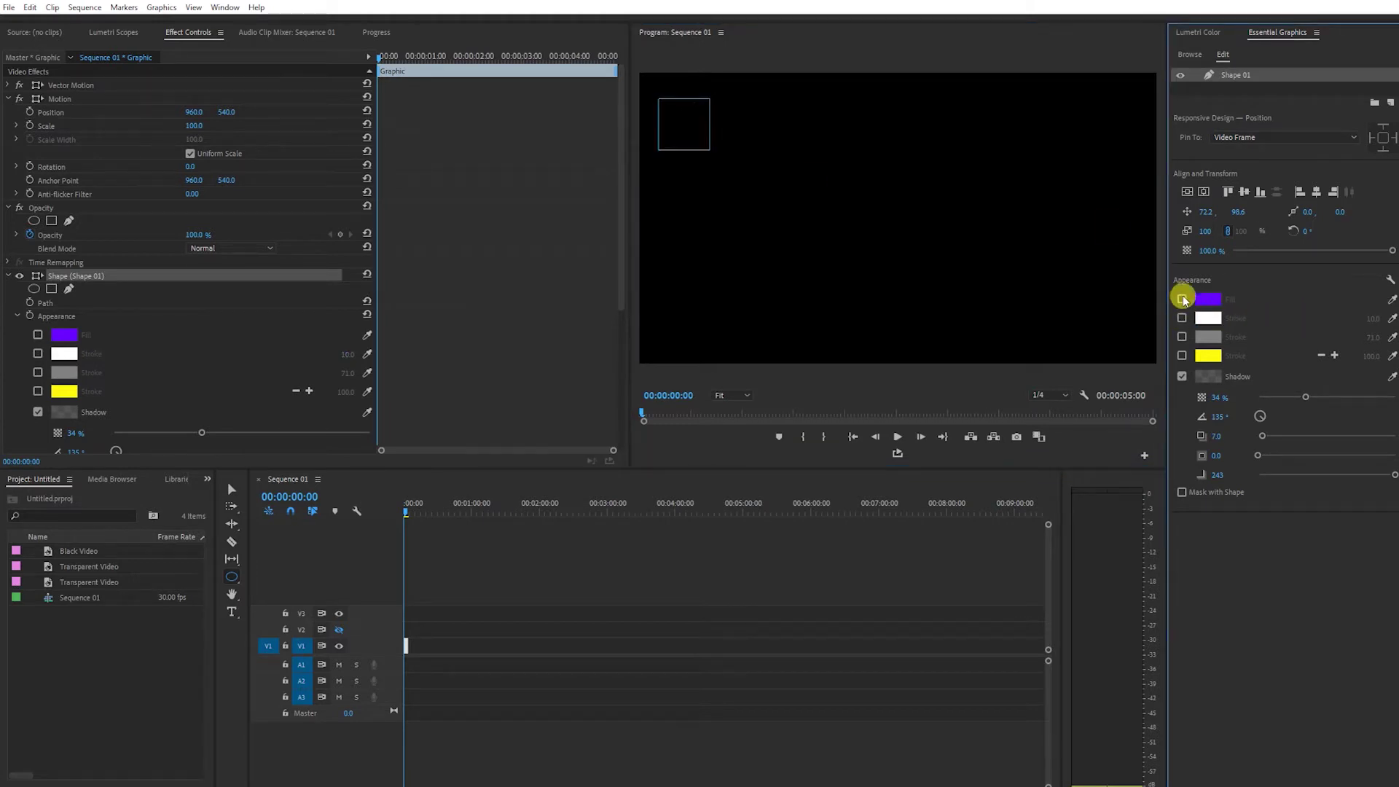
{"action": "left_click", "coordinate": [1182, 298]}
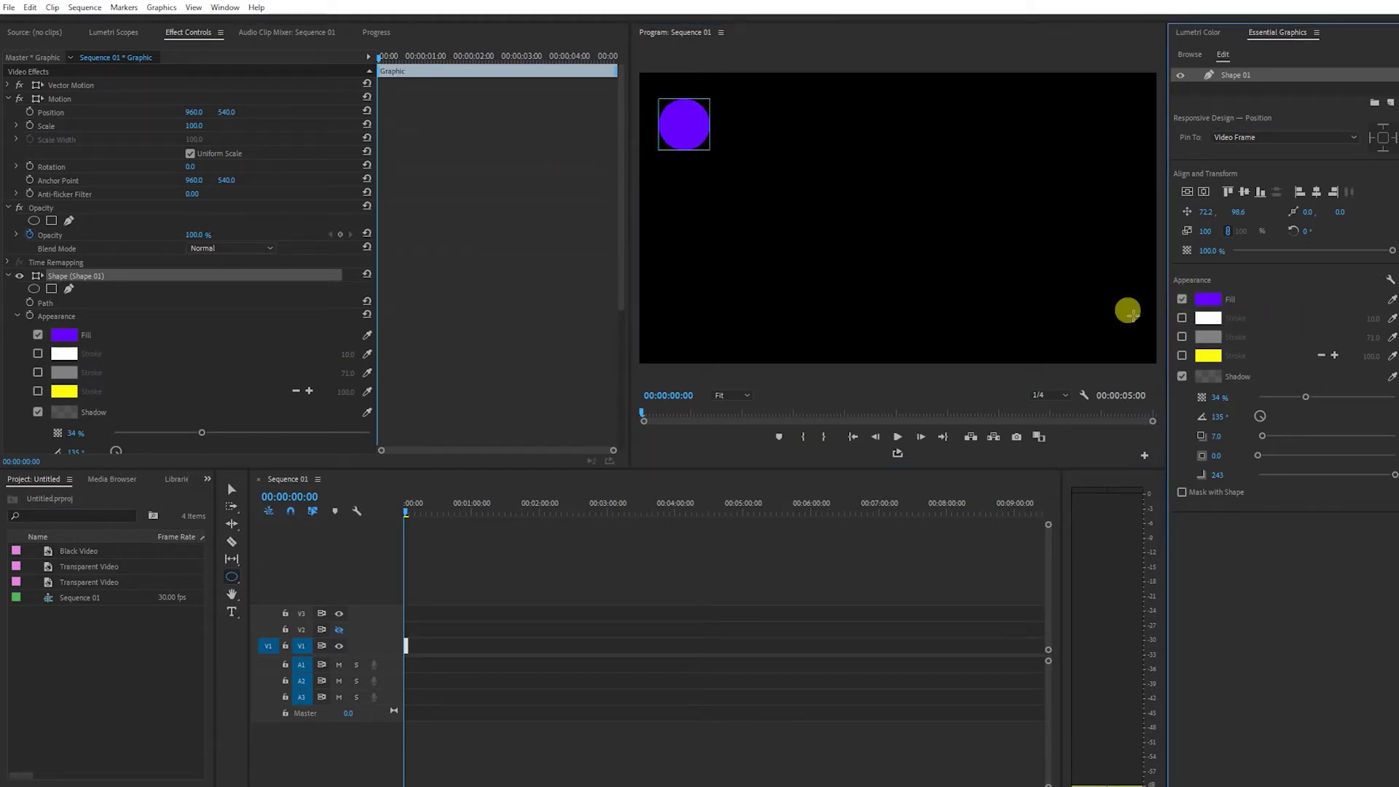
{"action": "left_click", "coordinate": [1208, 298]}
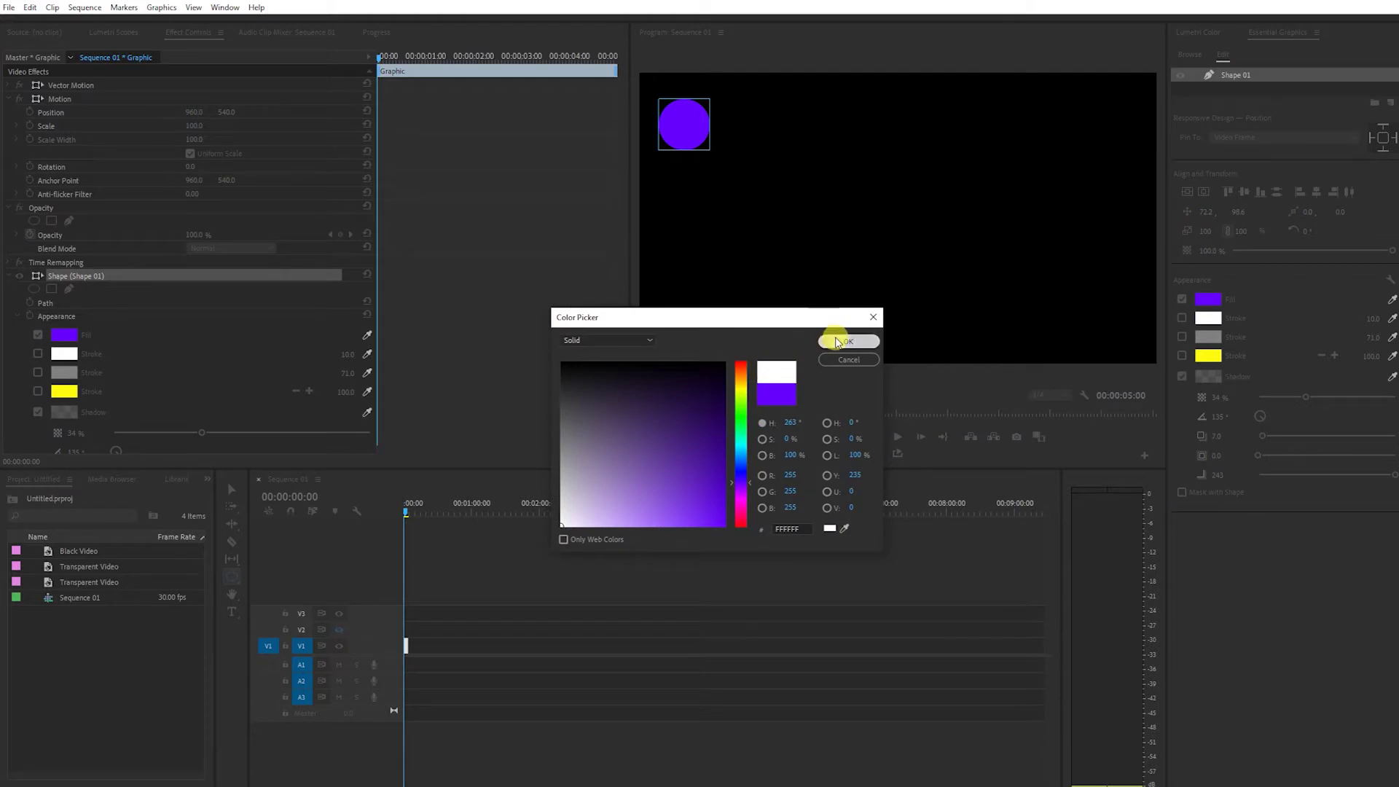
{"action": "left_click", "coordinate": [831, 340]}
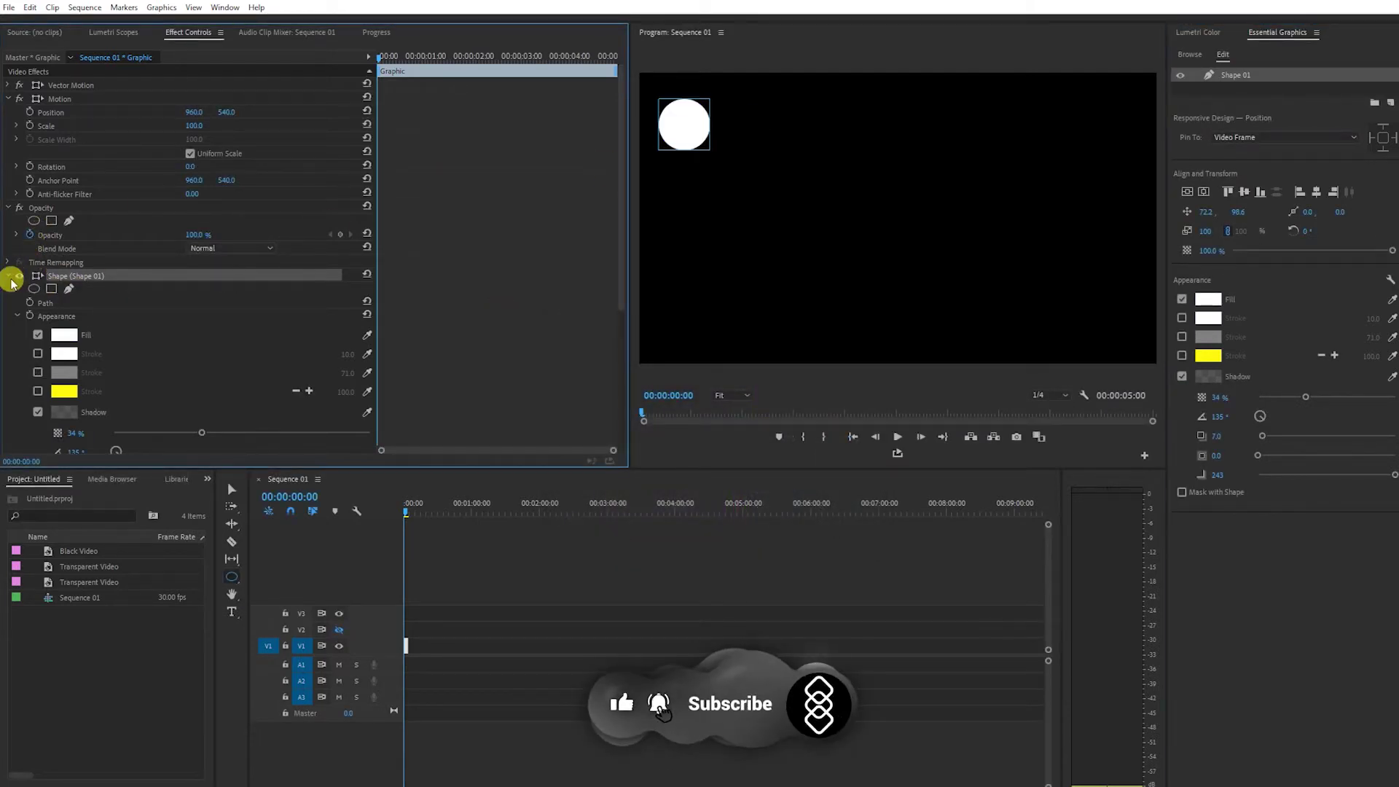
Step: Move the circle's anchor point to its centre and select the Shape 01 layer
{"action": "left_click", "coordinate": [10, 277]}
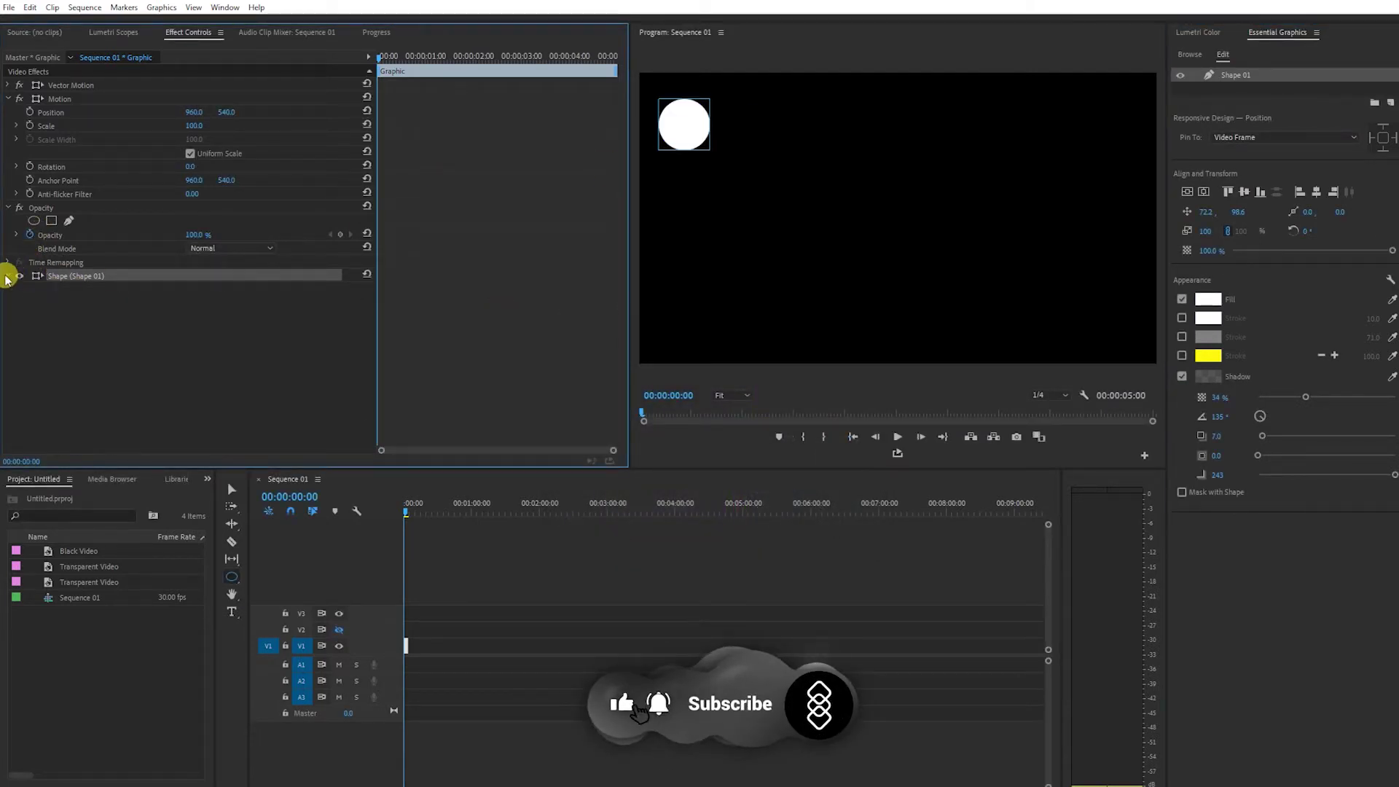
{"action": "left_click", "coordinate": [233, 490]}
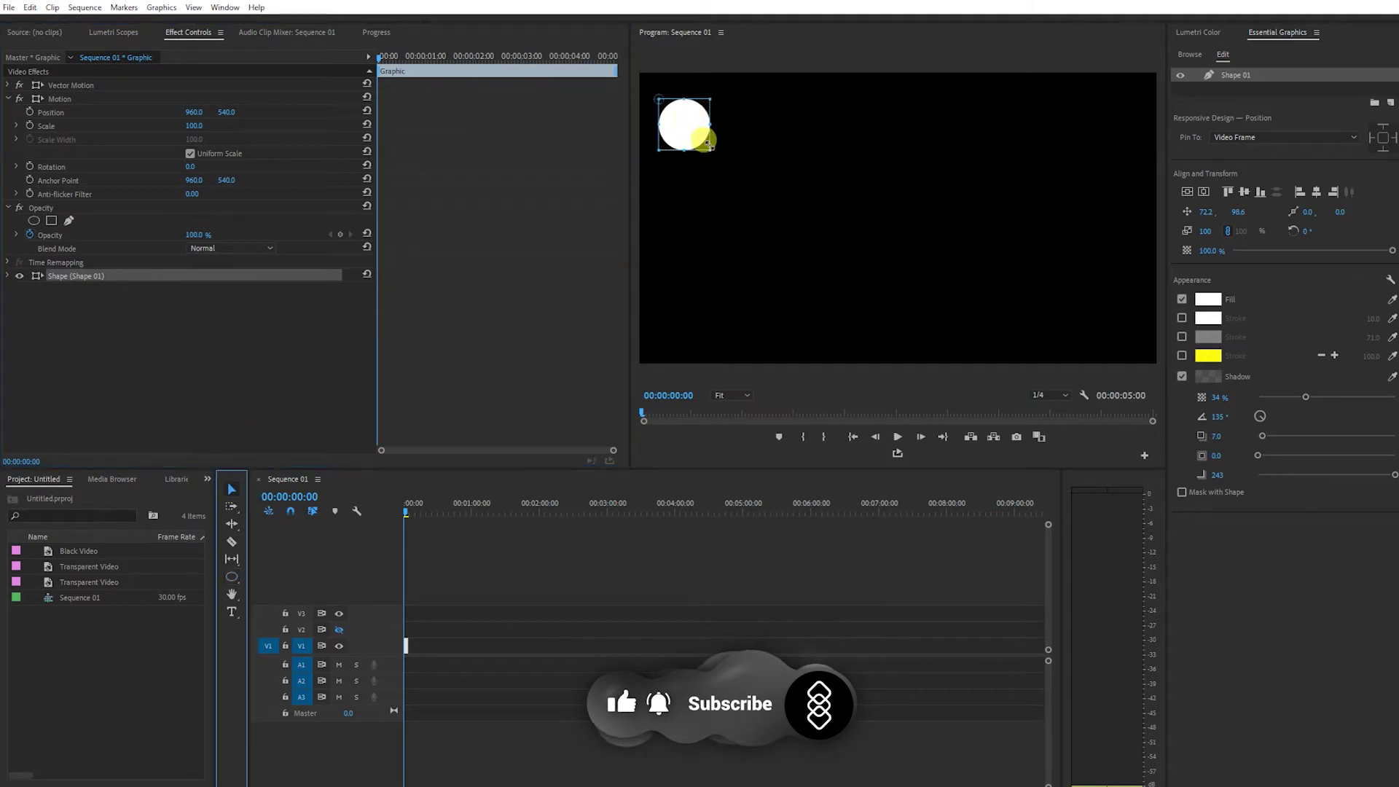
{"action": "left_click", "coordinate": [701, 125]}
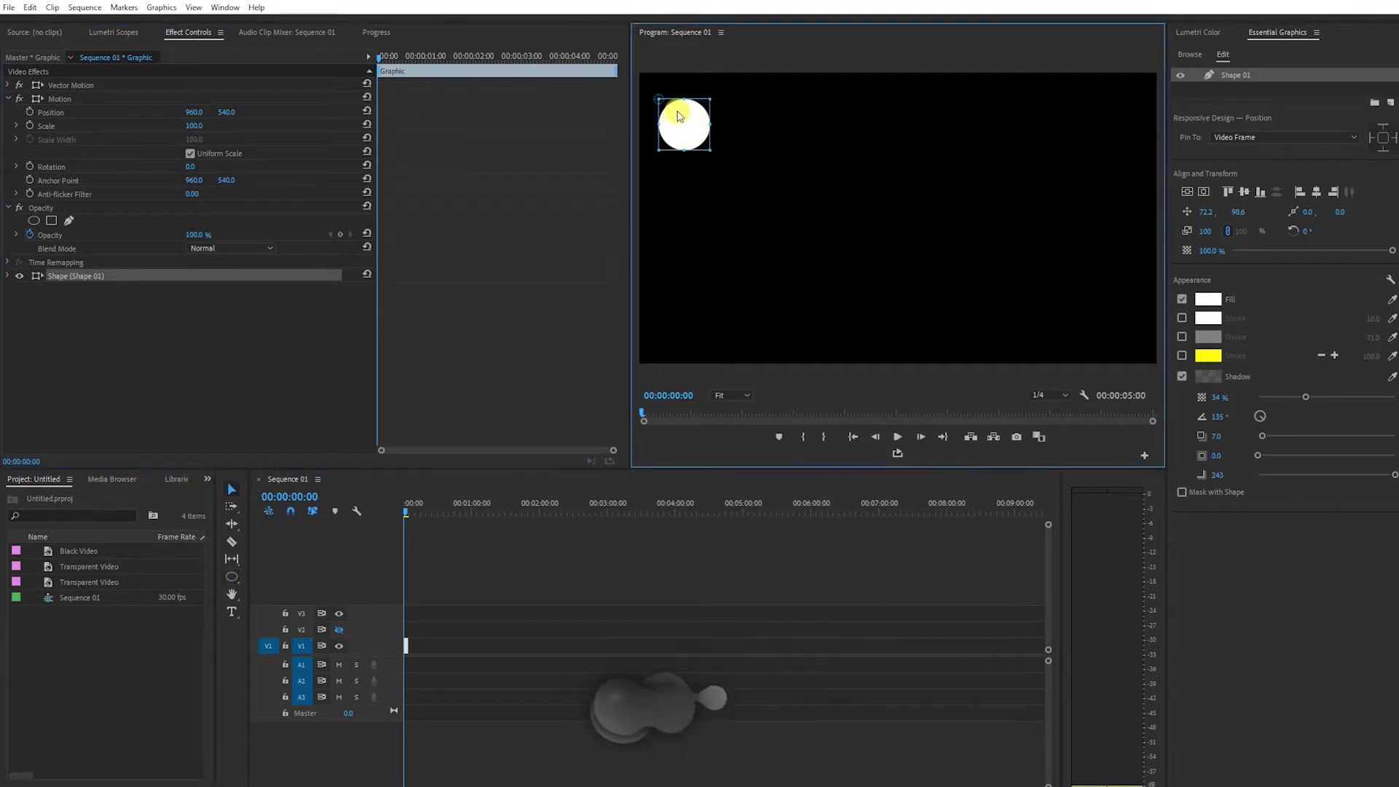
{"action": "left_click_drag", "start_coordinate": [671, 107], "coordinate": [677, 125]}
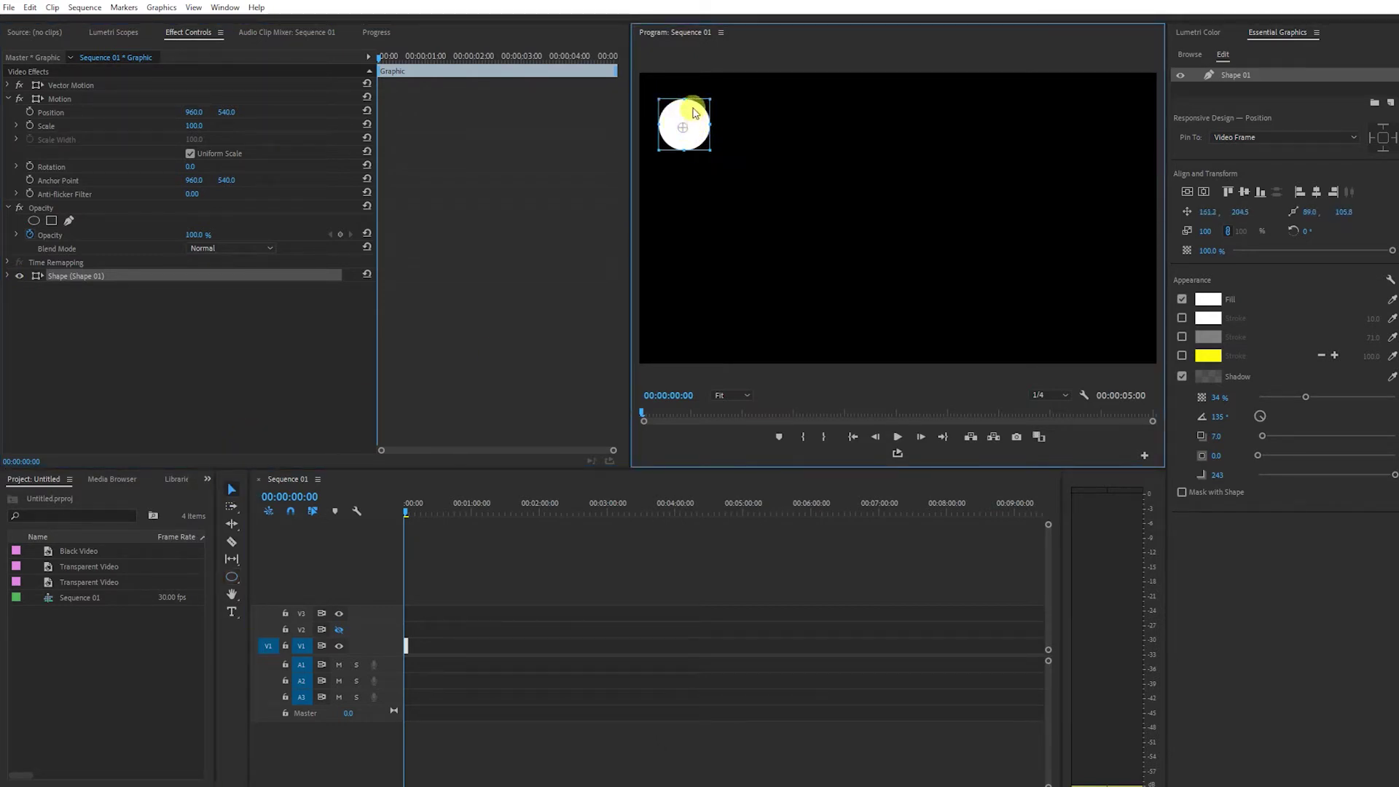
{"action": "left_click", "coordinate": [1259, 73]}
{"action": "left_click", "coordinate": [1237, 75]}
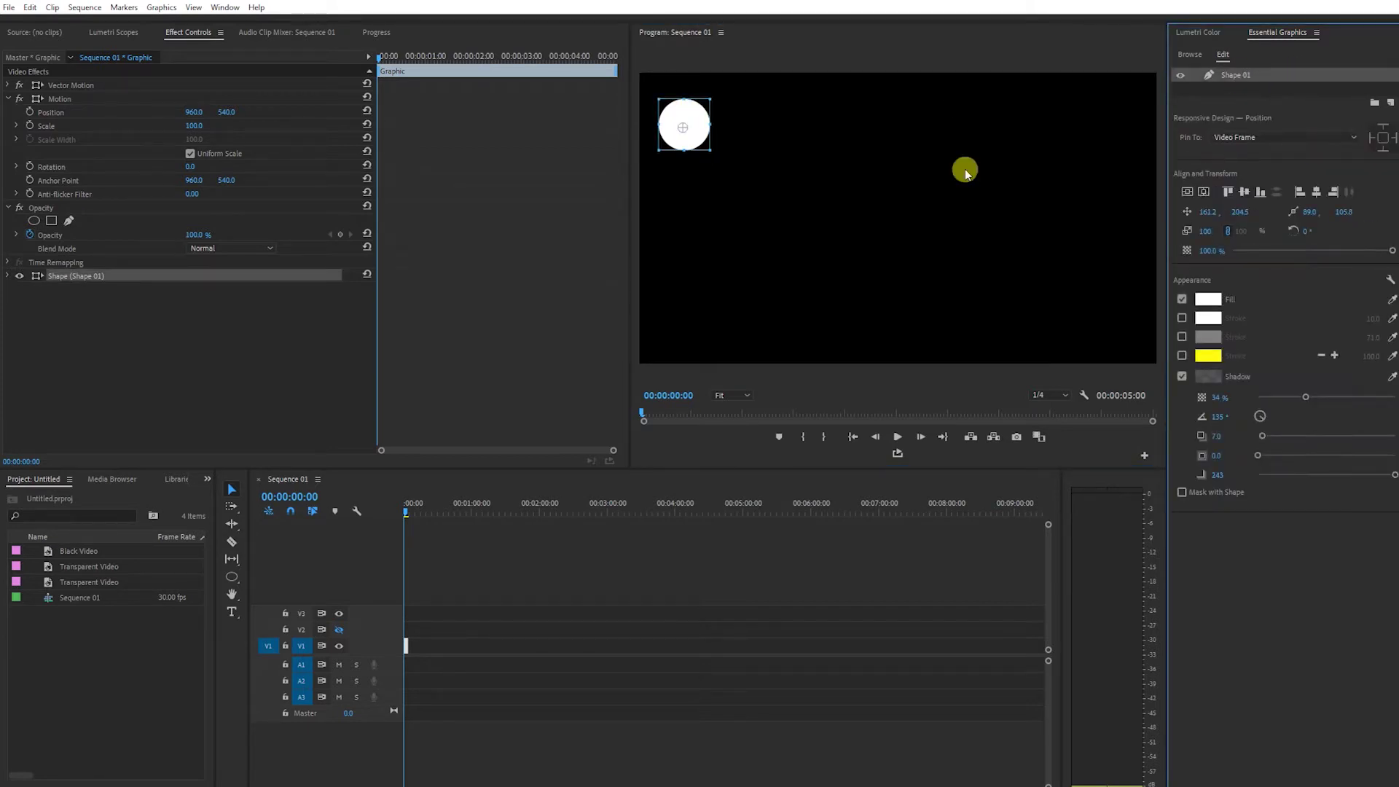
Step: Duplicate Shape 01, enlarging one copy below and stretching another into a wide ellipse at right
{"action": "right_click", "coordinate": [1239, 75]}
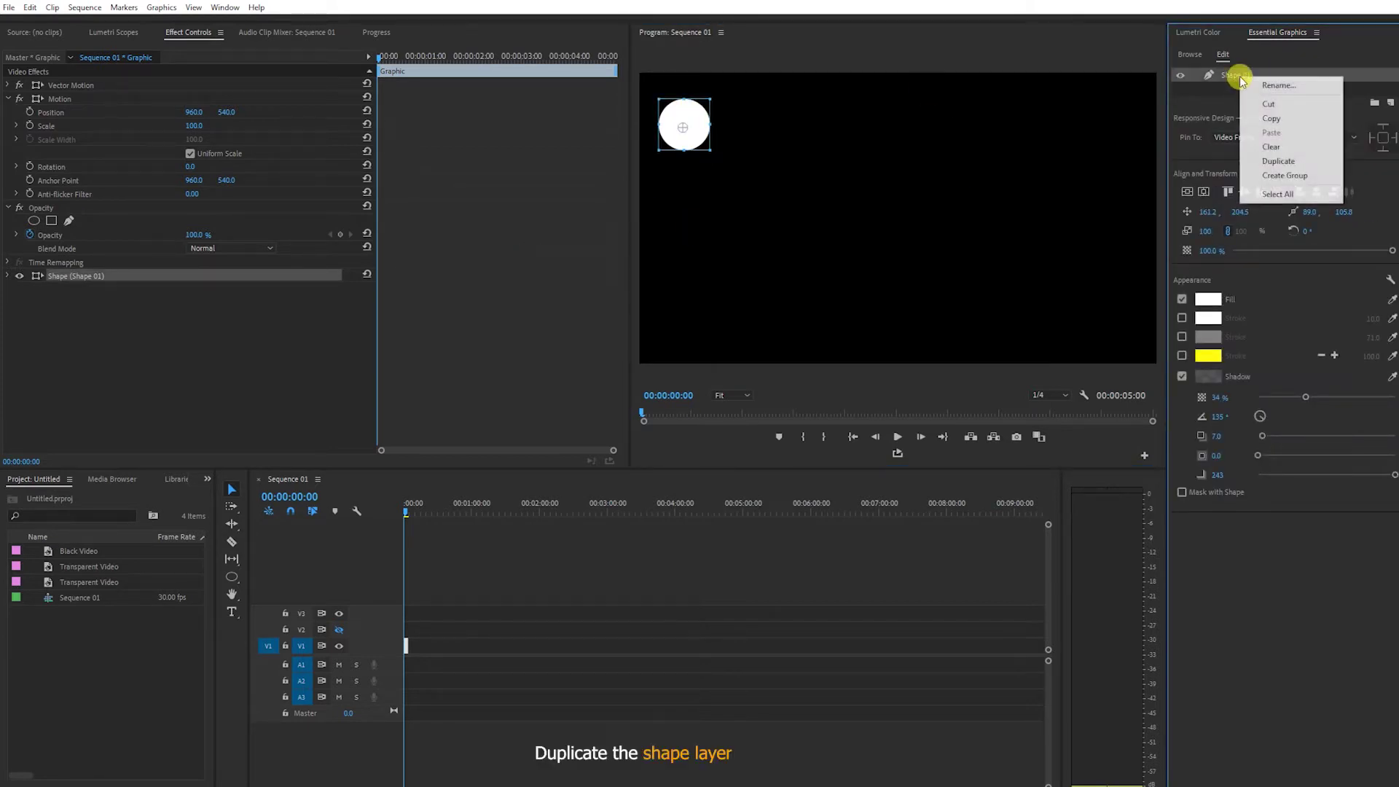
{"action": "left_click", "coordinate": [1287, 164]}
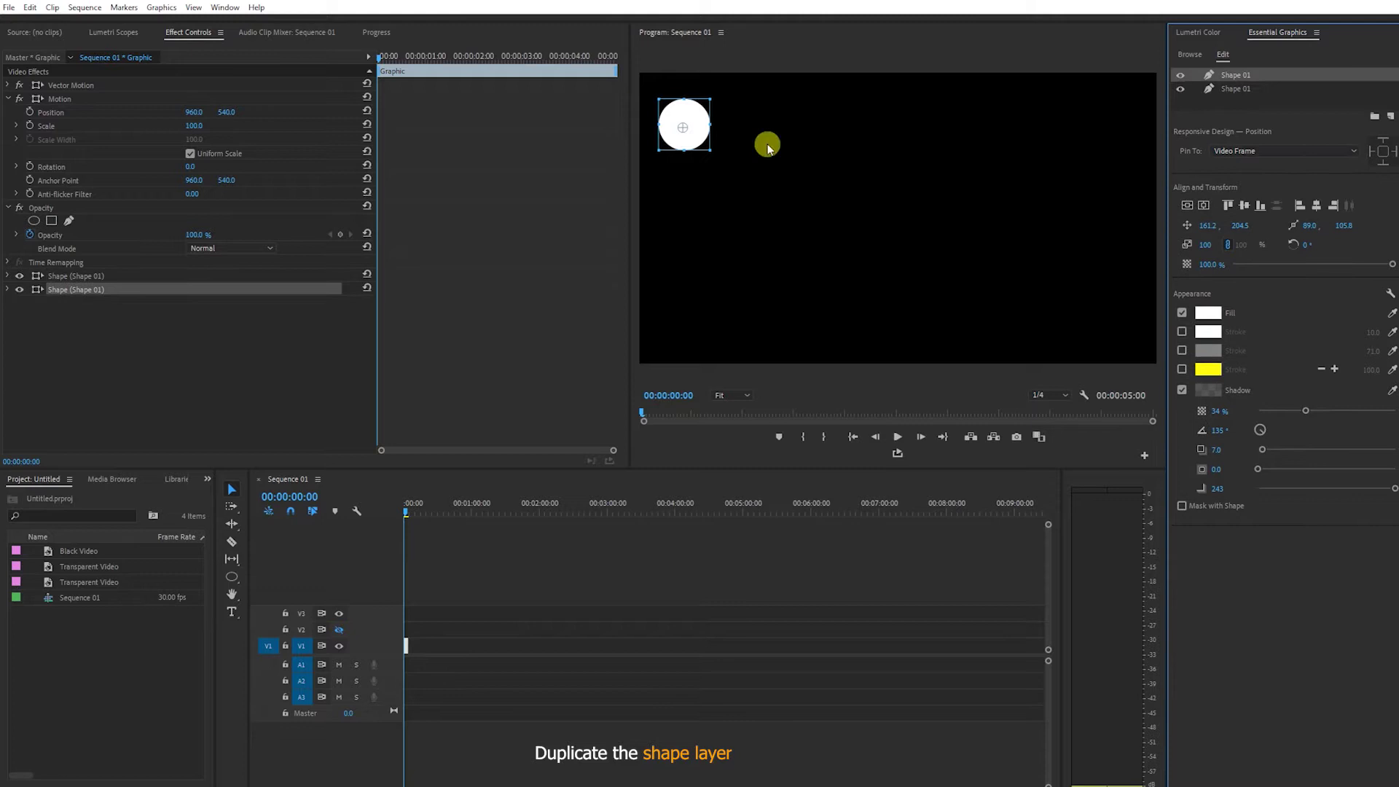
{"action": "left_click", "coordinate": [692, 127]}
{"action": "mouse_move", "coordinate": [683, 133]}
{"action": "left_mouse_down"}
{"action": "mouse_move", "coordinate": [757, 253]}
{"action": "mouse_move", "coordinate": [800, 283]}
{"action": "mouse_move", "coordinate": [712, 233]}
{"action": "mouse_move", "coordinate": [789, 147]}
{"action": "left_mouse_up"}
{"action": "right_click", "coordinate": [1233, 80]}
{"action": "left_click", "coordinate": [1293, 160]}
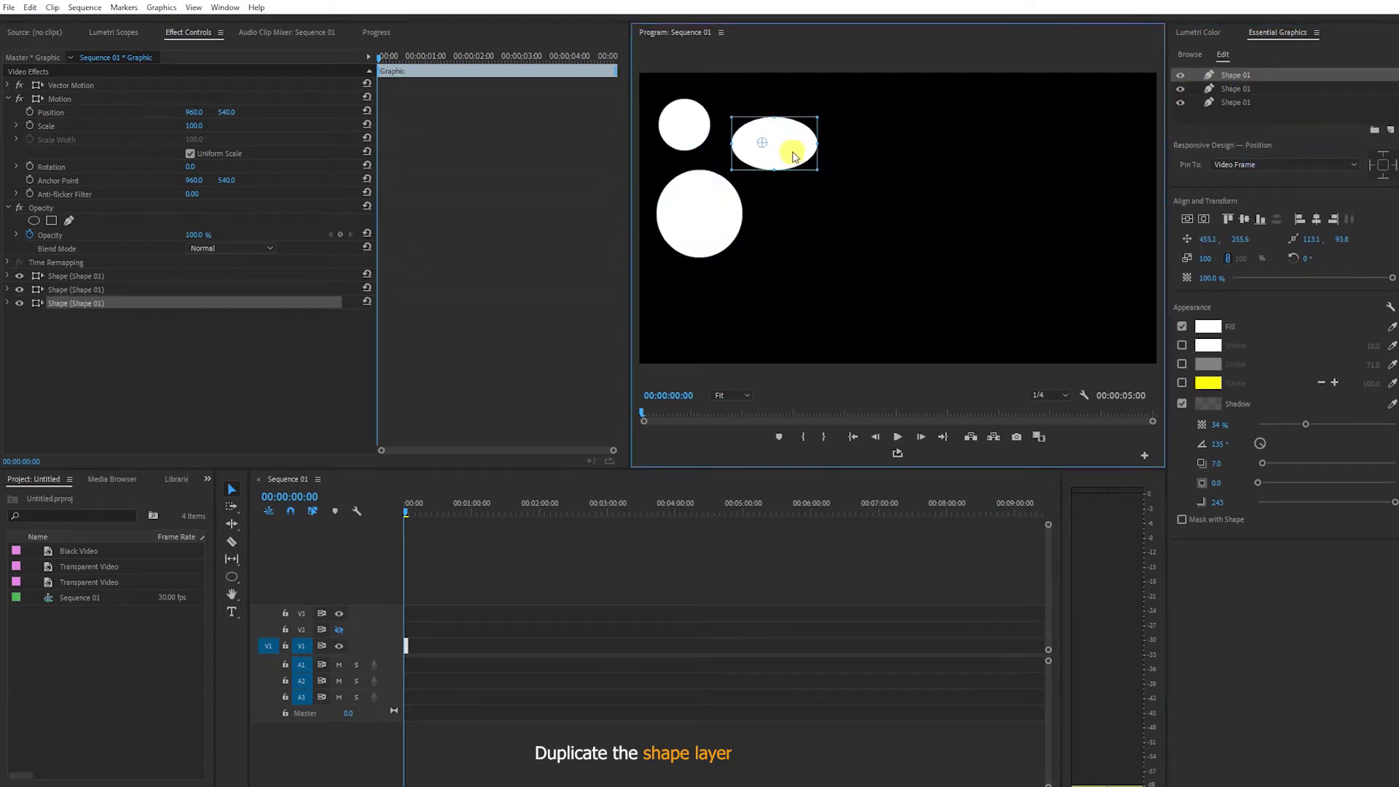
{"action": "left_click", "coordinate": [1228, 102]}
{"action": "right_click", "coordinate": [1228, 102]}
{"action": "left_click", "coordinate": [1289, 182]}
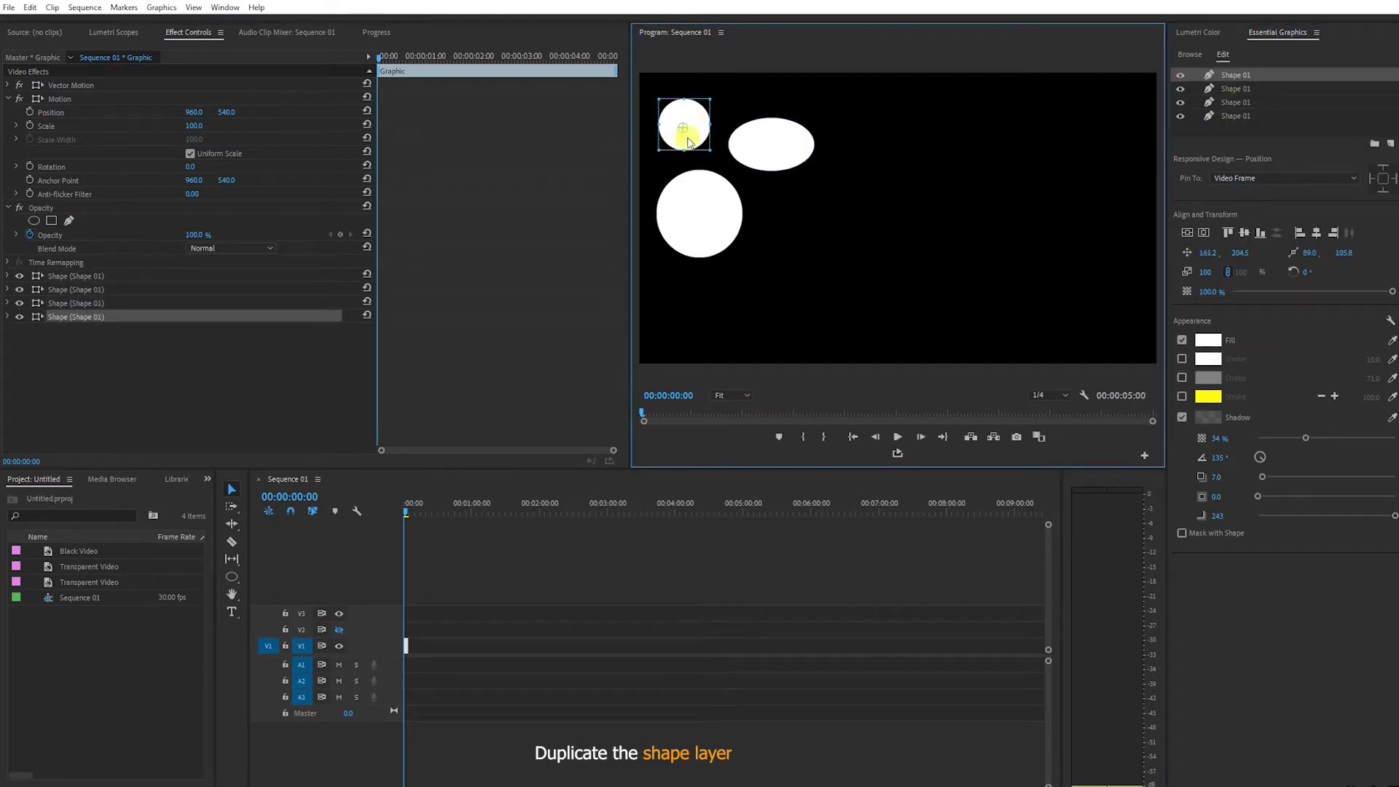
{"action": "mouse_move", "coordinate": [681, 125]}
{"action": "left_mouse_down"}
{"action": "mouse_move", "coordinate": [1015, 177]}
{"action": "mouse_move", "coordinate": [1088, 219]}
{"action": "mouse_move", "coordinate": [1021, 328]}
{"action": "left_mouse_up"}
Step: Add further copies, shrinking one into a small ellipse at the far right
{"action": "right_click", "coordinate": [1236, 75]}
{"action": "left_click", "coordinate": [1289, 156]}
{"action": "right_click", "coordinate": [1236, 75]}
{"action": "left_click", "coordinate": [1290, 155]}
{"action": "mouse_move", "coordinate": [1009, 265]}
{"action": "left_mouse_down"}
{"action": "mouse_move", "coordinate": [1083, 282]}
{"action": "mouse_move", "coordinate": [1084, 212]}
{"action": "mouse_move", "coordinate": [1119, 265]}
{"action": "left_mouse_up"}
{"action": "left_click", "coordinate": [88, 275]}
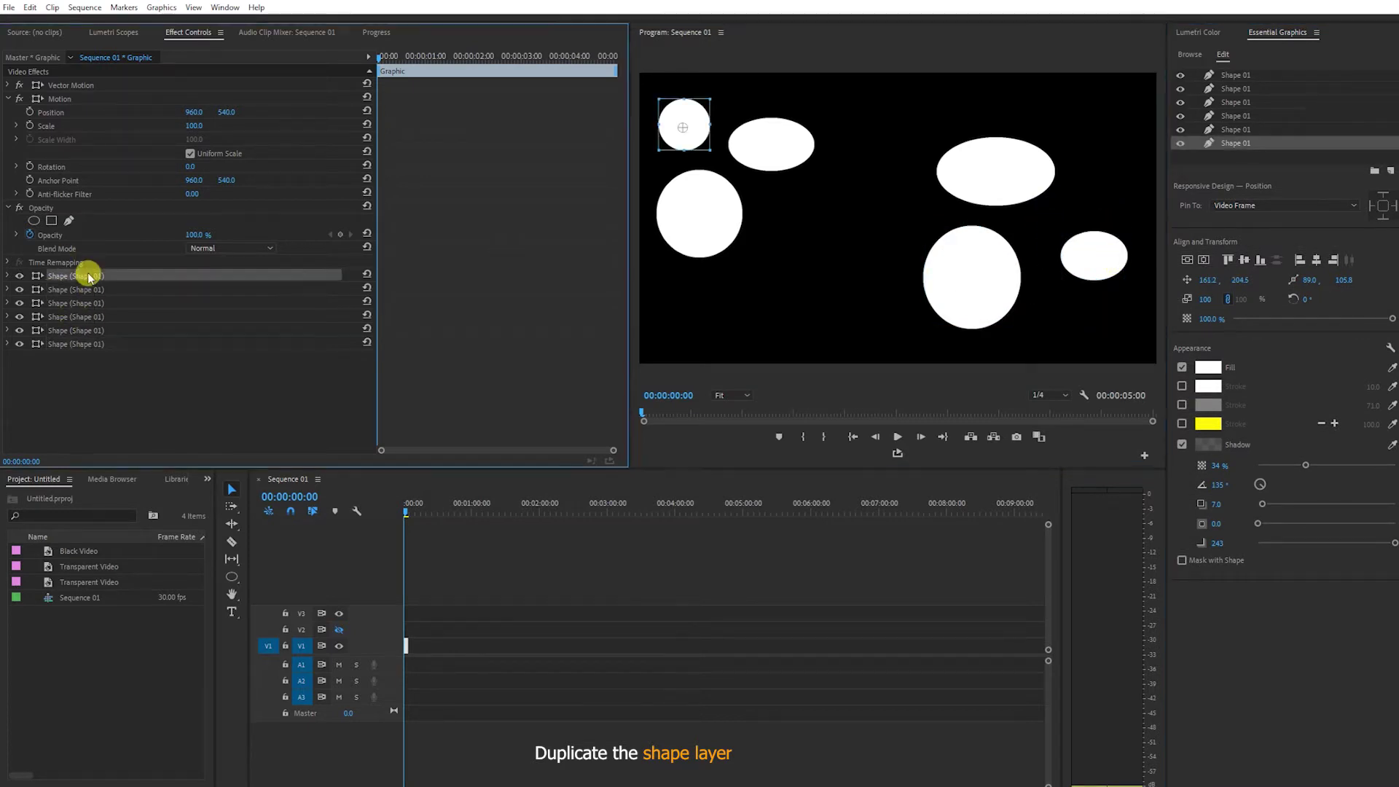
{"action": "left_click", "coordinate": [94, 344]}
{"action": "left_click", "coordinate": [110, 344], "text": "ctrl"}
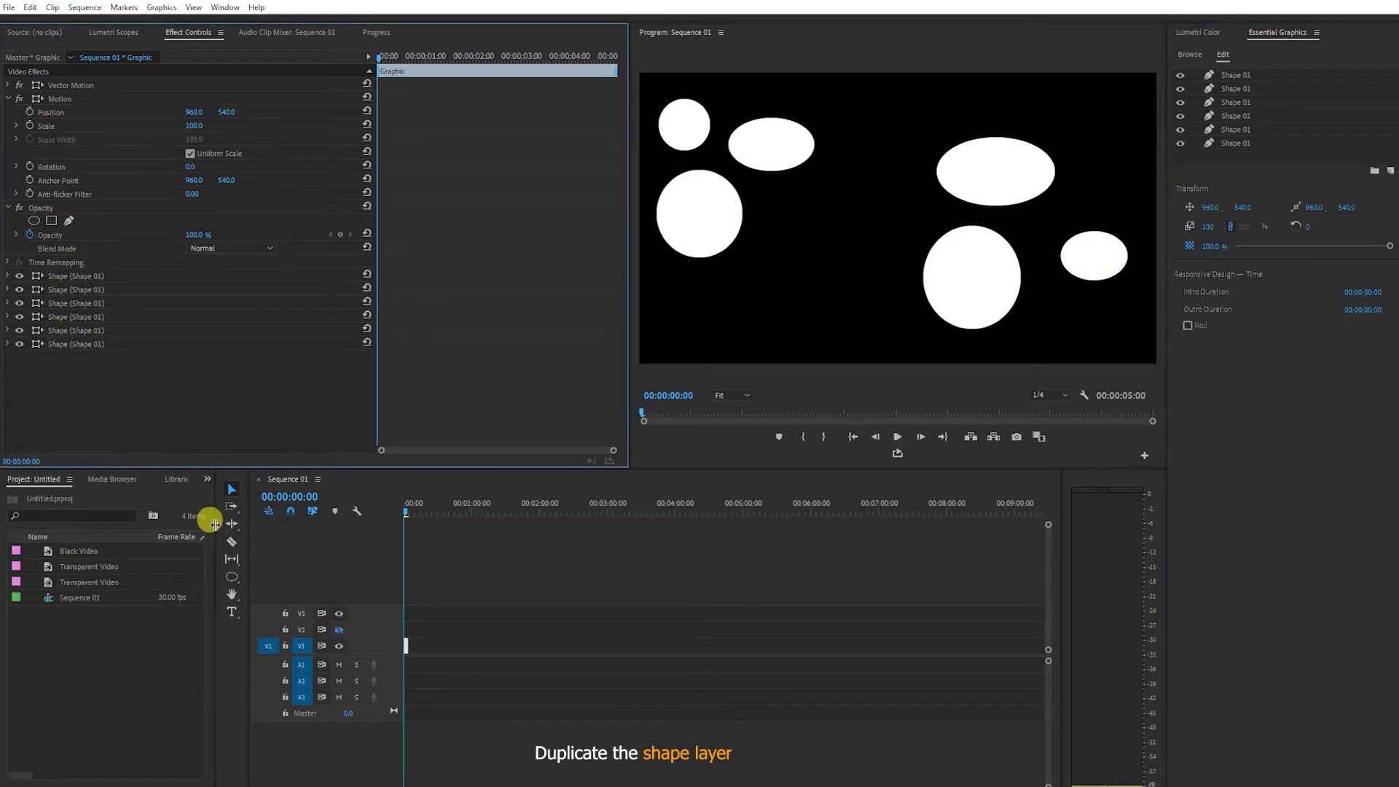
{"action": "left_click_drag", "start_coordinate": [213, 518], "coordinate": [248, 519]}
Step: Search the Effects panel for 'dire' and apply Directional Blur to the Graphic clip
{"action": "left_click", "coordinate": [241, 479]}
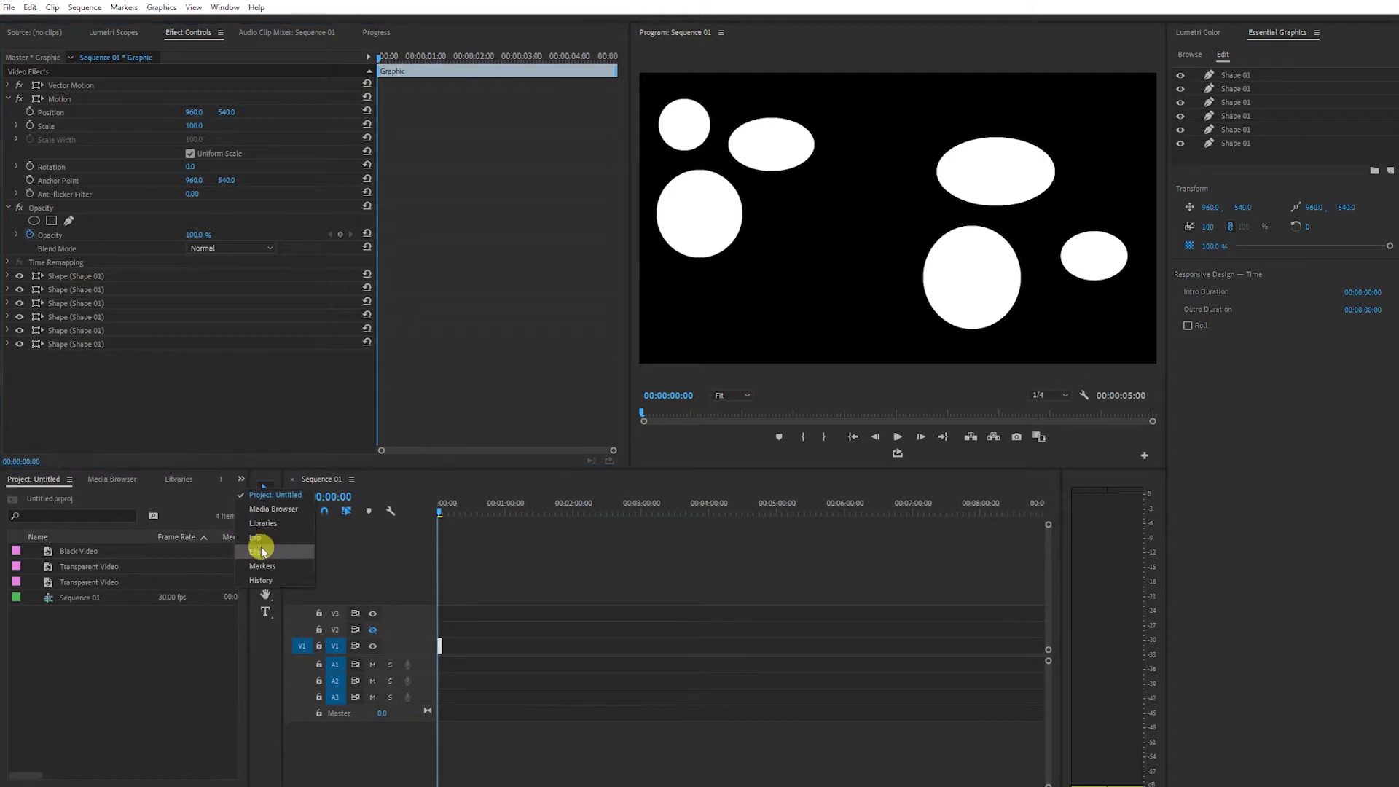
{"action": "left_click", "coordinate": [261, 546]}
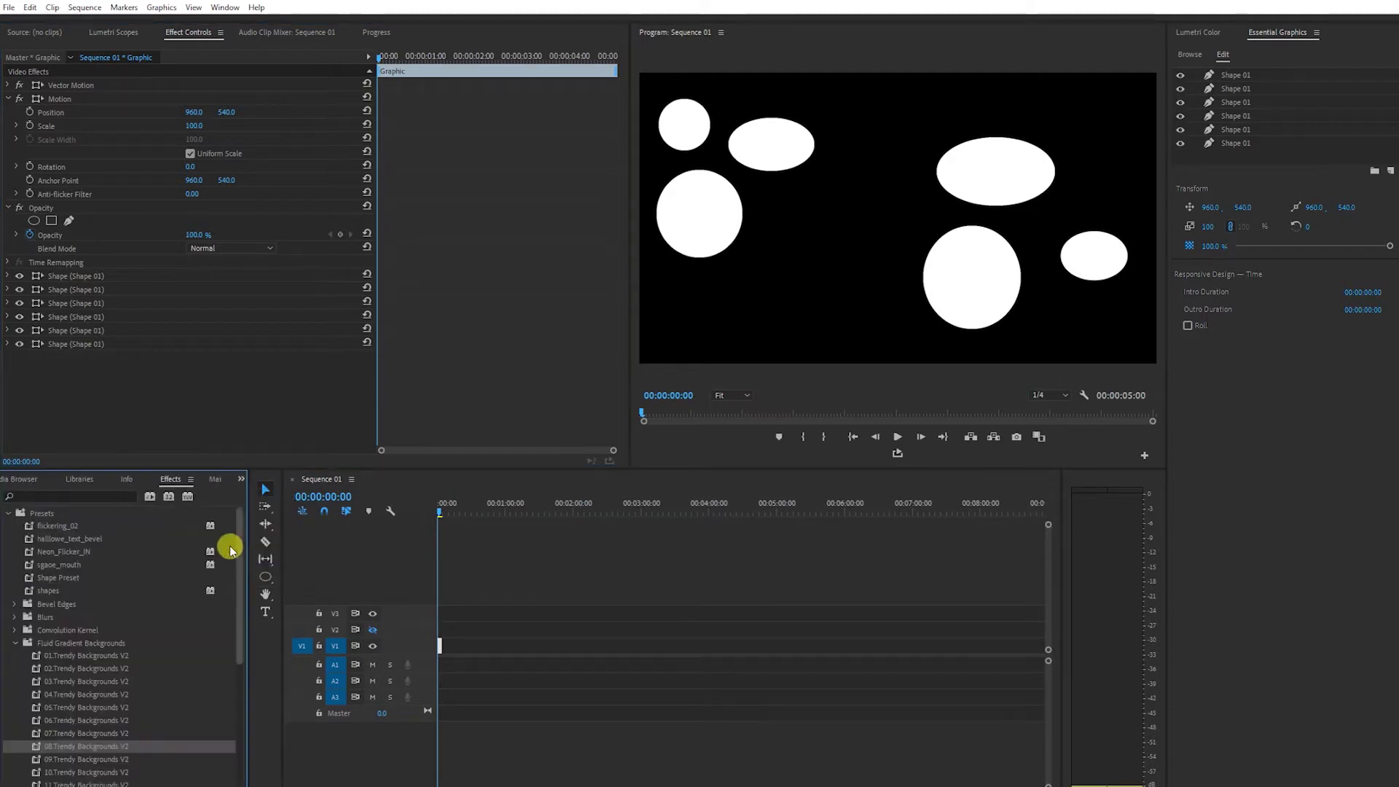
{"action": "left_click", "coordinate": [15, 513]}
{"action": "left_click", "coordinate": [56, 494]}
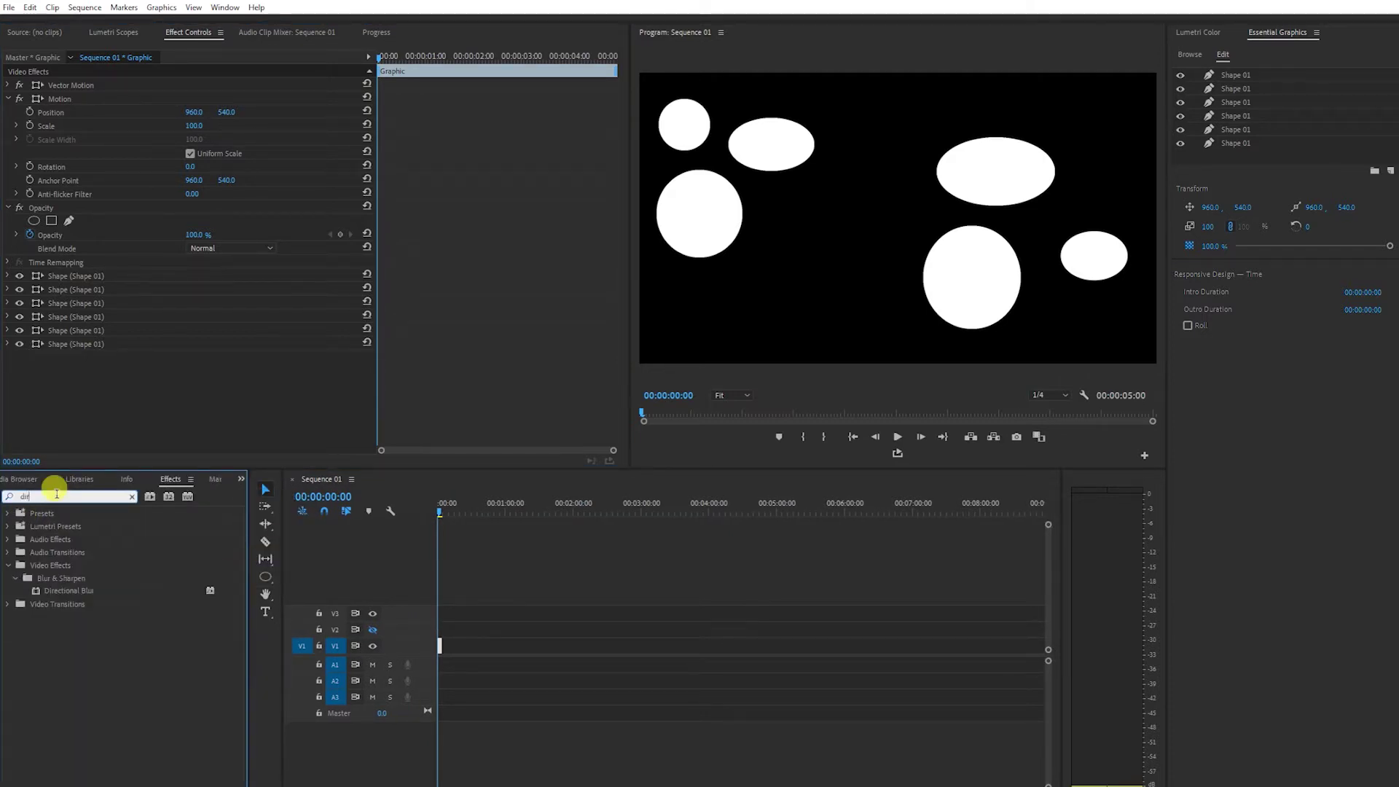
{"action": "type", "text": "dire"}
{"action": "left_click", "coordinate": [534, 614]}
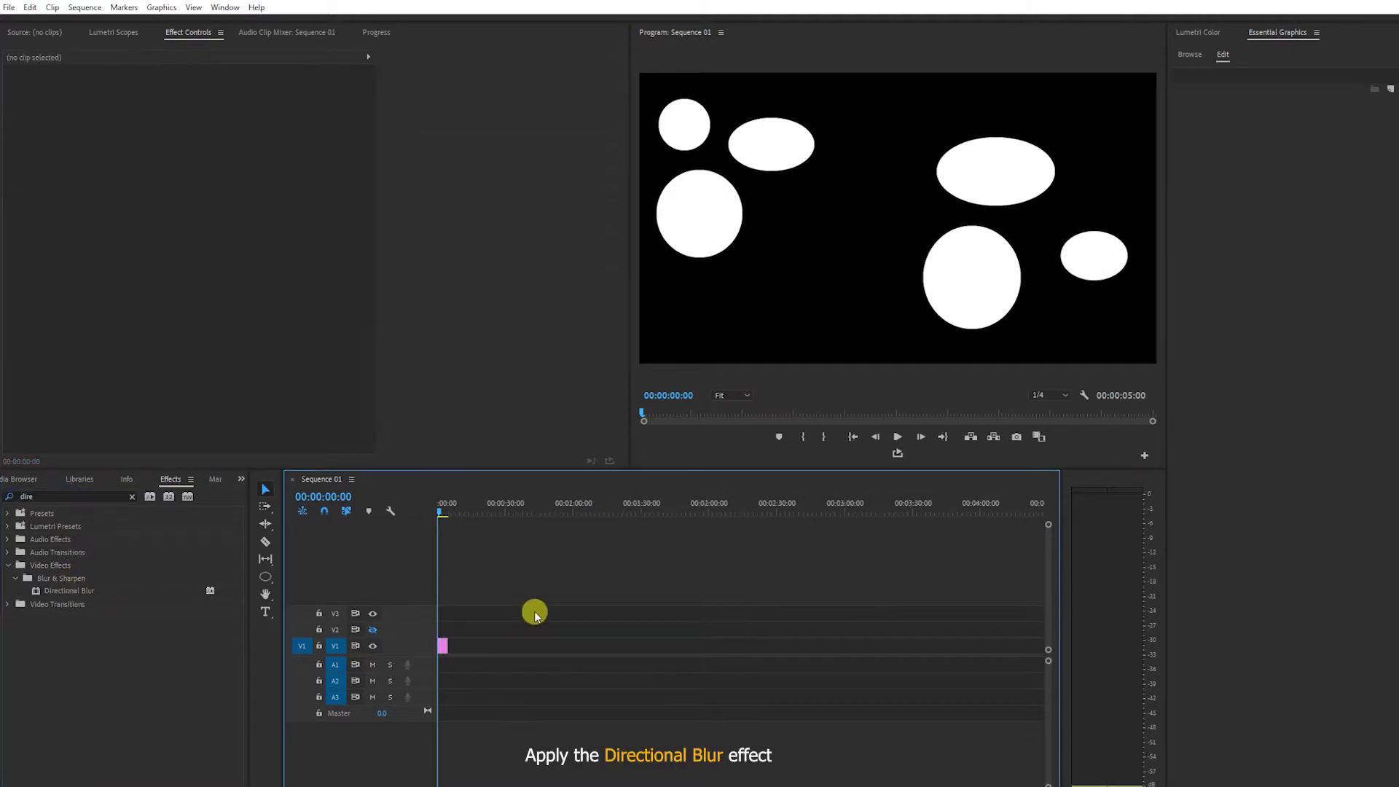
{"action": "left_click", "coordinate": [481, 644]}
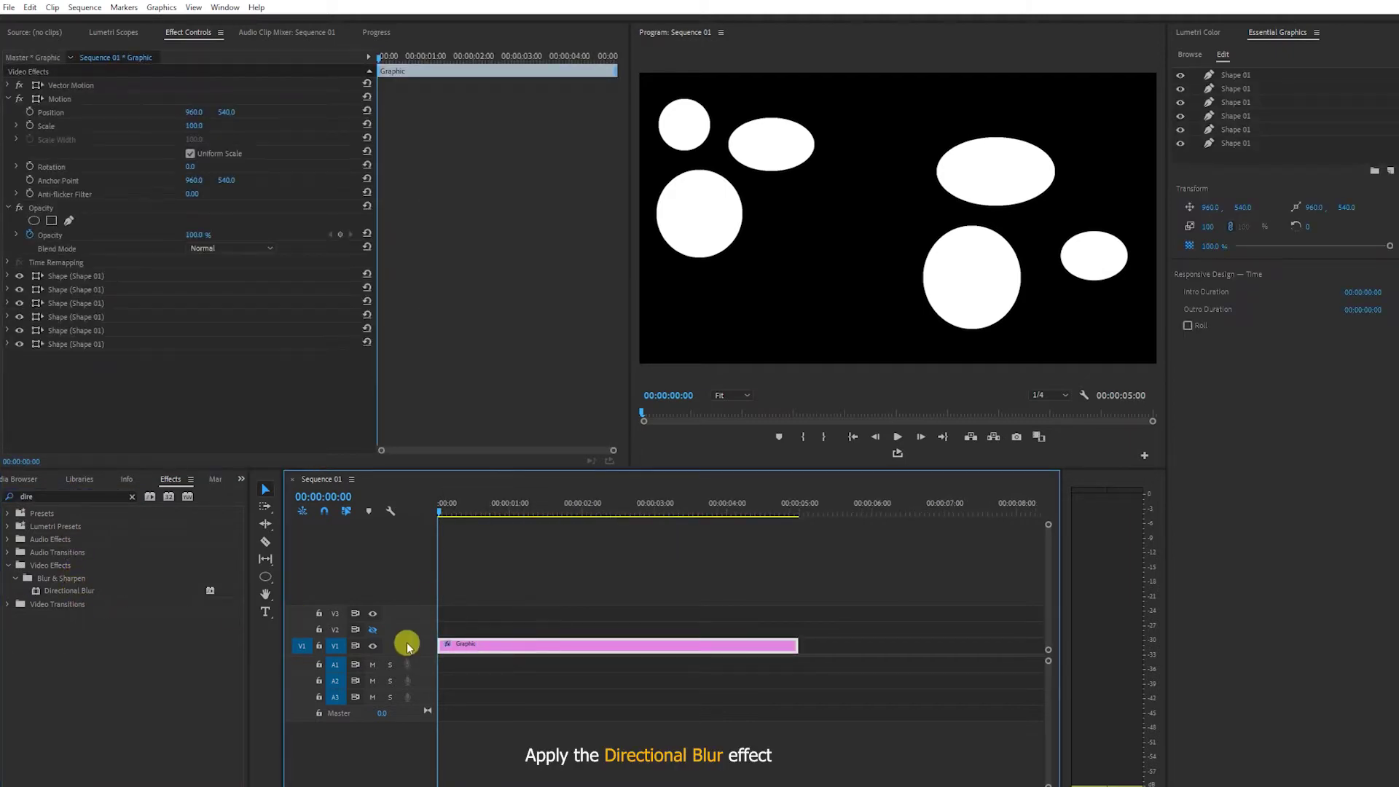
{"action": "mouse_move", "coordinate": [68, 591]}
{"action": "left_mouse_down"}
{"action": "mouse_move", "coordinate": [258, 311]}
{"action": "mouse_move", "coordinate": [172, 351]}
{"action": "left_mouse_up"}
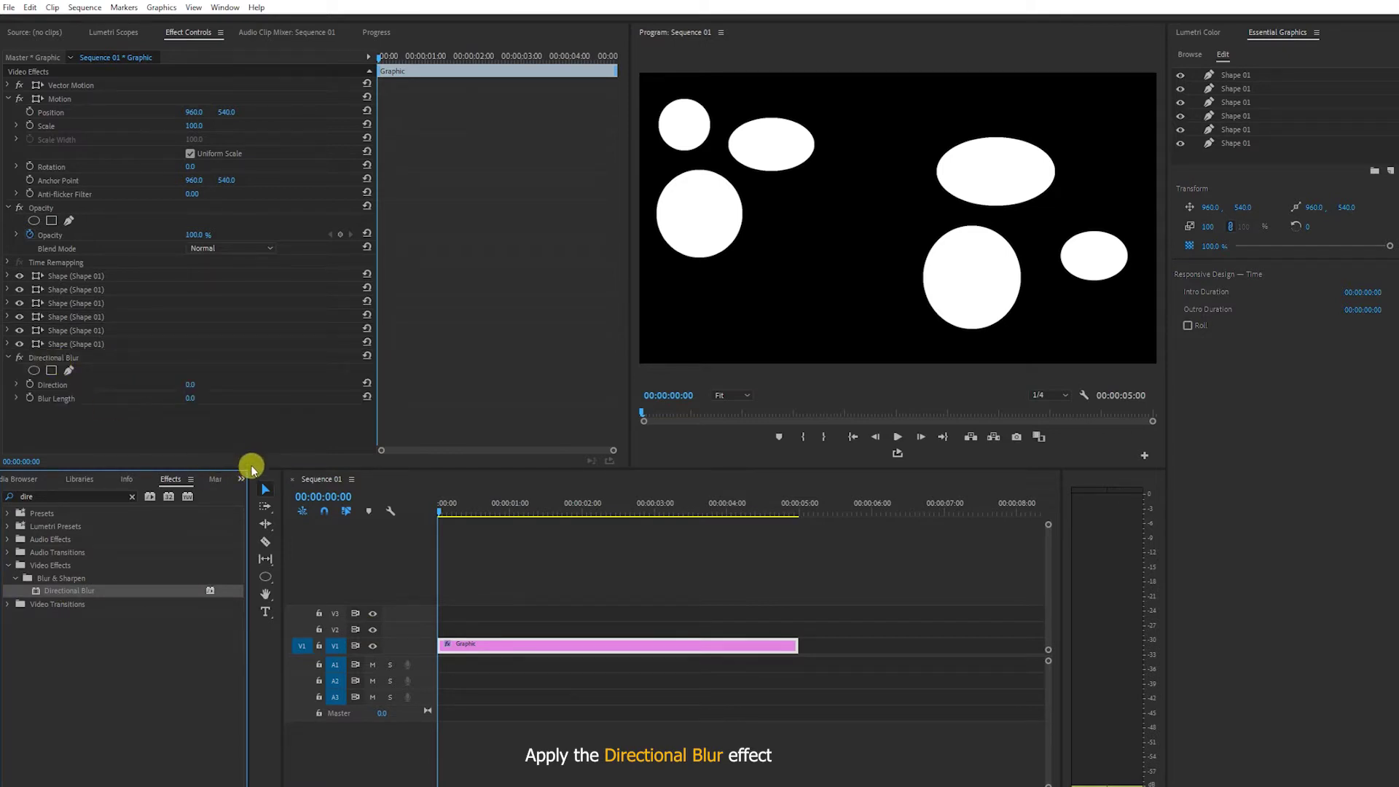
Step: Set the Directional Blur length to 396 and direction to 48°
{"action": "left_click_drag", "start_coordinate": [251, 470], "coordinate": [253, 511]}
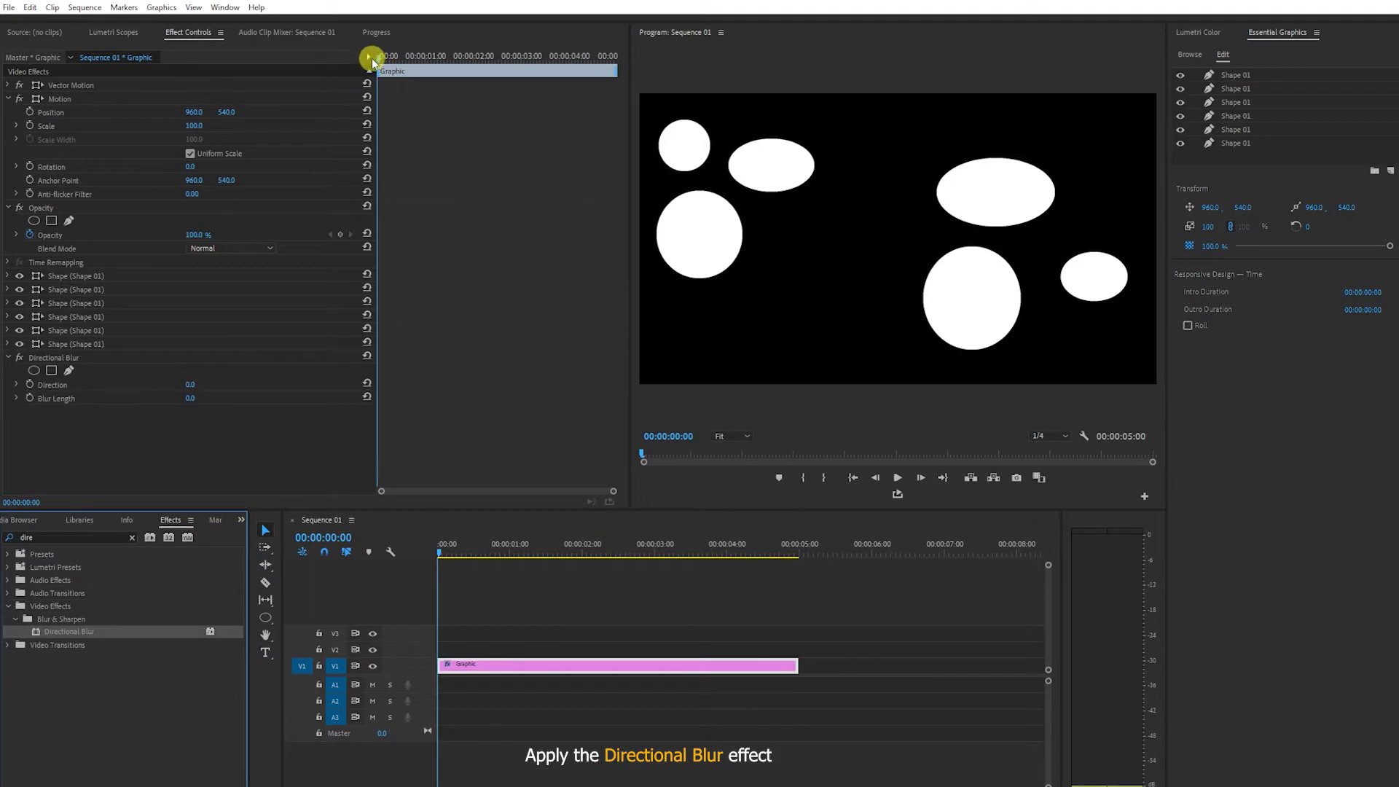
{"action": "left_click_drag", "start_coordinate": [373, 69], "coordinate": [441, 73]}
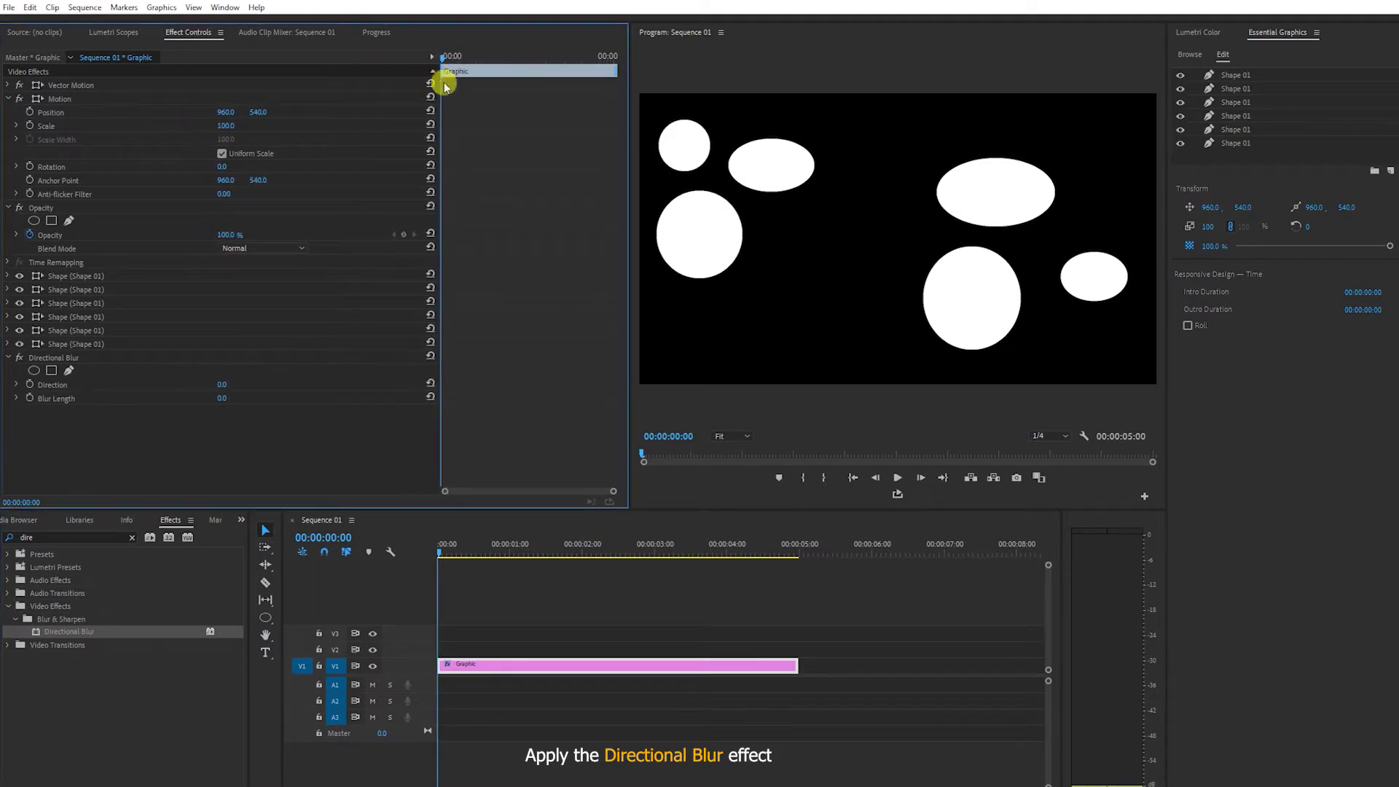
{"action": "left_click_drag", "start_coordinate": [221, 397], "coordinate": [487, 397]}
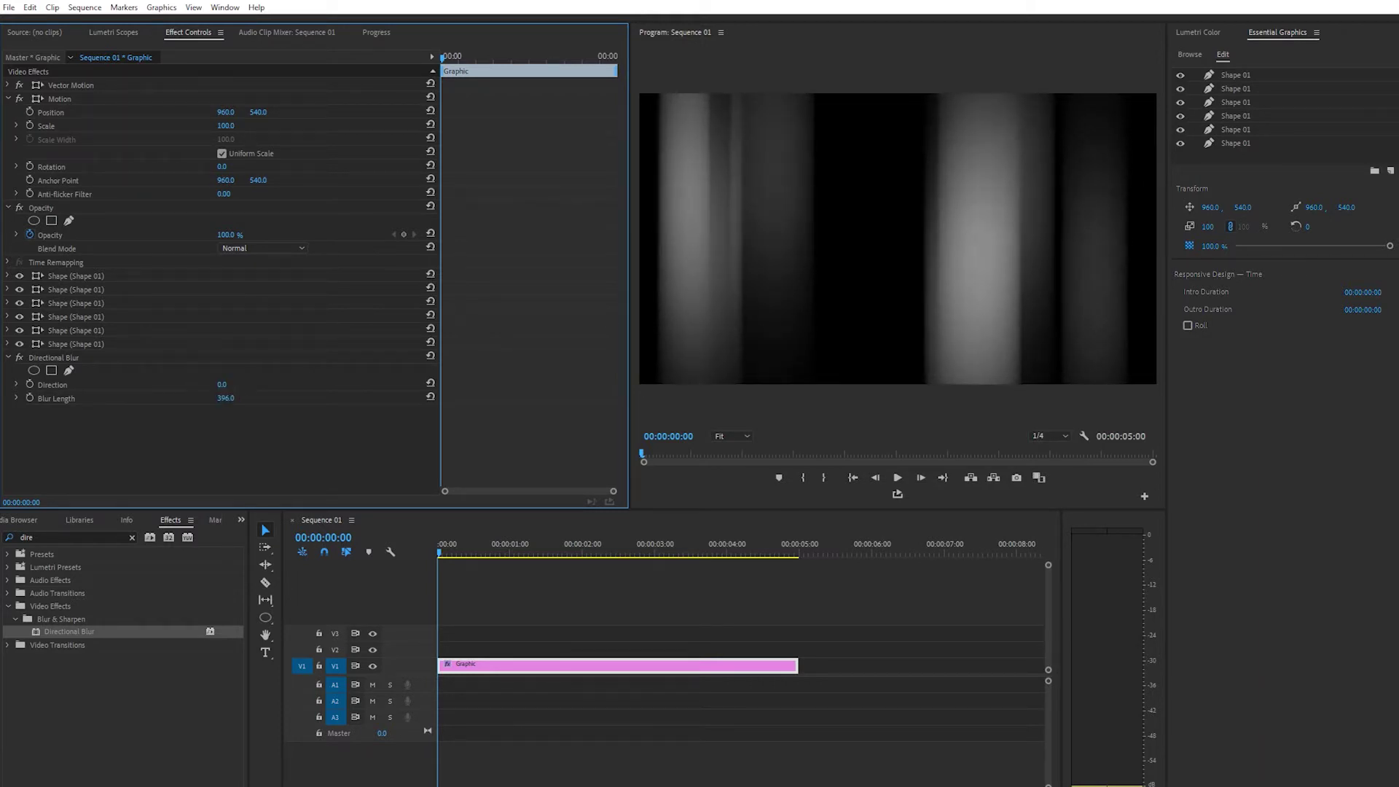
{"action": "left_click_drag", "start_coordinate": [222, 384], "coordinate": [256, 384]}
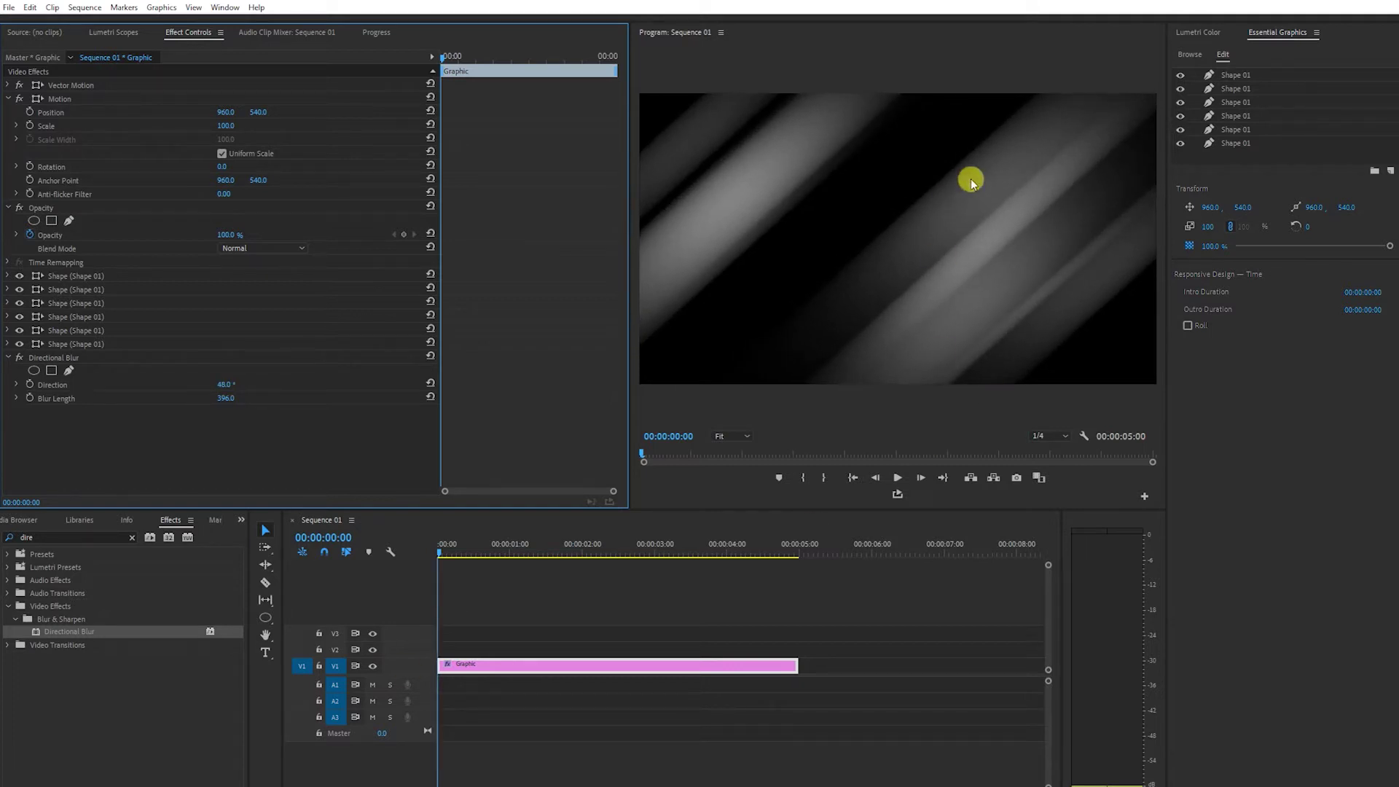
{"action": "left_click", "coordinate": [1246, 76]}
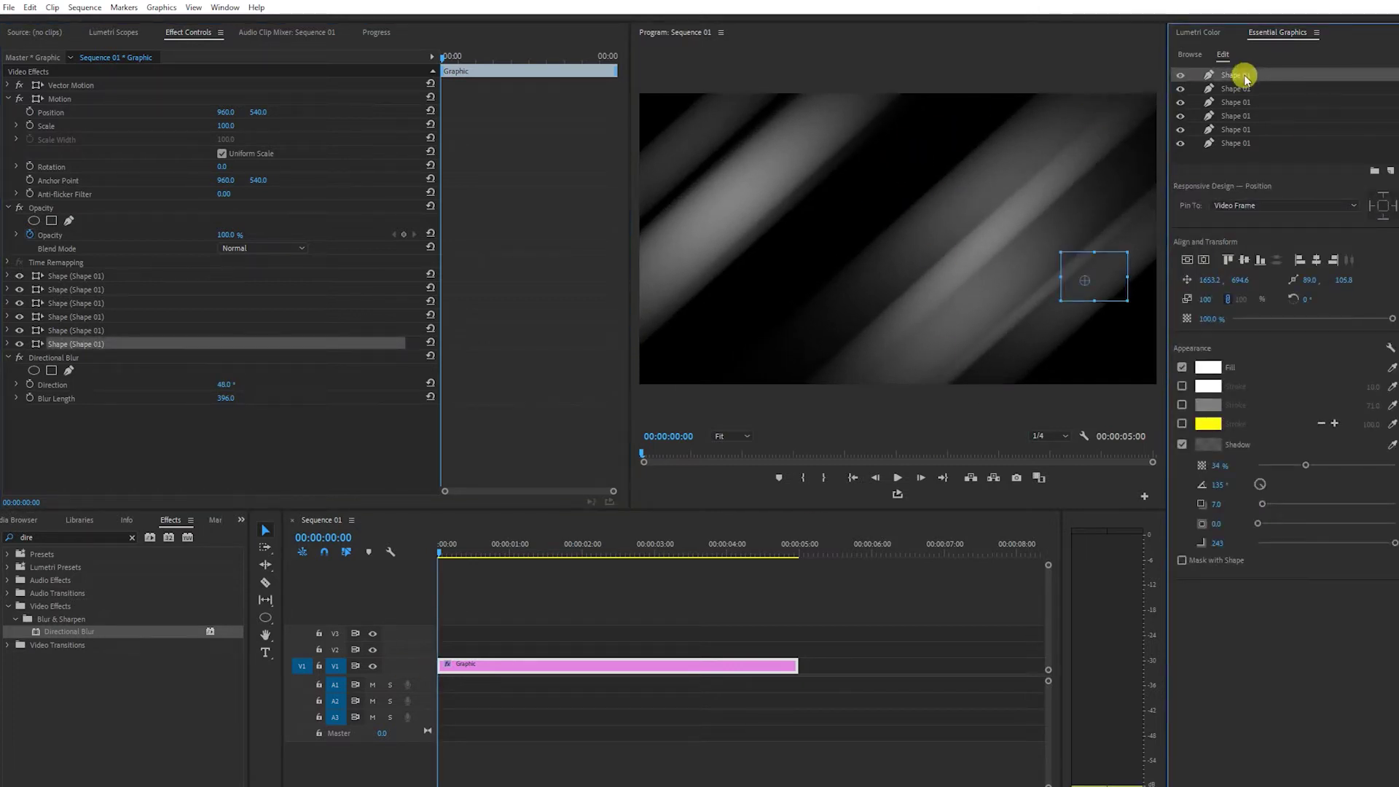
Step: Duplicate a shape layer, move the ellipse toward the centre, and place it under the blur
{"action": "right_click", "coordinate": [1252, 87]}
{"action": "left_click", "coordinate": [1304, 162]}
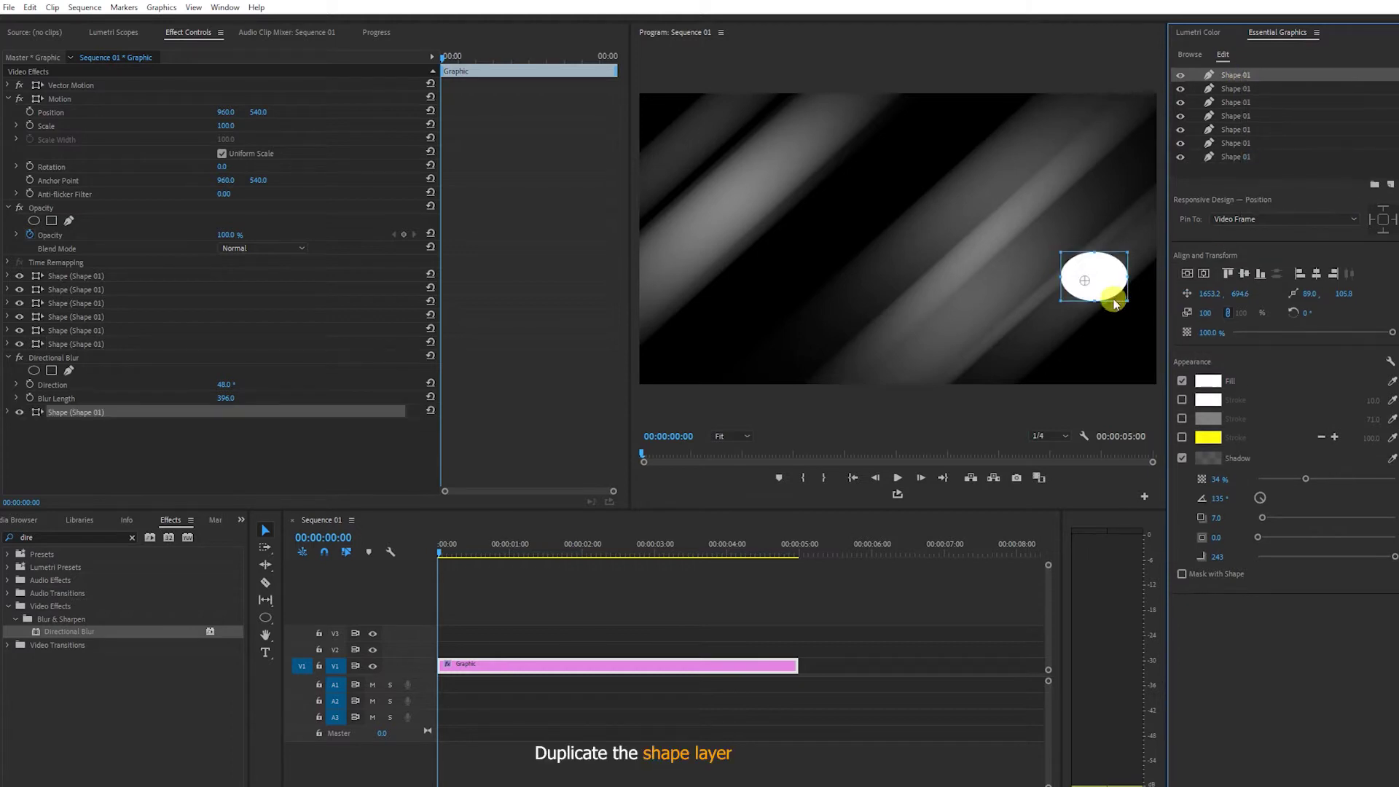
{"action": "left_click", "coordinate": [1109, 274]}
{"action": "mouse_move", "coordinate": [1111, 277]}
{"action": "left_mouse_down"}
{"action": "mouse_move", "coordinate": [806, 249]}
{"action": "mouse_move", "coordinate": [905, 241]}
{"action": "mouse_move", "coordinate": [862, 228]}
{"action": "left_mouse_up"}
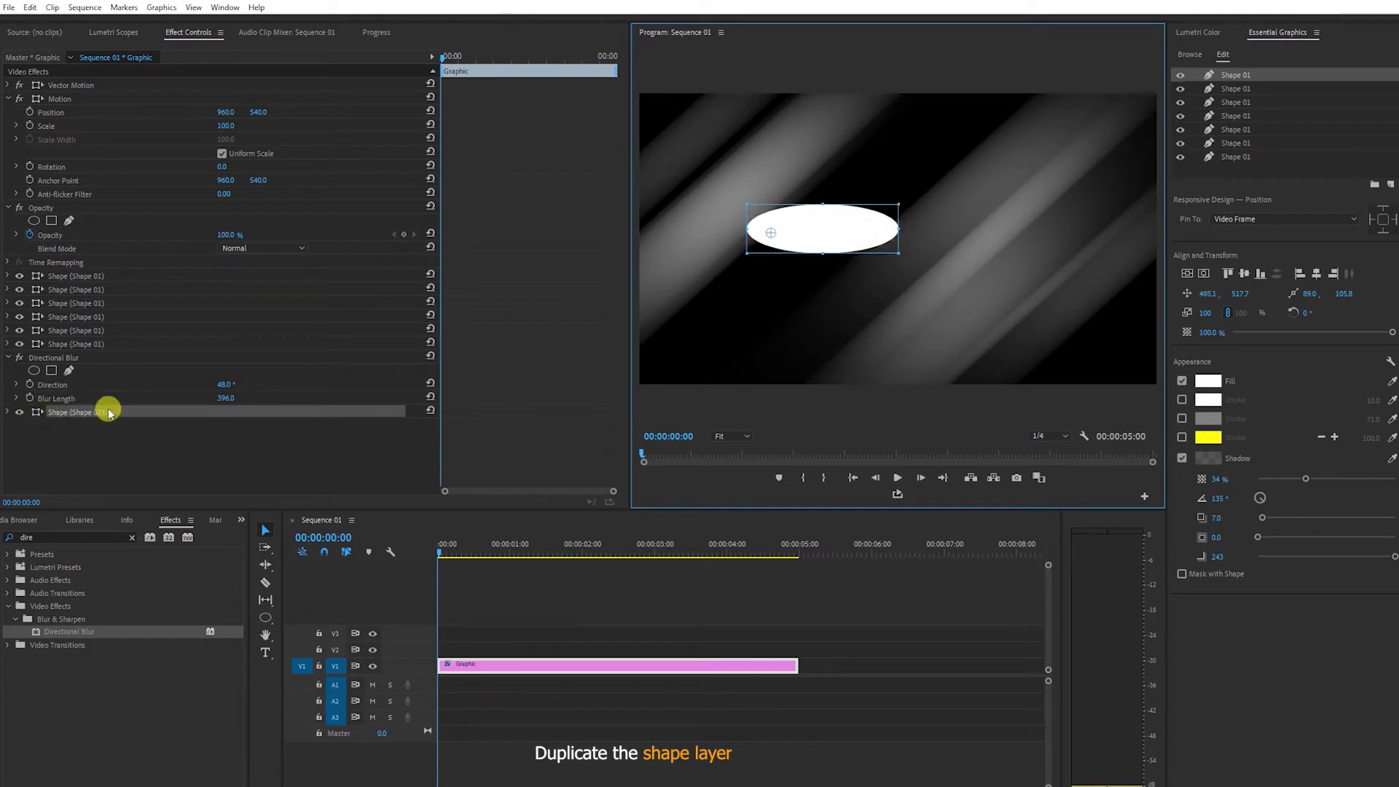
{"action": "left_click_drag", "start_coordinate": [109, 414], "coordinate": [91, 355]}
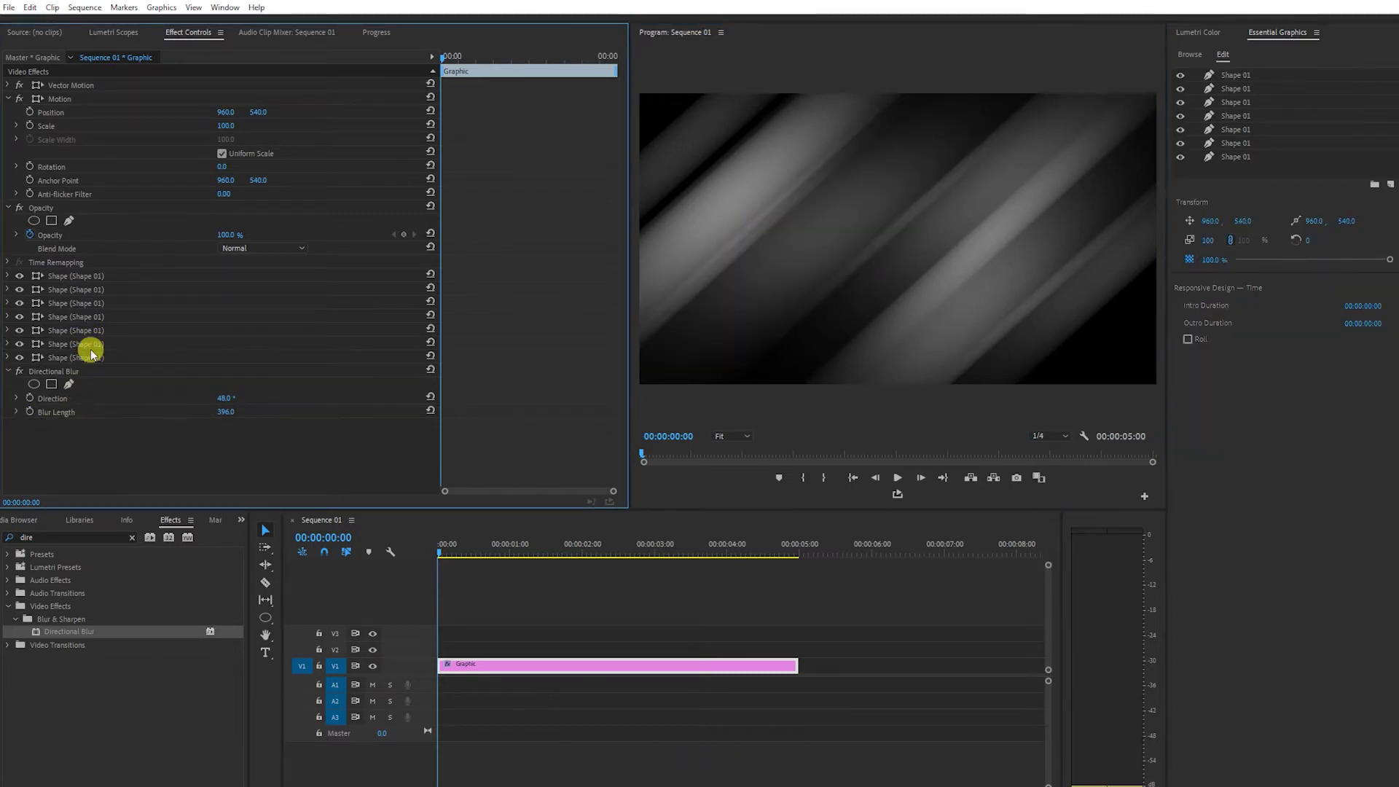
Step: Duplicate another ellipse, stretch it wider at the lower-right corner, and place it under the blur
{"action": "right_click", "coordinate": [1241, 75]}
{"action": "left_click", "coordinate": [1286, 153]}
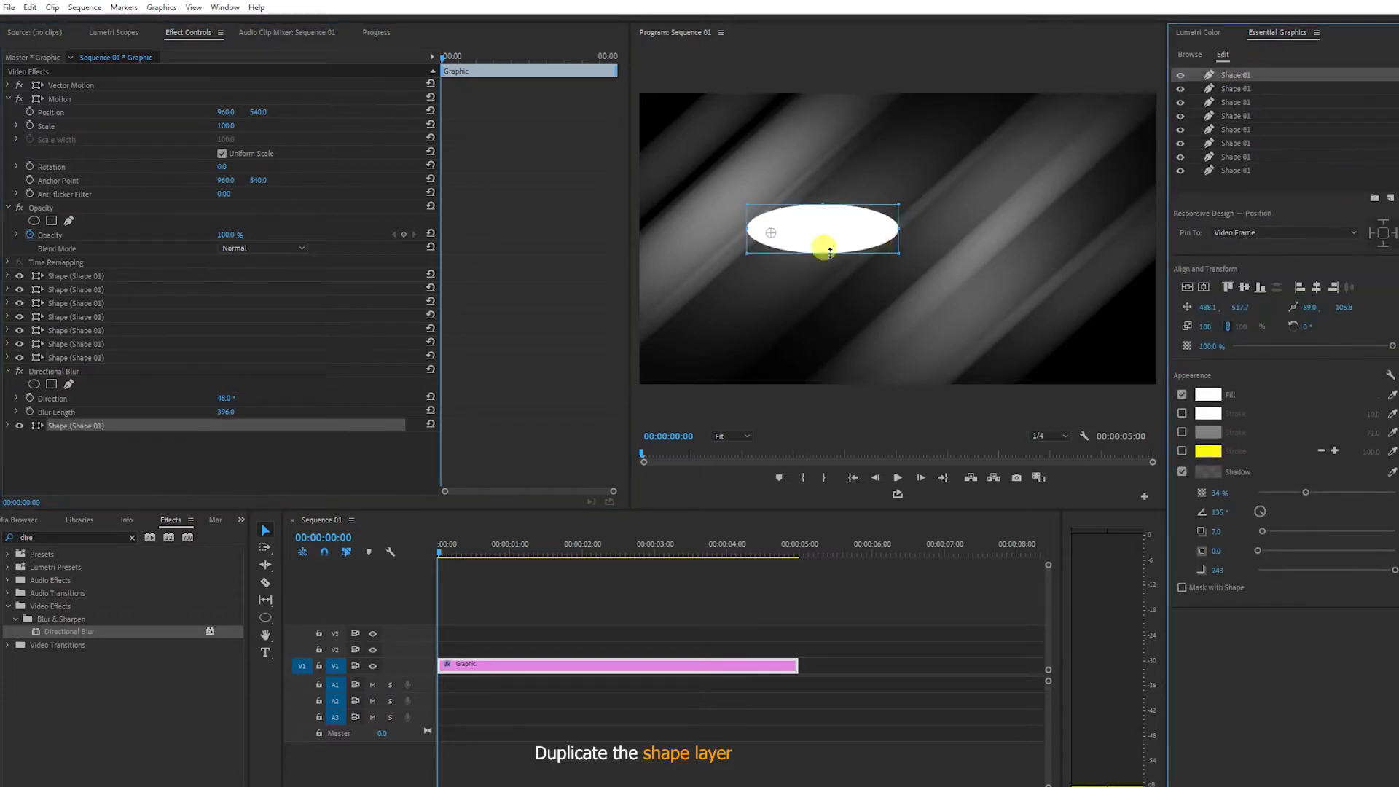
{"action": "left_click_drag", "start_coordinate": [816, 230], "coordinate": [1104, 383]}
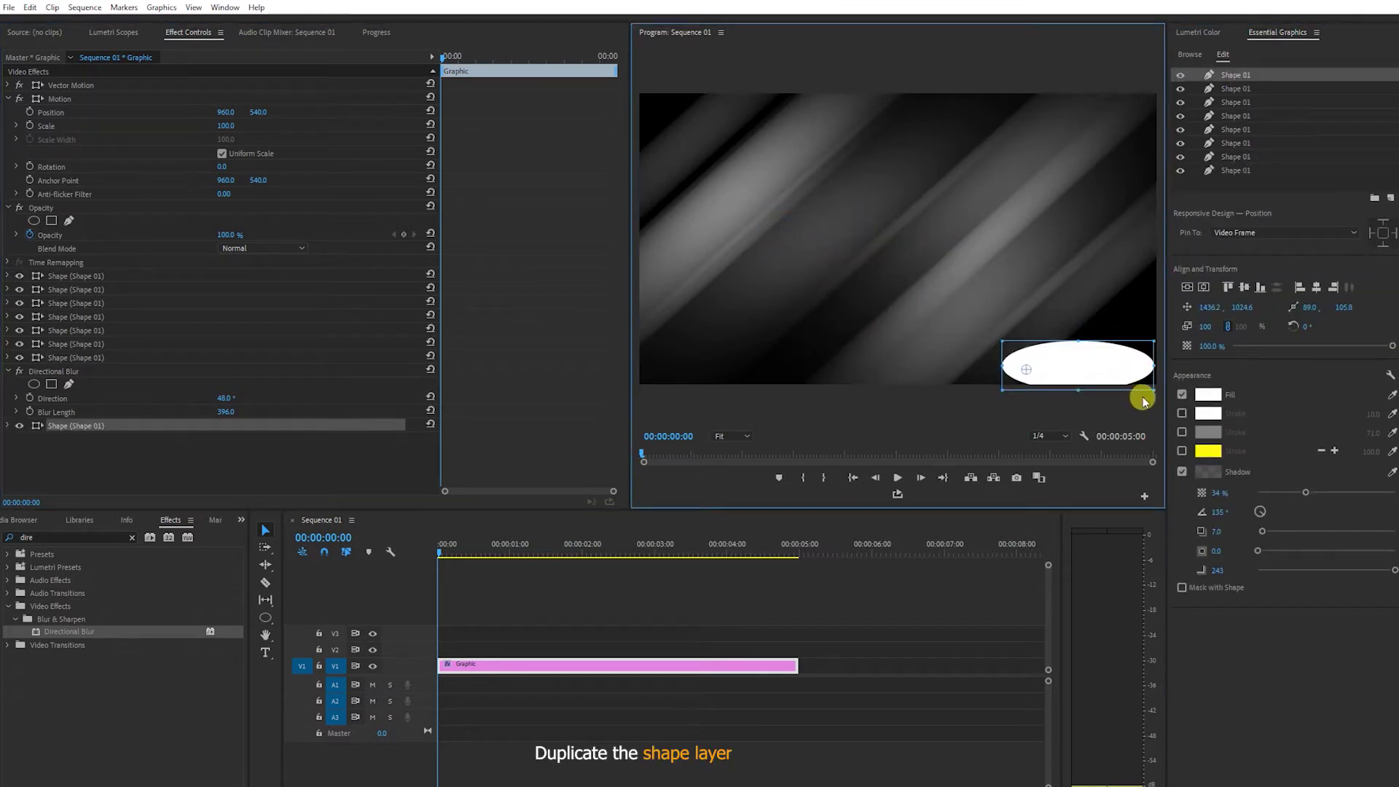
{"action": "left_click_drag", "start_coordinate": [1148, 386], "coordinate": [1163, 376]}
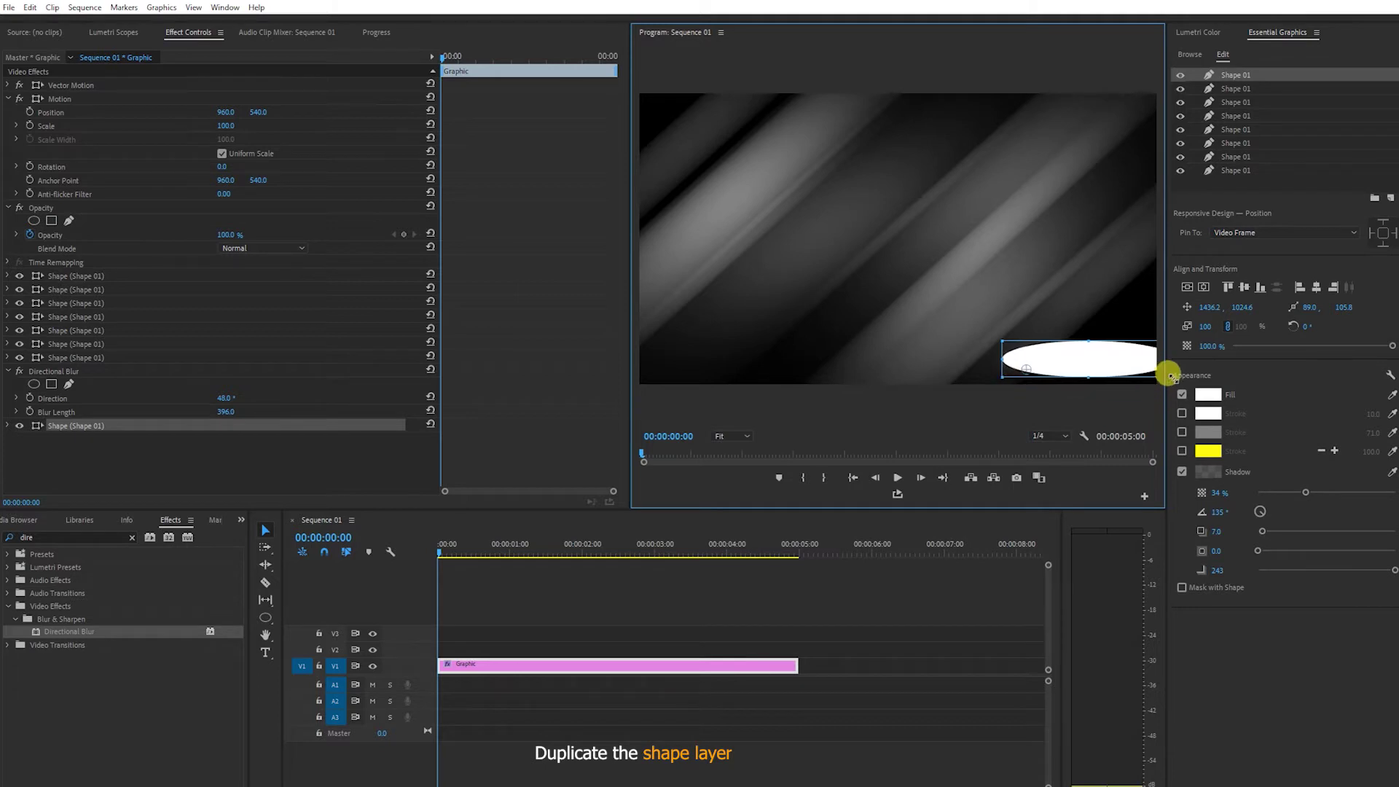
{"action": "left_click_drag", "start_coordinate": [47, 426], "coordinate": [82, 366]}
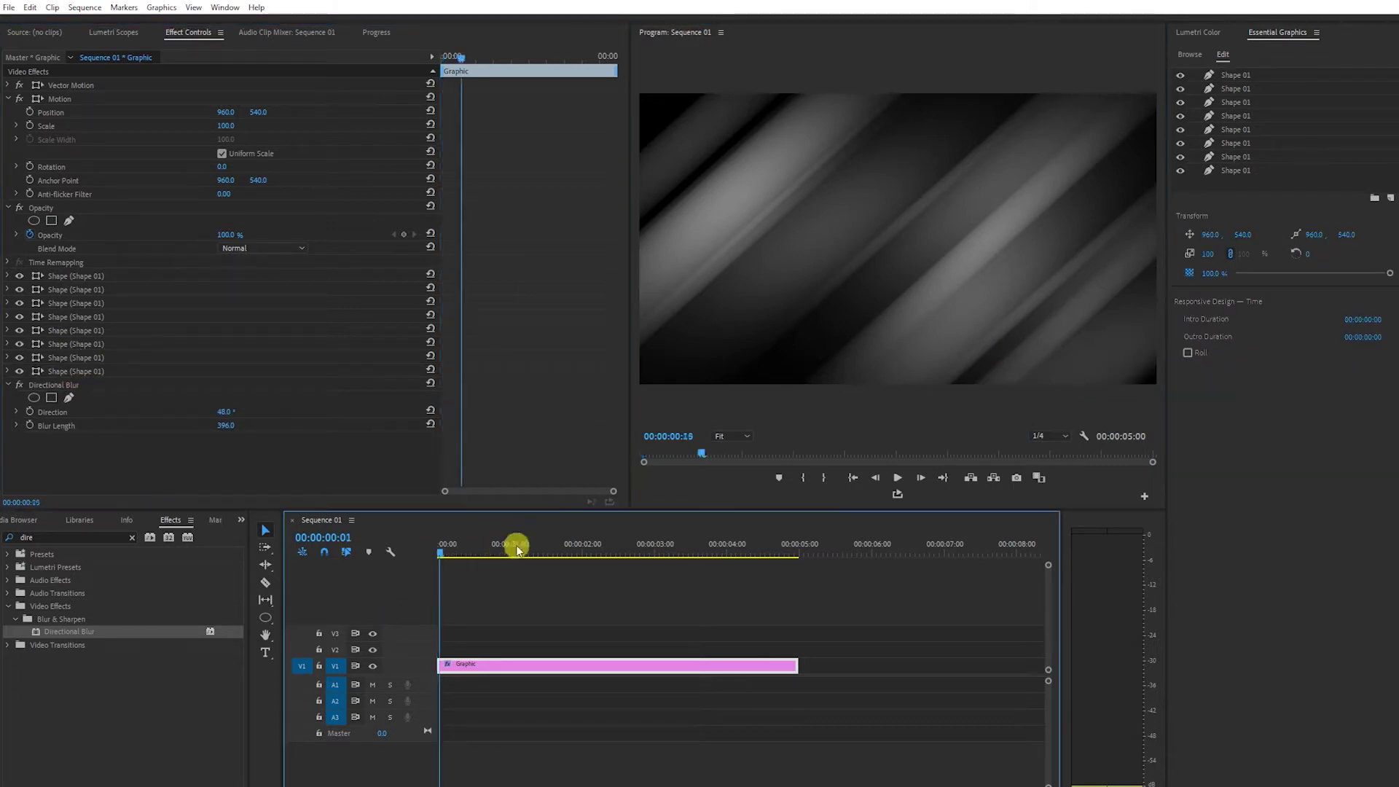
Step: Change the Directional Blur to 57° direction and 510 blur length
{"action": "left_click", "coordinate": [15, 330]}
{"action": "left_click", "coordinate": [64, 385]}
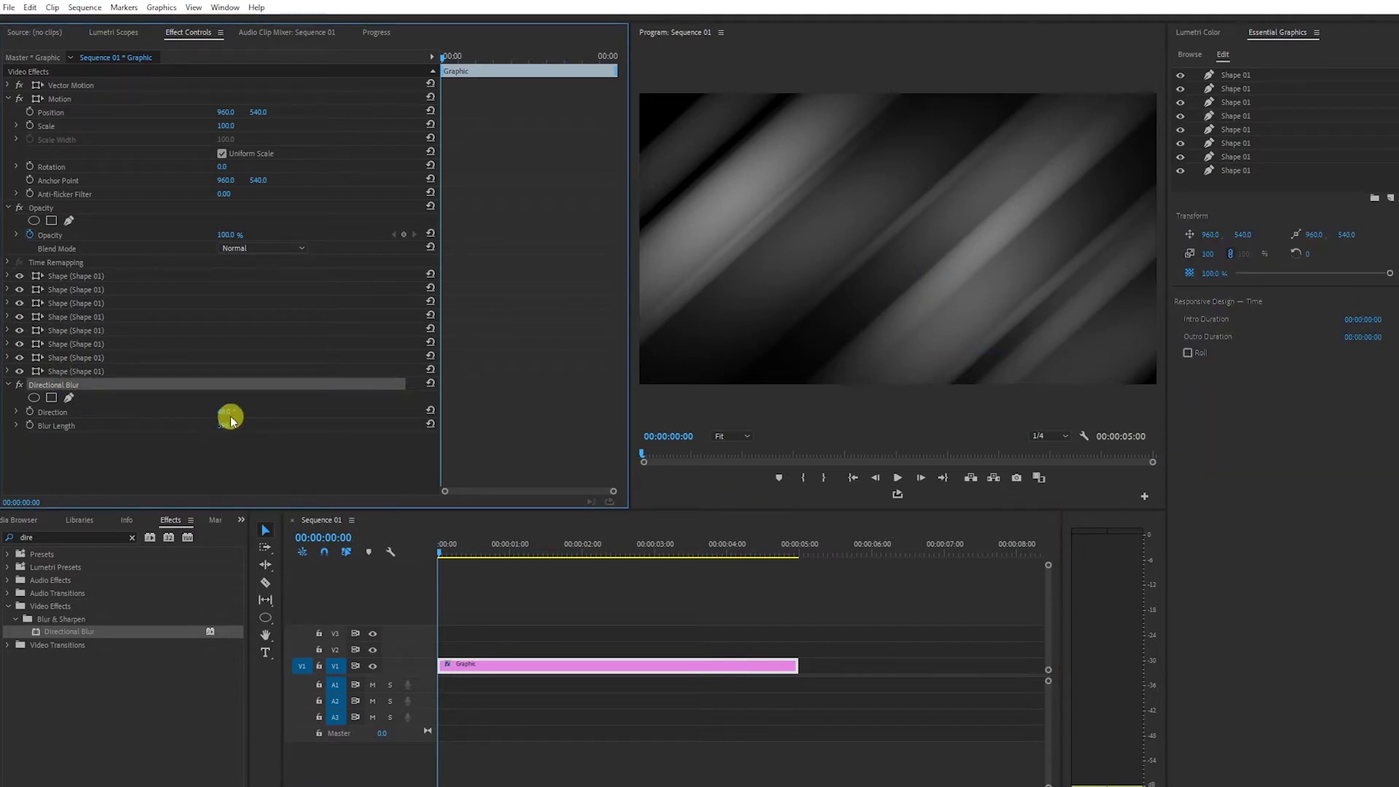
{"action": "left_click_drag", "start_coordinate": [230, 419], "coordinate": [263, 419]}
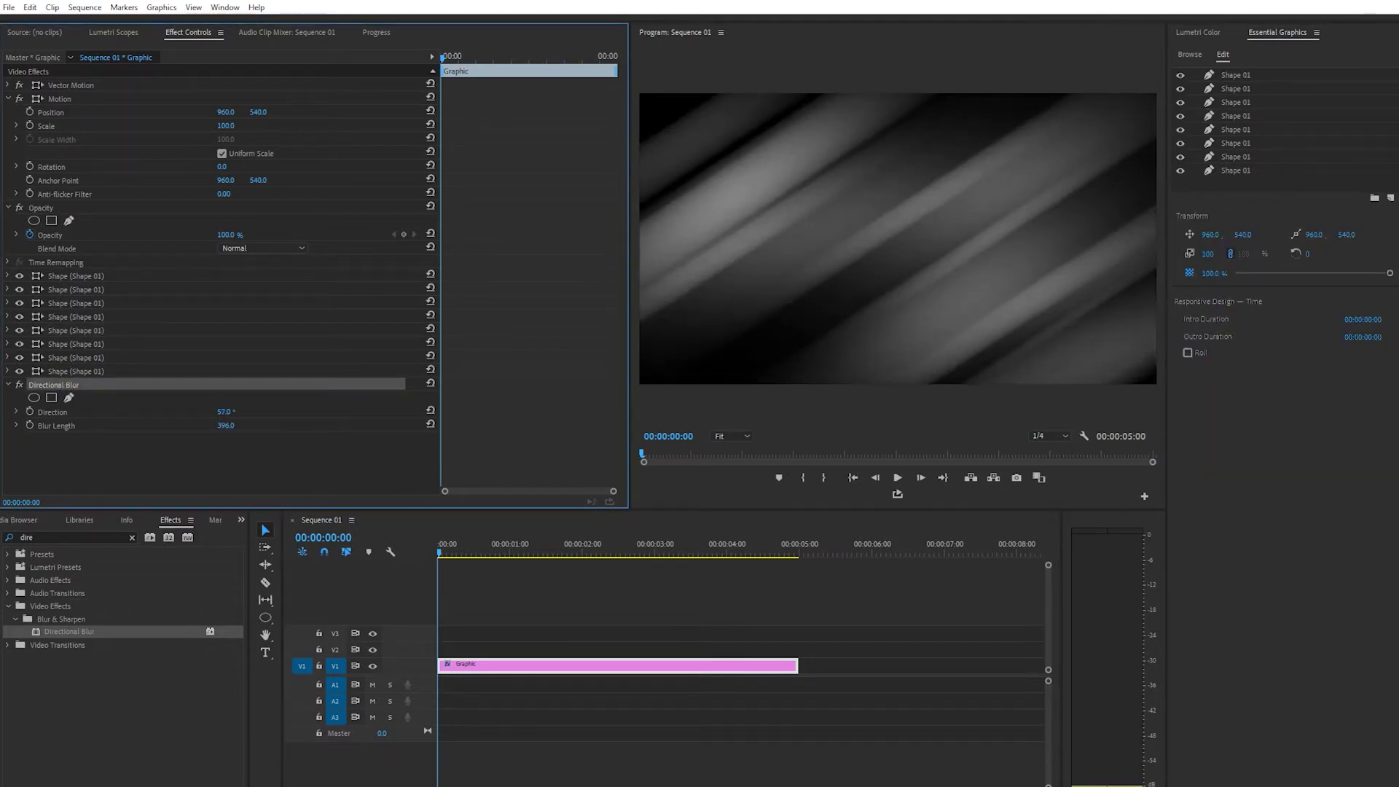
{"action": "left_click_drag", "start_coordinate": [241, 435], "coordinate": [284, 435]}
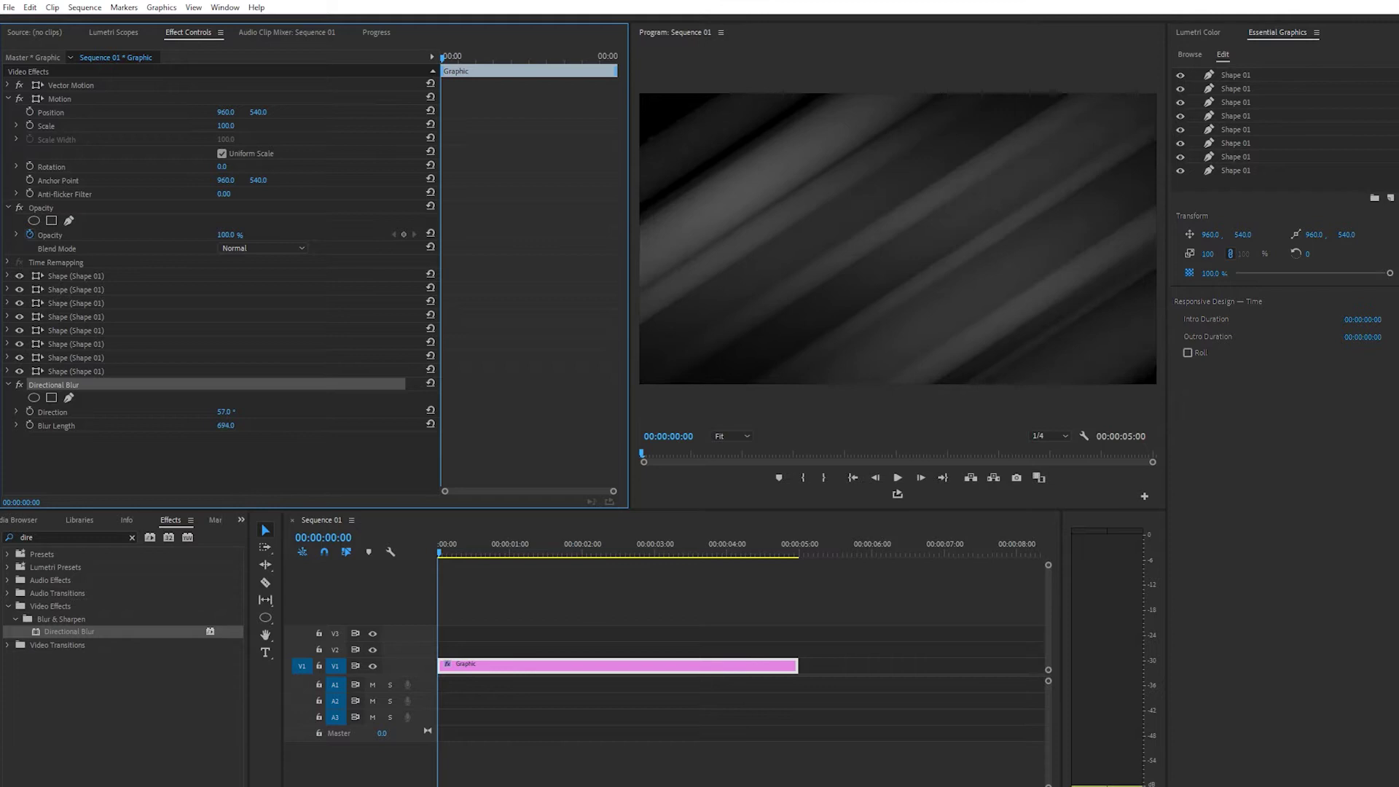
Step: Search for '4-' and apply the 4-Color Gradient effect to the graphic
{"action": "left_click", "coordinate": [84, 537]}
{"action": "type", "text": "4-"}
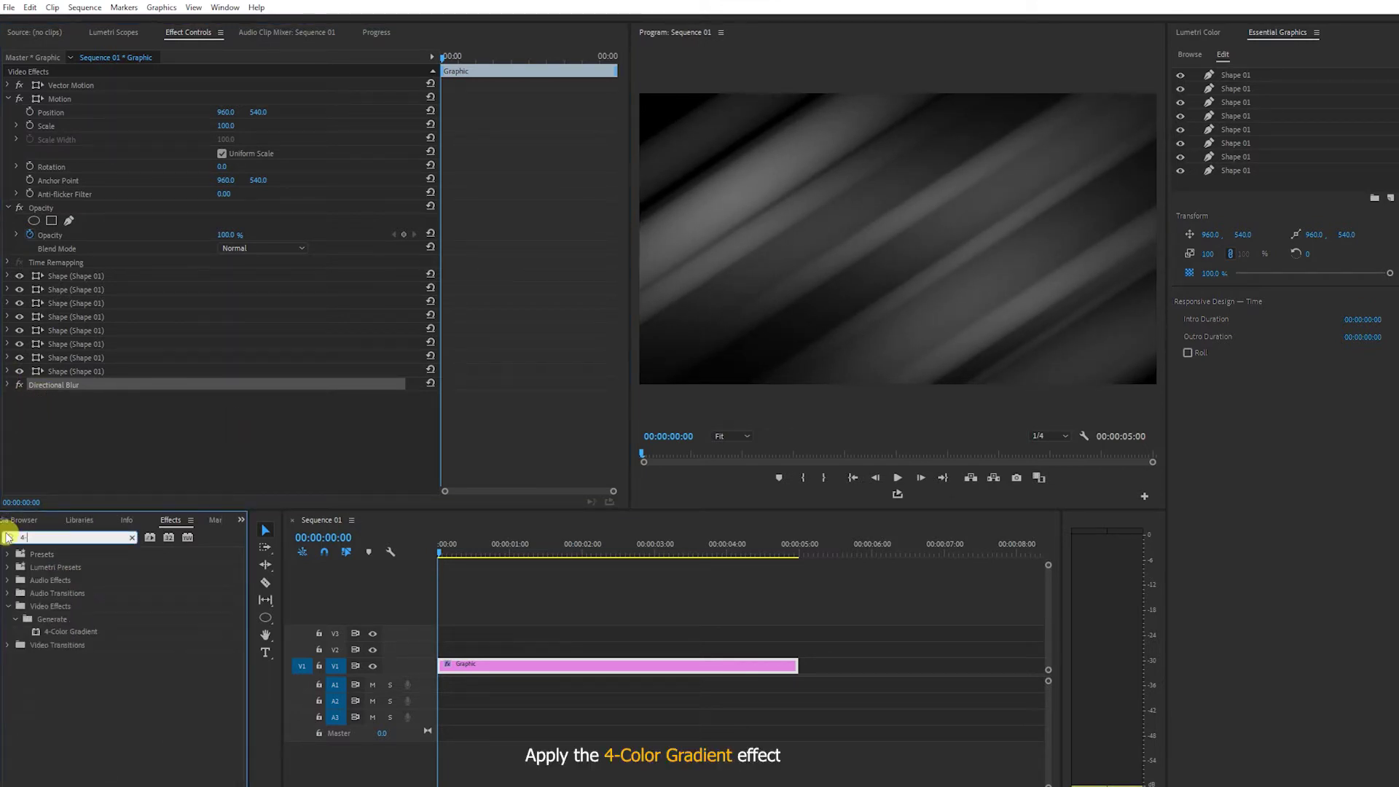
{"action": "left_click", "coordinate": [52, 632]}
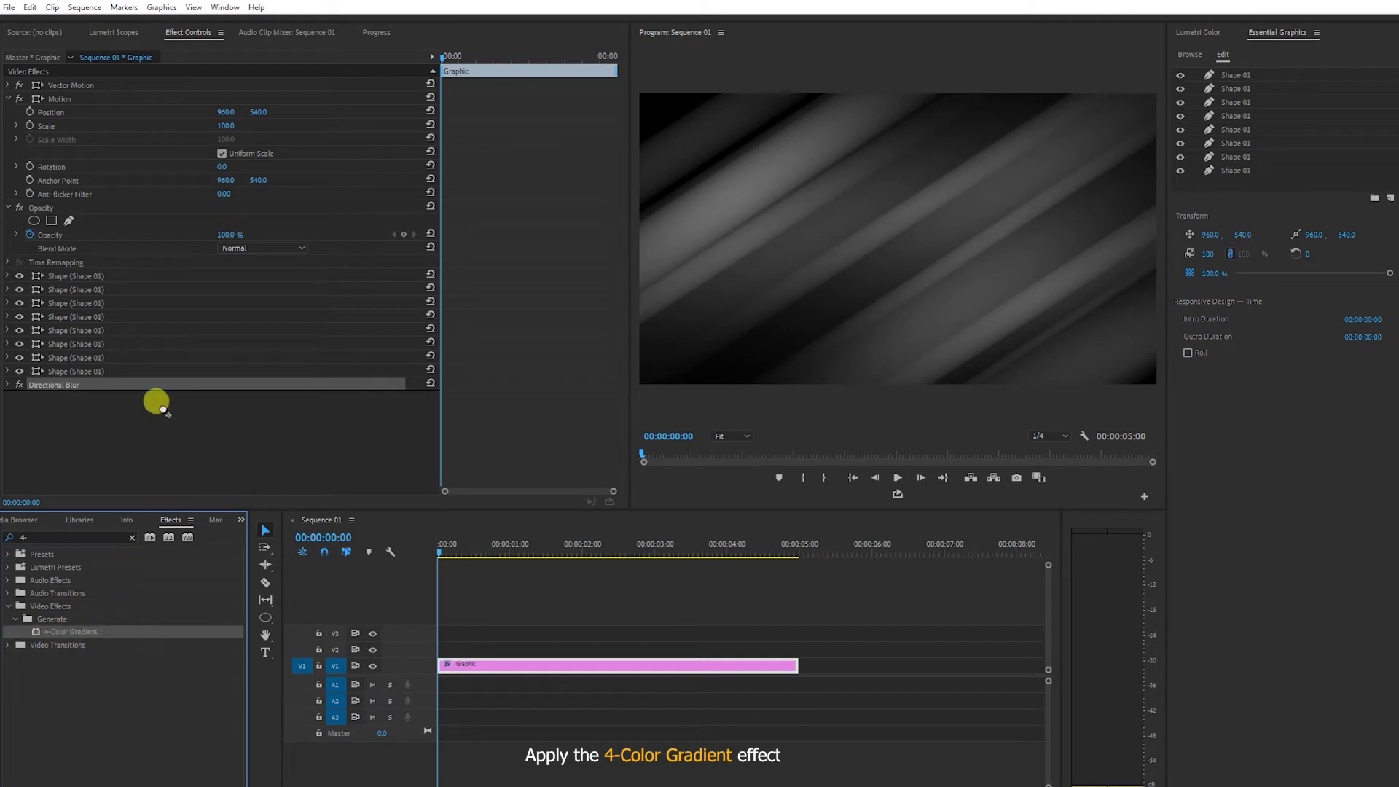
{"action": "left_click_drag", "start_coordinate": [73, 638], "coordinate": [131, 382]}
{"action": "scroll", "coordinate": [374, 374], "scroll_direction": "down", "scroll_amount": 2}
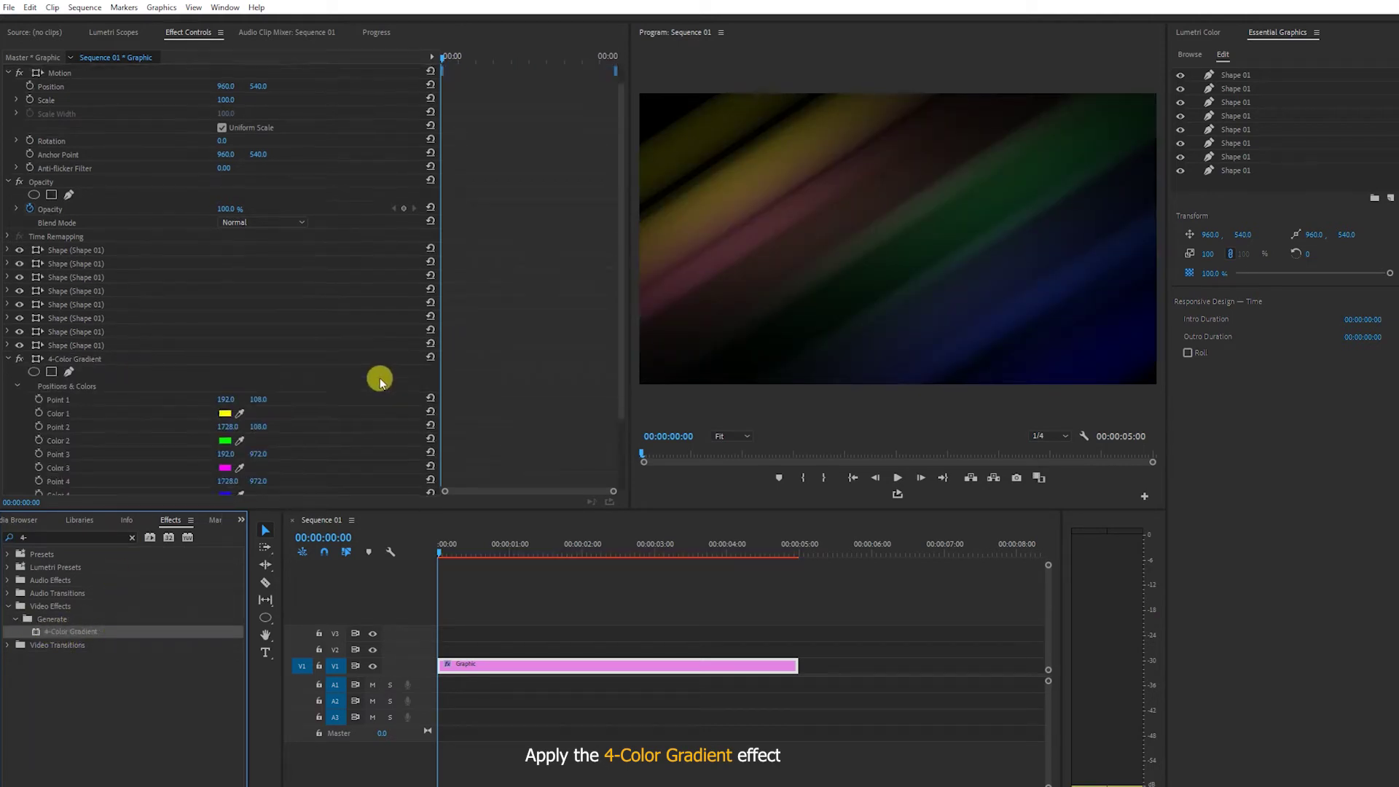
{"action": "scroll", "coordinate": [350, 382], "scroll_direction": "down", "scroll_amount": 2}
Step: Push all four gradient points outward beyond the frame's corners
{"action": "left_click", "coordinate": [86, 270]}
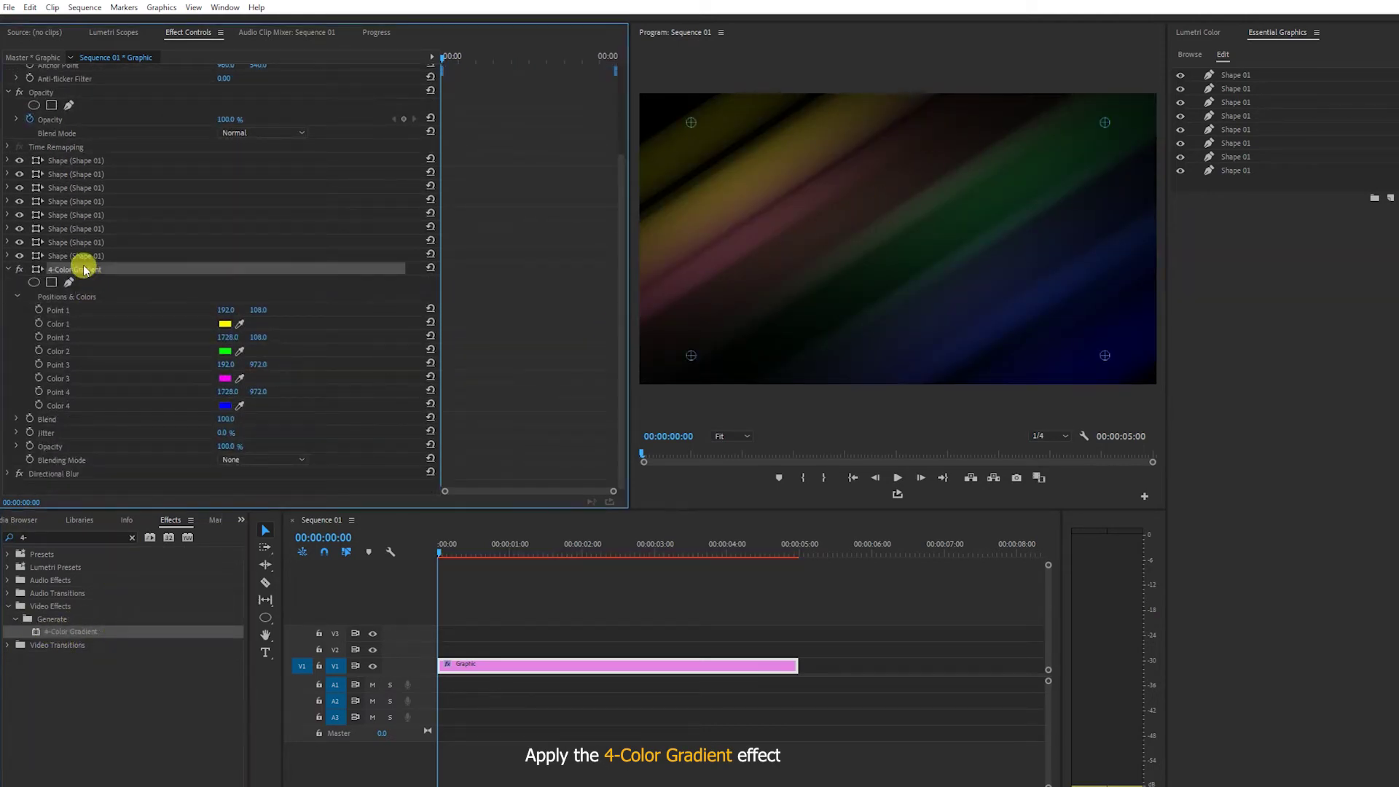
{"action": "left_click_drag", "start_coordinate": [694, 117], "coordinate": [645, 73]}
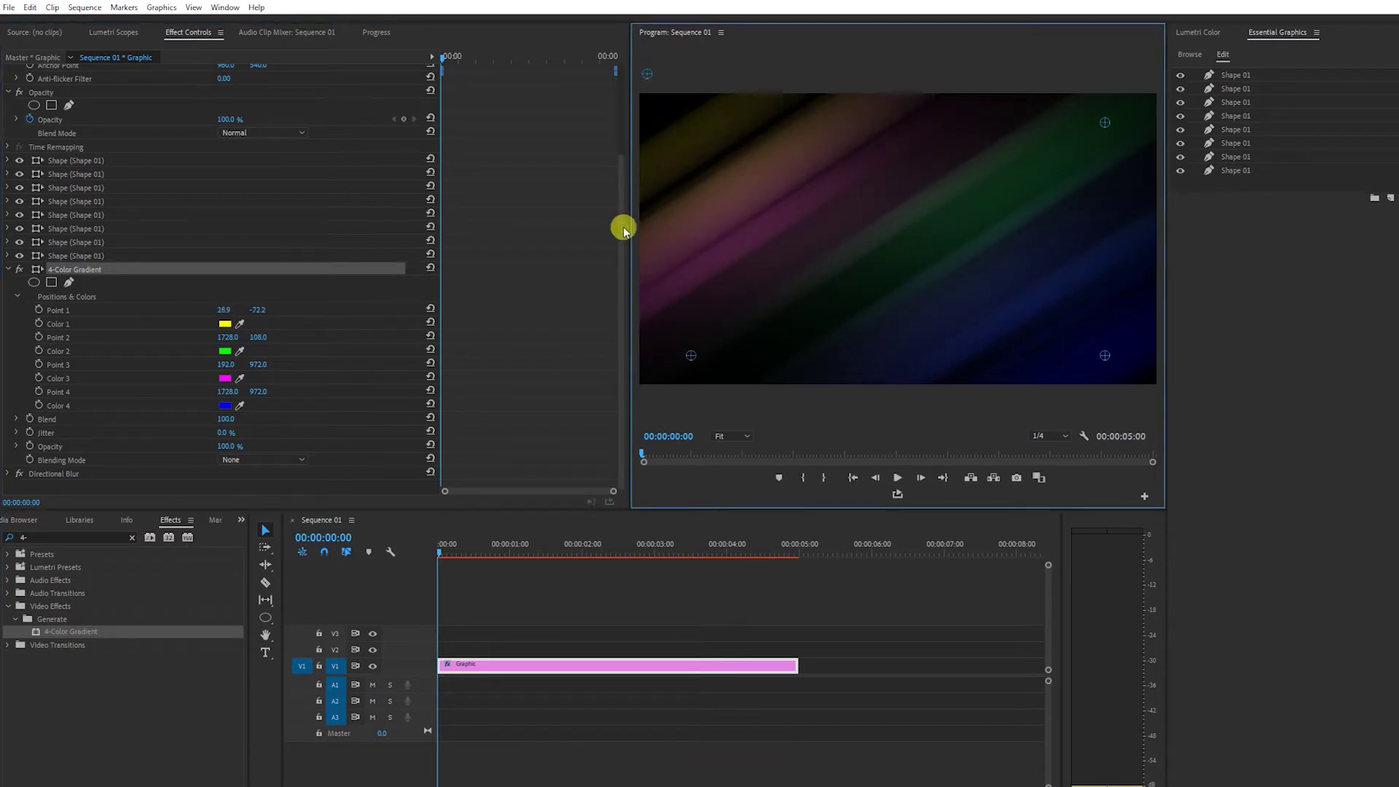
{"action": "left_click_drag", "start_coordinate": [690, 355], "coordinate": [669, 381]}
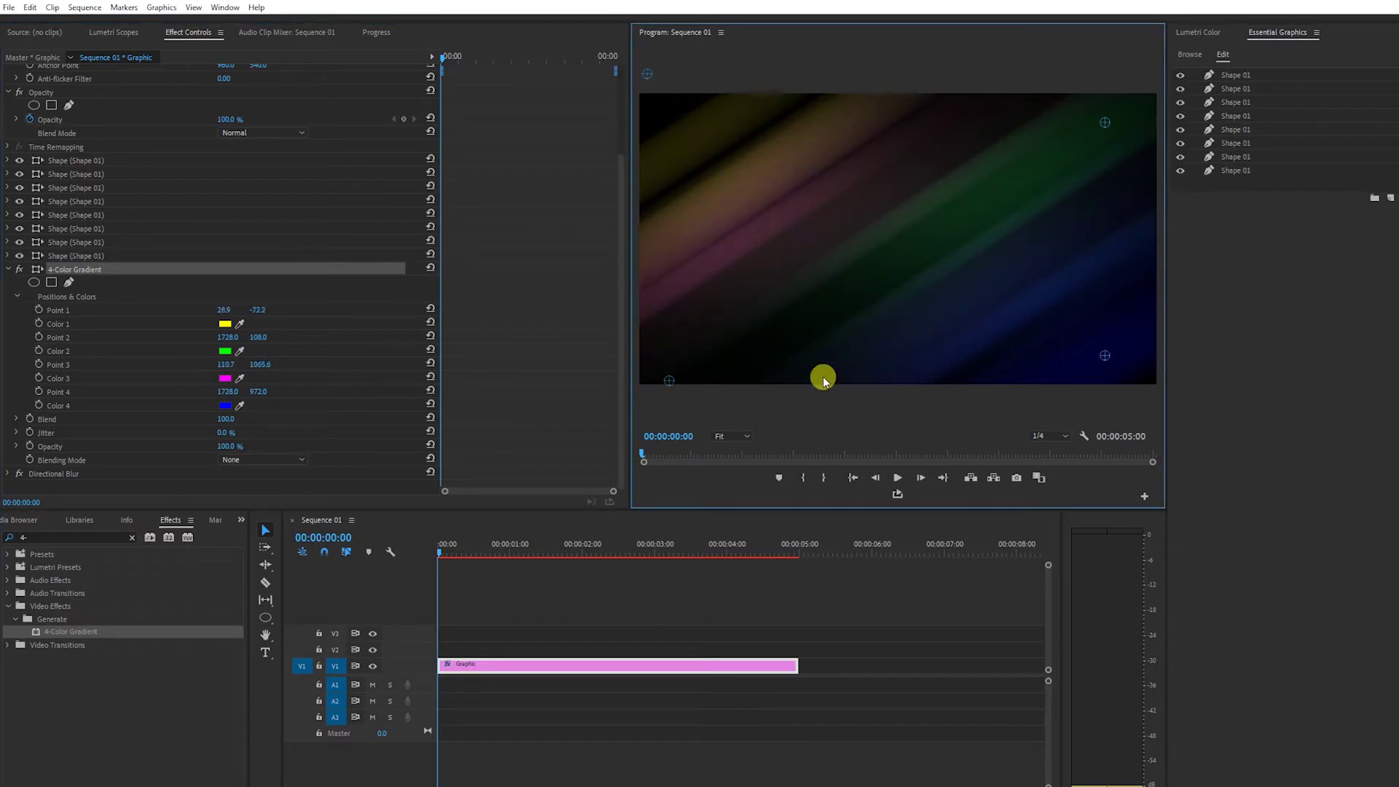
{"action": "left_click_drag", "start_coordinate": [1104, 356], "coordinate": [1152, 397]}
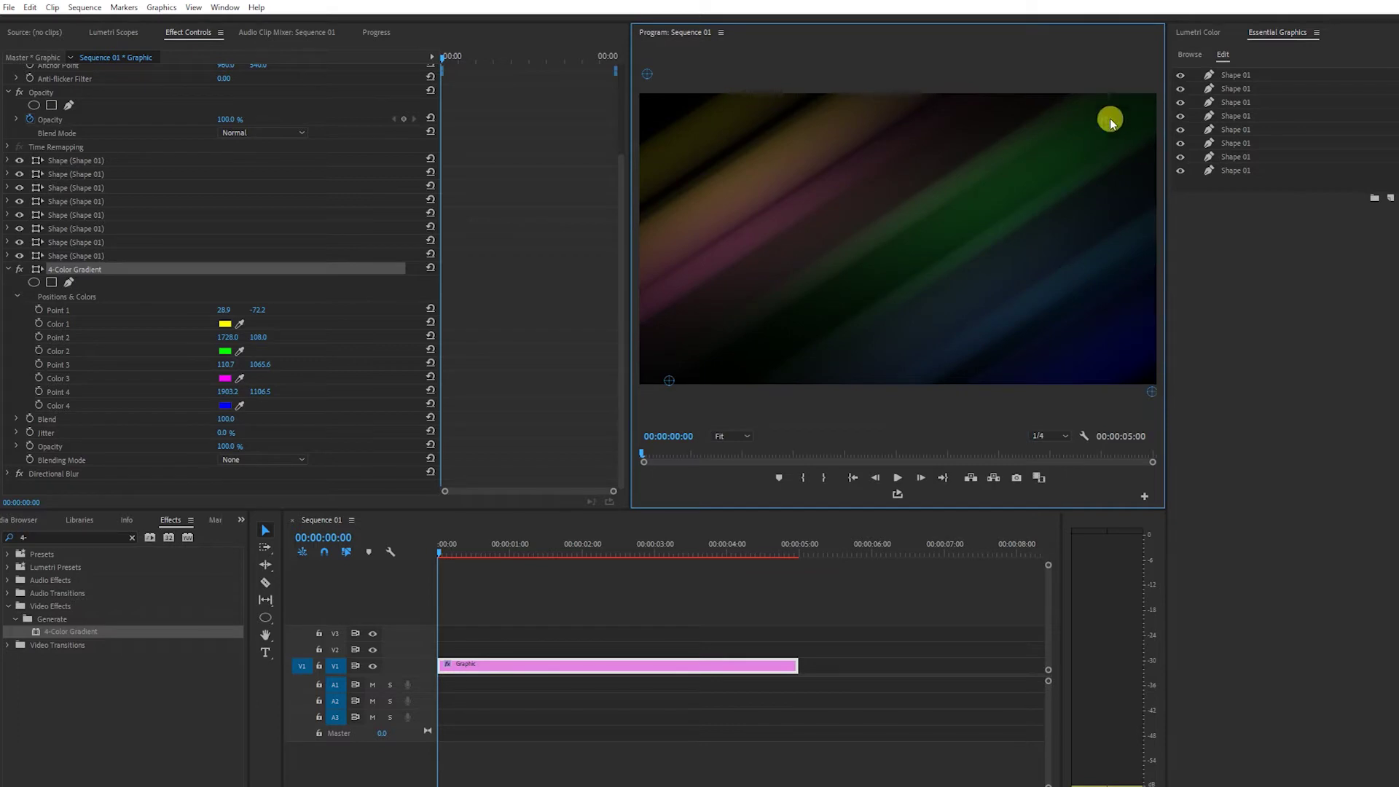
{"action": "left_click_drag", "start_coordinate": [1111, 123], "coordinate": [1144, 64]}
Step: Set gradient Color 2 to light green and Color 3 to a red-pink shade
{"action": "left_click", "coordinate": [225, 352]}
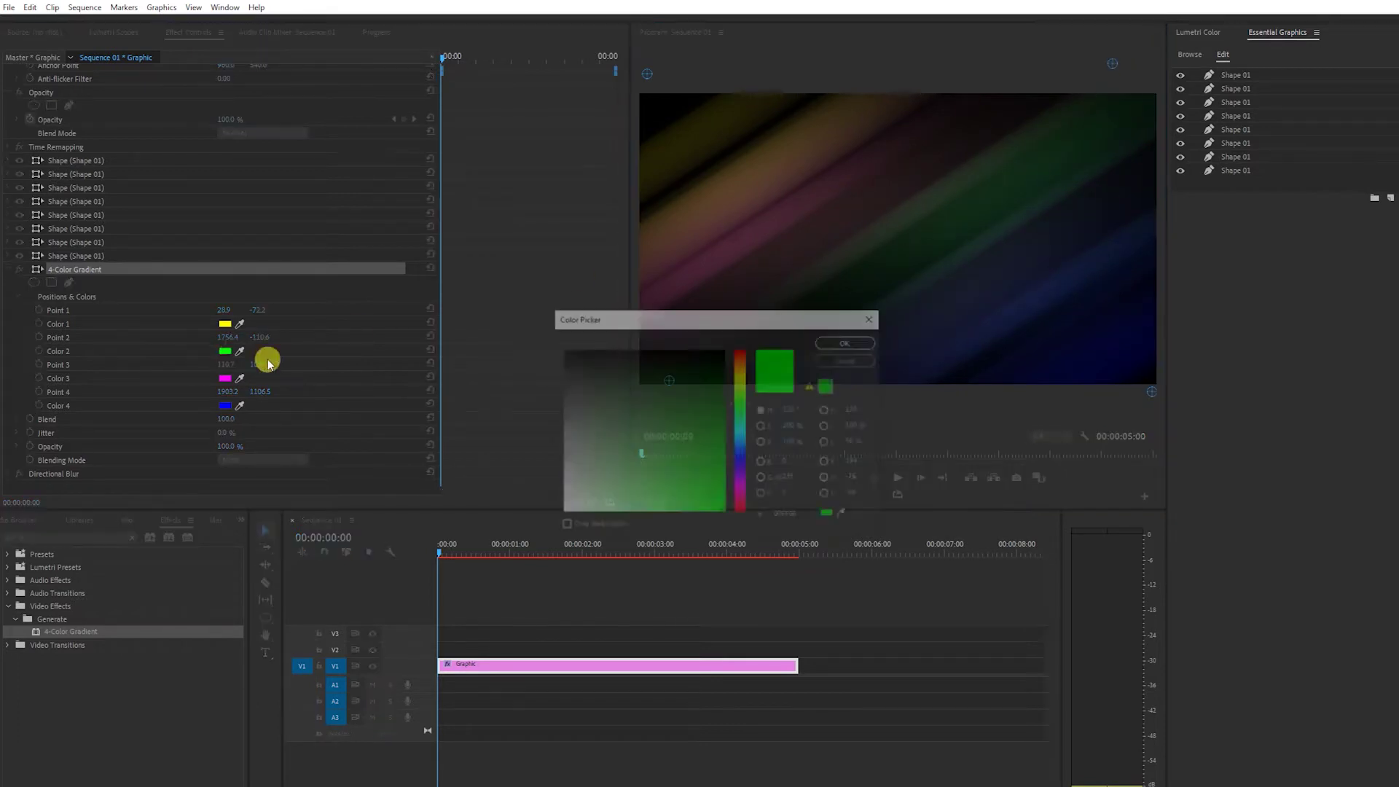
{"action": "left_click_drag", "start_coordinate": [705, 485], "coordinate": [649, 523]}
{"action": "left_click", "coordinate": [845, 342]}
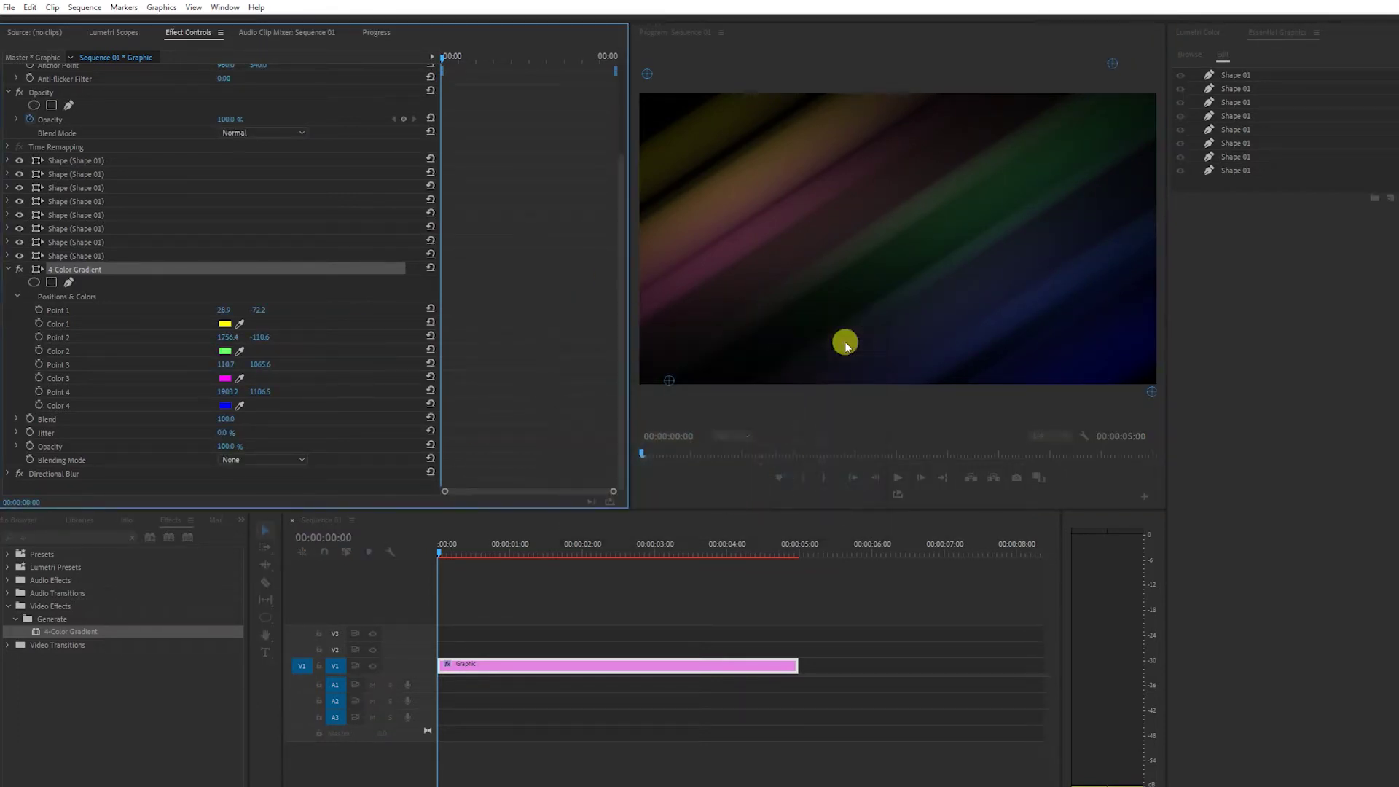
{"action": "left_click", "coordinate": [215, 379]}
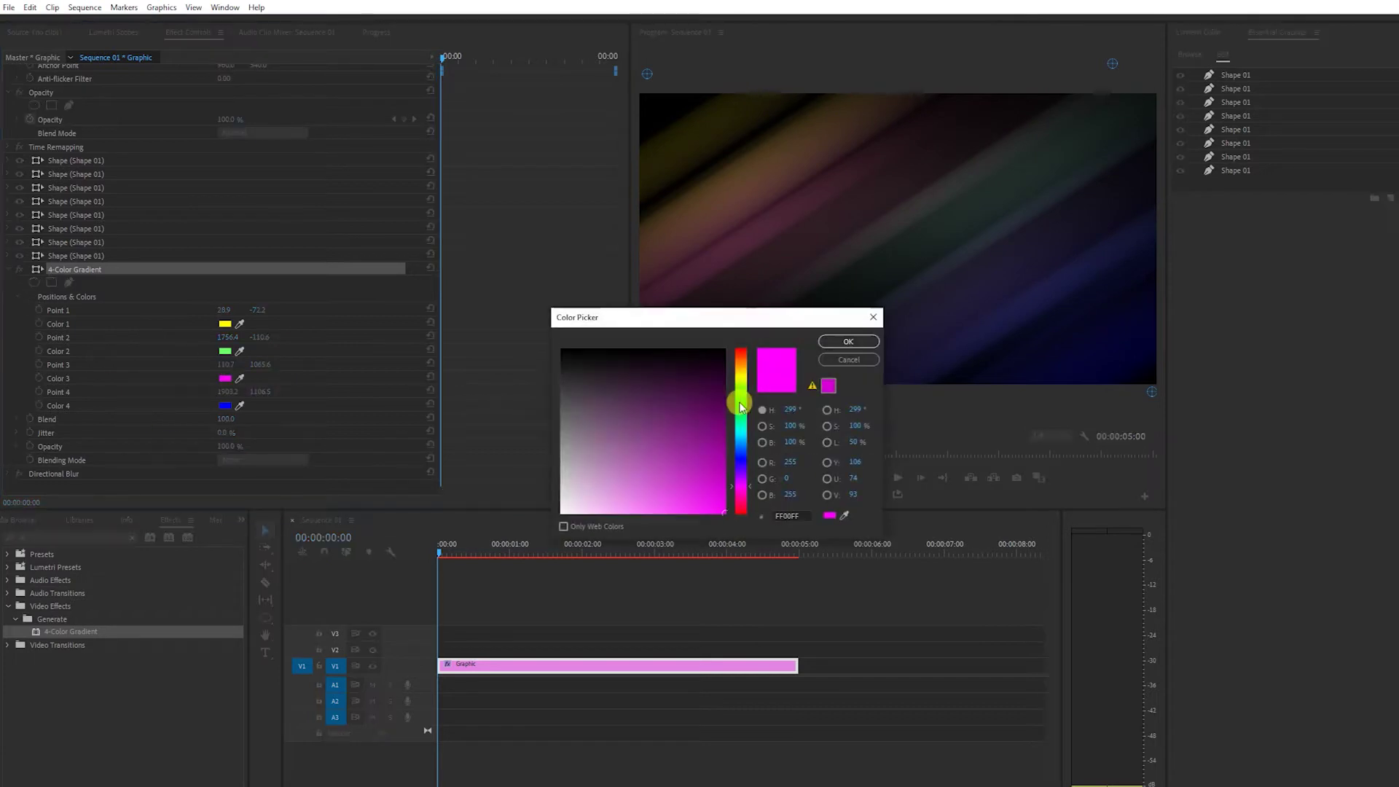
{"action": "left_click", "coordinate": [655, 521]}
{"action": "left_click", "coordinate": [839, 342]}
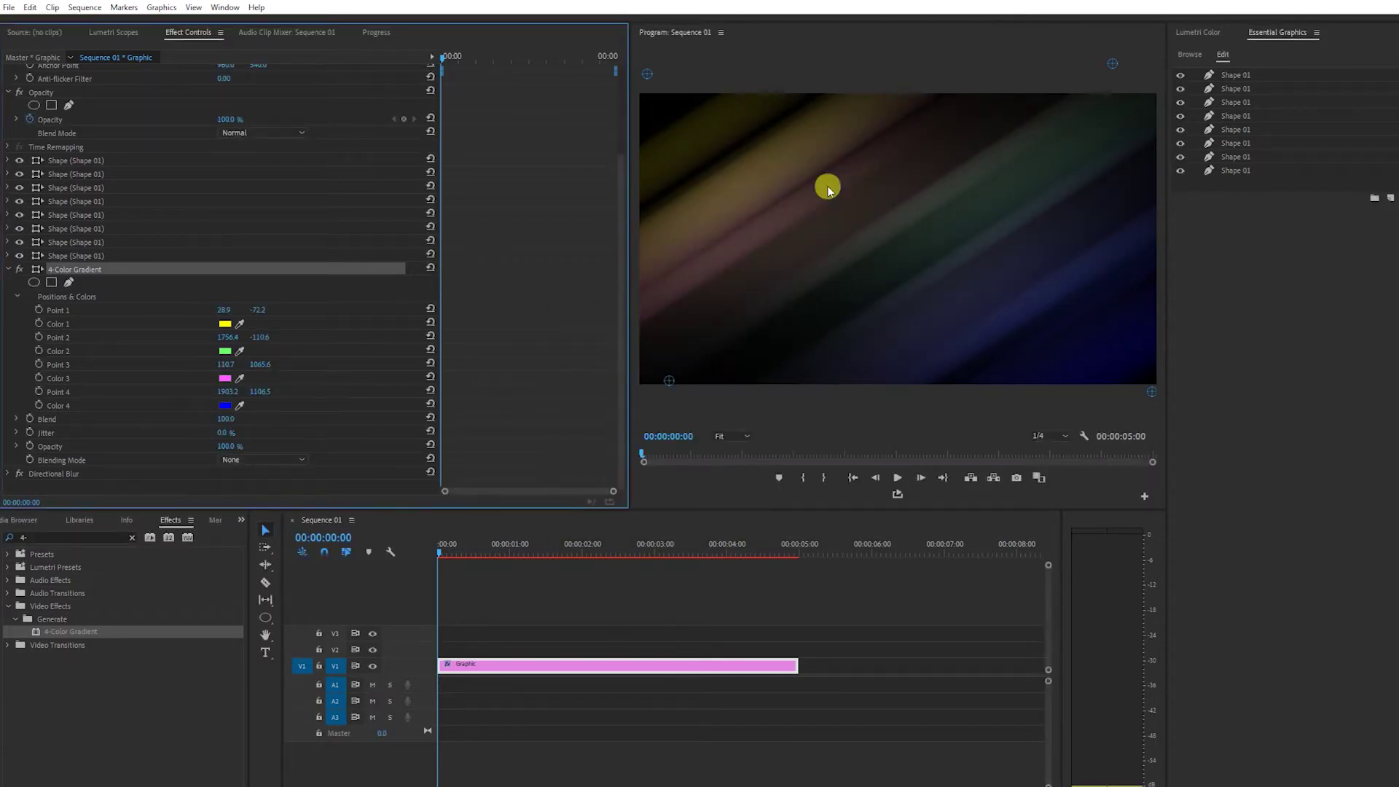
{"action": "left_click", "coordinate": [225, 380]}
{"action": "left_click", "coordinate": [681, 409]}
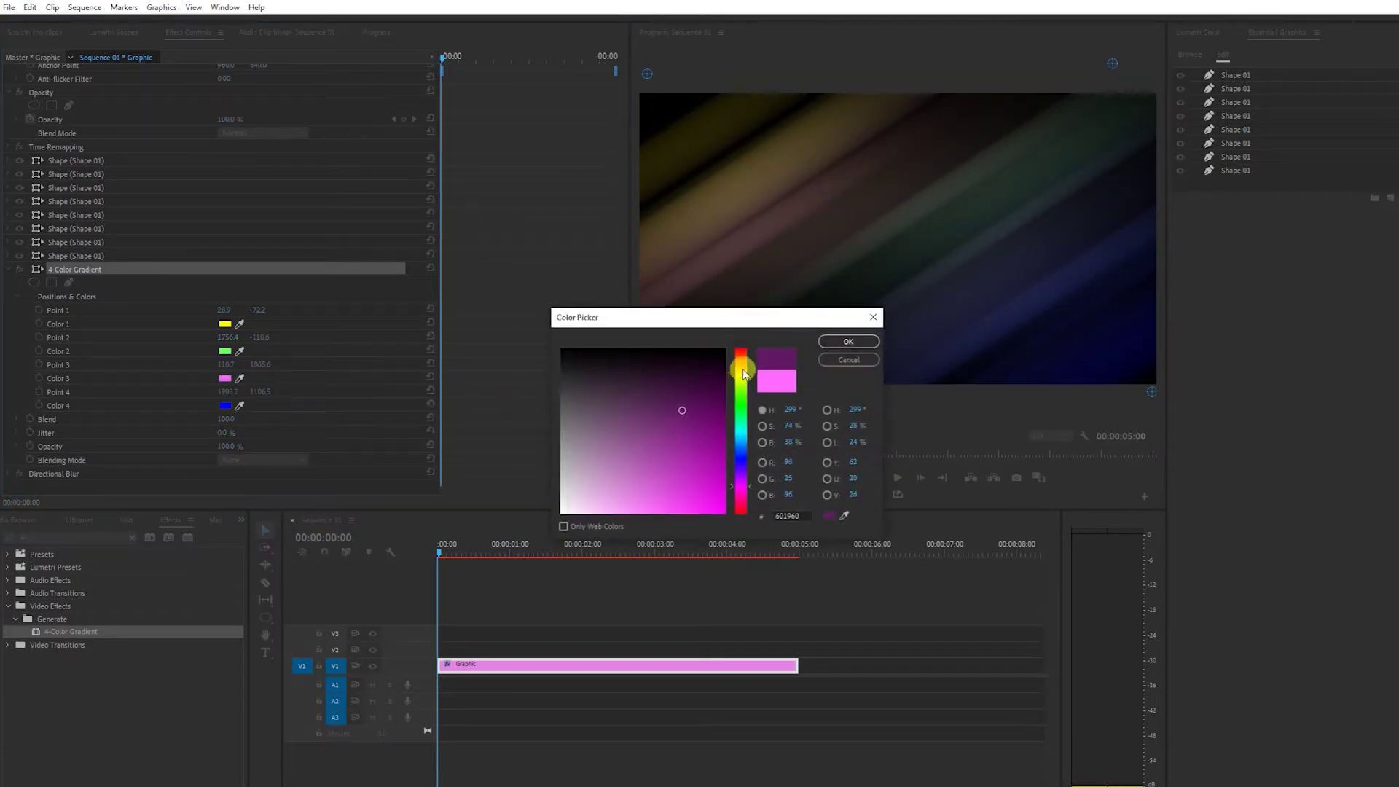
{"action": "left_click", "coordinate": [743, 374]}
{"action": "left_click", "coordinate": [751, 504]}
{"action": "left_click", "coordinate": [691, 502]}
{"action": "left_click", "coordinate": [841, 341]}
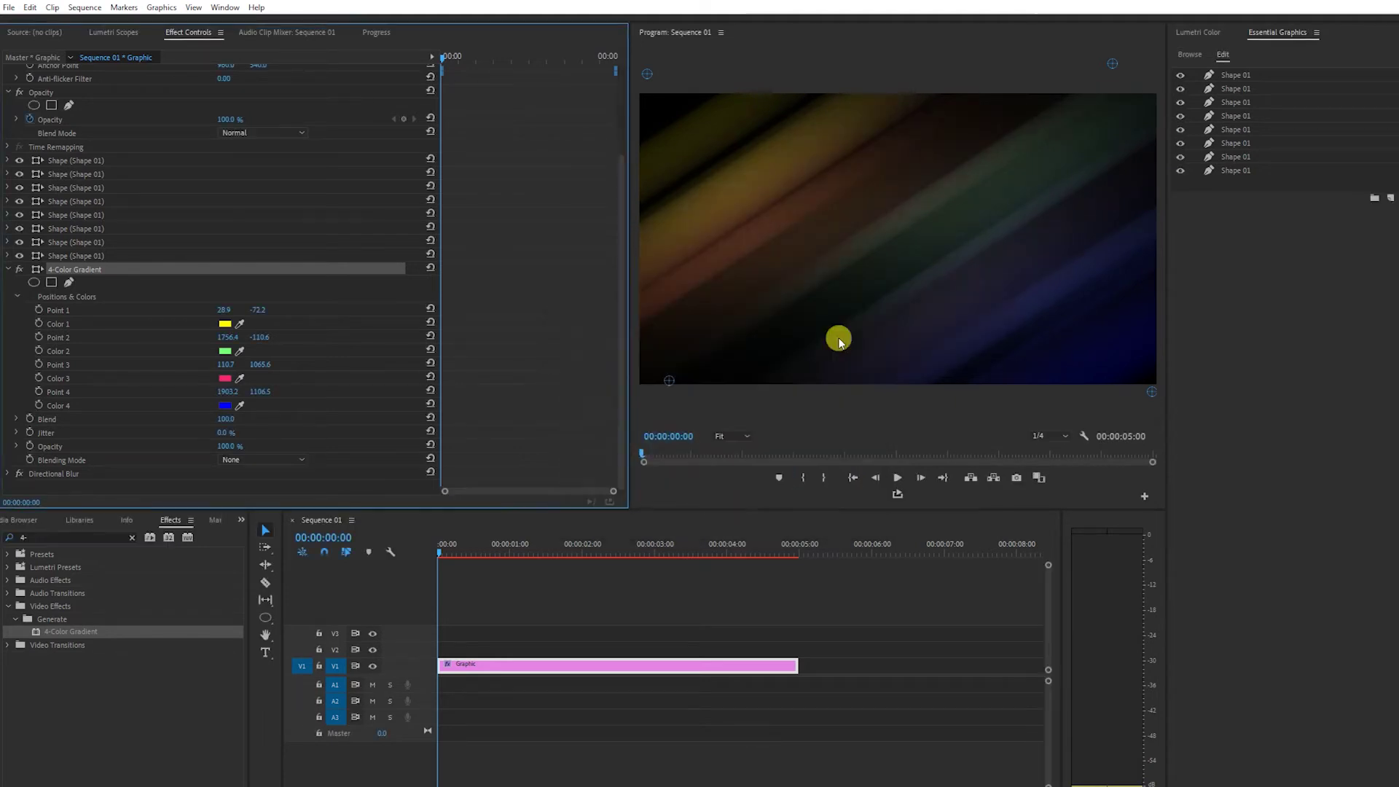
Step: Change Color 1 to orange and Color 2 to pale yellow-green
{"action": "left_click", "coordinate": [225, 324]}
{"action": "left_click", "coordinate": [741, 364]}
{"action": "left_click", "coordinate": [715, 427]}
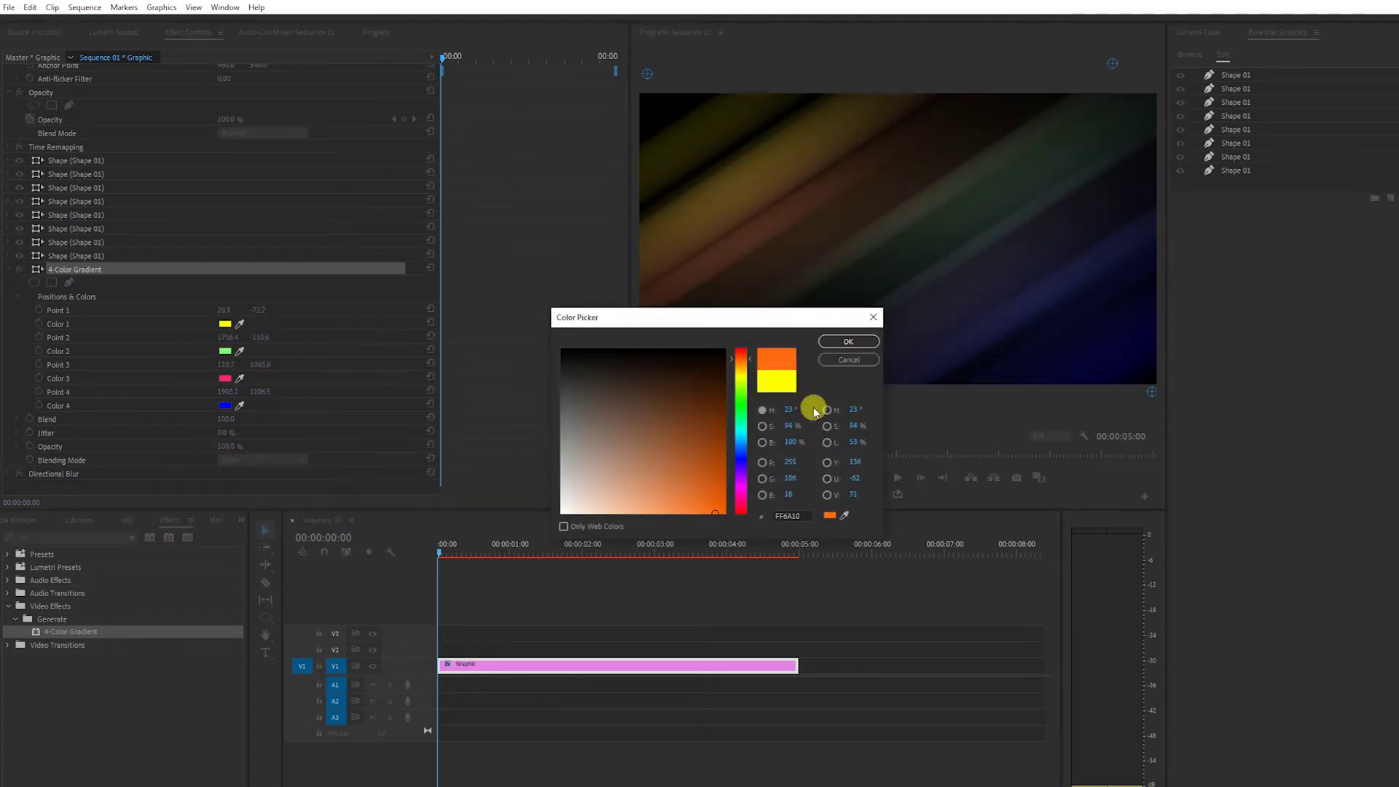
{"action": "left_click", "coordinate": [836, 344]}
{"action": "left_click", "coordinate": [226, 351]}
{"action": "left_click", "coordinate": [744, 384]}
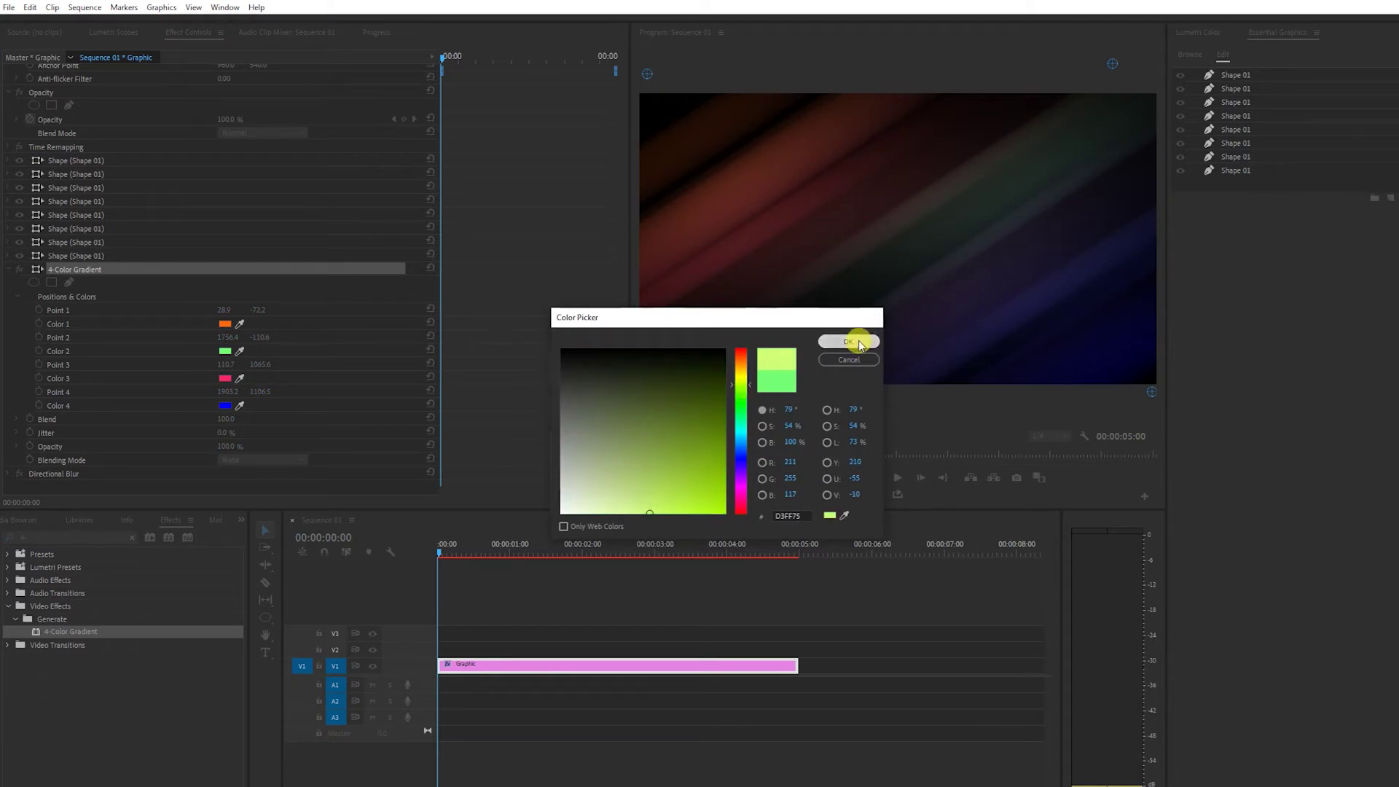
{"action": "left_click", "coordinate": [850, 342]}
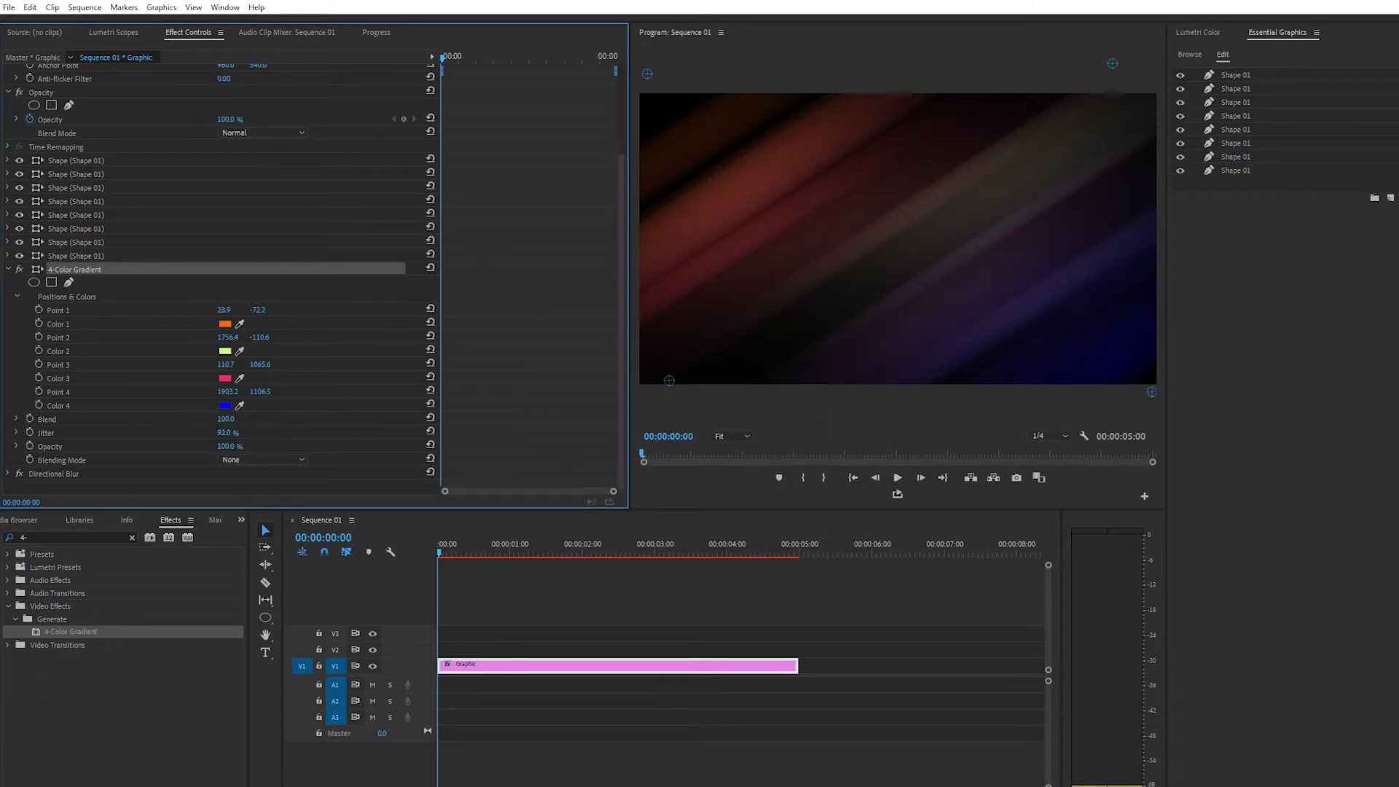
{"action": "left_click", "coordinate": [16, 270]}
{"action": "left_click", "coordinate": [63, 398]}
Step: Search for 'wave', apply Wave Warp to the graphic, and raise its wave height
{"action": "left_click", "coordinate": [73, 536]}
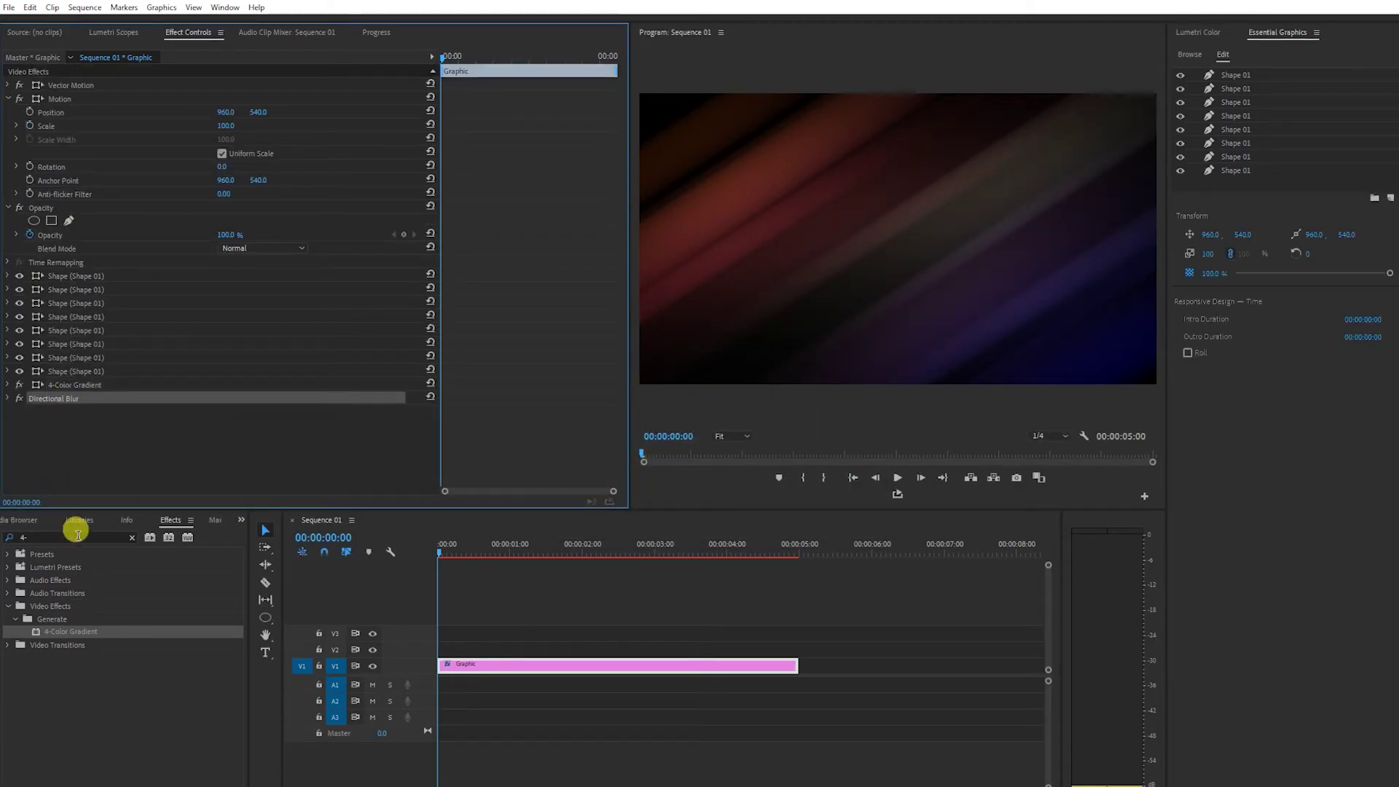
{"action": "type", "text": "wave"}
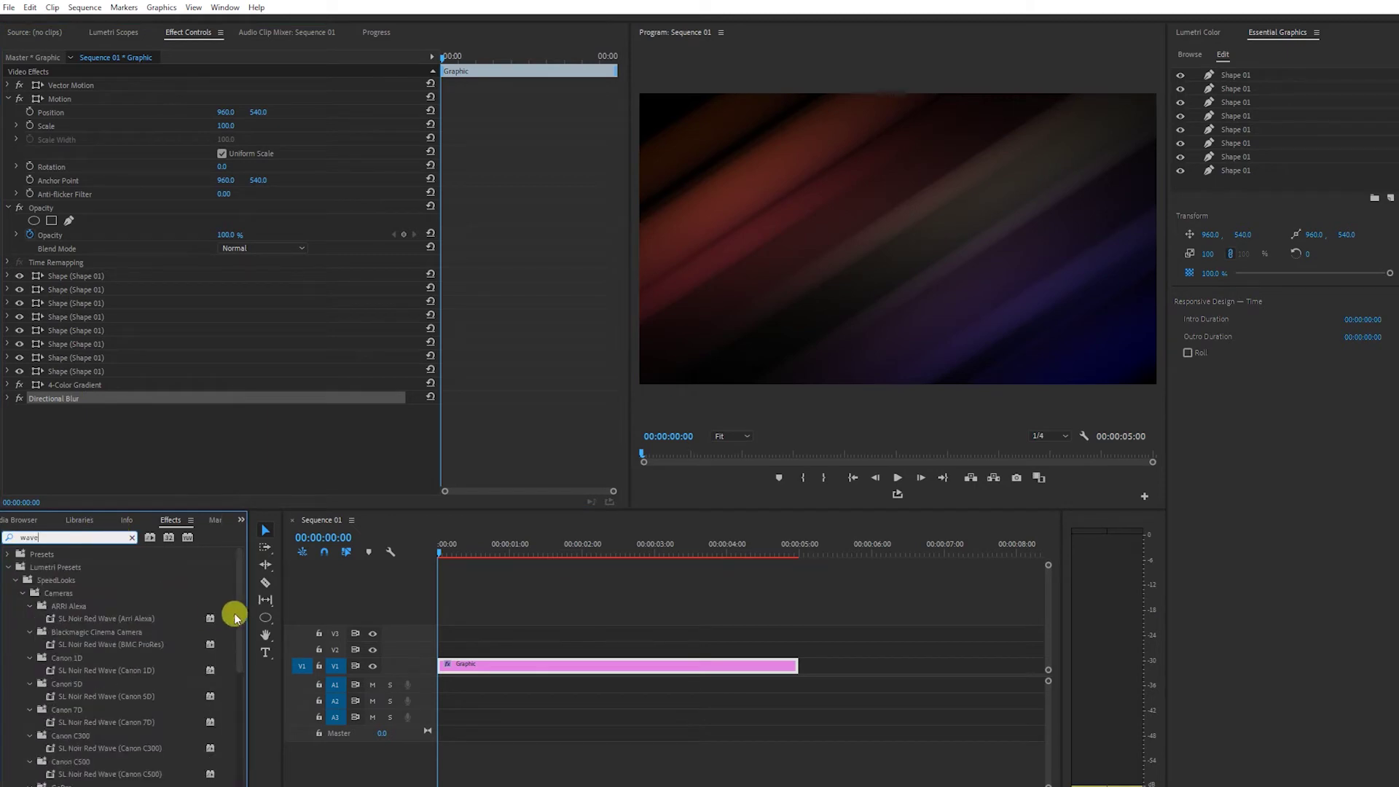
{"action": "left_click_drag", "start_coordinate": [239, 604], "coordinate": [230, 765]}
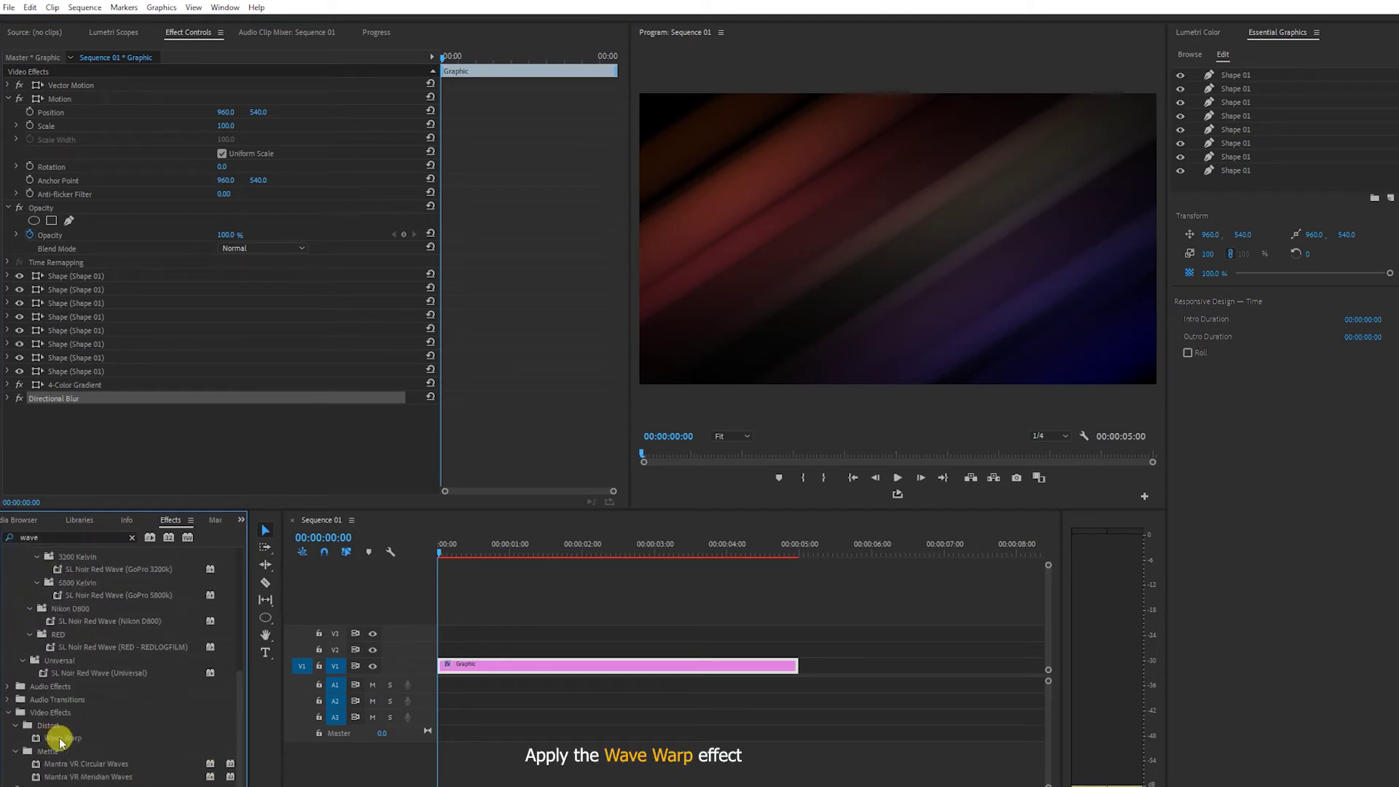
{"action": "left_click_drag", "start_coordinate": [61, 742], "coordinate": [149, 445]}
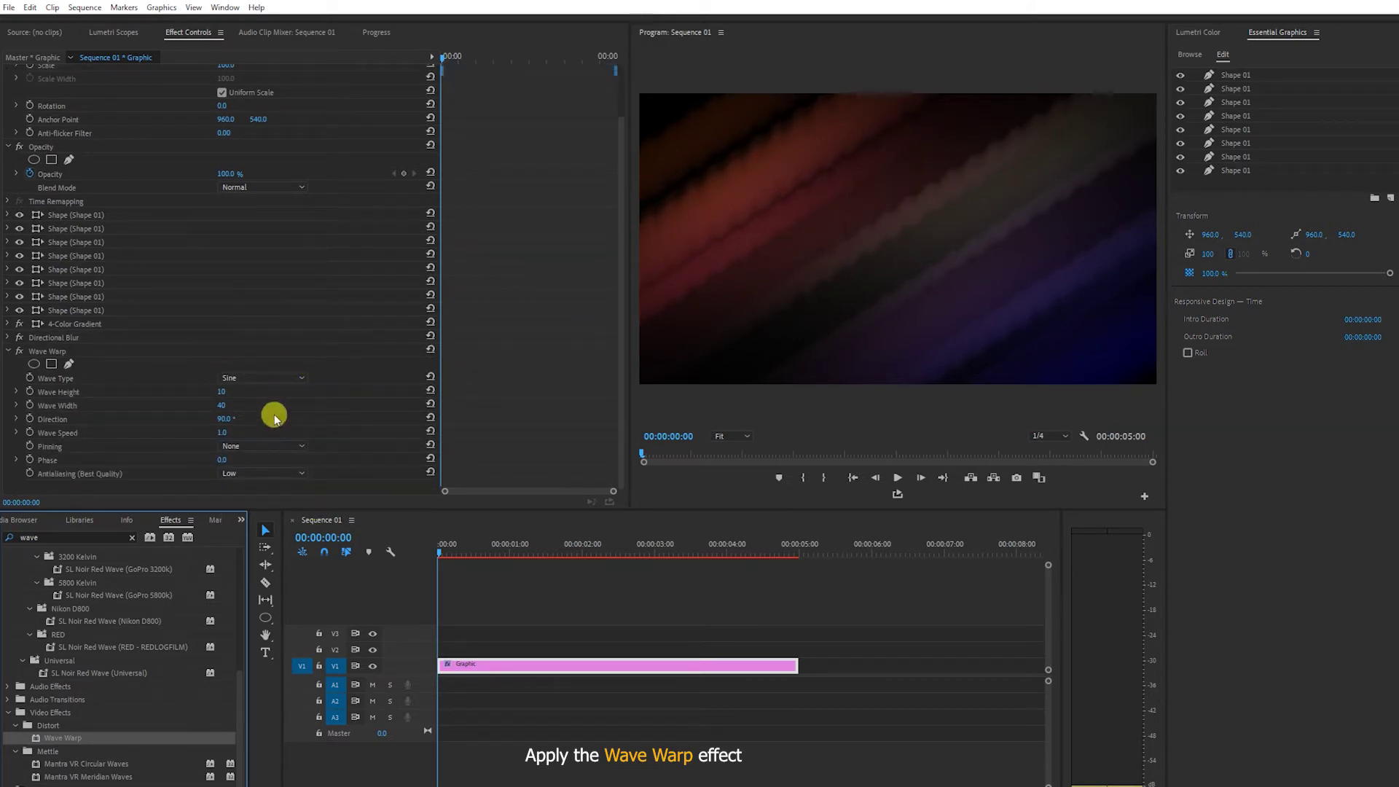
{"action": "left_click_drag", "start_coordinate": [221, 392], "coordinate": [379, 405]}
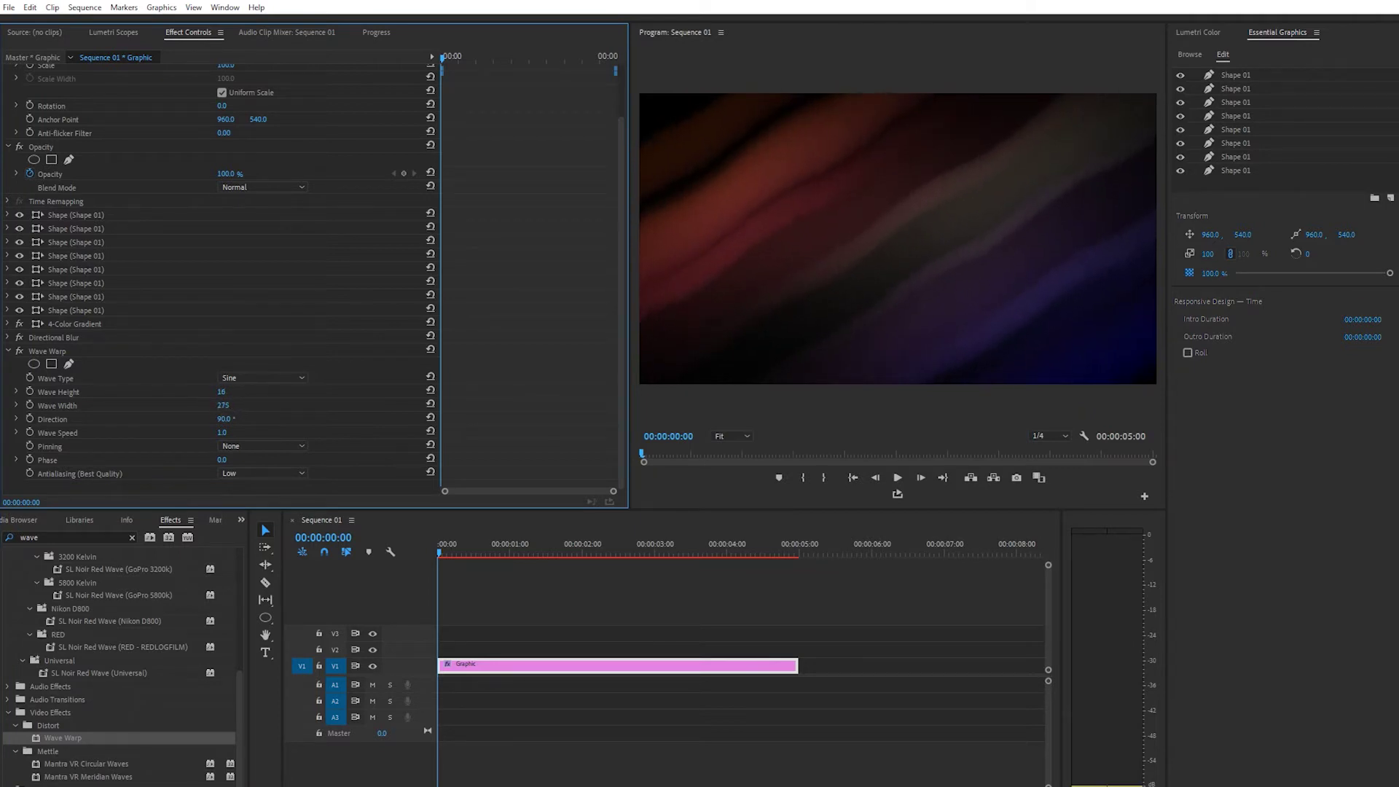
Step: Narrow Wave Width to about 158 and set Wave Speed to 0.3, previewing the waves
{"action": "left_click_drag", "start_coordinate": [223, 405], "coordinate": [124, 405]}
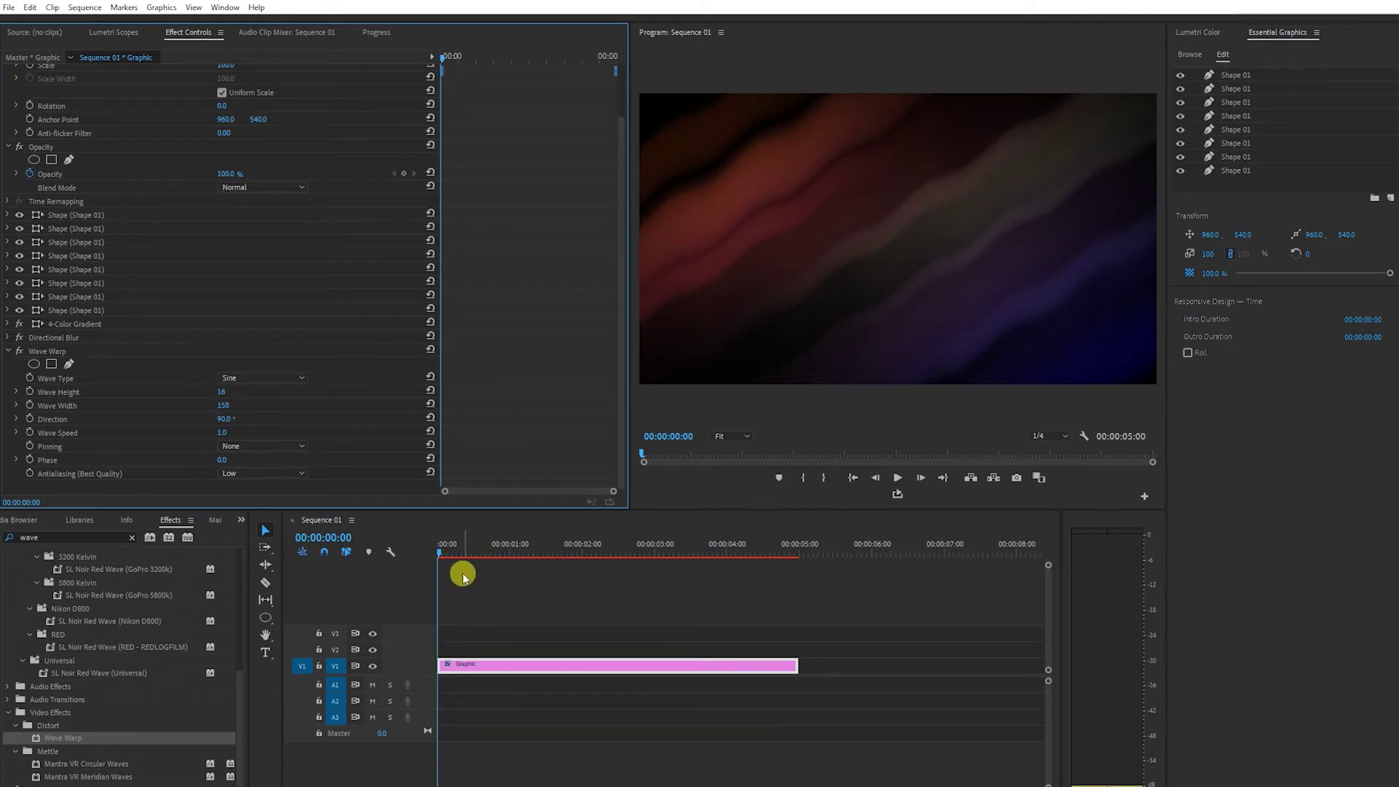
{"action": "mouse_move", "coordinate": [443, 548]}
{"action": "left_mouse_down"}
{"action": "mouse_move", "coordinate": [521, 548]}
{"action": "mouse_move", "coordinate": [421, 553]}
{"action": "left_mouse_up"}
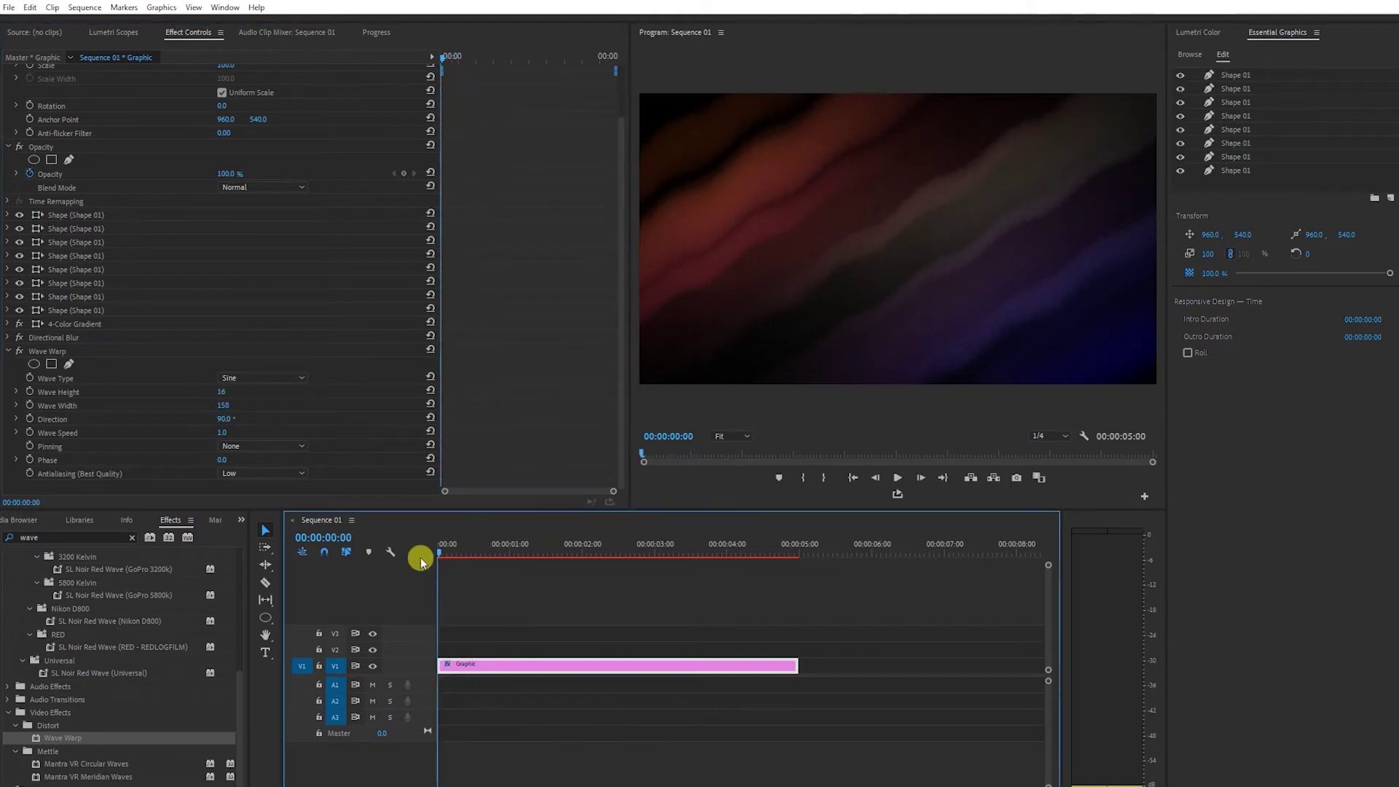
{"action": "key", "text": "space"}
{"action": "key", "text": "space"}
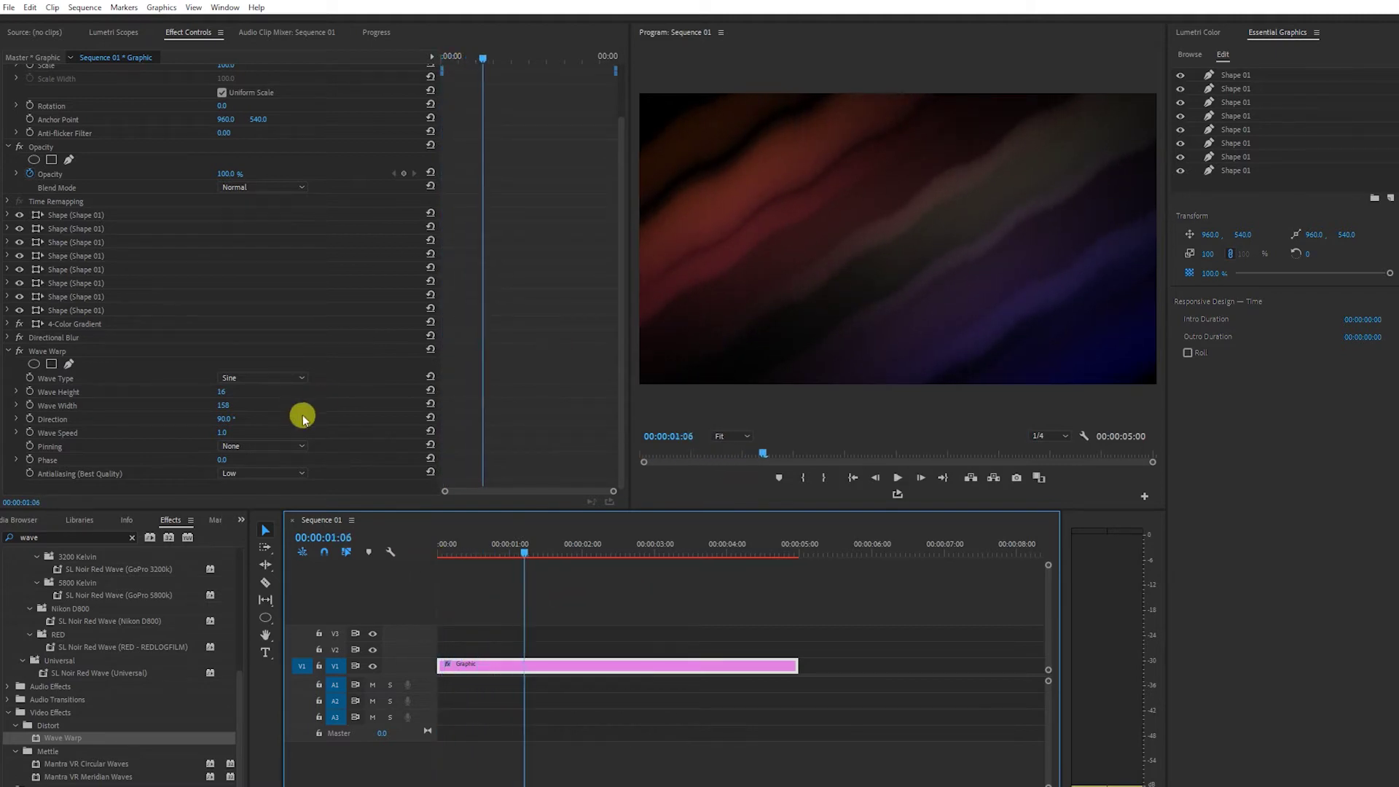
{"action": "left_click", "coordinate": [224, 434]}
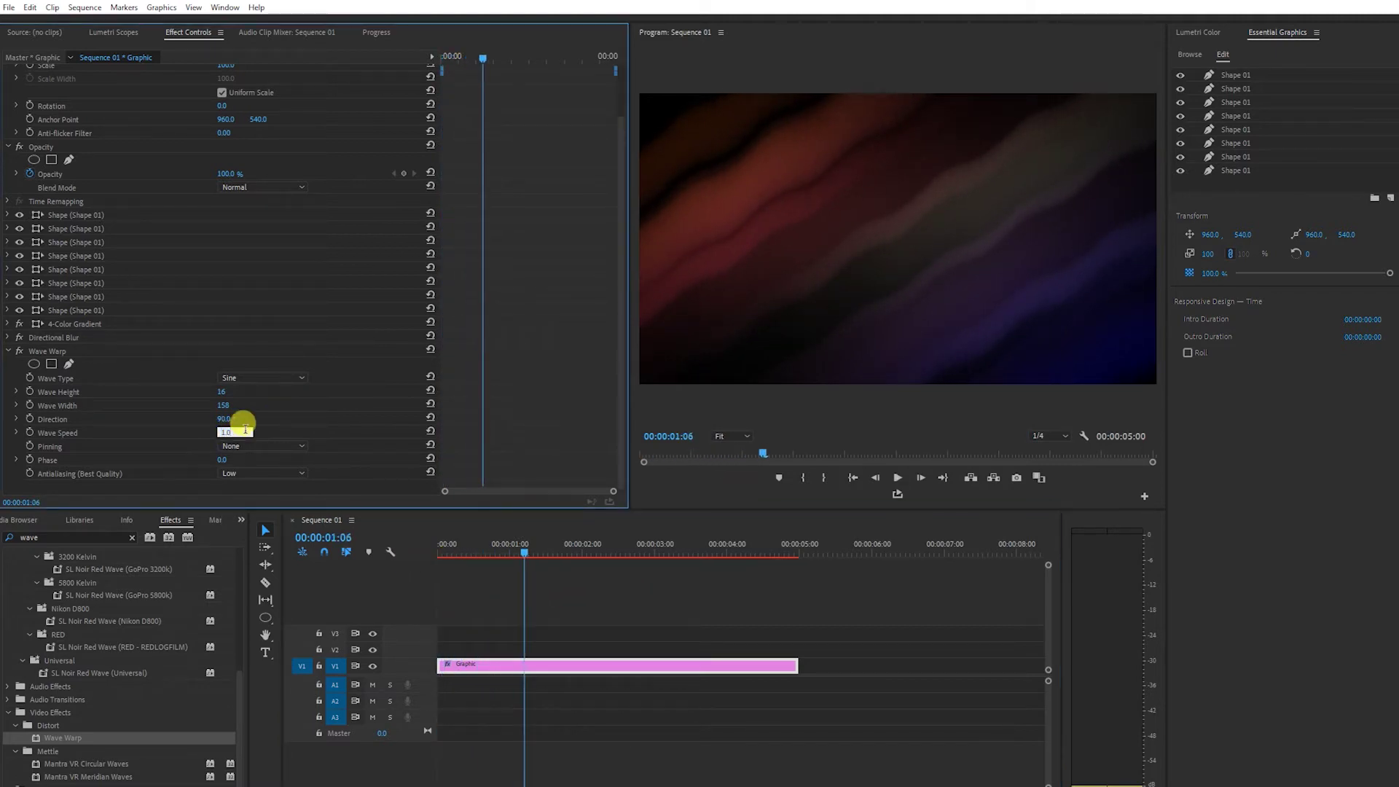
{"action": "type", "text": "0.3"}
{"action": "type", "text": "0.5"}
{"action": "key", "text": "Return"}
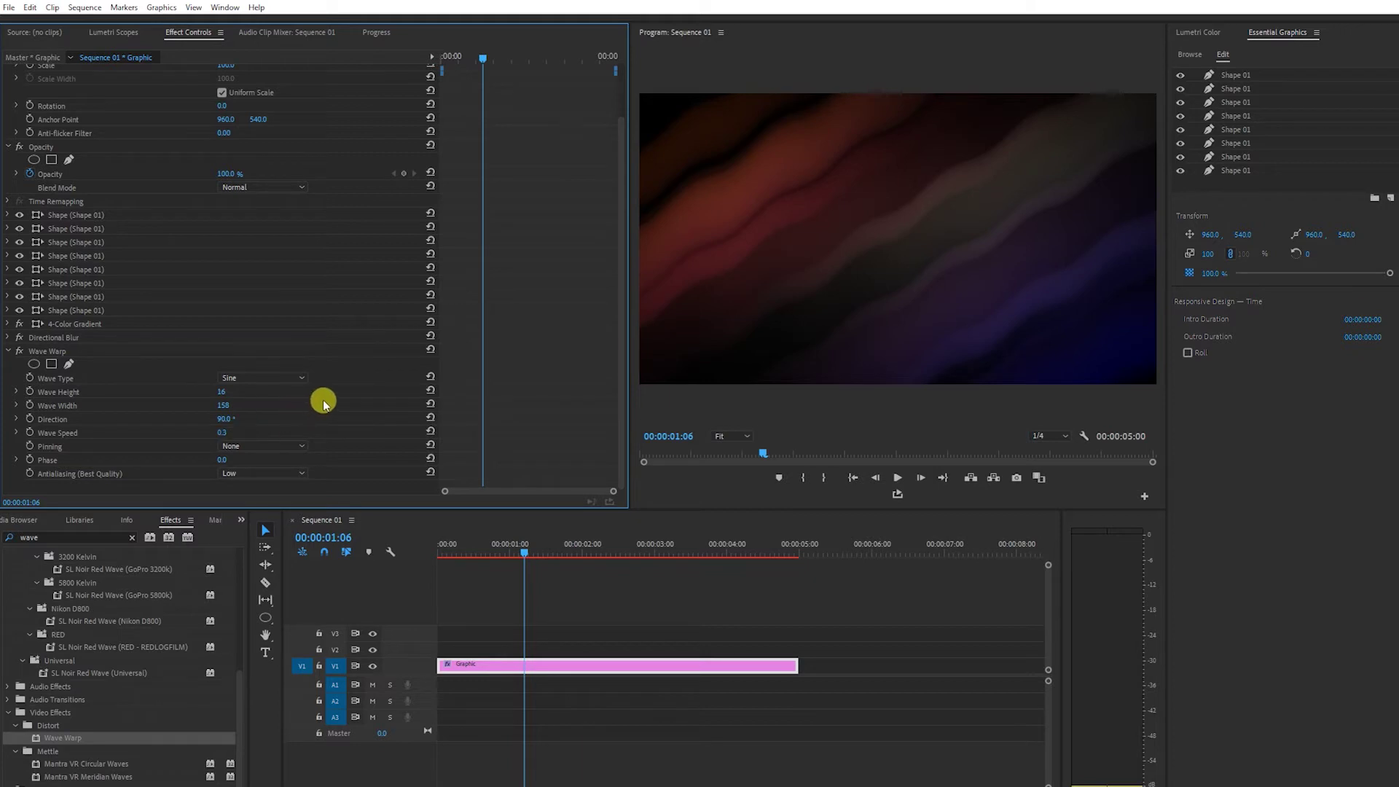
{"action": "mouse_move", "coordinate": [557, 553]}
{"action": "left_mouse_down"}
{"action": "mouse_move", "coordinate": [439, 583]}
{"action": "mouse_move", "coordinate": [559, 590]}
{"action": "left_mouse_up"}
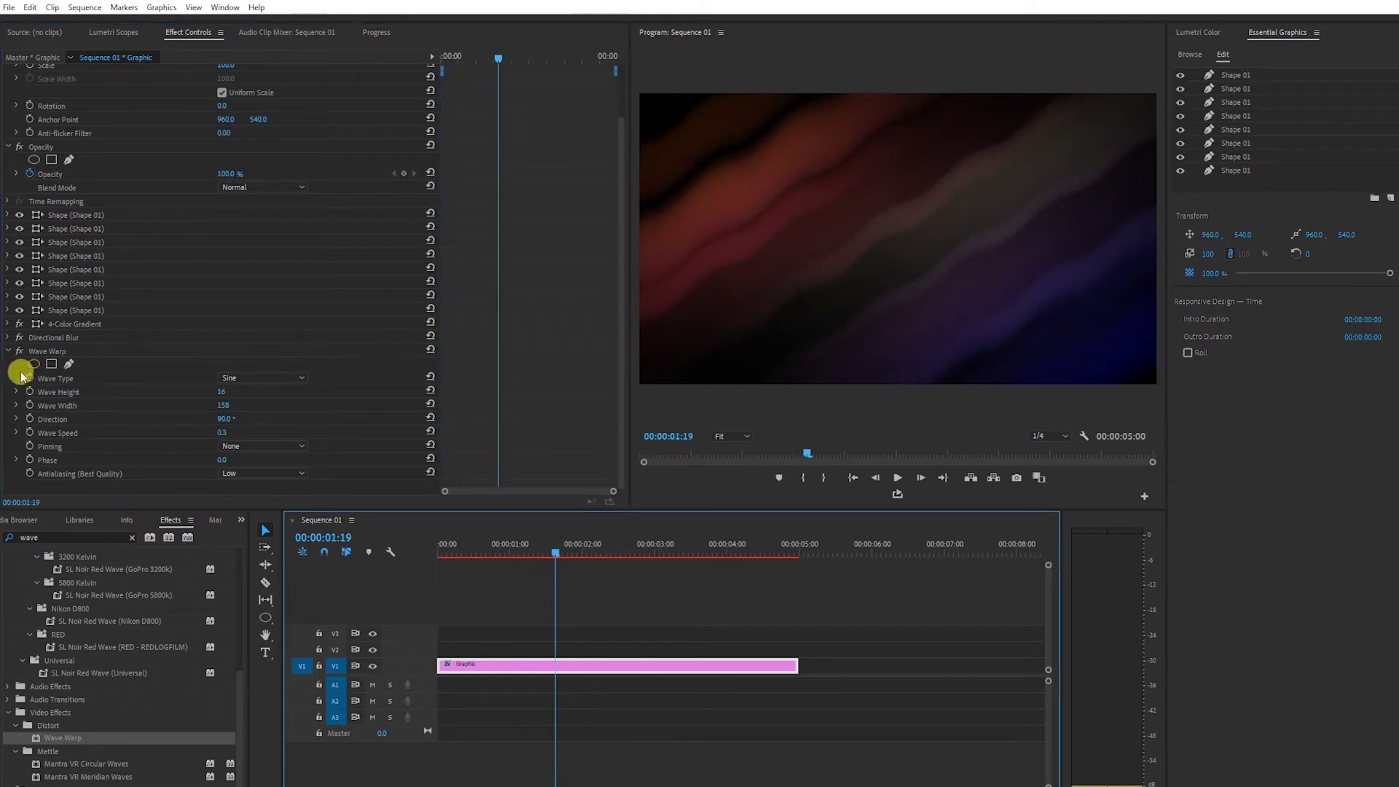
{"action": "left_click", "coordinate": [9, 356]}
{"action": "left_click", "coordinate": [9, 354]}
Step: Search for 'tur', apply Turbulent Displace, and move it above Directional Blur
{"action": "double_click", "coordinate": [77, 538]}
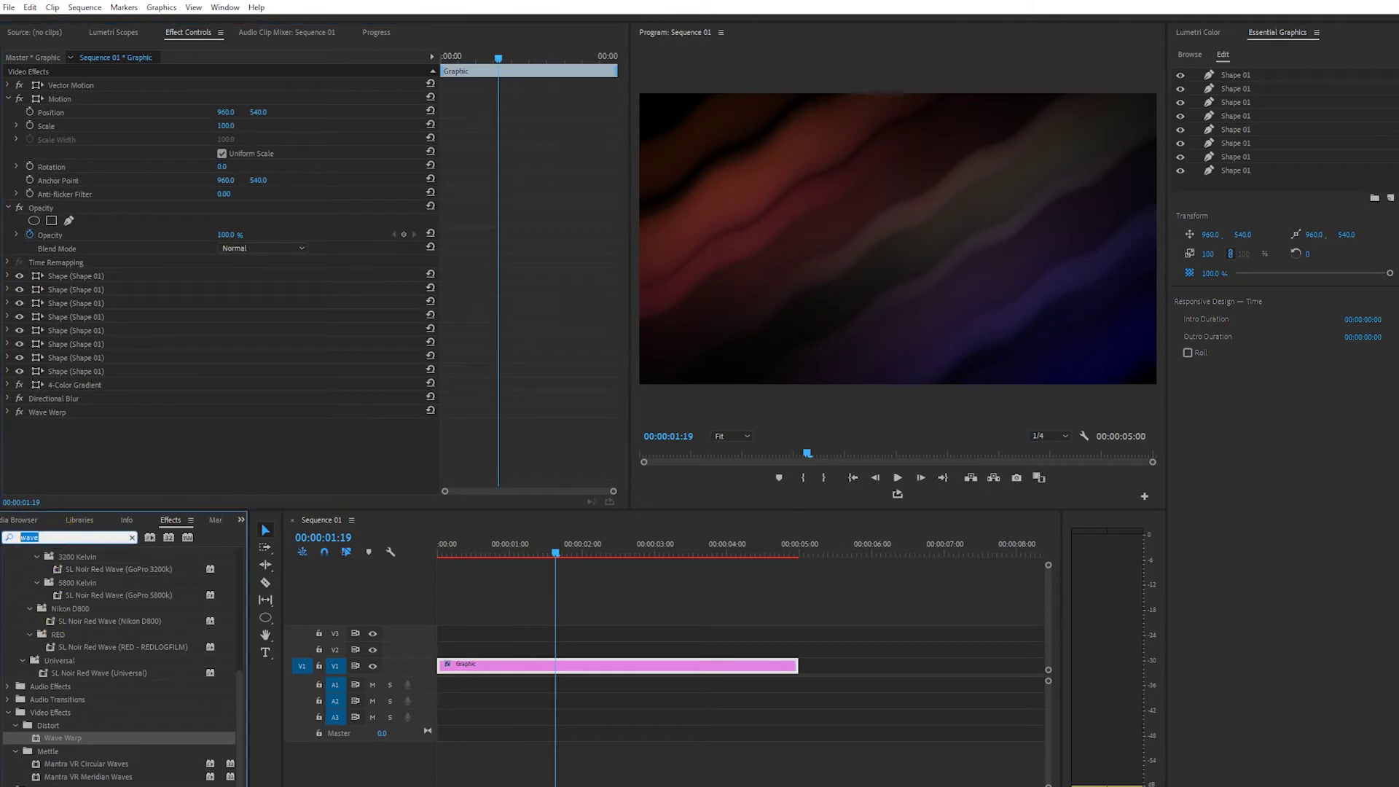
{"action": "key", "text": "BackSpace"}
{"action": "type", "text": "tur"}
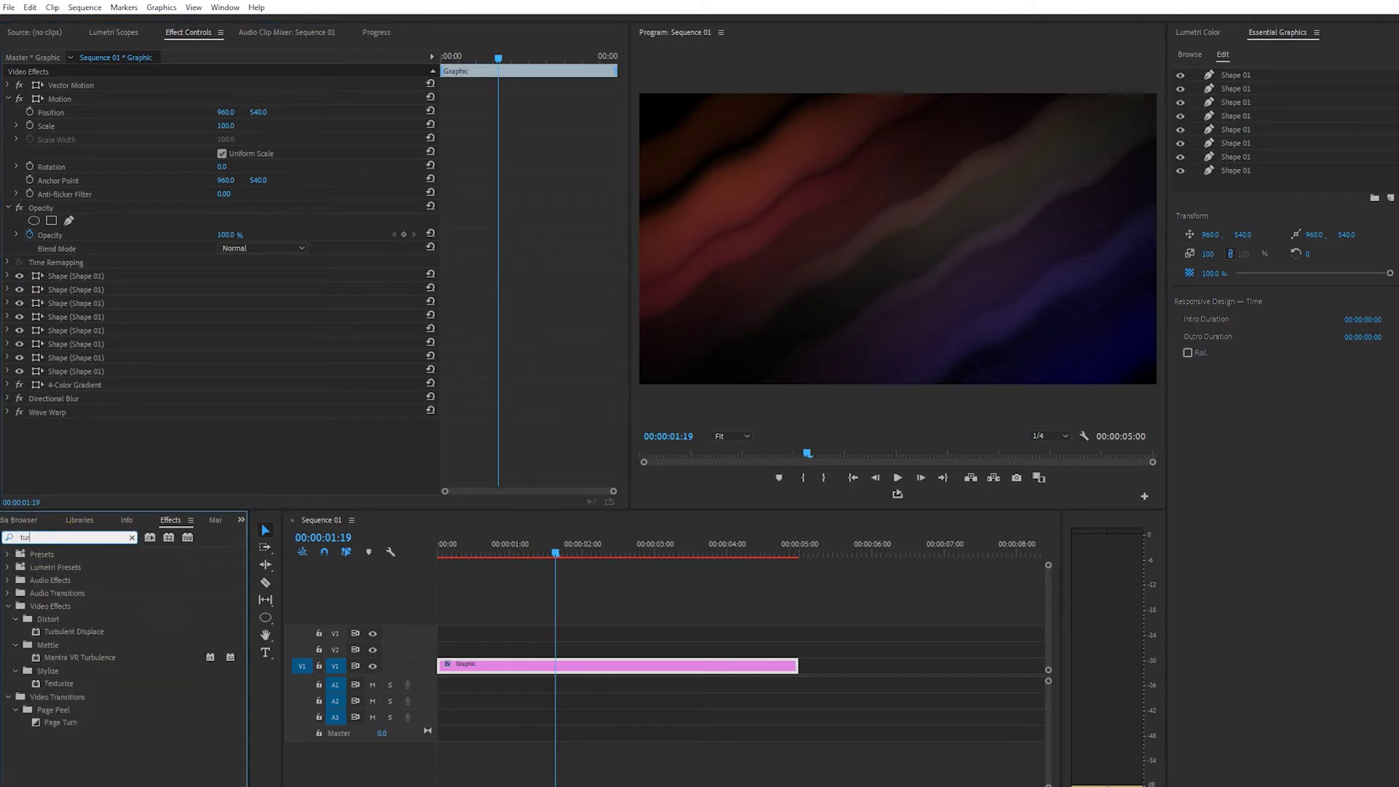
{"action": "left_click_drag", "start_coordinate": [69, 632], "coordinate": [116, 402]}
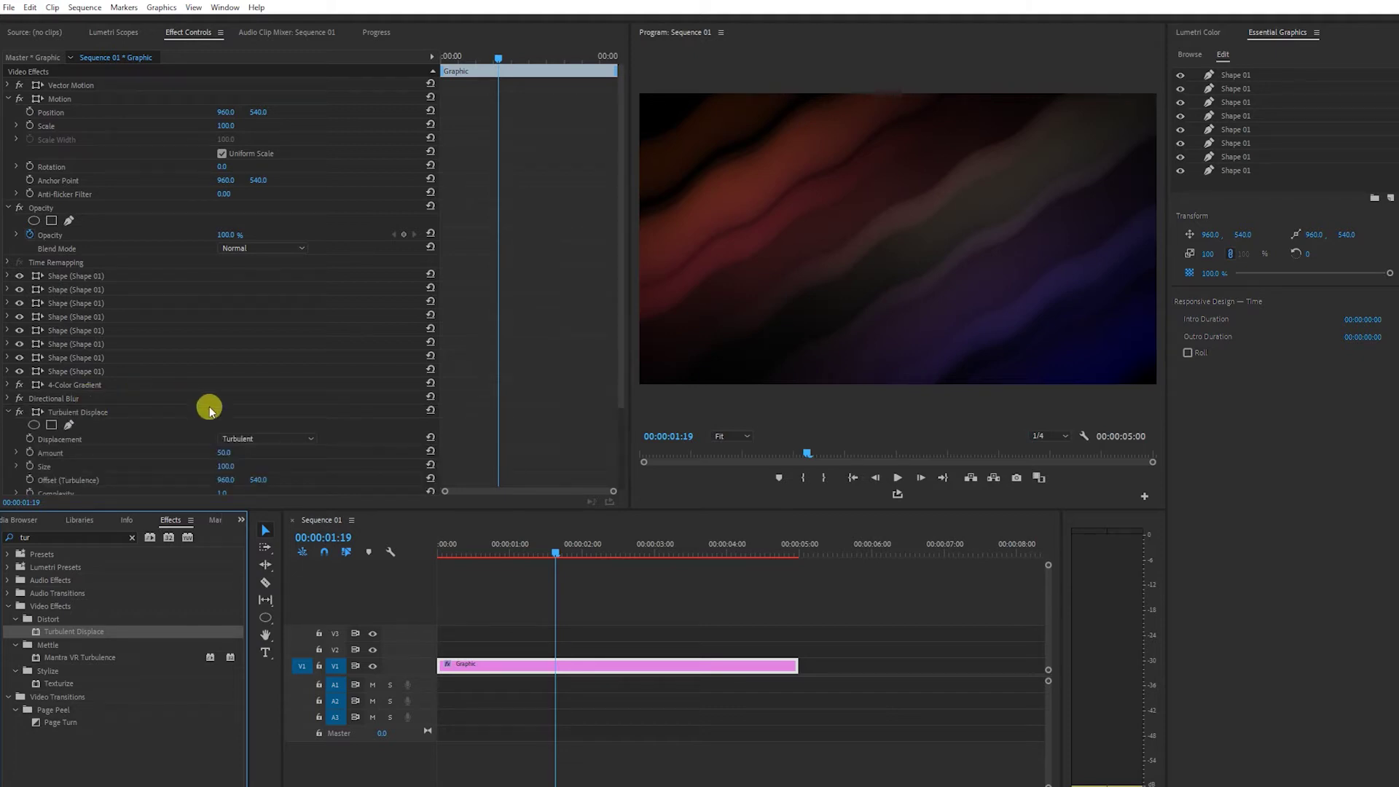
{"action": "left_click", "coordinate": [624, 222]}
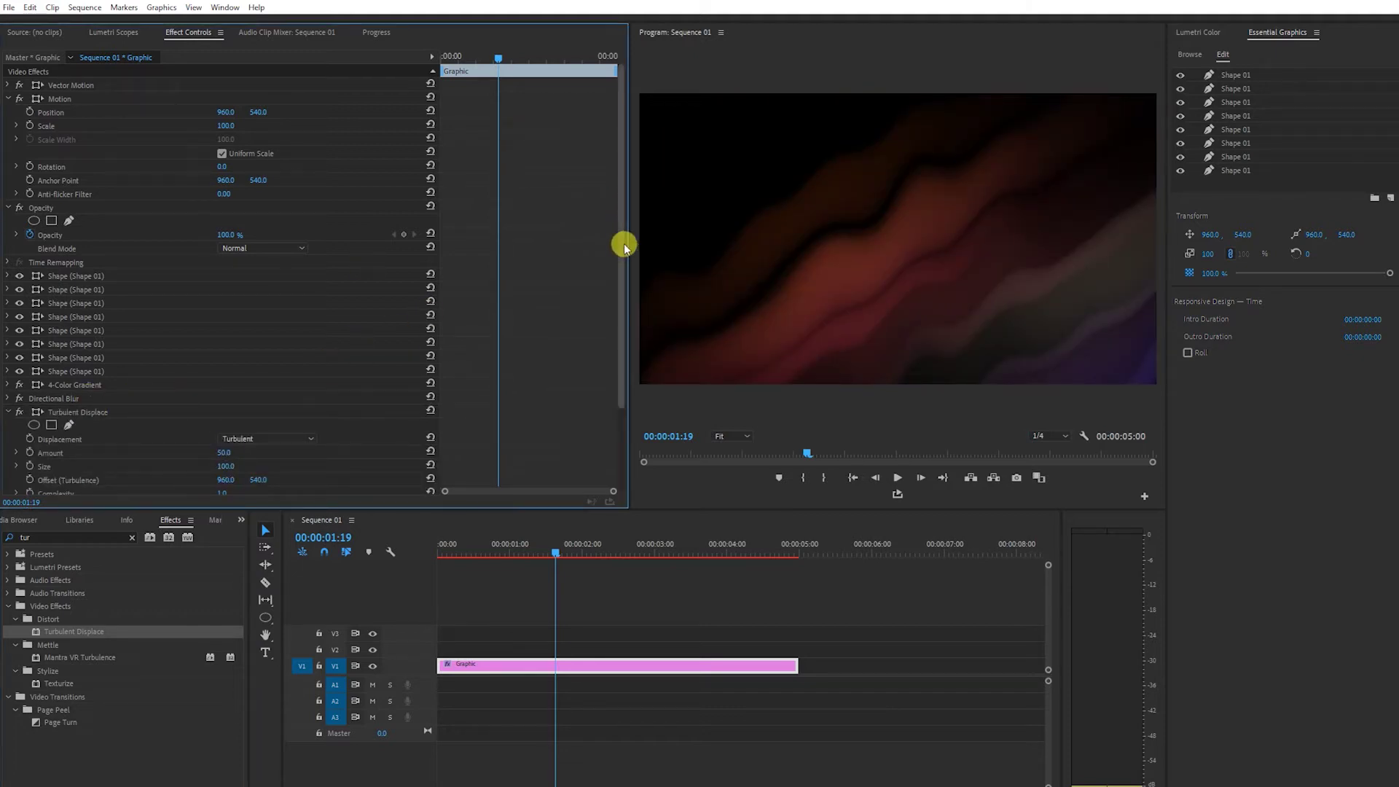
{"action": "left_click_drag", "start_coordinate": [624, 243], "coordinate": [621, 369]}
{"action": "left_click", "coordinate": [66, 311]}
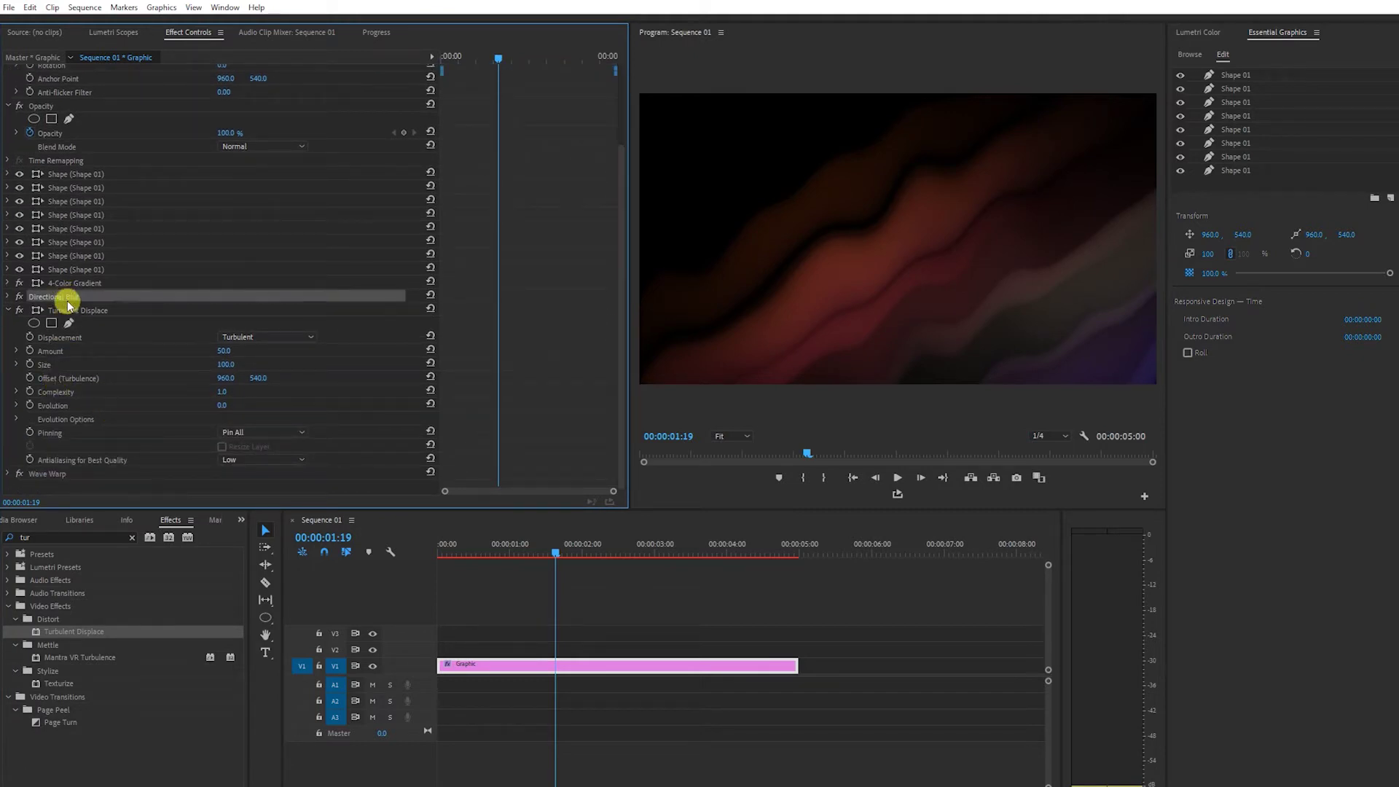
{"action": "left_click", "coordinate": [905, 234]}
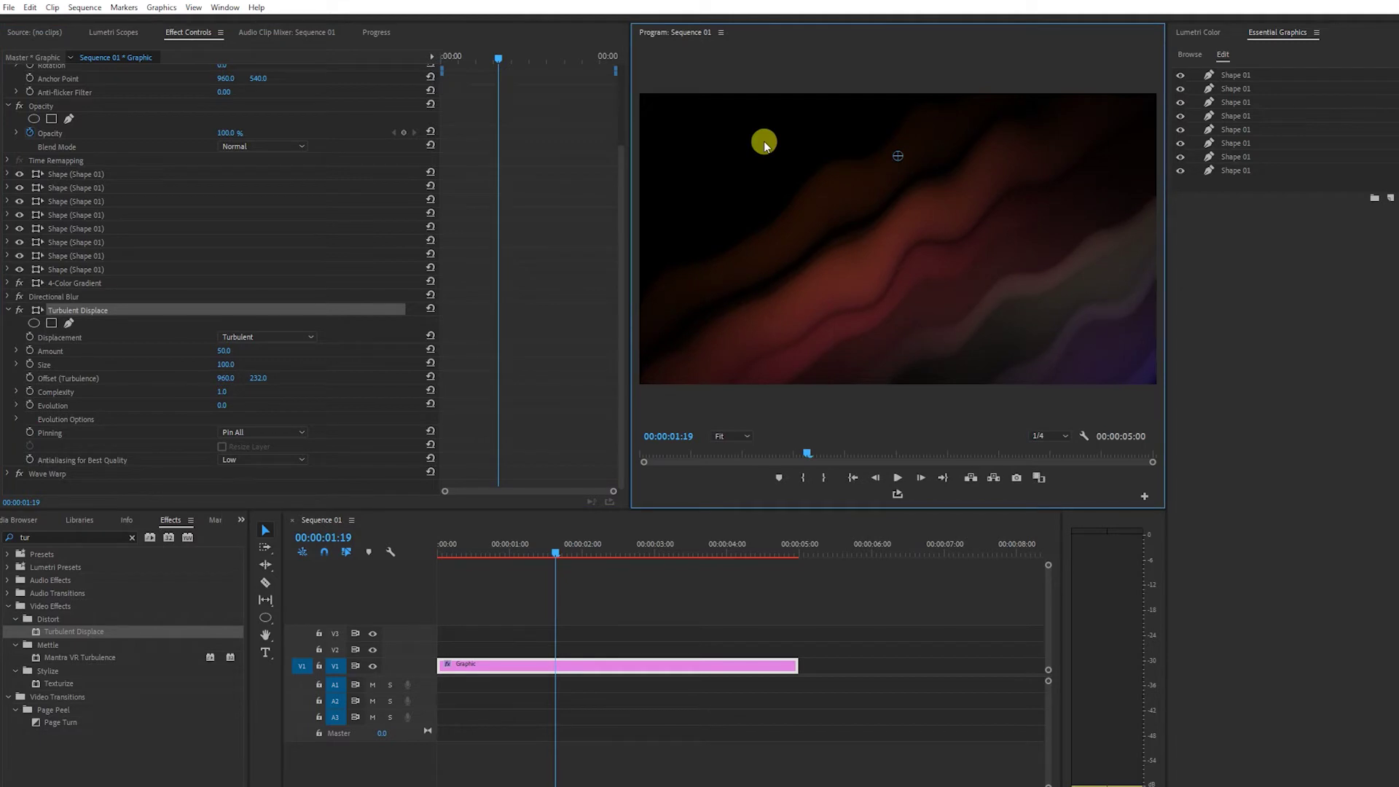
{"action": "left_click_drag", "start_coordinate": [84, 312], "coordinate": [85, 286]}
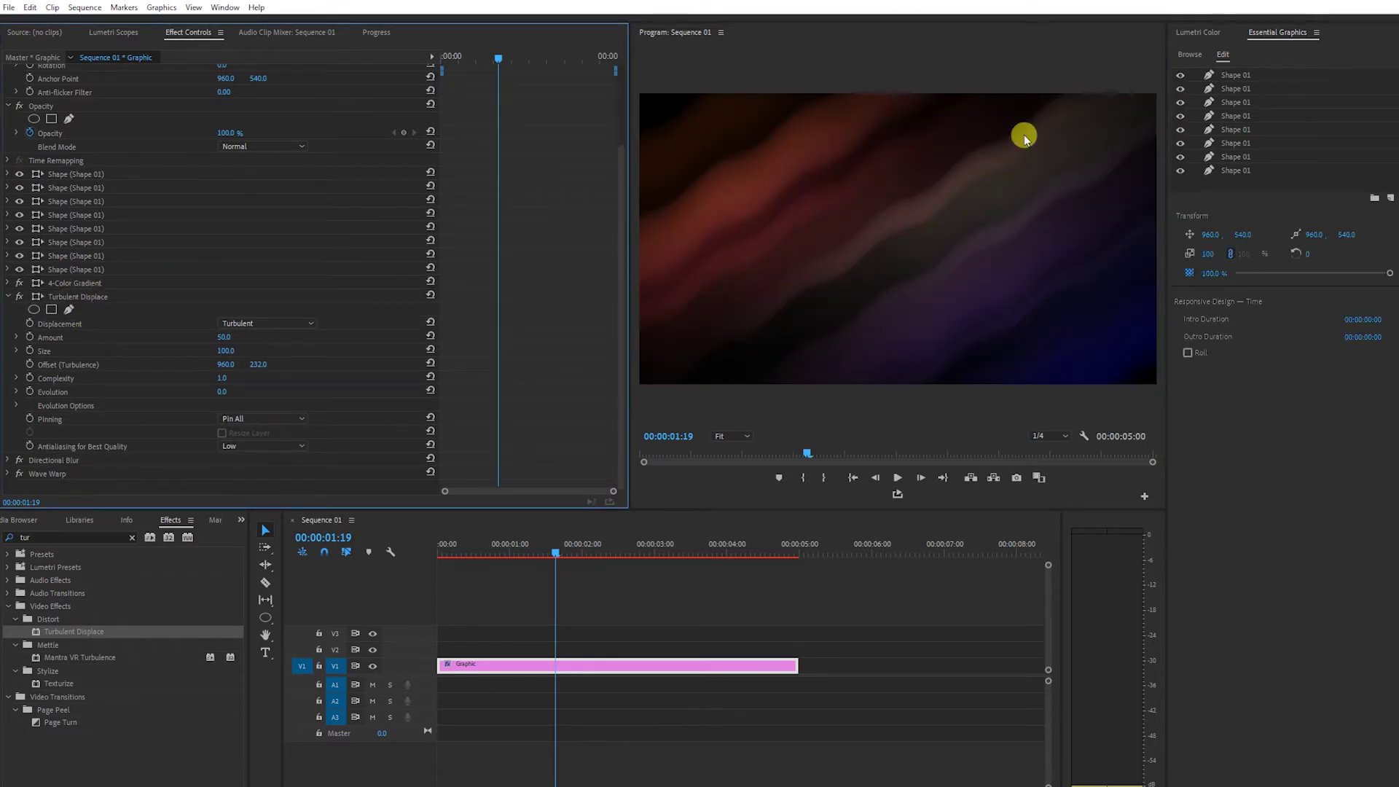
Step: Set the turbulence Size to 66 and Evolution to -11°
{"action": "mouse_move", "coordinate": [226, 350]}
{"action": "left_mouse_down"}
{"action": "mouse_move", "coordinate": [204, 350]}
{"action": "mouse_move", "coordinate": [306, 337]}
{"action": "left_mouse_up"}
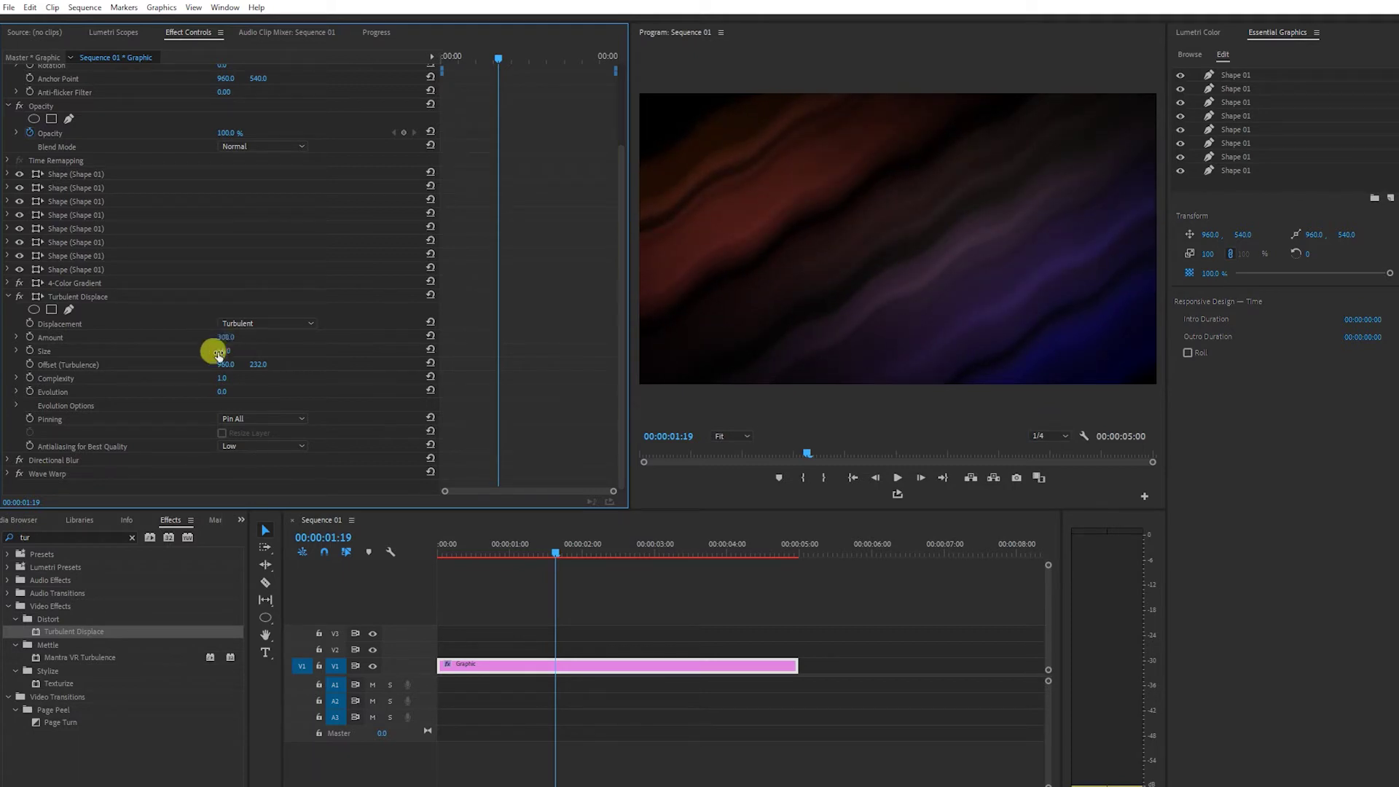
{"action": "left_click_drag", "start_coordinate": [218, 354], "coordinate": [211, 354]}
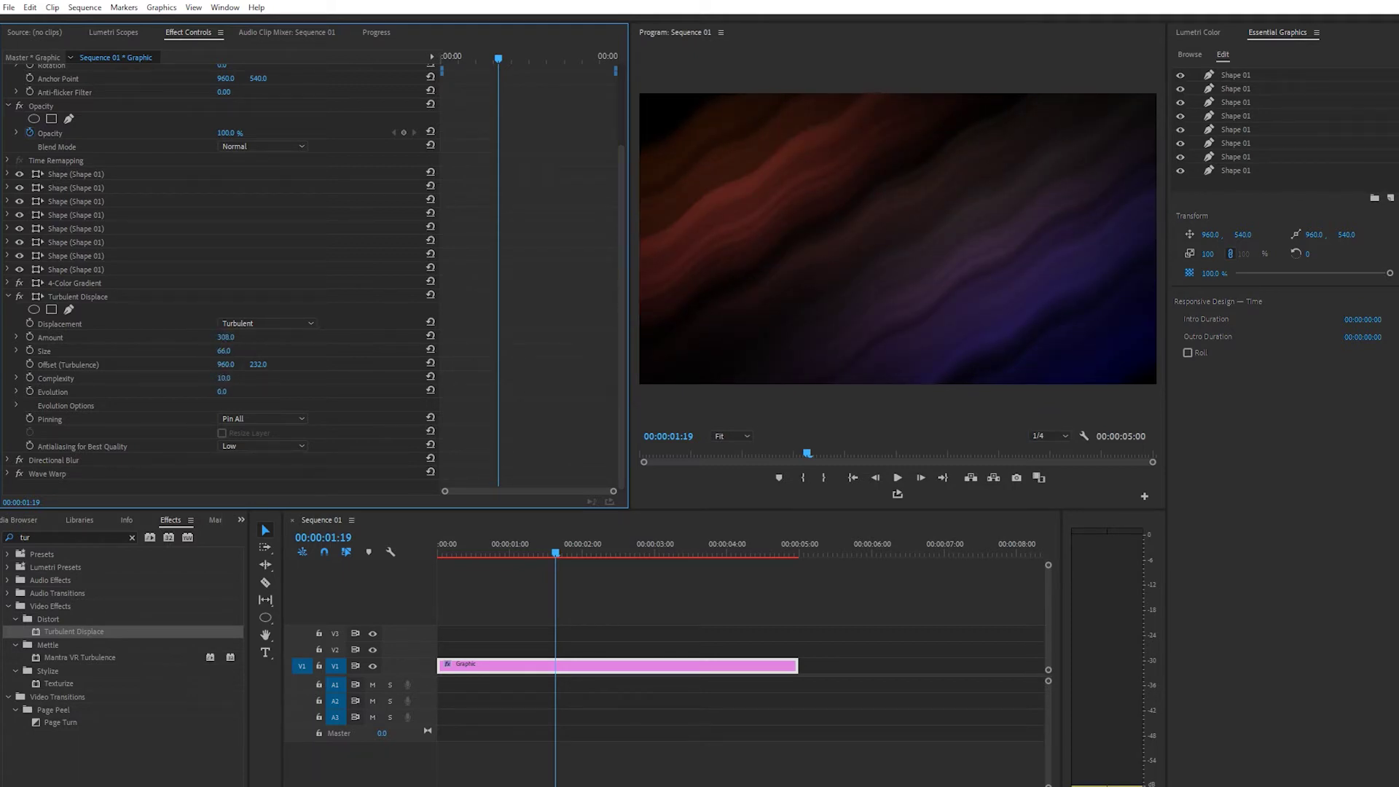
{"action": "mouse_move", "coordinate": [221, 392]}
{"action": "left_mouse_down"}
{"action": "mouse_move", "coordinate": [277, 391]}
{"action": "mouse_move", "coordinate": [215, 392]}
{"action": "left_mouse_up"}
{"action": "left_click_drag", "start_coordinate": [488, 549], "coordinate": [408, 554]}
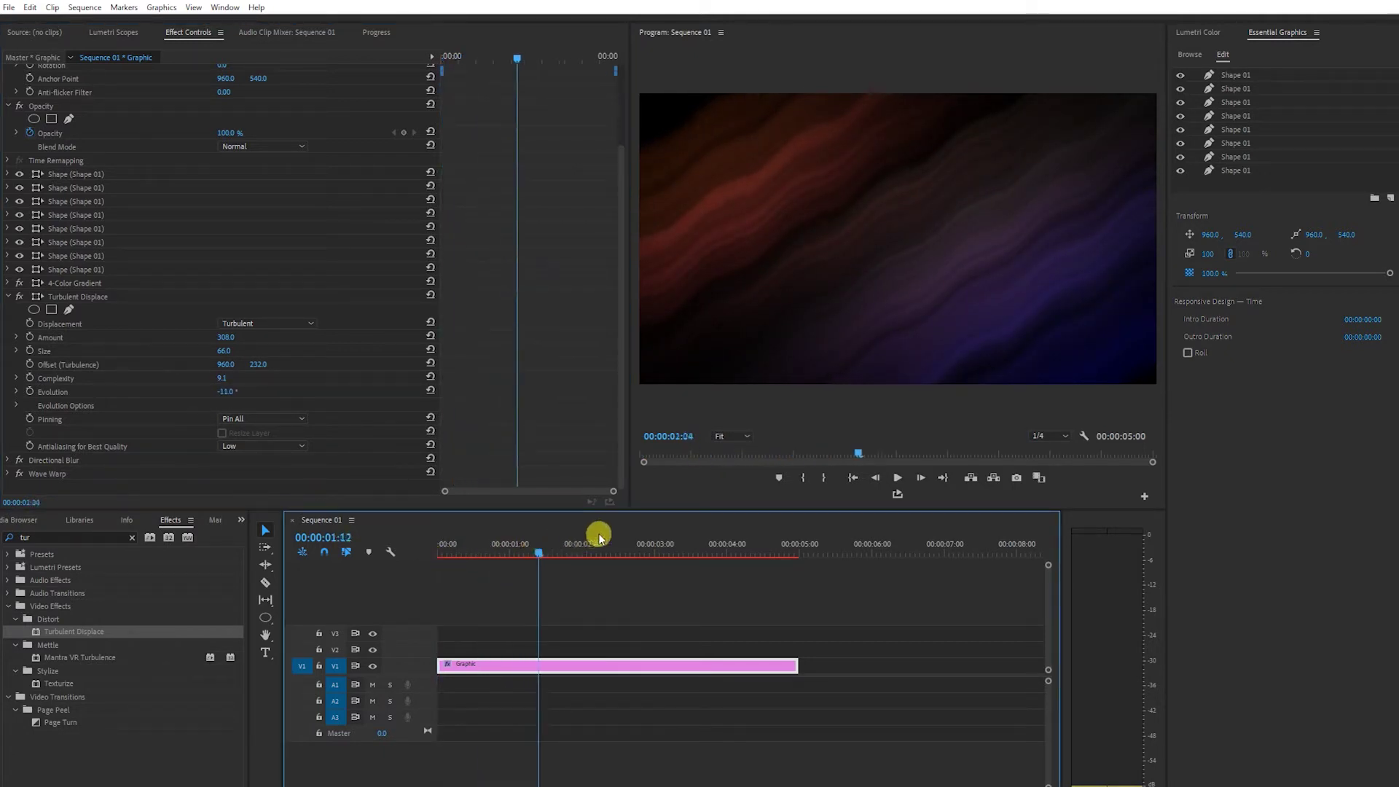
Step: Keyframe Evolution to animate from -11° to 111° across the clip, then preview it
{"action": "left_click", "coordinate": [30, 392]}
{"action": "left_click_drag", "start_coordinate": [557, 55], "coordinate": [616, 55]}
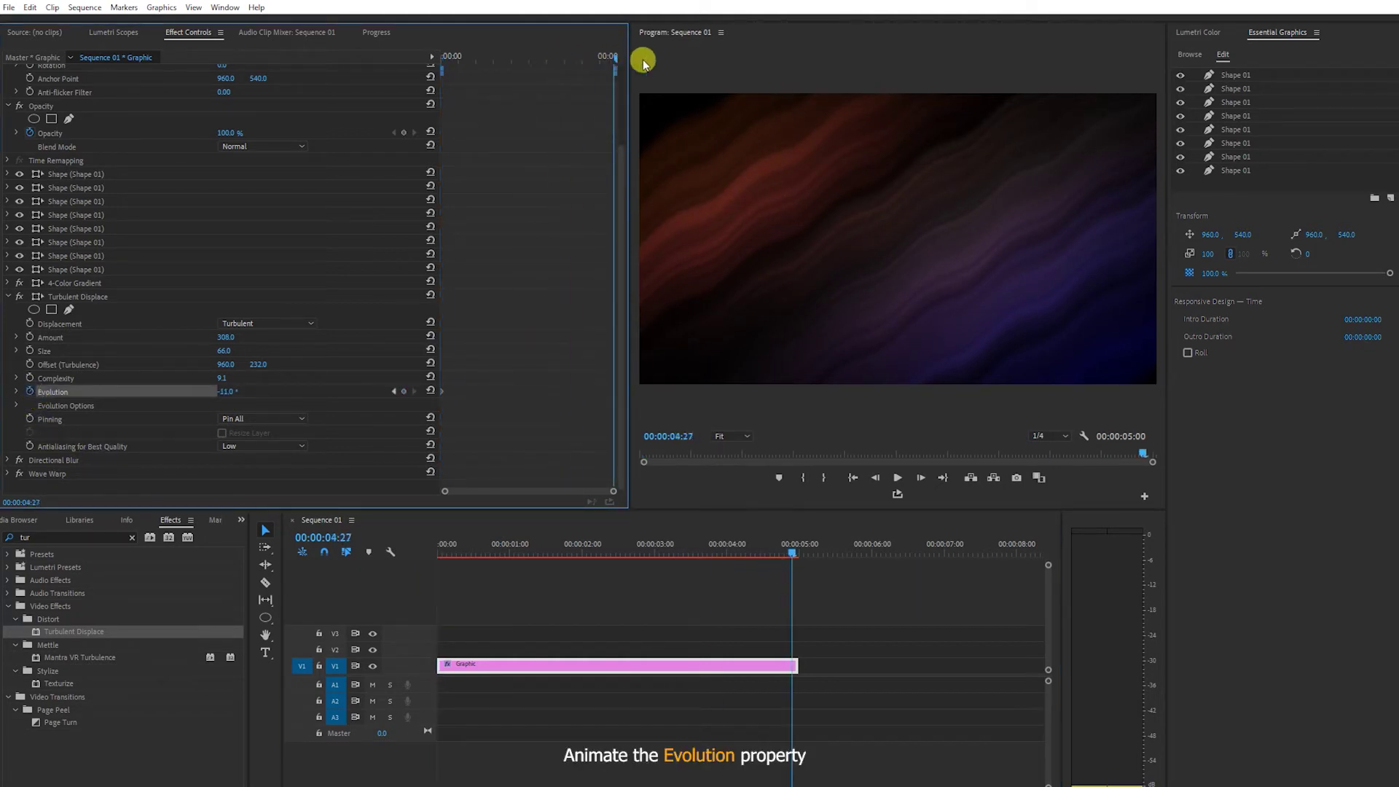
{"action": "left_click", "coordinate": [225, 393]}
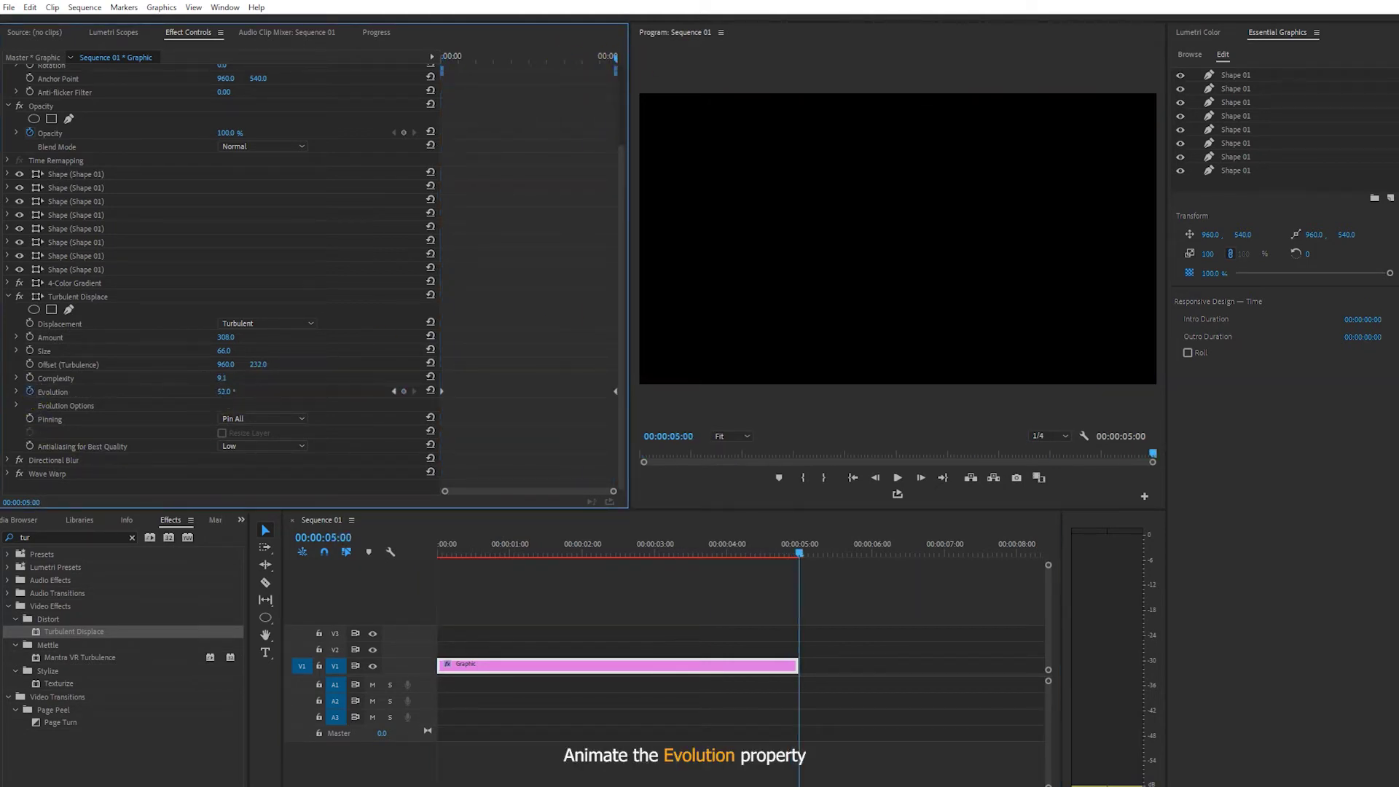
{"action": "key", "text": "space"}
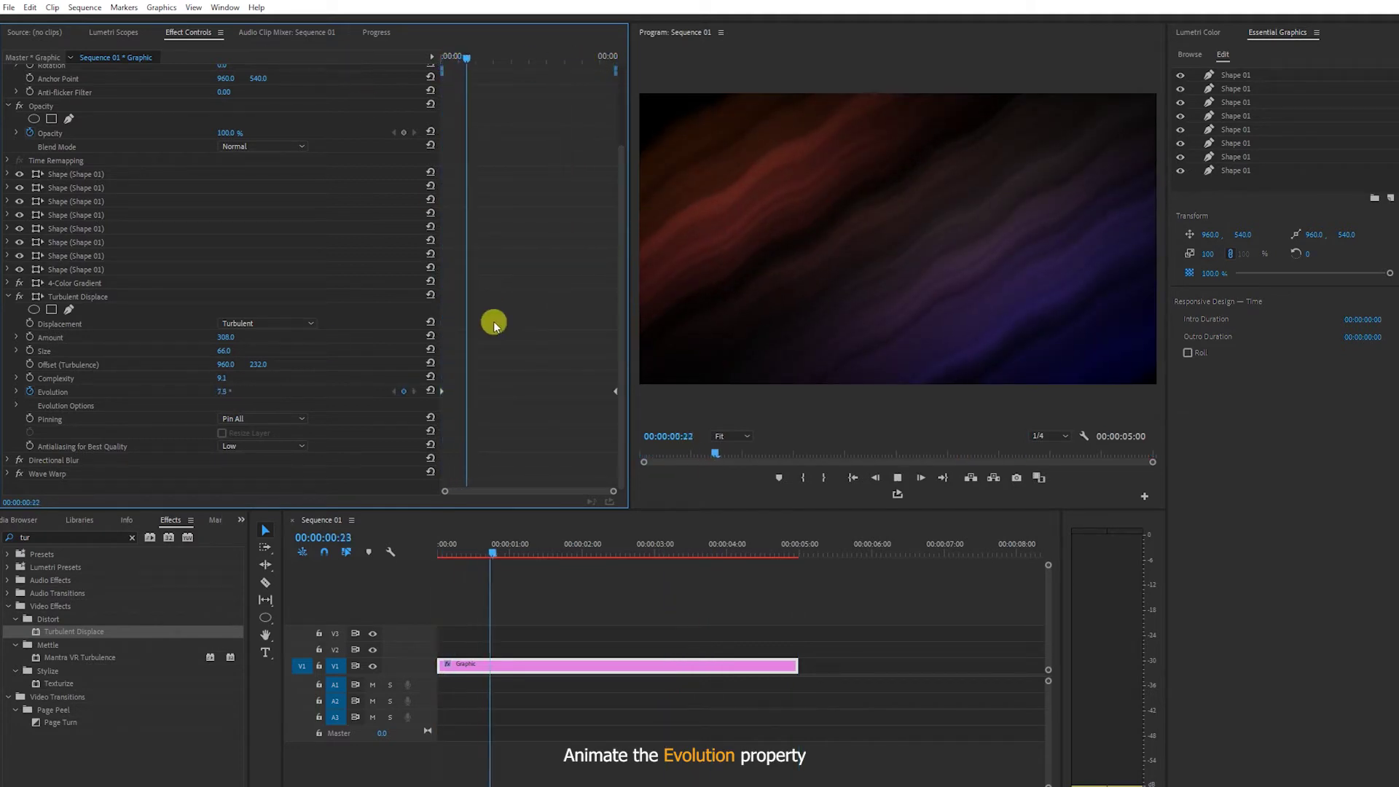
{"action": "key", "text": "space"}
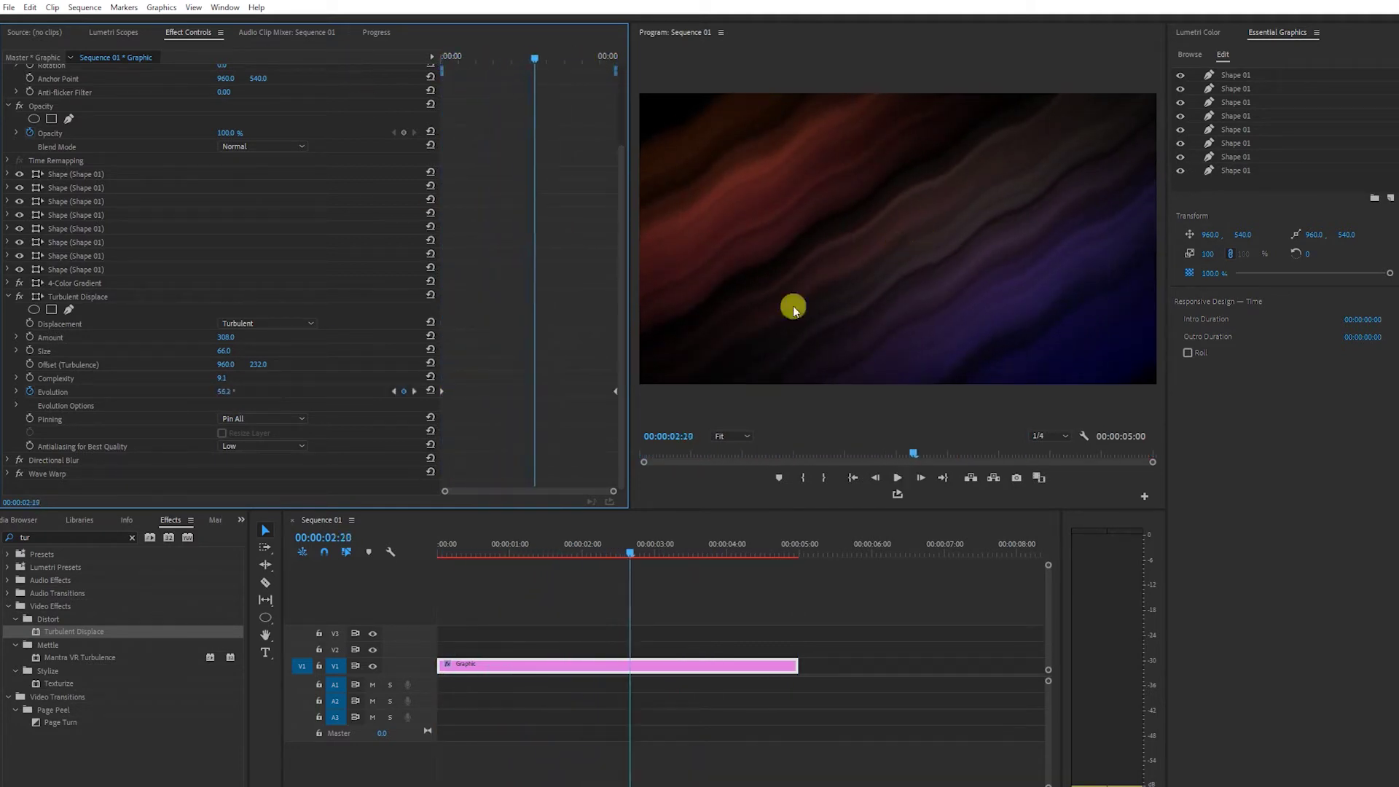
{"action": "left_click", "coordinate": [414, 392]}
{"action": "left_click", "coordinate": [219, 396]}
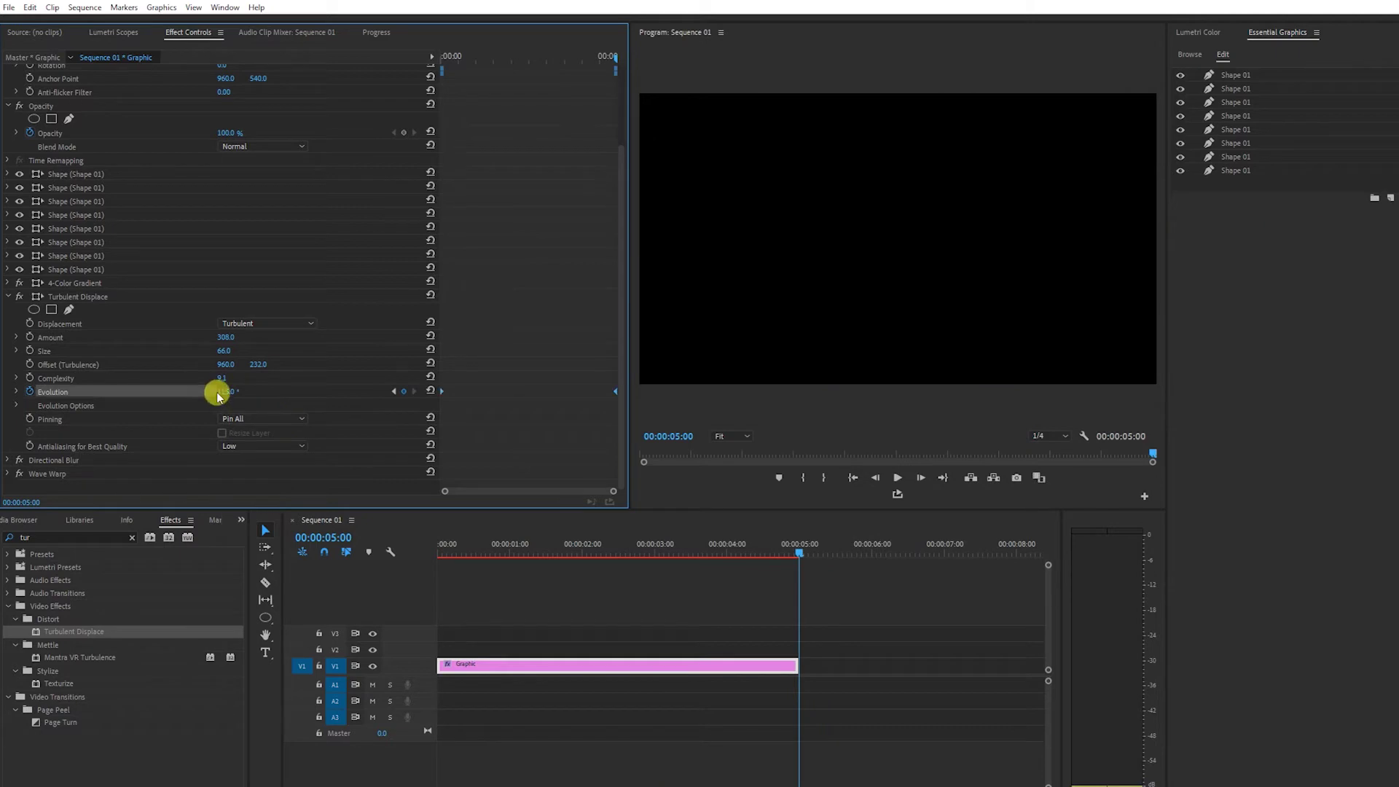
{"action": "key", "text": "space"}
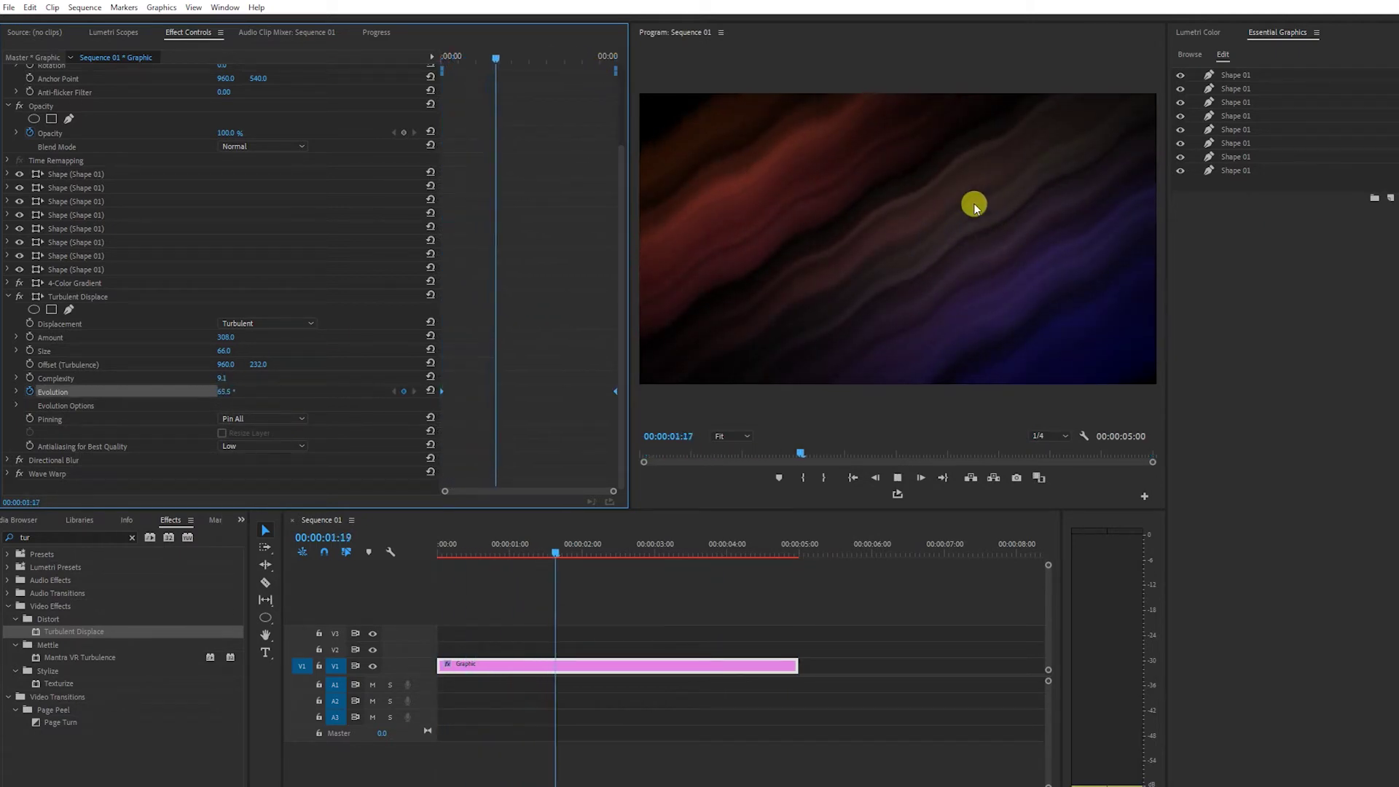
Step: Extend the Graphic clip to 00:00:07:27 and move the last Evolution keyframe to its end
{"action": "left_click", "coordinate": [787, 667]}
{"action": "left_click_drag", "start_coordinate": [794, 669], "coordinate": [1008, 666]}
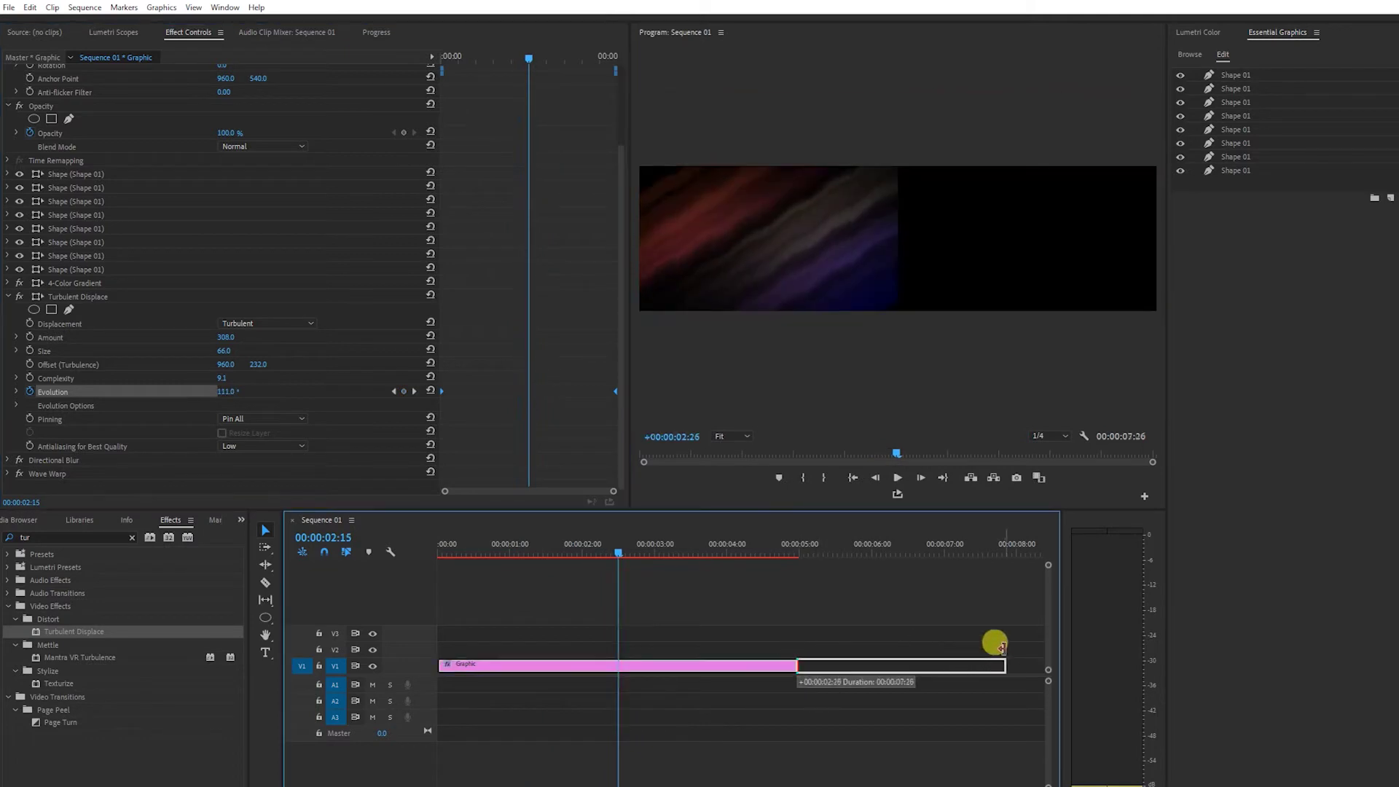
{"action": "left_click_drag", "start_coordinate": [554, 392], "coordinate": [615, 392]}
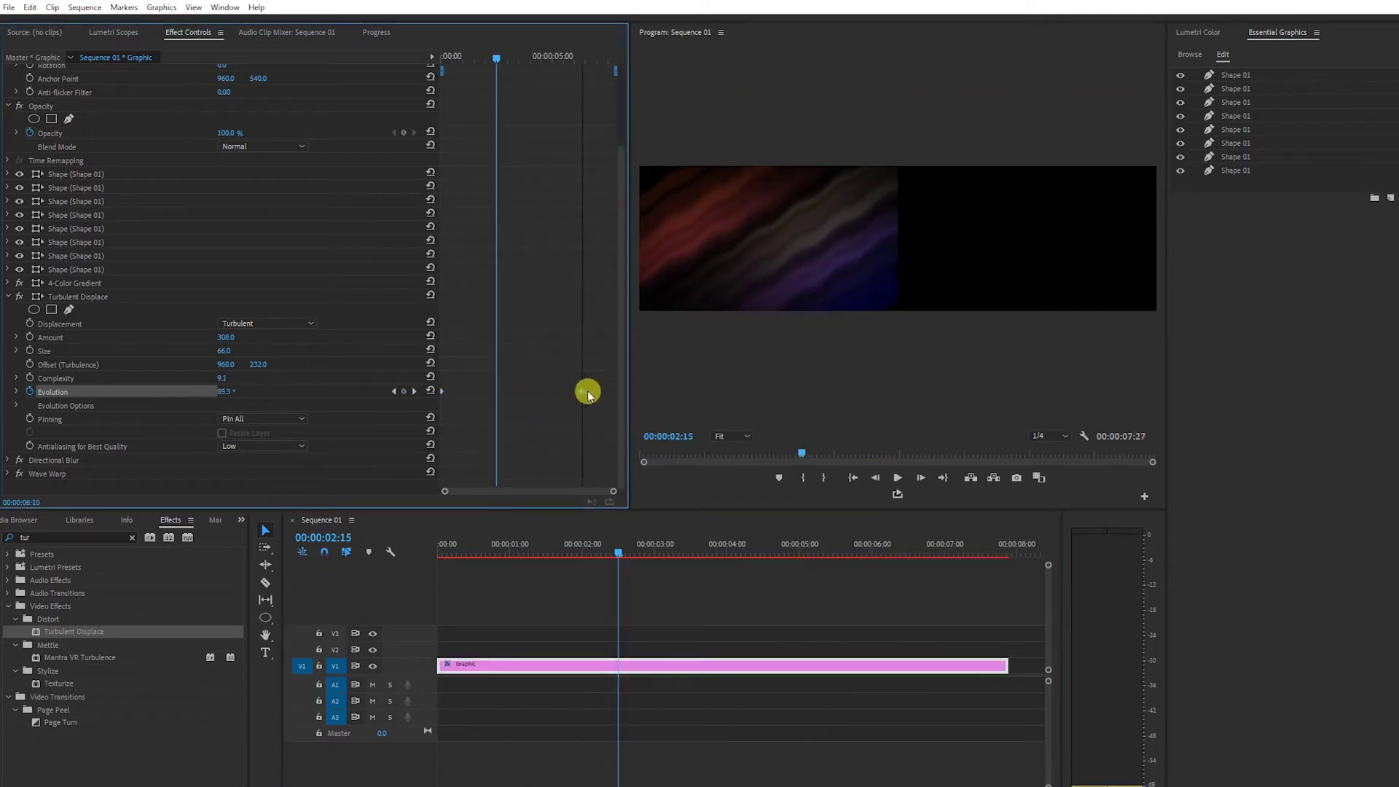
{"action": "key", "text": "Home"}
{"action": "key", "text": "space"}
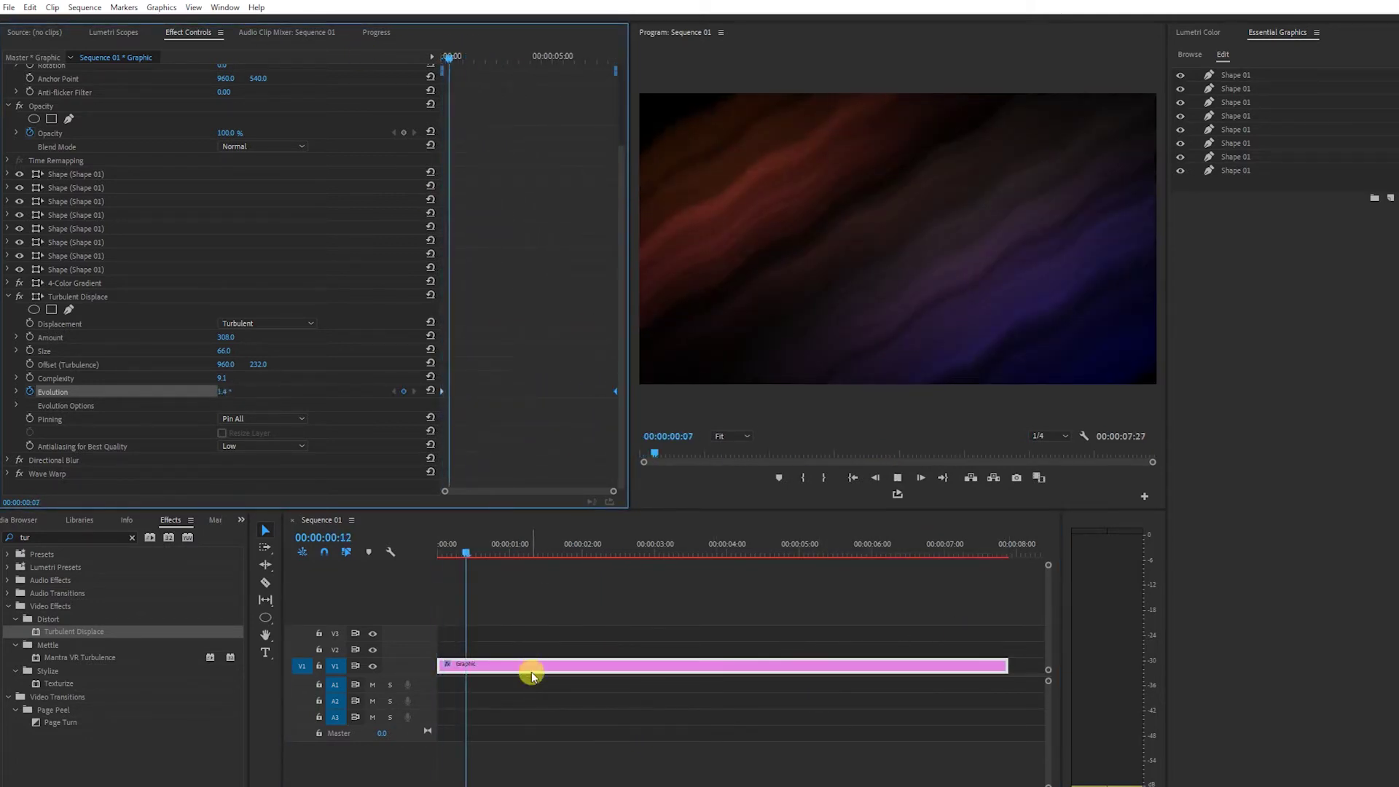
{"action": "key", "text": "space"}
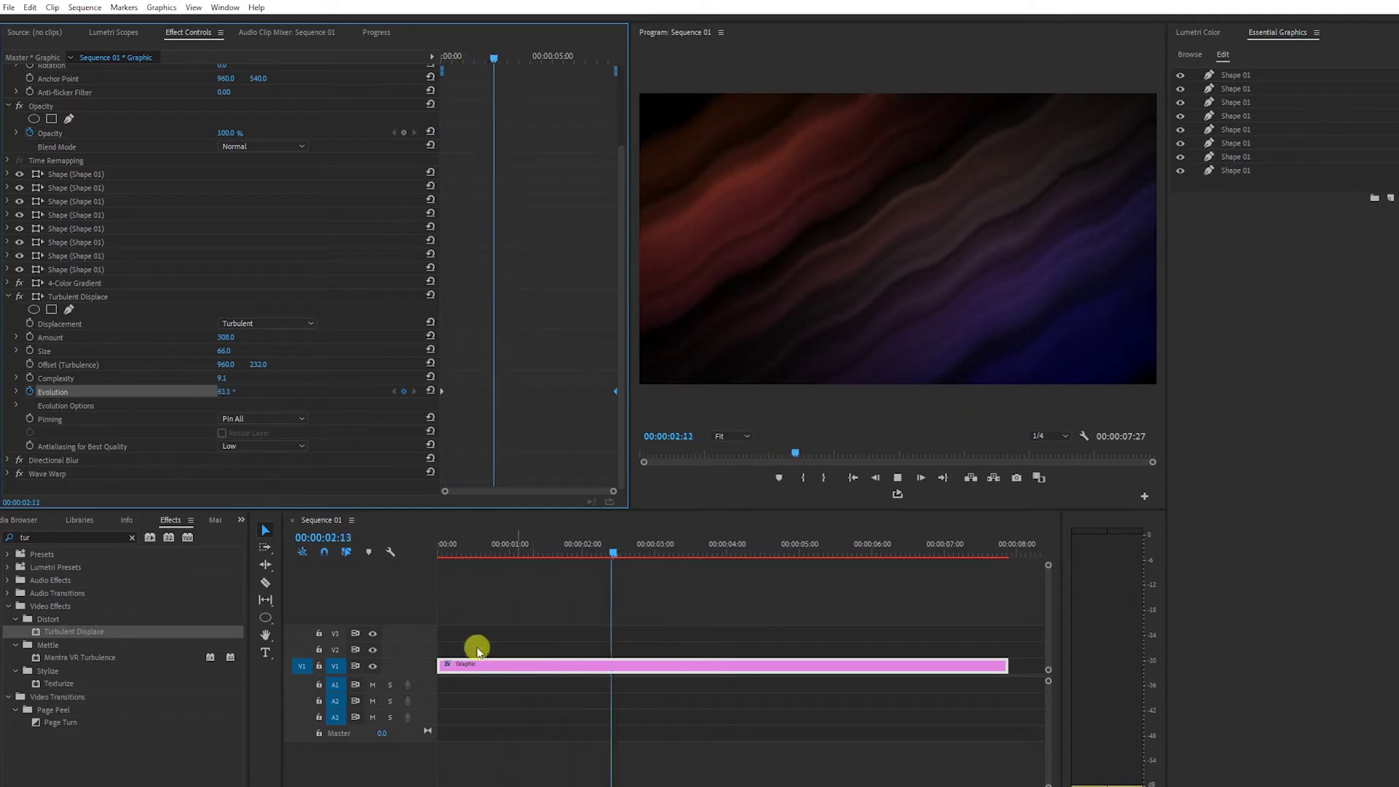
{"action": "left_click", "coordinate": [9, 297]}
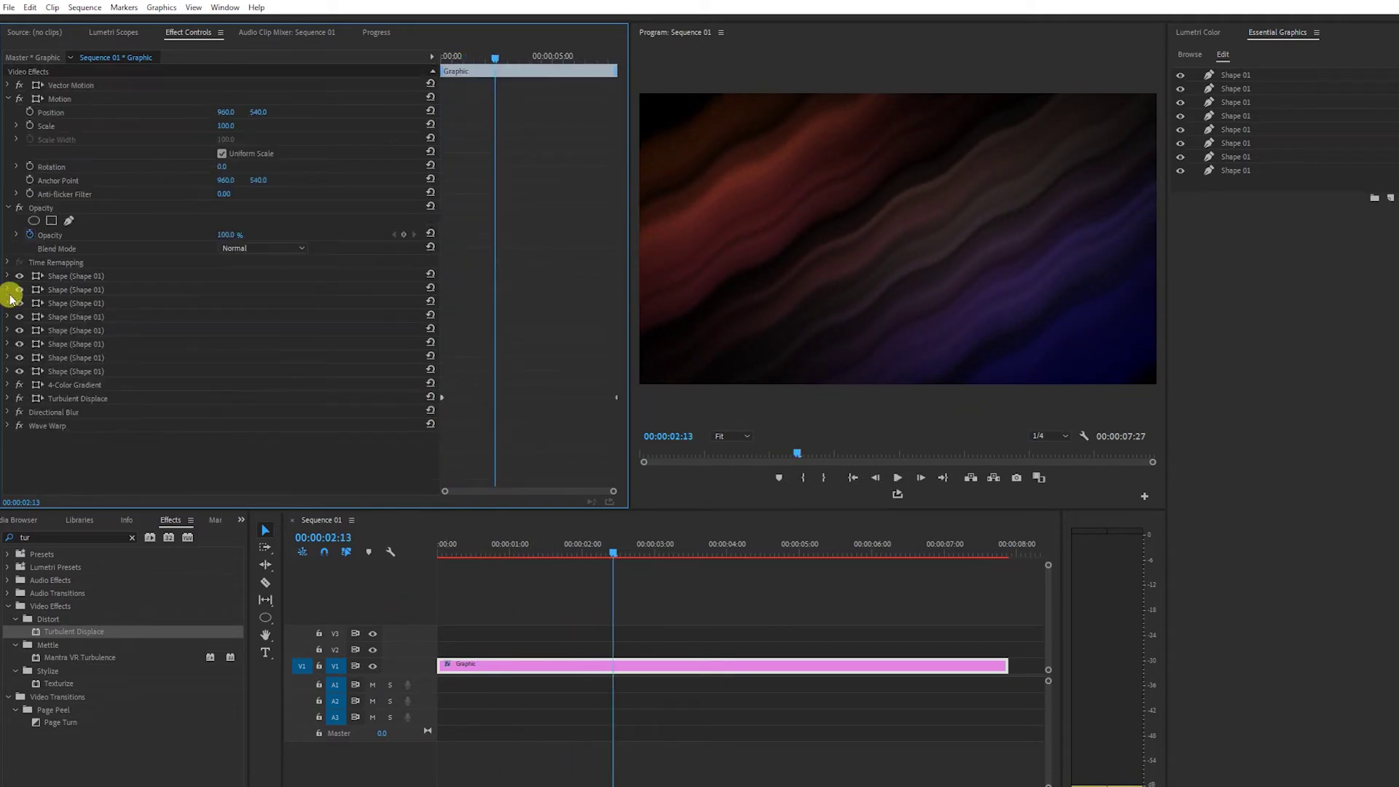
Step: Duplicate the Wave Warp effect and expand the copy's settings
{"action": "left_click", "coordinate": [56, 430]}
{"action": "right_click", "coordinate": [48, 427]}
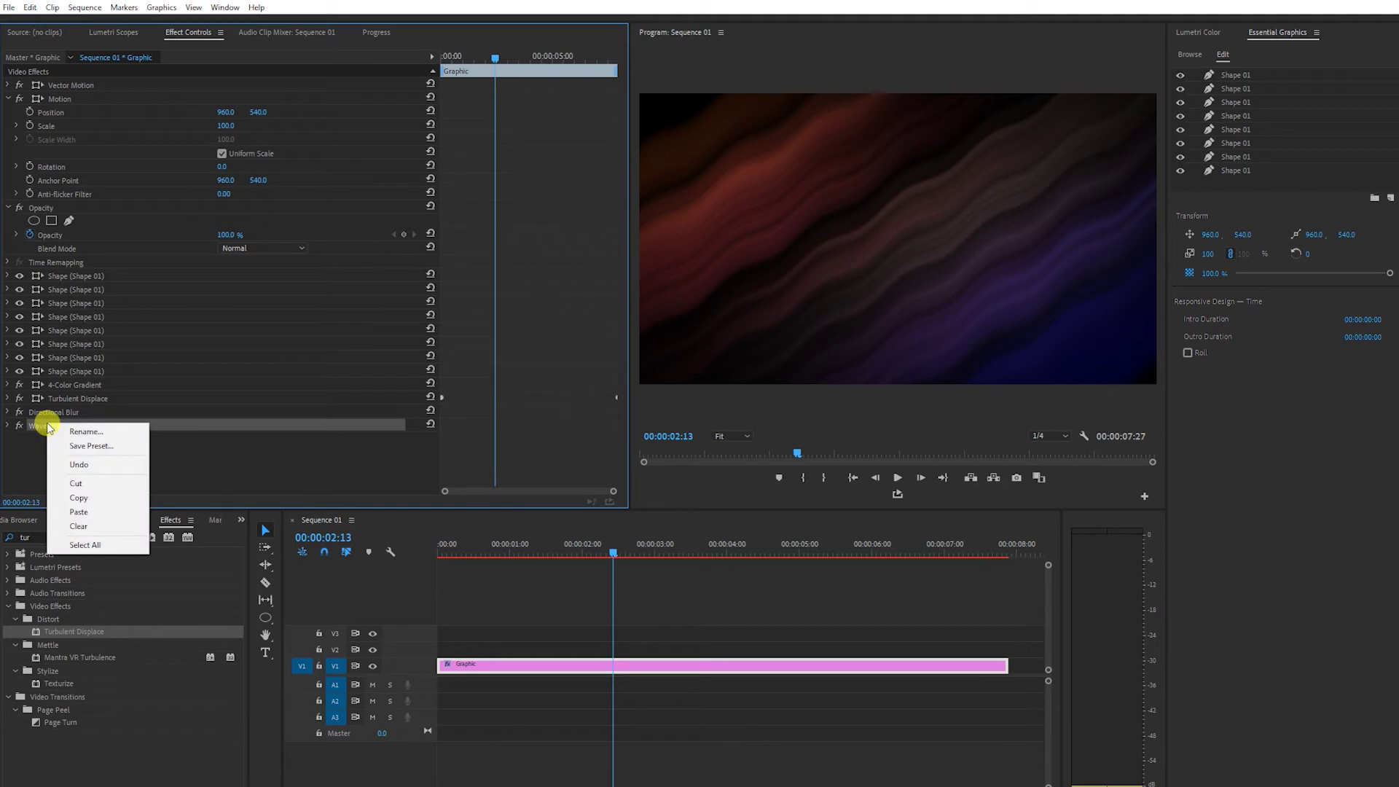
{"action": "key", "text": "Escape"}
{"action": "right_click", "coordinate": [49, 427]}
{"action": "key", "text": "Escape"}
{"action": "right_click", "coordinate": [127, 478]}
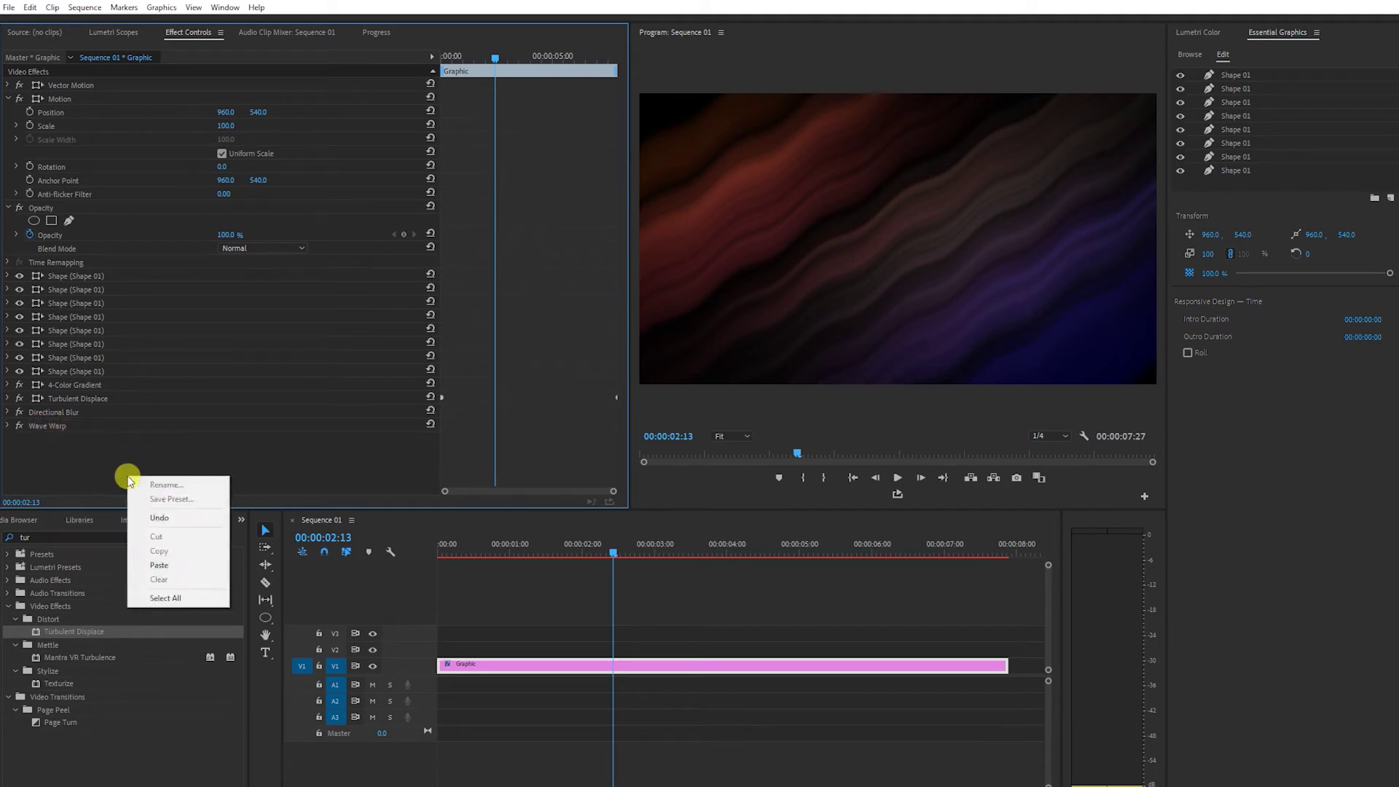
{"action": "left_click", "coordinate": [175, 565]}
{"action": "left_click", "coordinate": [64, 427]}
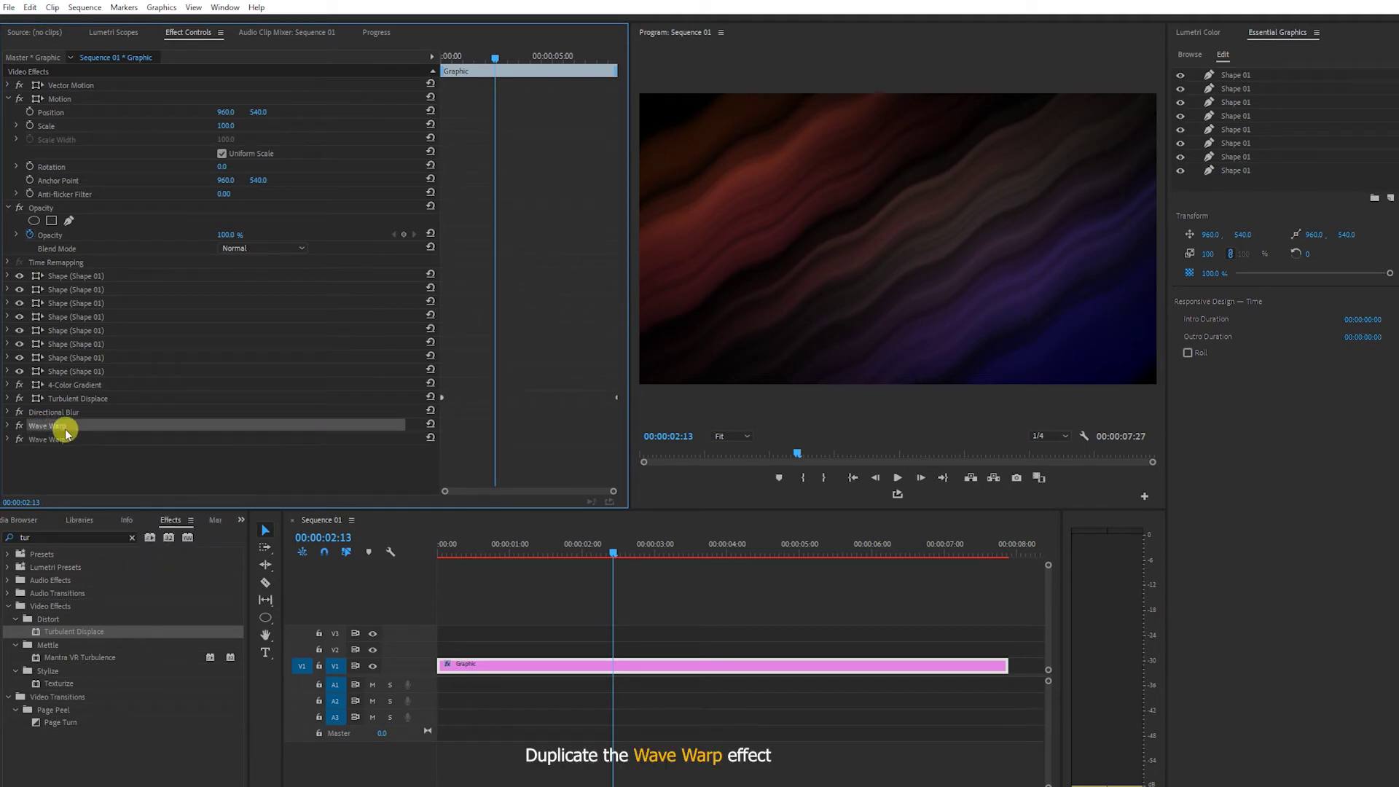
{"action": "left_click", "coordinate": [51, 441]}
{"action": "left_click", "coordinate": [9, 439]}
Step: After trying Noise and Smooth Noise, set the copy to Circle waves, height -126, width 618
{"action": "scroll", "coordinate": [197, 443], "scroll_direction": "down", "scroll_amount": 3}
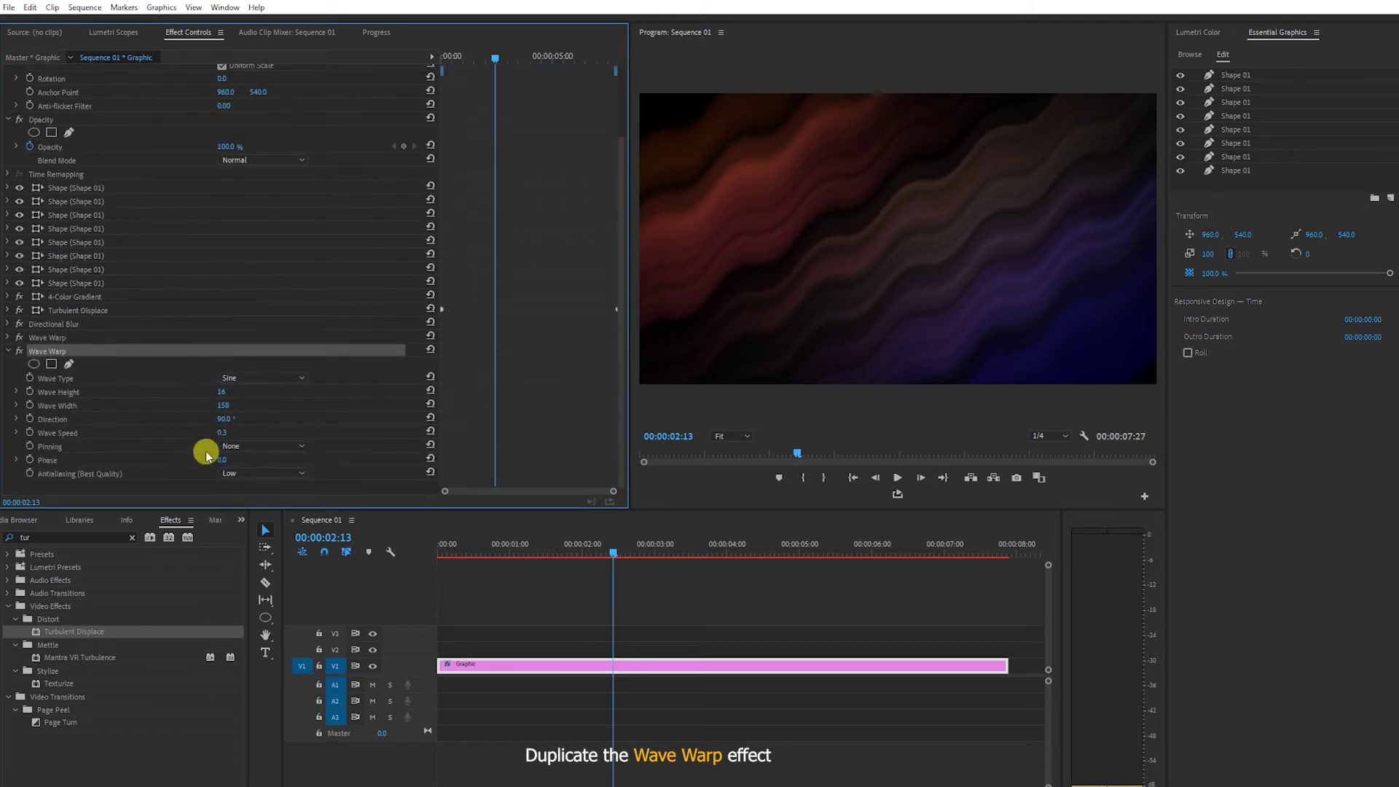
{"action": "left_click", "coordinate": [288, 378]}
{"action": "left_click", "coordinate": [268, 490]}
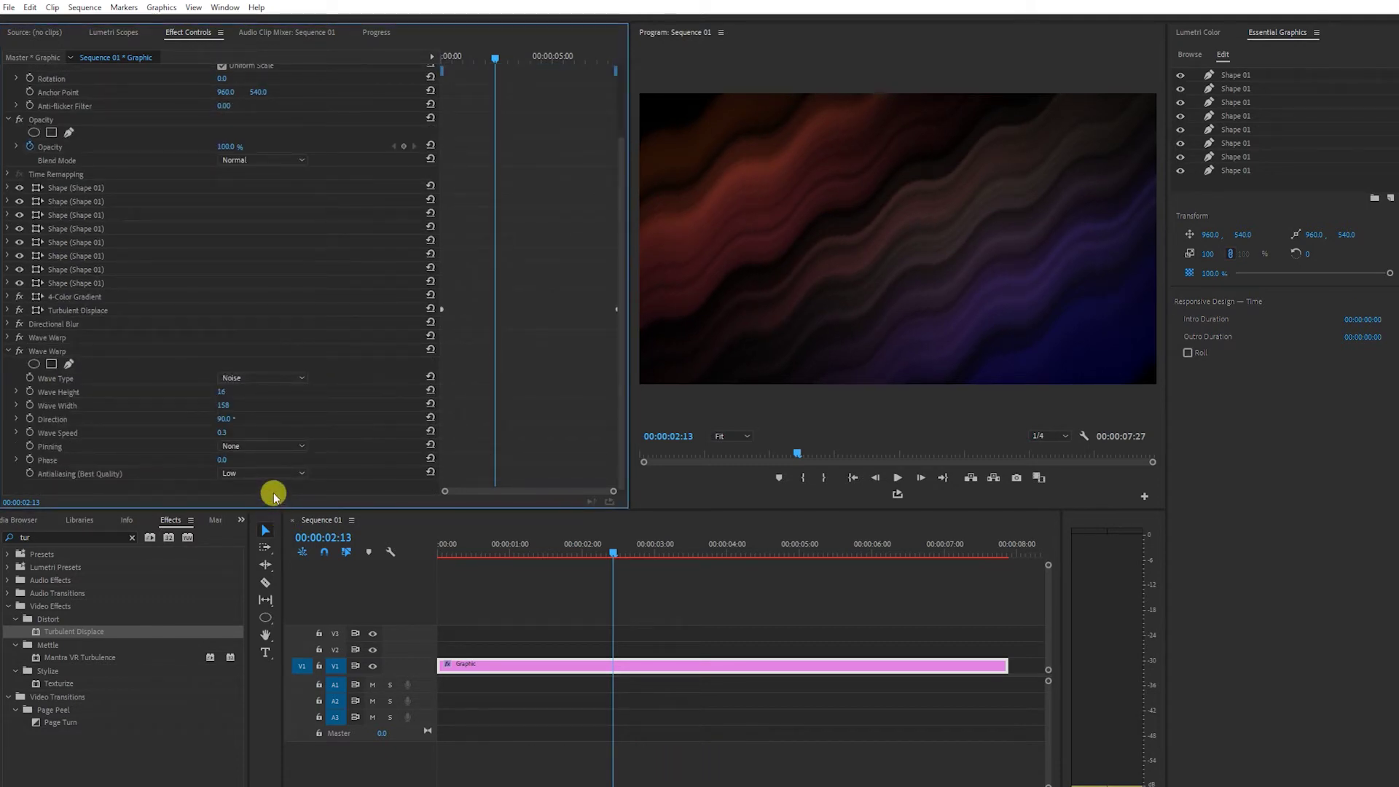
{"action": "left_click", "coordinate": [240, 378]}
{"action": "left_click", "coordinate": [259, 503]}
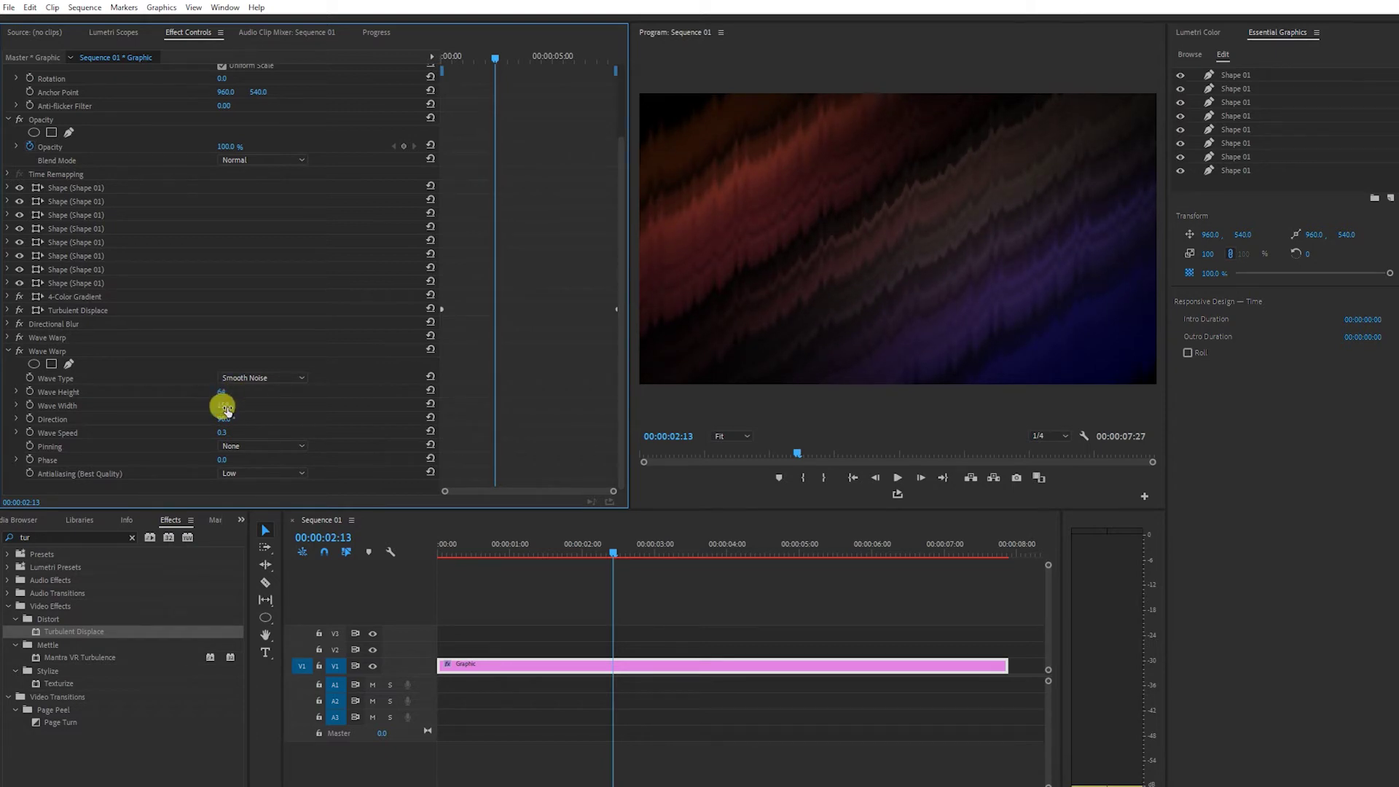
{"action": "left_click_drag", "start_coordinate": [223, 405], "coordinate": [219, 405]}
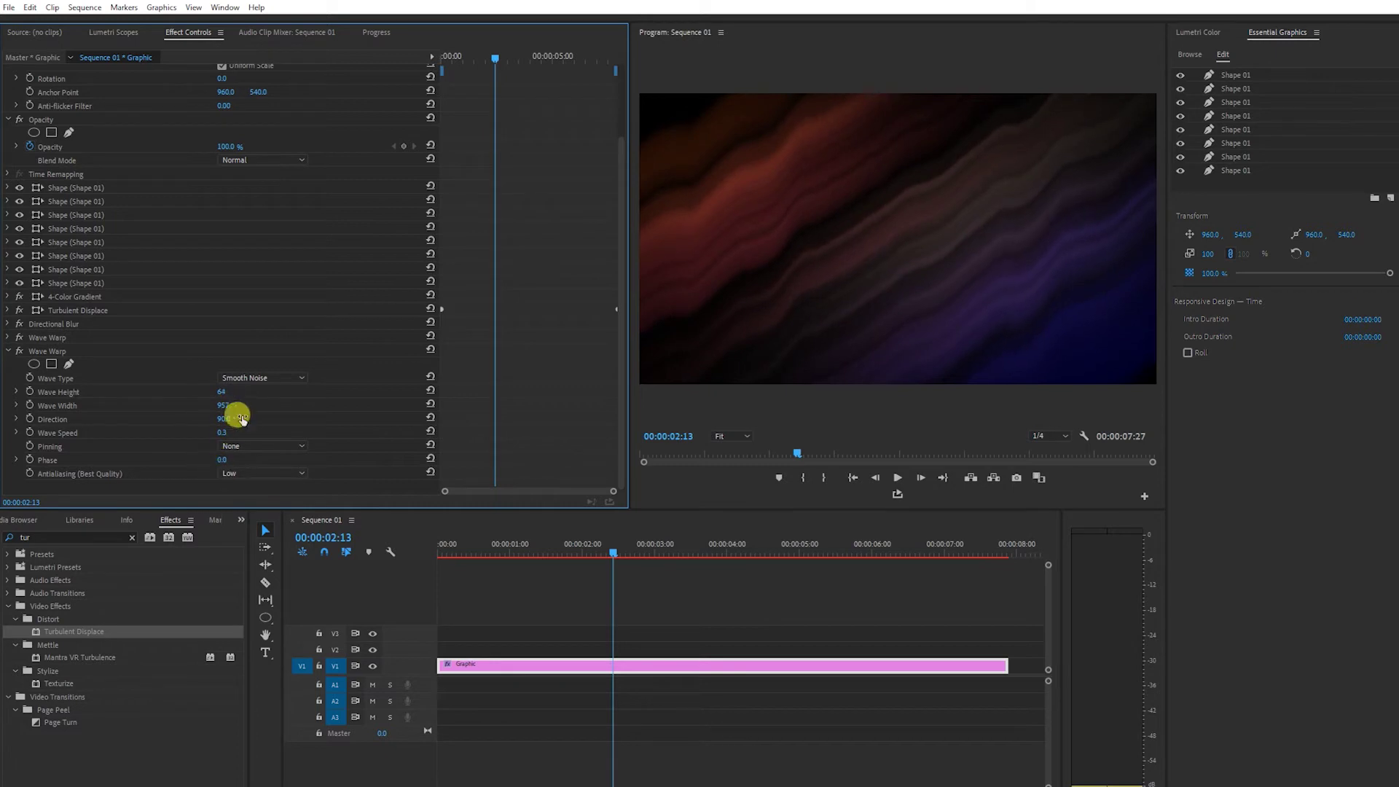
{"action": "left_click", "coordinate": [255, 377]}
{"action": "left_click", "coordinate": [256, 467]}
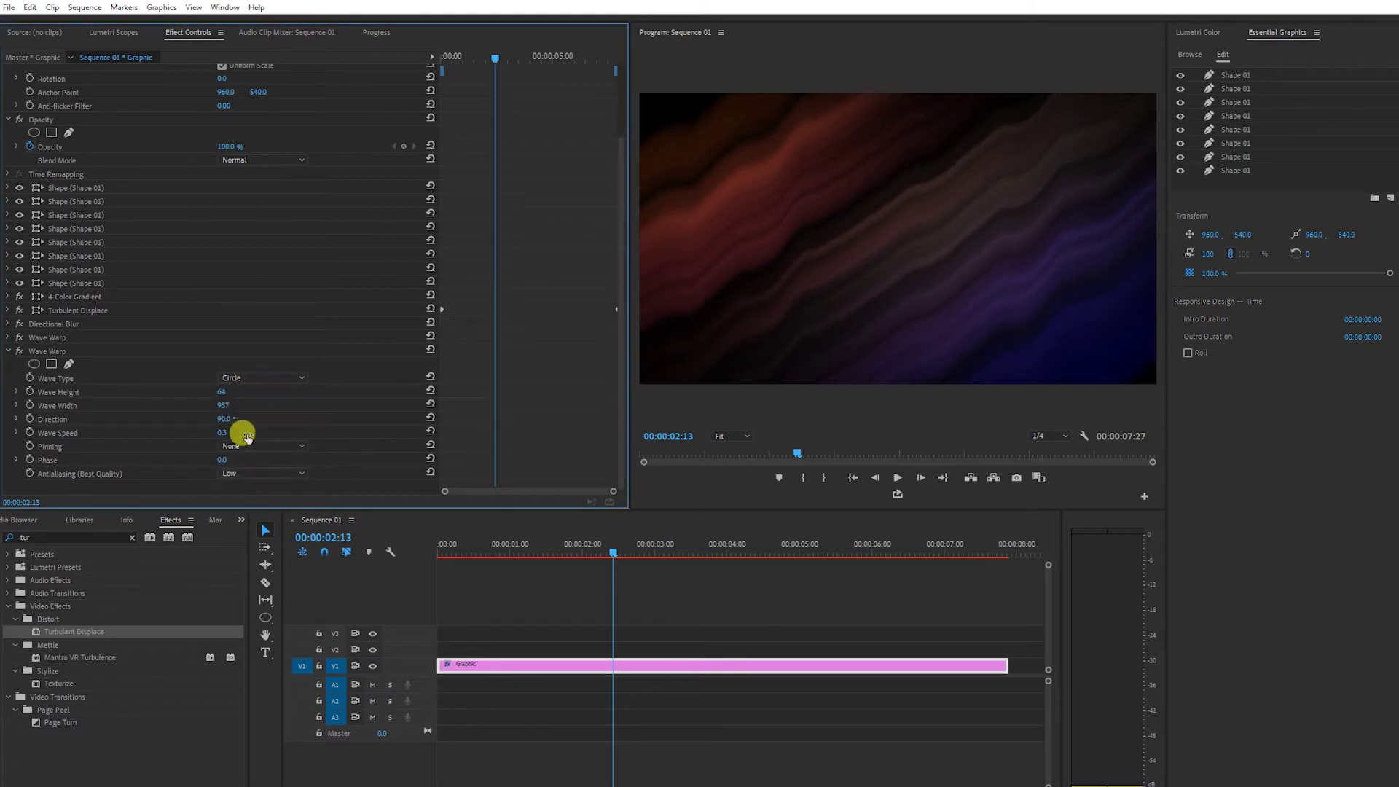
{"action": "mouse_move", "coordinate": [225, 401]}
{"action": "left_mouse_down"}
{"action": "mouse_move", "coordinate": [211, 391]}
{"action": "mouse_move", "coordinate": [262, 405]}
{"action": "mouse_move", "coordinate": [223, 405]}
{"action": "mouse_move", "coordinate": [241, 405]}
{"action": "mouse_move", "coordinate": [237, 391]}
{"action": "left_mouse_up"}
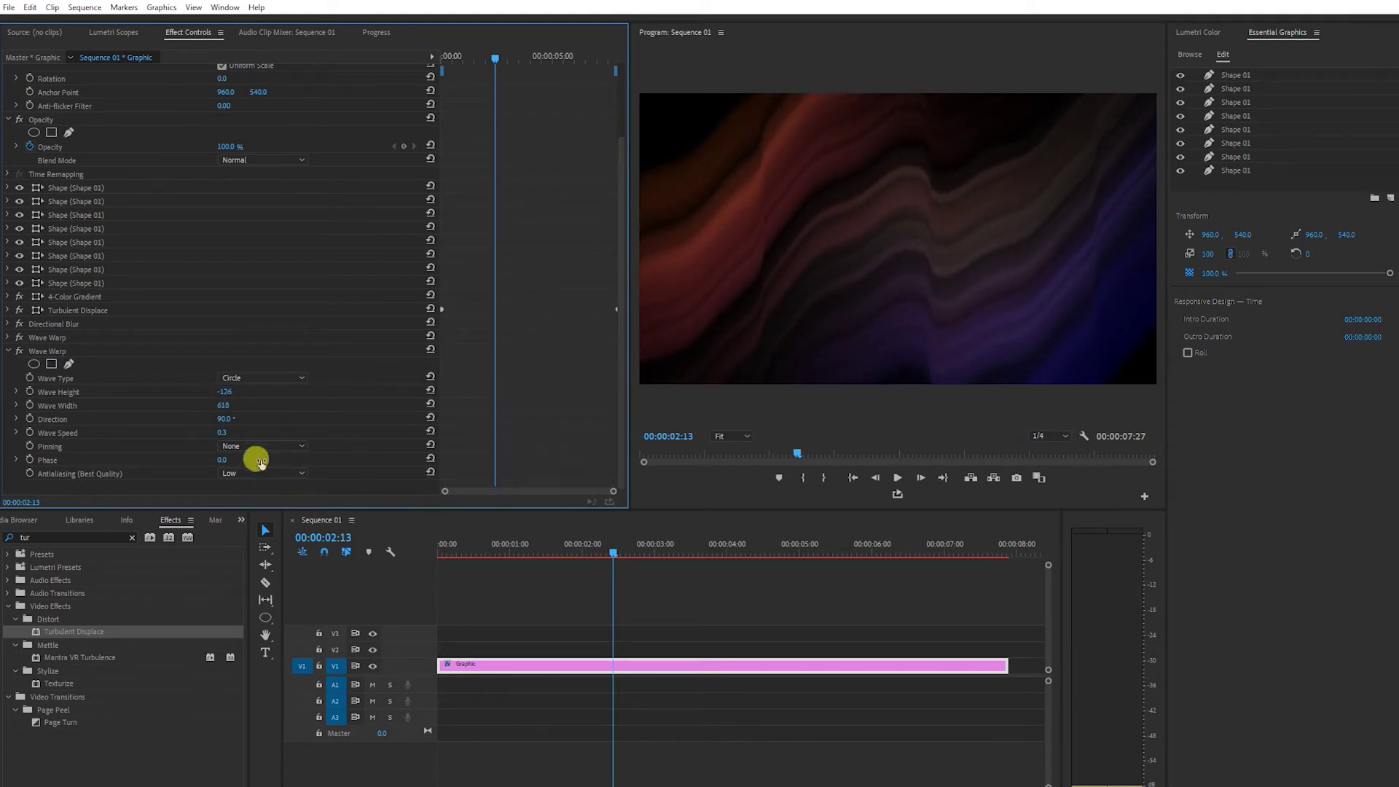
Step: Preview the circular warp, then collapse and select the second Wave Warp
{"action": "key", "text": "space"}
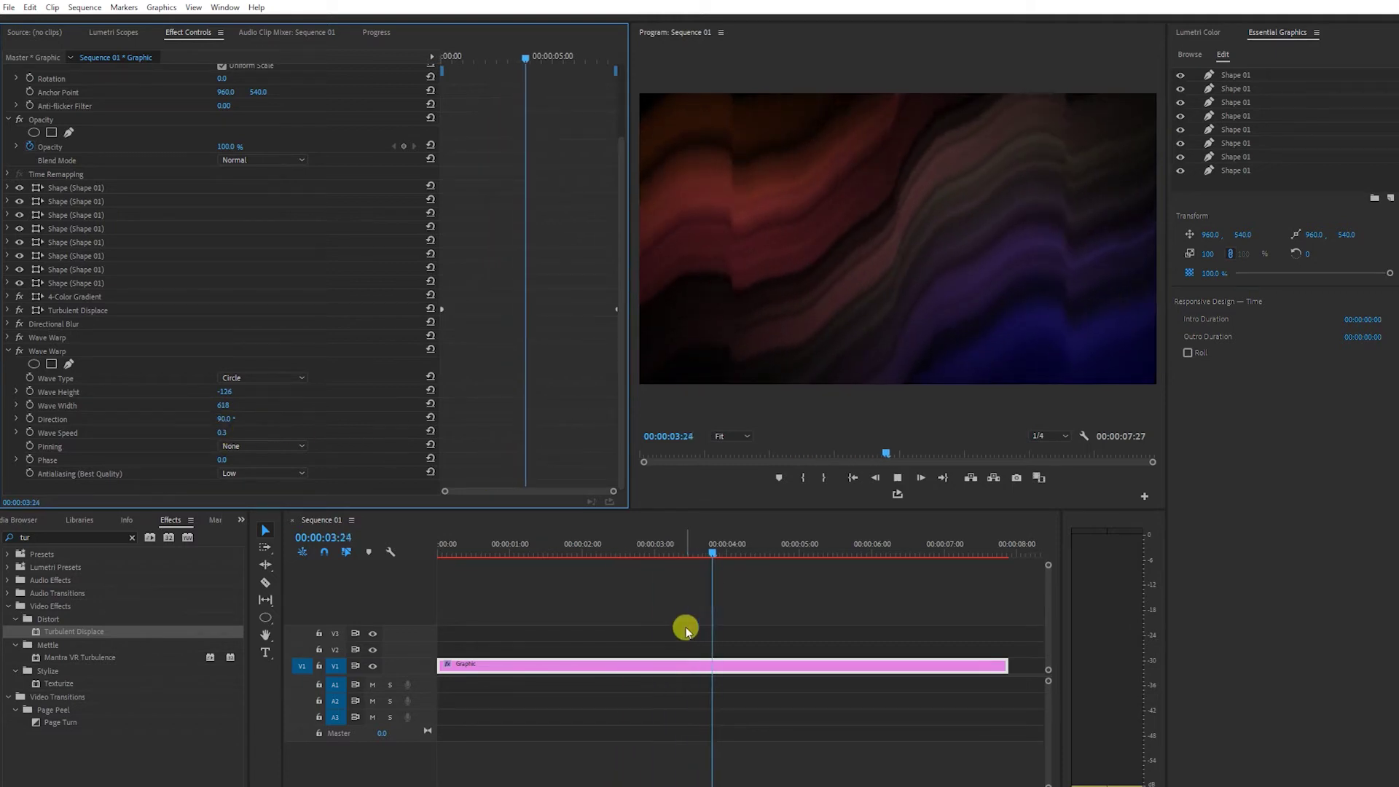
{"action": "key", "text": "space"}
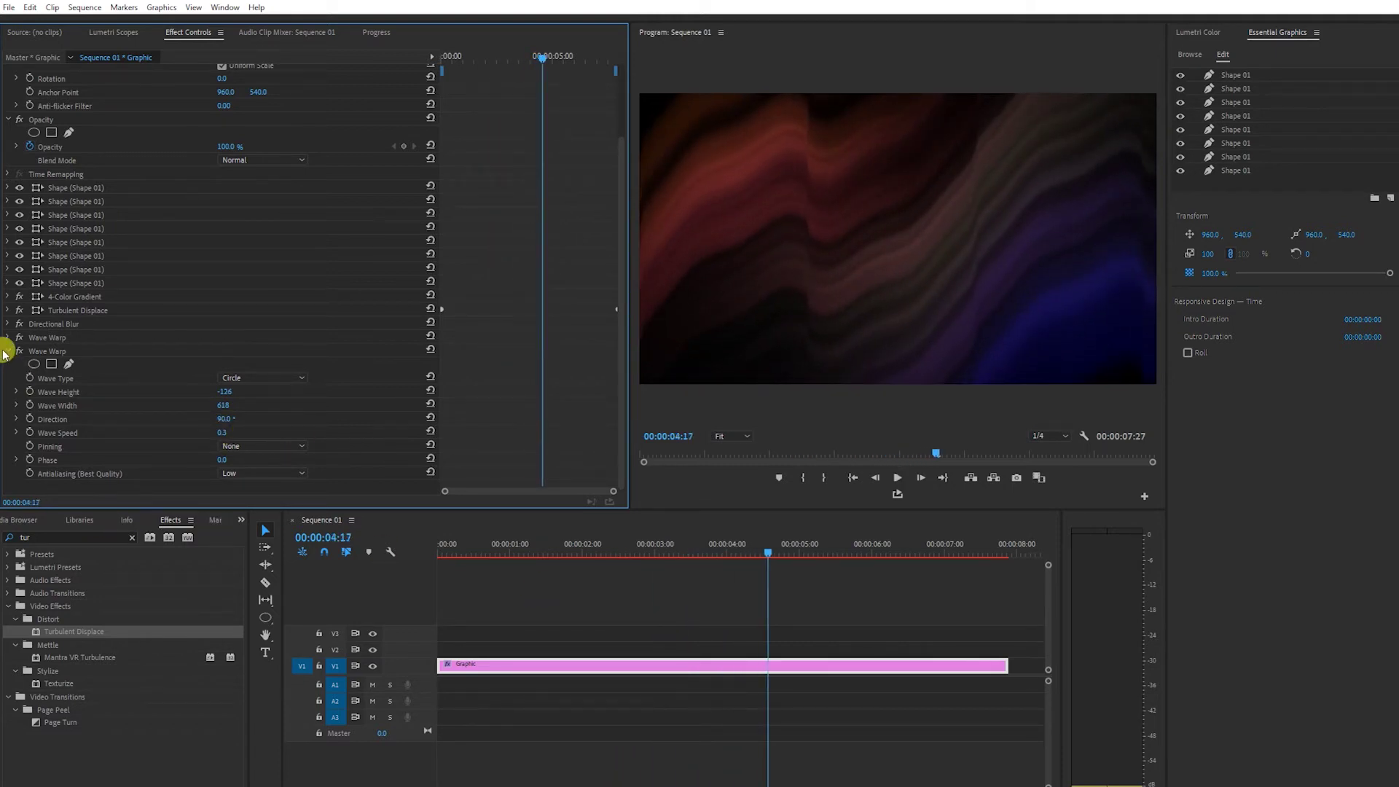
{"action": "left_click", "coordinate": [6, 351]}
{"action": "left_click", "coordinate": [55, 439]}
Step: Copy the second Wave Warp and paste it as a third Wave Warp
{"action": "right_click", "coordinate": [52, 441]}
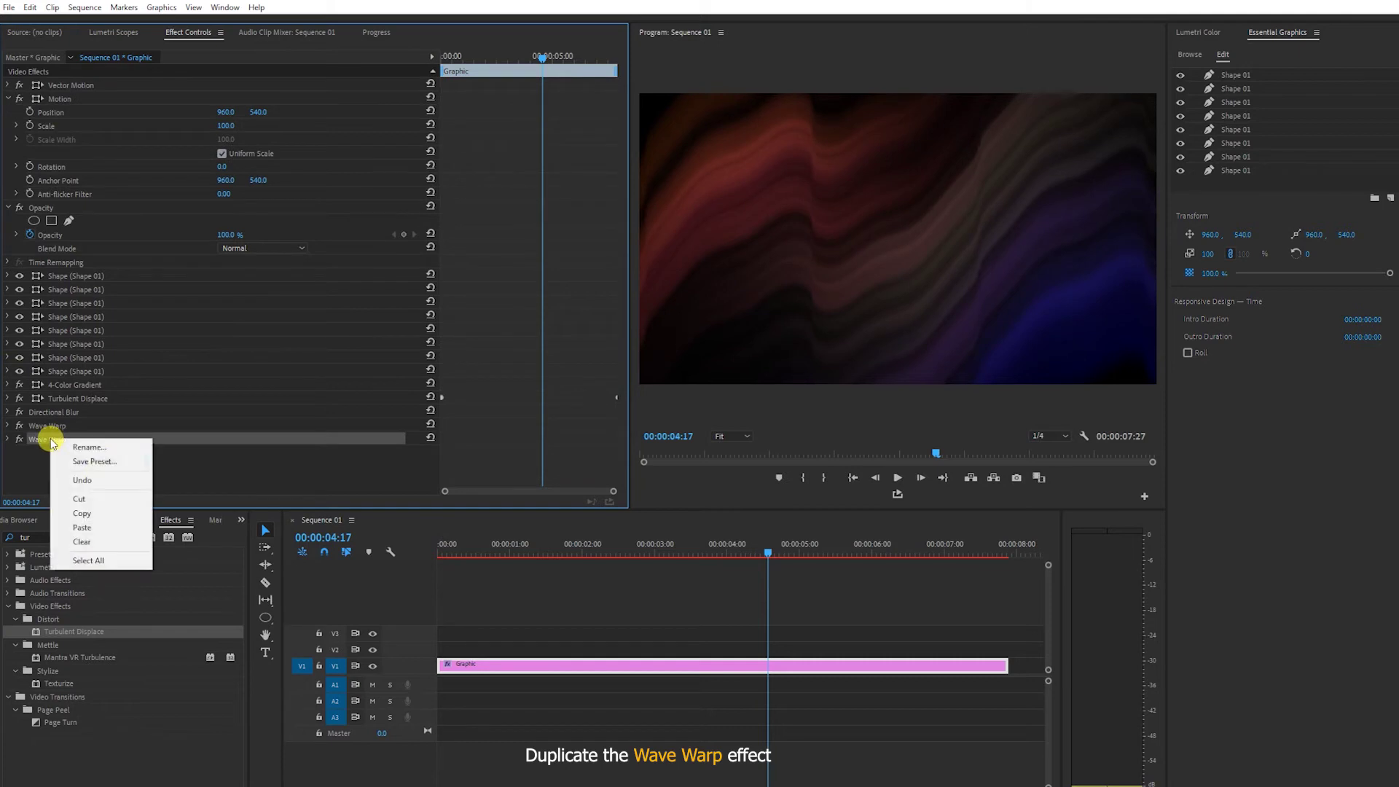
{"action": "left_click", "coordinate": [98, 513]}
{"action": "right_click", "coordinate": [102, 461]}
{"action": "right_click", "coordinate": [75, 465]}
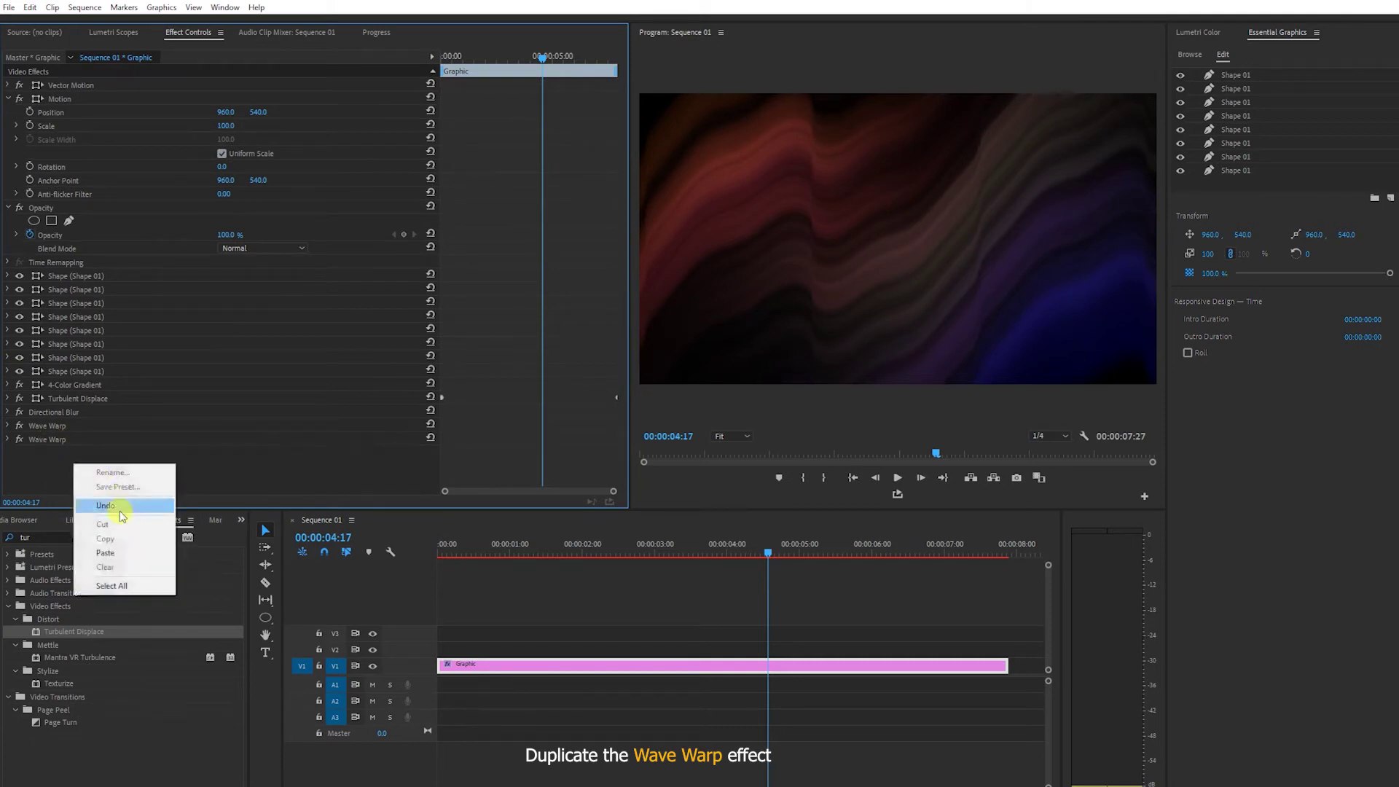
{"action": "left_click", "coordinate": [106, 553]}
{"action": "left_click", "coordinate": [6, 454]}
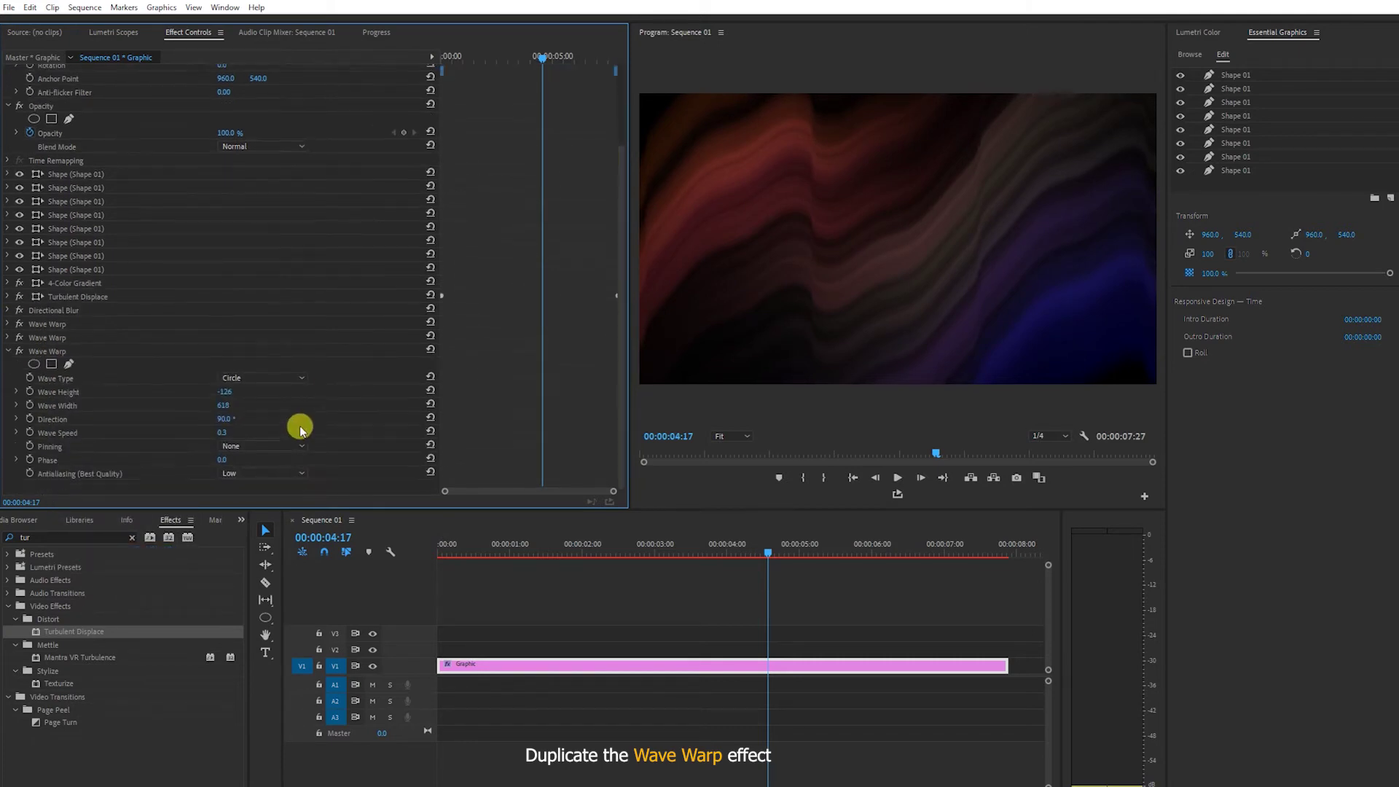
Step: Set the third Wave Warp to Sine, height 53, width 231; move 4-Color Gradient to the top
{"action": "left_click", "coordinate": [282, 377]}
{"action": "left_click", "coordinate": [282, 391]}
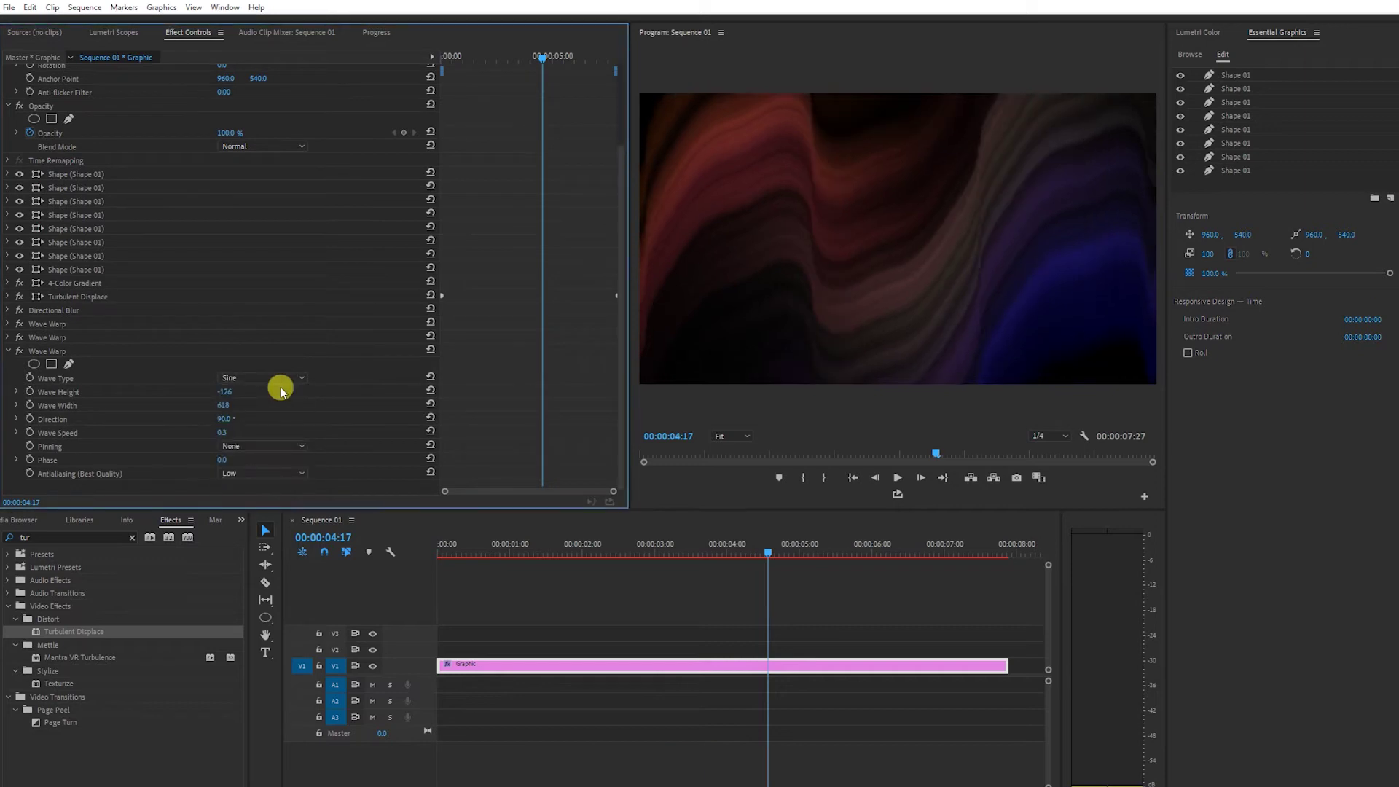
{"action": "mouse_move", "coordinate": [223, 391]}
{"action": "left_mouse_down"}
{"action": "mouse_move", "coordinate": [263, 391]}
{"action": "mouse_move", "coordinate": [190, 406]}
{"action": "left_mouse_up"}
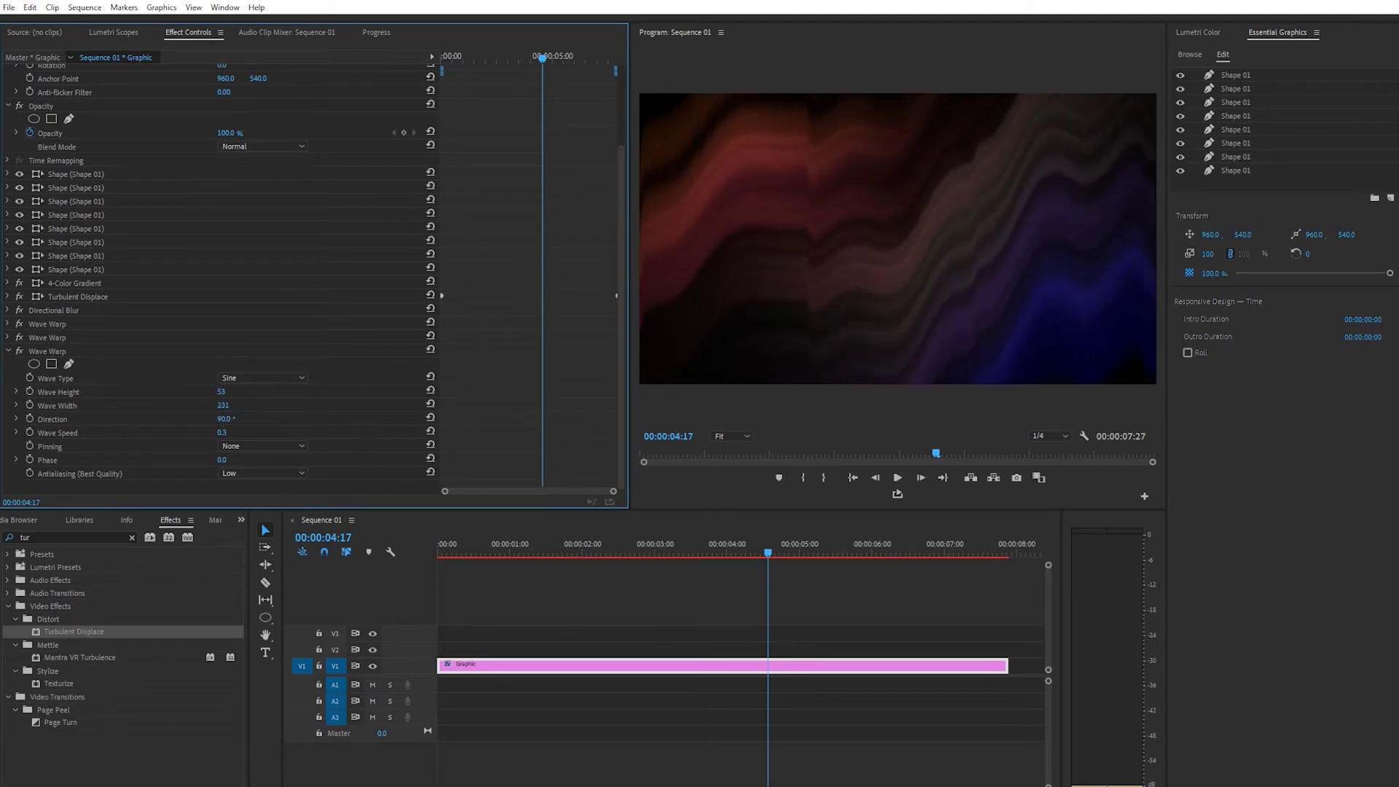
{"action": "mouse_move", "coordinate": [218, 405]}
{"action": "left_mouse_down"}
{"action": "mouse_move", "coordinate": [262, 406]}
{"action": "mouse_move", "coordinate": [231, 406]}
{"action": "left_mouse_up"}
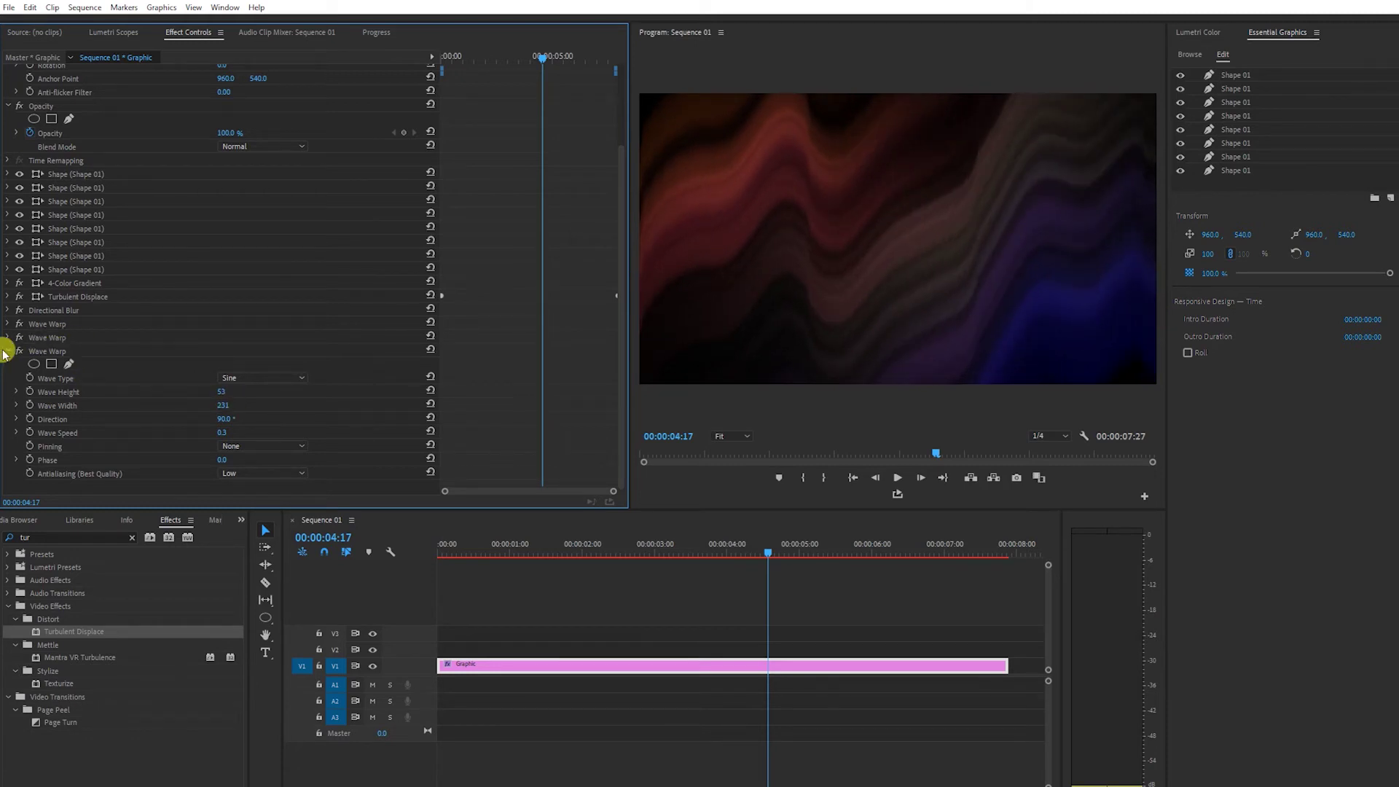
{"action": "left_click_drag", "start_coordinate": [72, 283], "coordinate": [99, 172]}
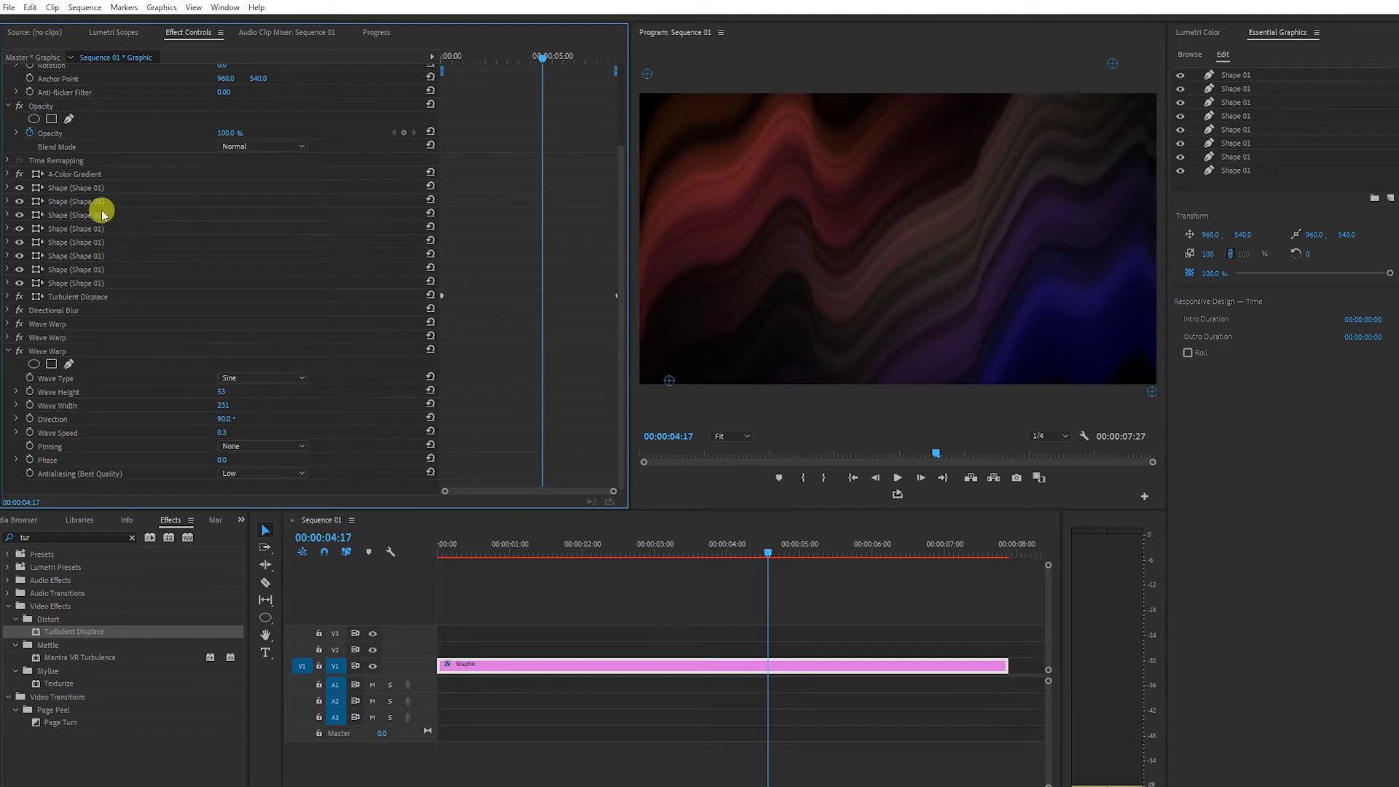
Step: Undo the 4-Color Gradient reorder, then enlarge the right-hand and top-left shapes
{"action": "left_click_drag", "start_coordinate": [73, 174], "coordinate": [76, 325]}
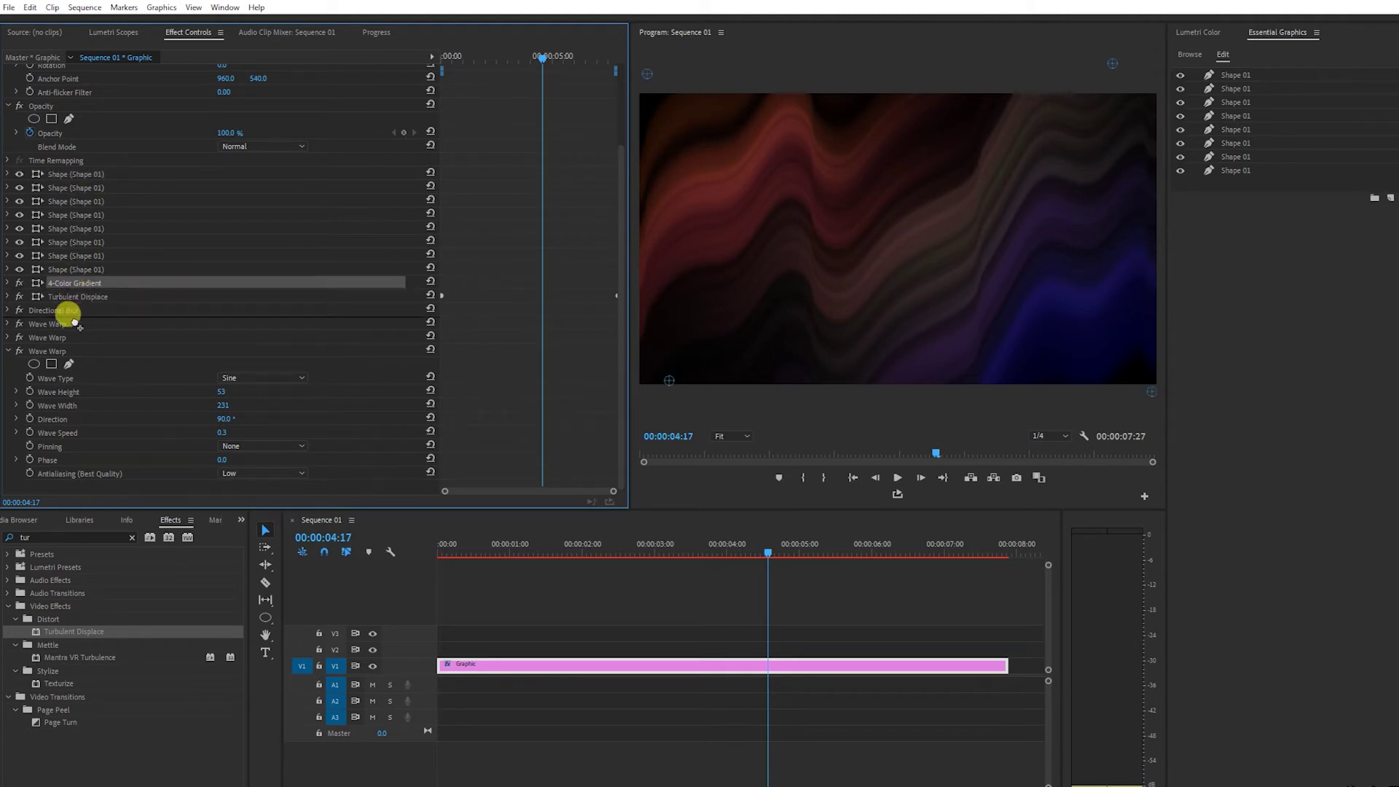
{"action": "key", "text": "ctrl+z"}
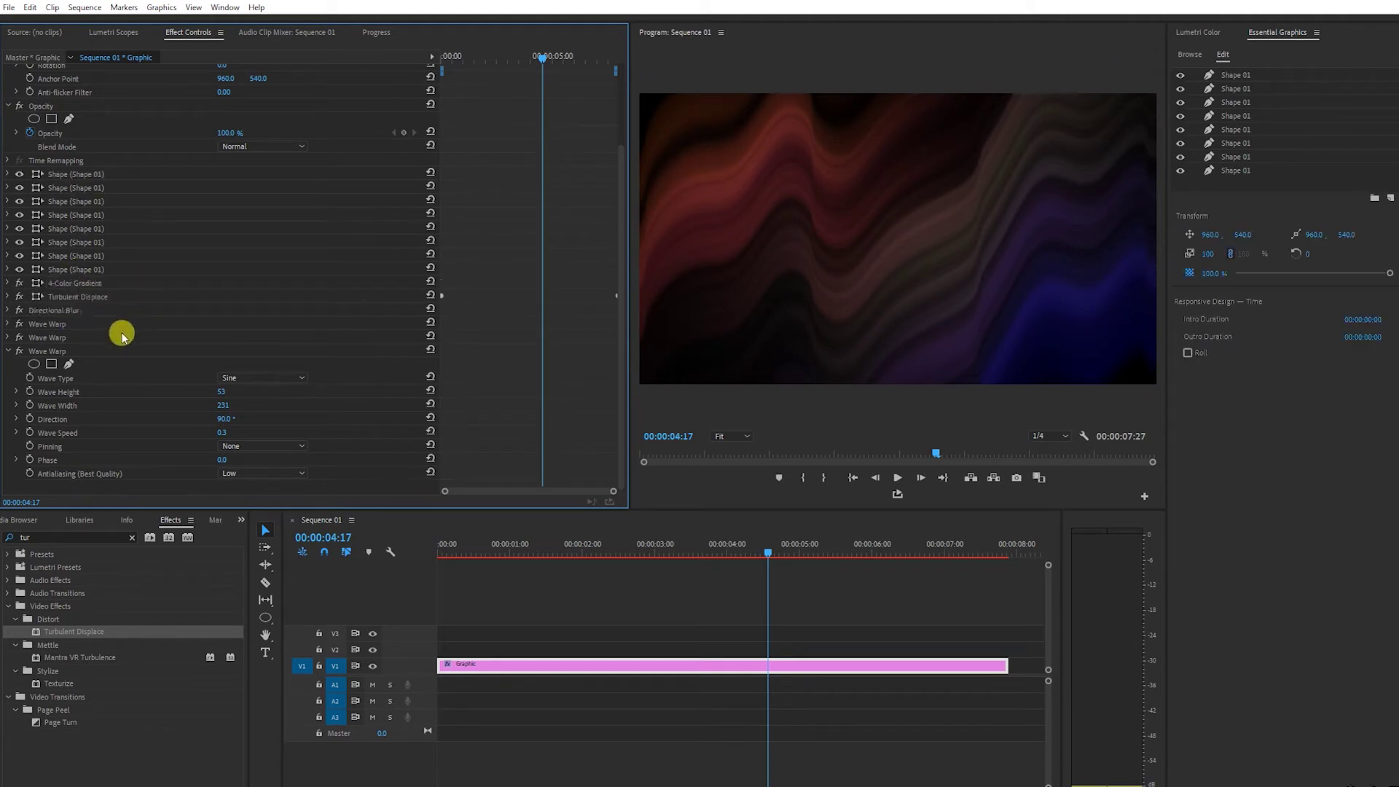
{"action": "left_click", "coordinate": [1239, 102]}
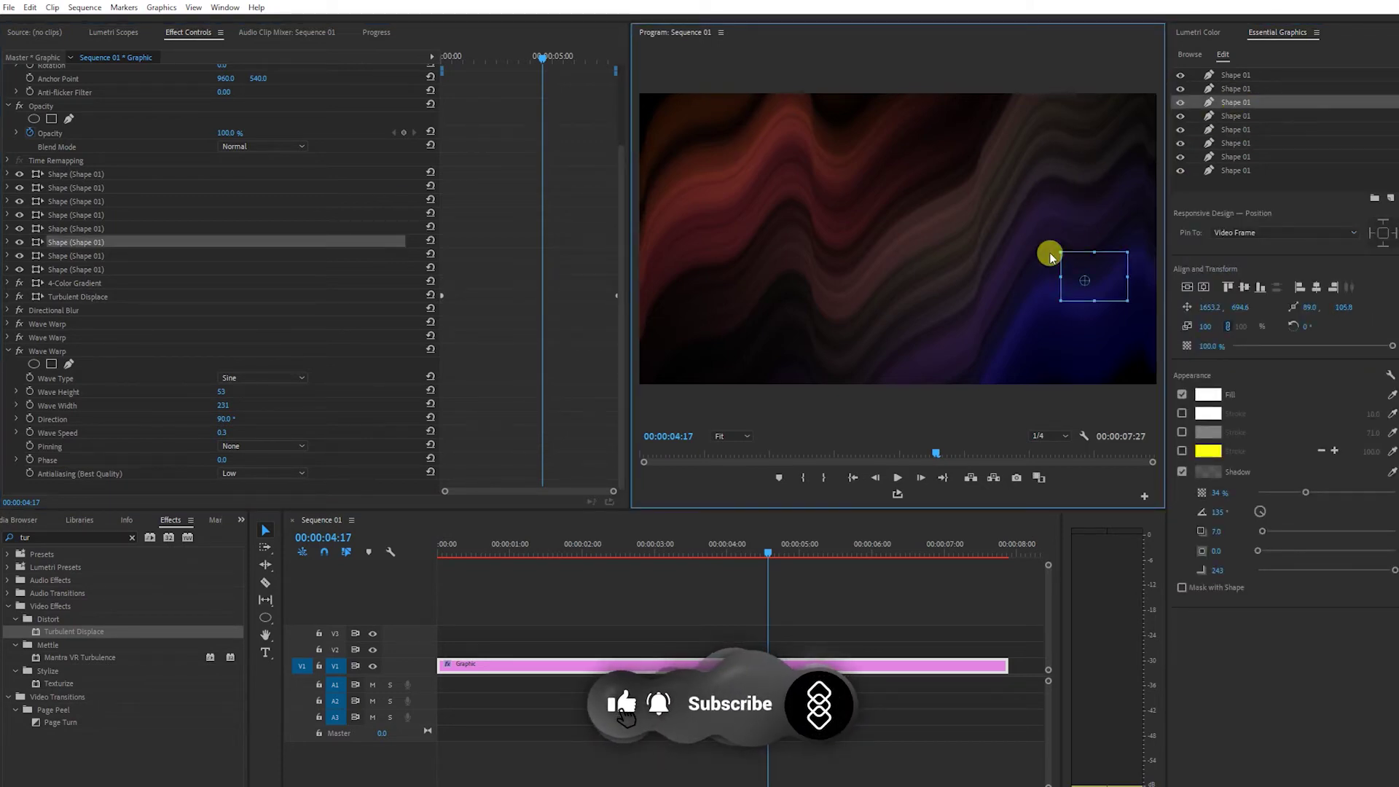
{"action": "left_click_drag", "start_coordinate": [1060, 252], "coordinate": [1009, 202]}
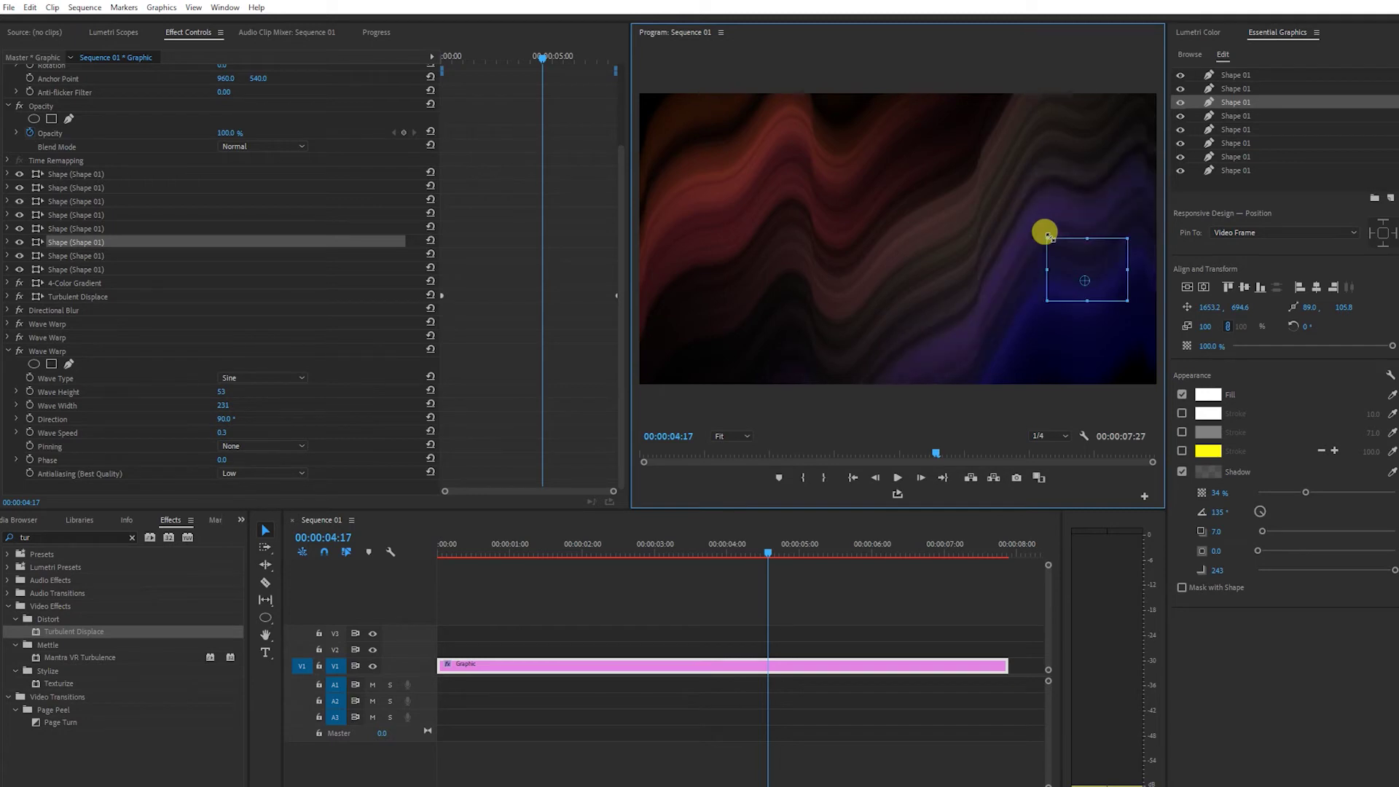
{"action": "left_click", "coordinate": [1213, 170]}
{"action": "left_click", "coordinate": [702, 166]}
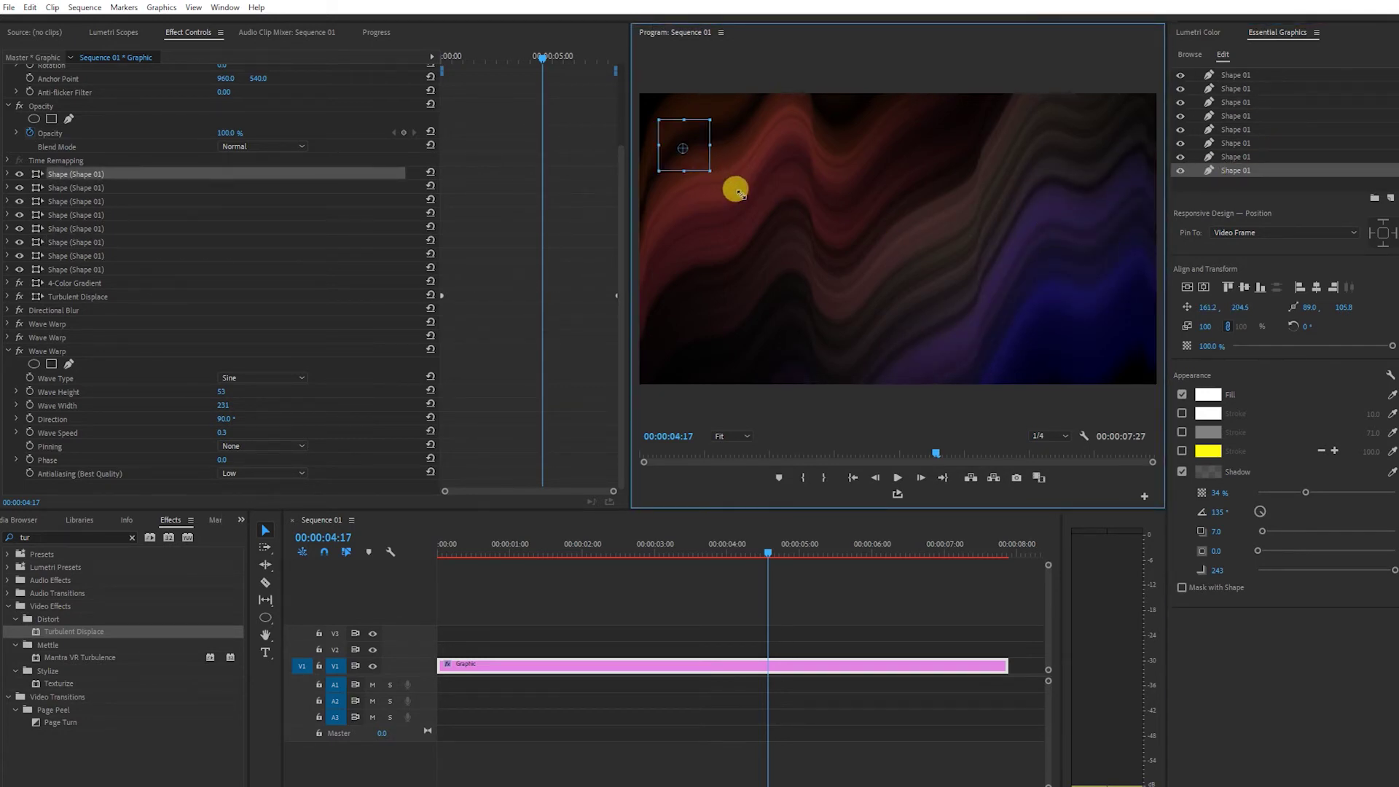
{"action": "left_click_drag", "start_coordinate": [737, 194], "coordinate": [738, 194]}
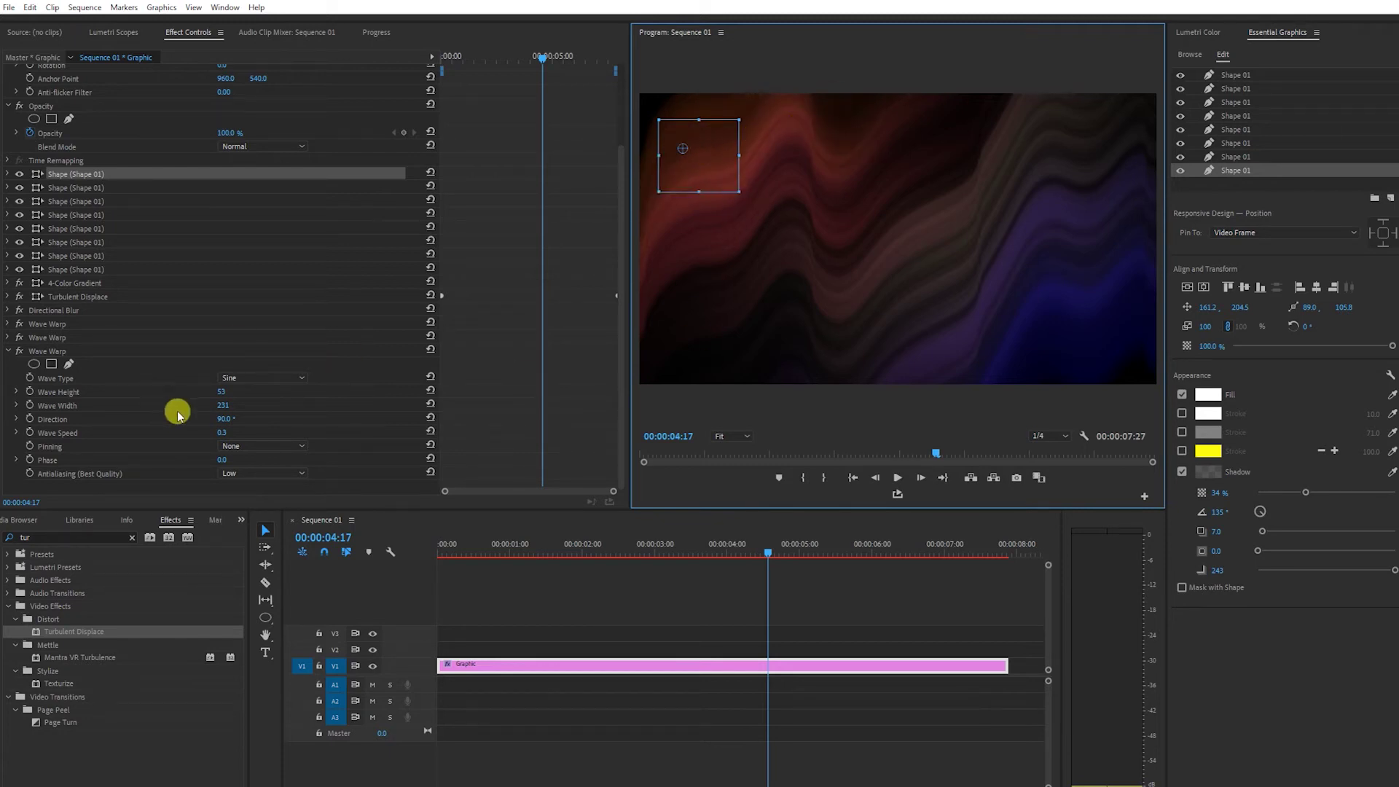
{"action": "left_click", "coordinate": [72, 285]}
Step: Change the gradient's Color 4 and Color 2 to light blue, then scrub back to preview
{"action": "left_click", "coordinate": [8, 284]}
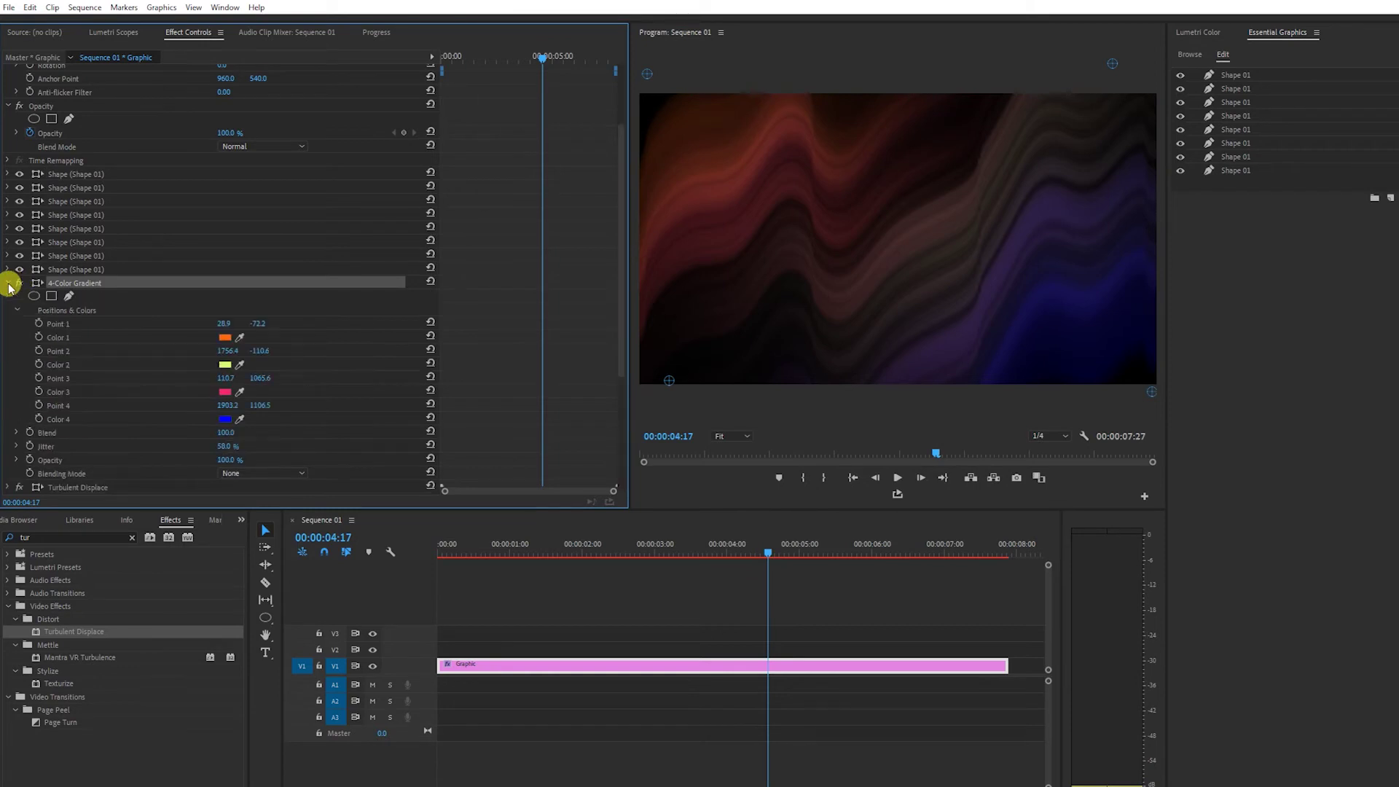
{"action": "left_click", "coordinate": [225, 421]}
{"action": "left_click_drag", "start_coordinate": [750, 469], "coordinate": [743, 445]}
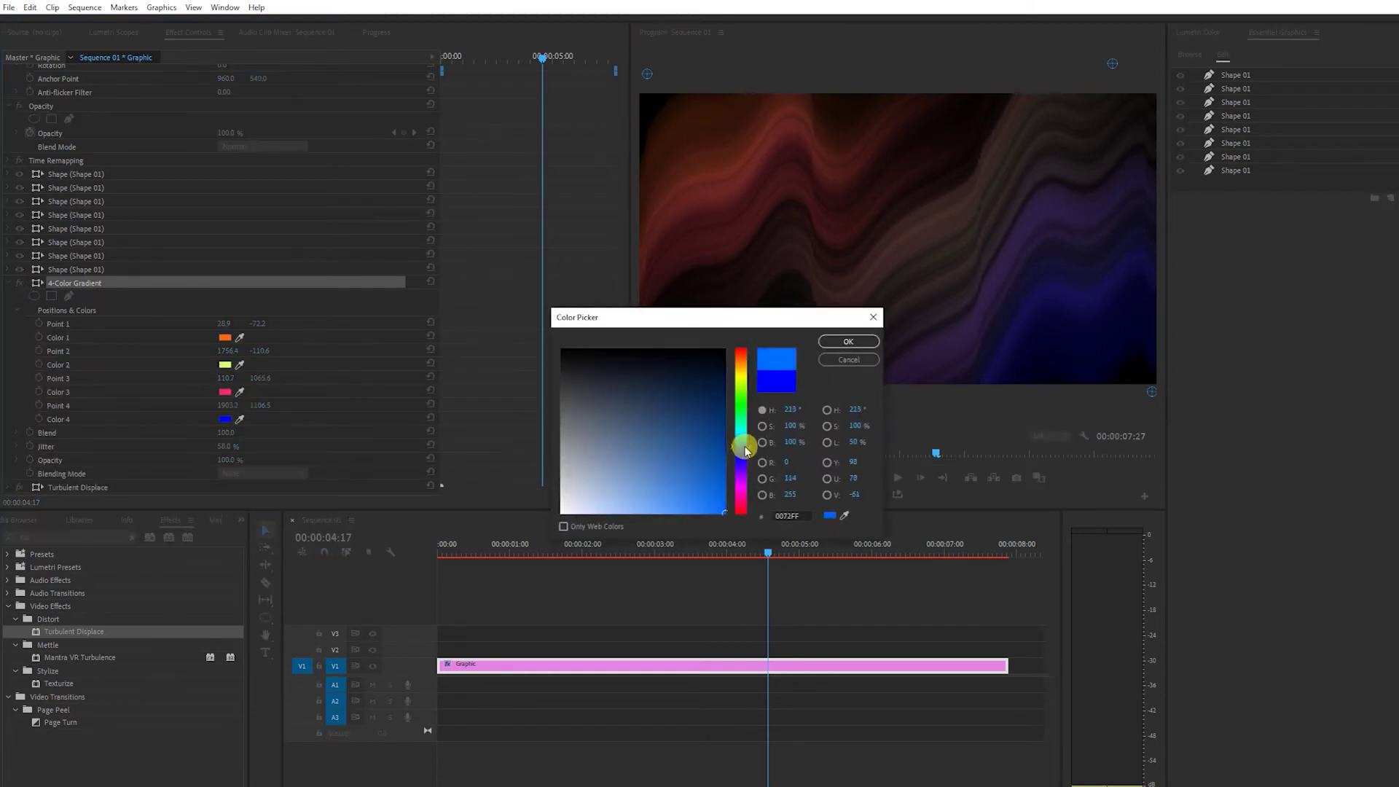
{"action": "left_click", "coordinate": [838, 343]}
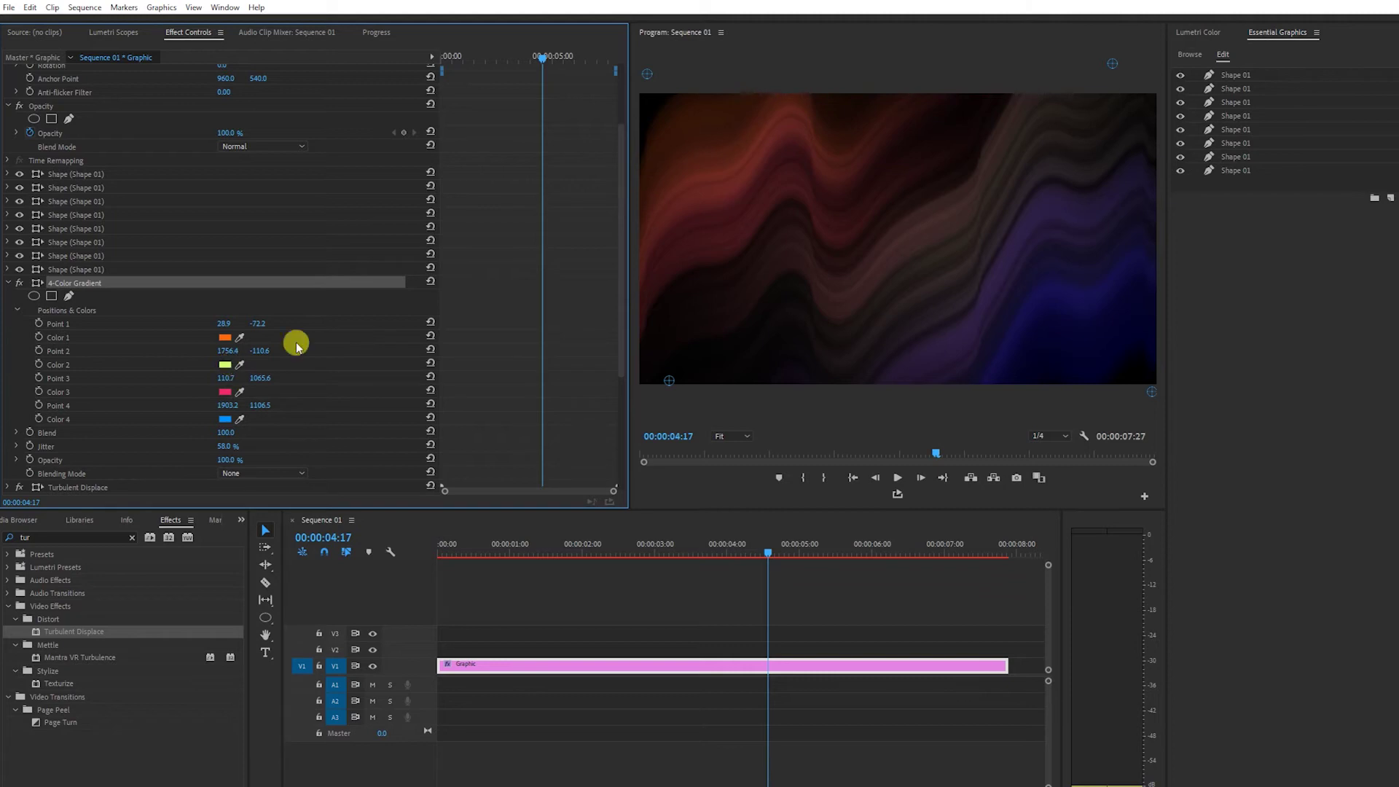
{"action": "left_click", "coordinate": [225, 365]}
{"action": "left_click_drag", "start_coordinate": [741, 381], "coordinate": [740, 437]}
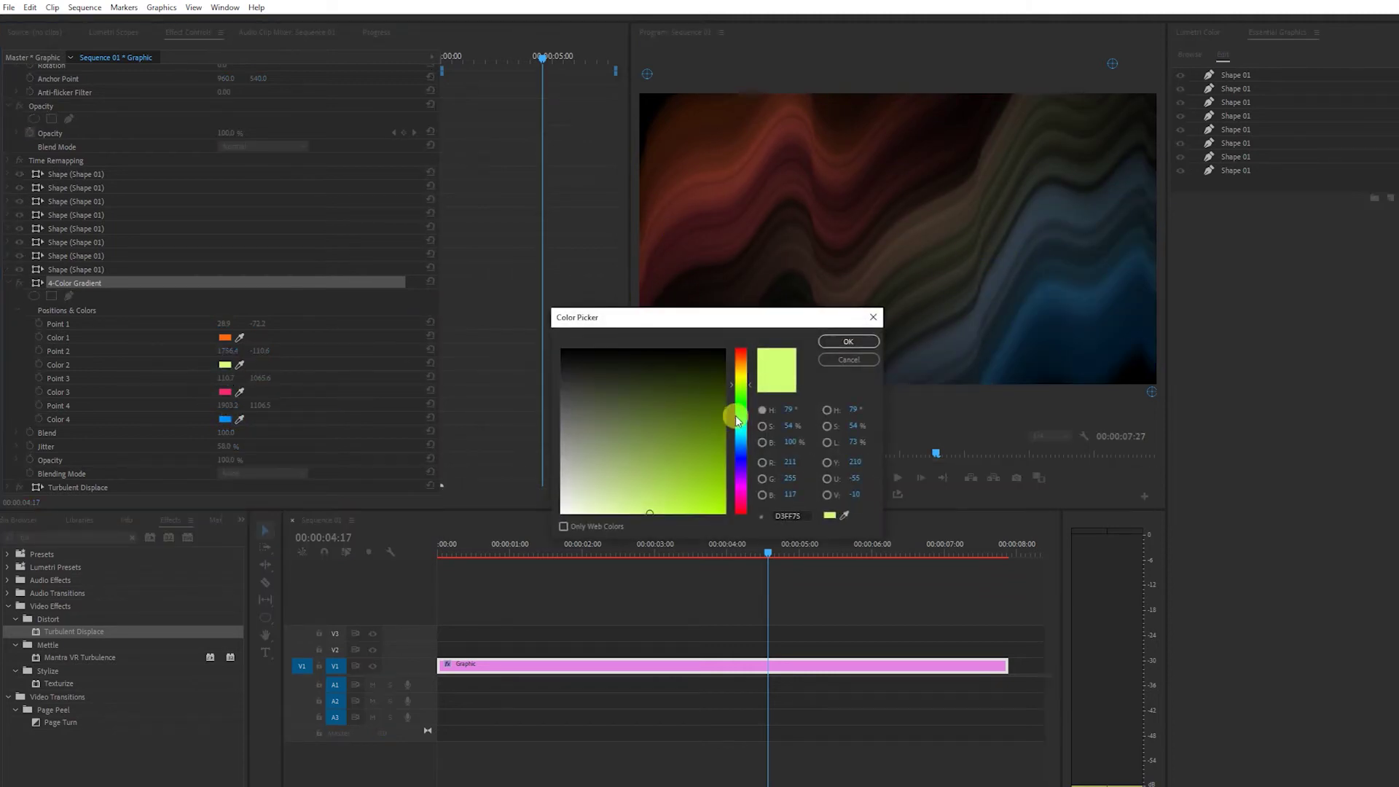
{"action": "left_click", "coordinate": [851, 342]}
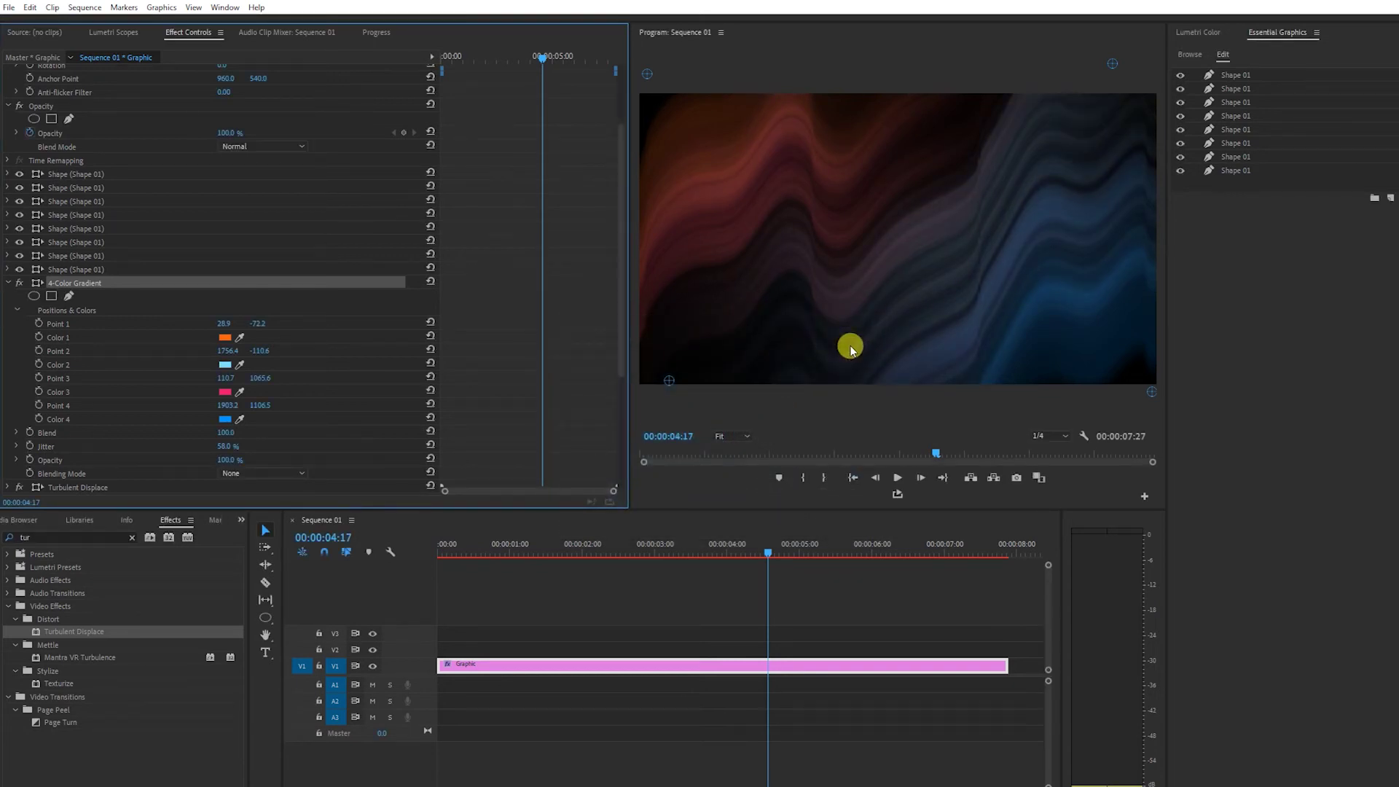
{"action": "left_click", "coordinate": [228, 338]}
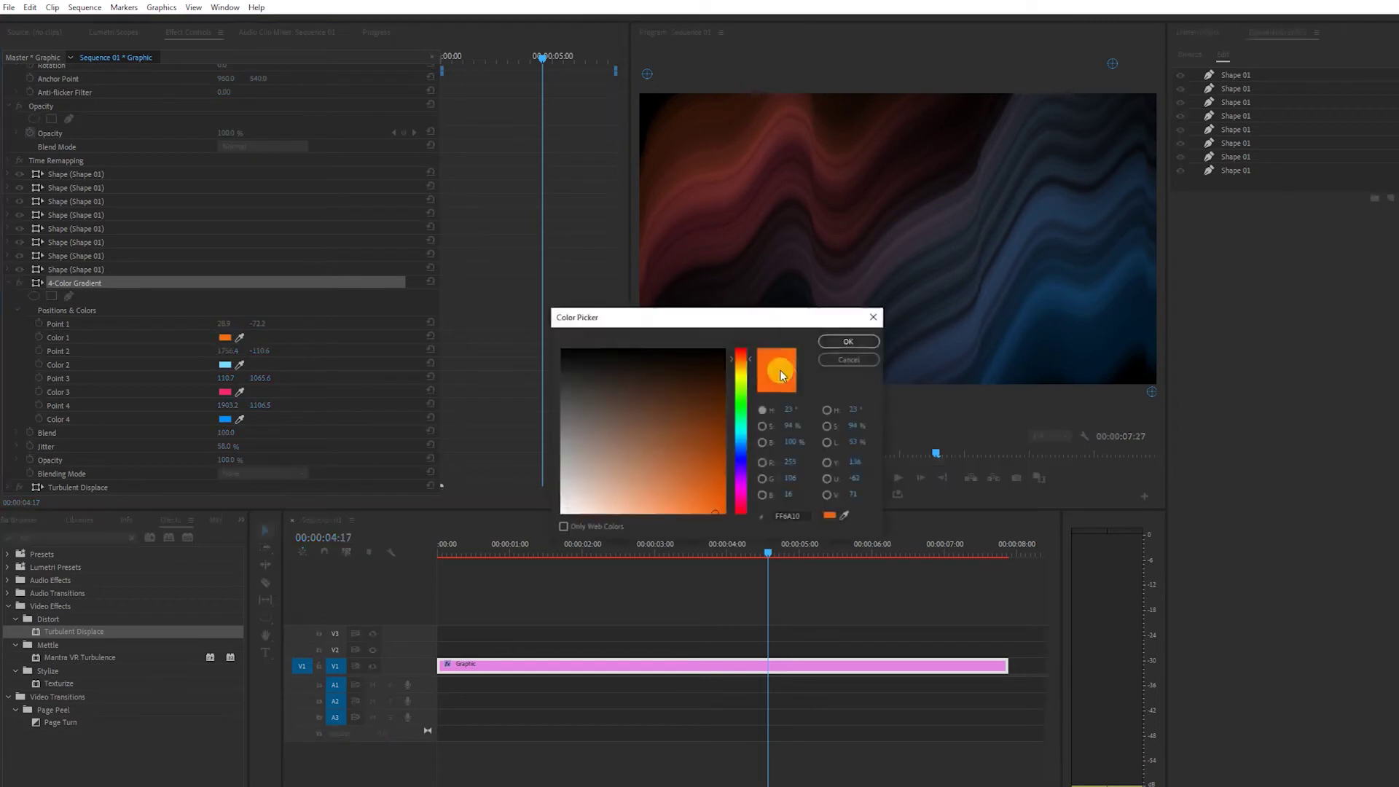
{"action": "left_click", "coordinate": [838, 343]}
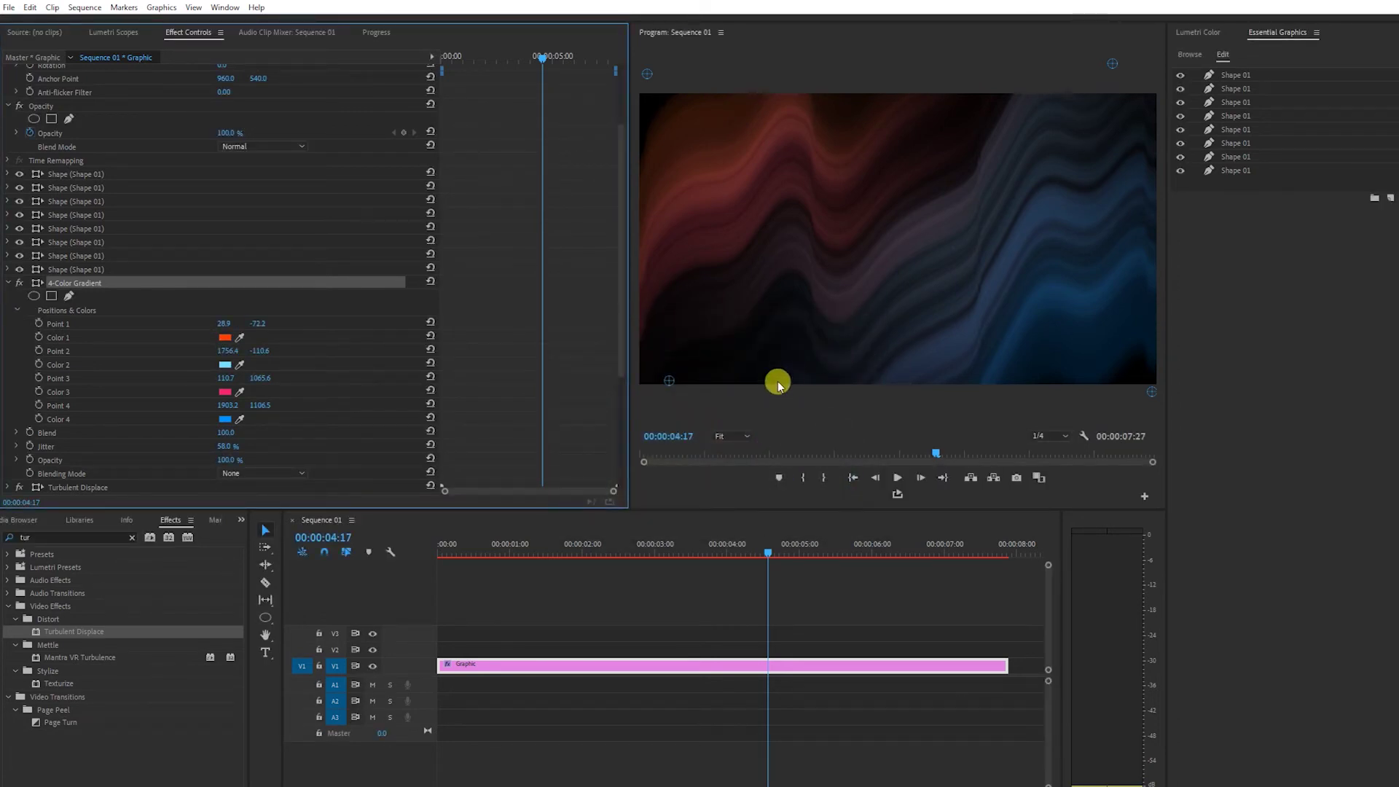
{"action": "left_click_drag", "start_coordinate": [717, 548], "coordinate": [452, 566]}
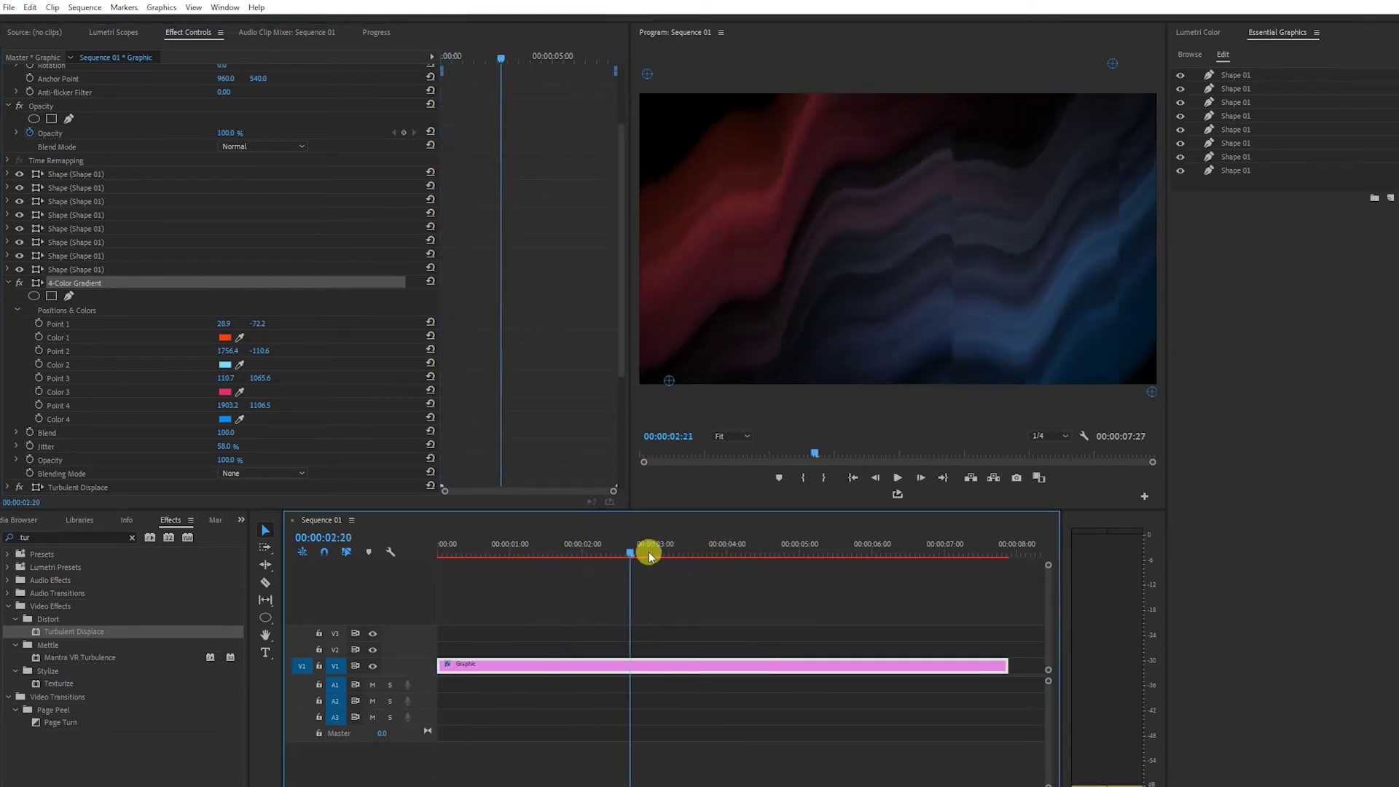
Step: Apply the Twirl effect to the graphic clip and raise its angle and radius
{"action": "left_click_drag", "start_coordinate": [451, 567], "coordinate": [790, 552]}
{"action": "left_click", "coordinate": [97, 532]}
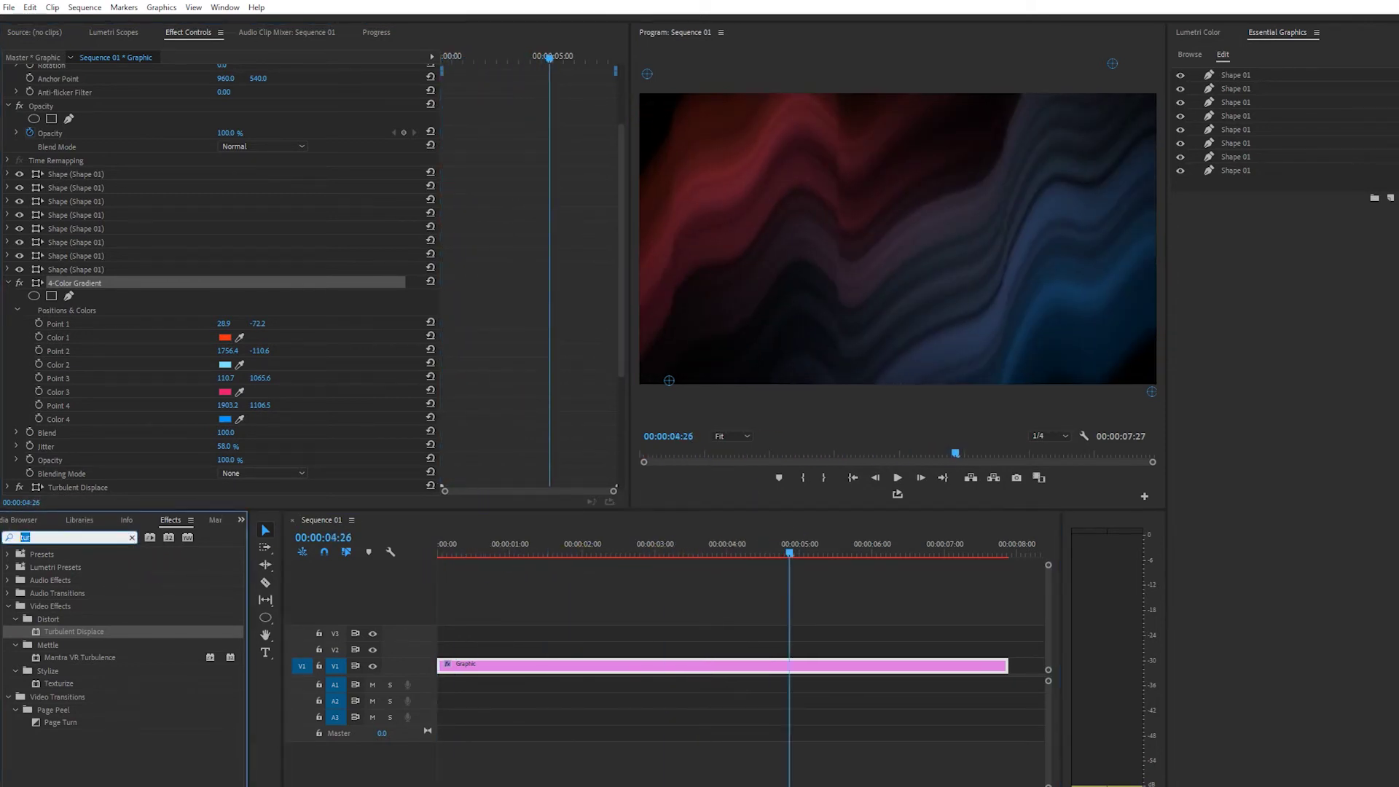
{"action": "type", "text": "twi"}
{"action": "left_click_drag", "start_coordinate": [53, 670], "coordinate": [143, 488]}
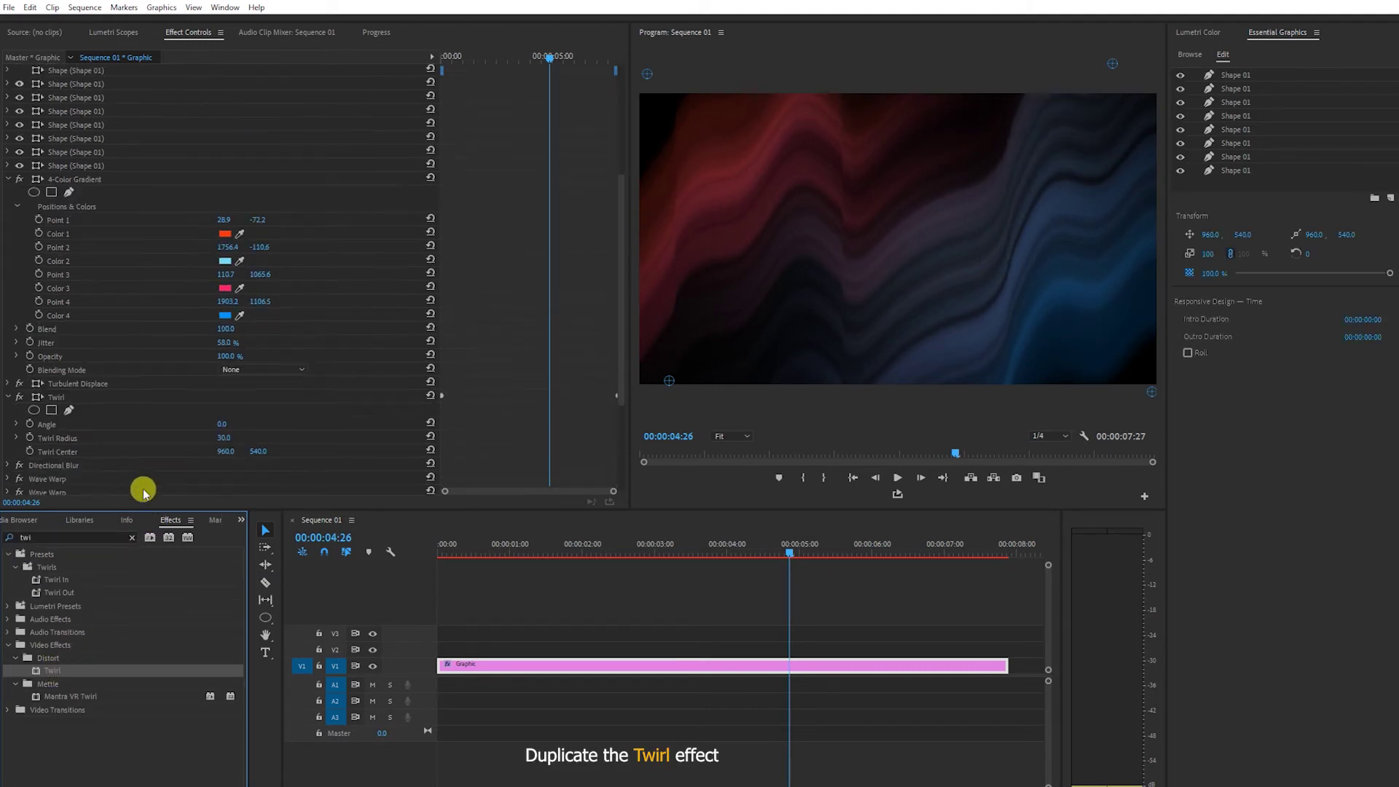
{"action": "scroll", "coordinate": [142, 488], "scroll_direction": "down", "scroll_amount": 4}
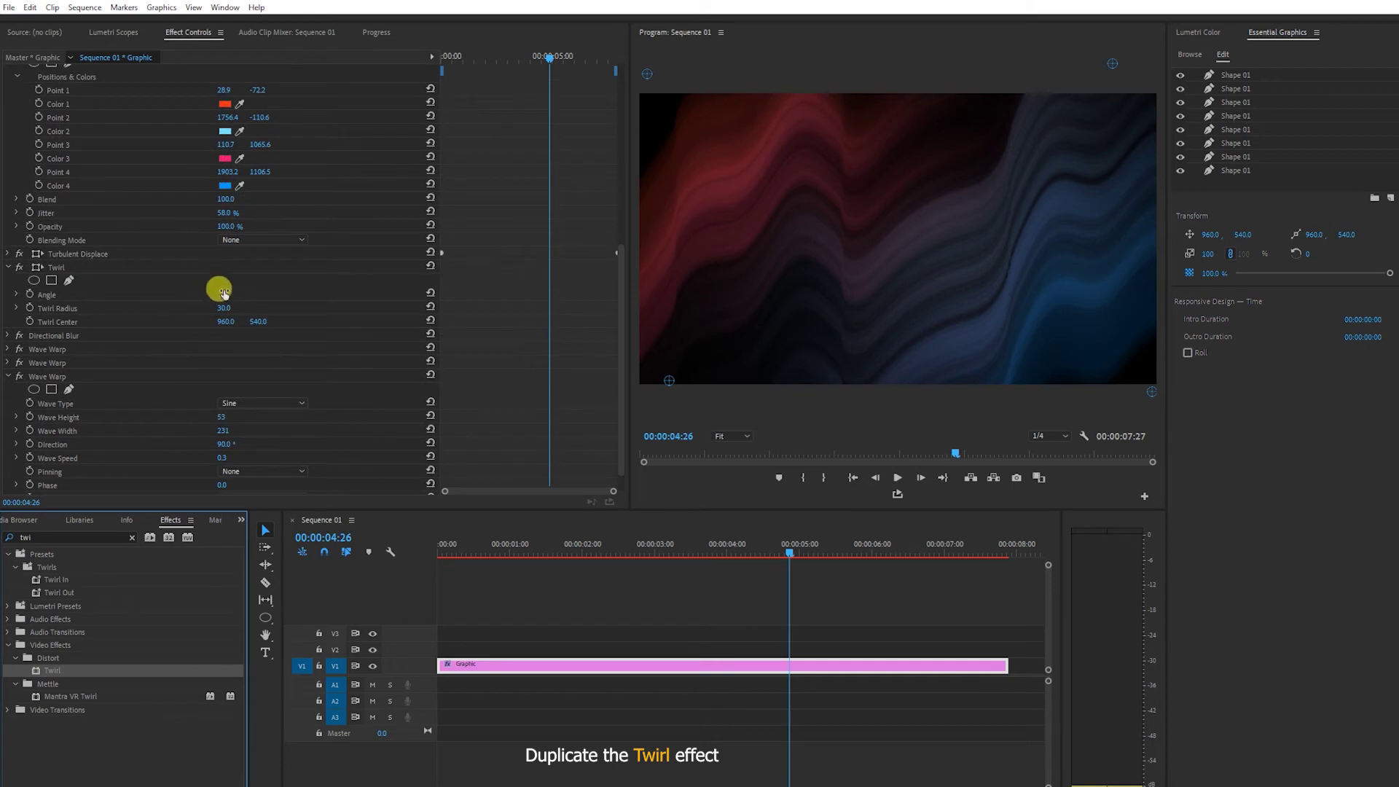
{"action": "mouse_move", "coordinate": [224, 293]}
{"action": "left_mouse_down"}
{"action": "mouse_move", "coordinate": [306, 293]}
{"action": "mouse_move", "coordinate": [204, 307]}
{"action": "mouse_move", "coordinate": [241, 308]}
{"action": "left_mouse_up"}
{"action": "mouse_move", "coordinate": [761, 552]}
{"action": "left_mouse_down"}
{"action": "mouse_move", "coordinate": [707, 548]}
{"action": "mouse_move", "coordinate": [753, 552]}
{"action": "left_mouse_up"}
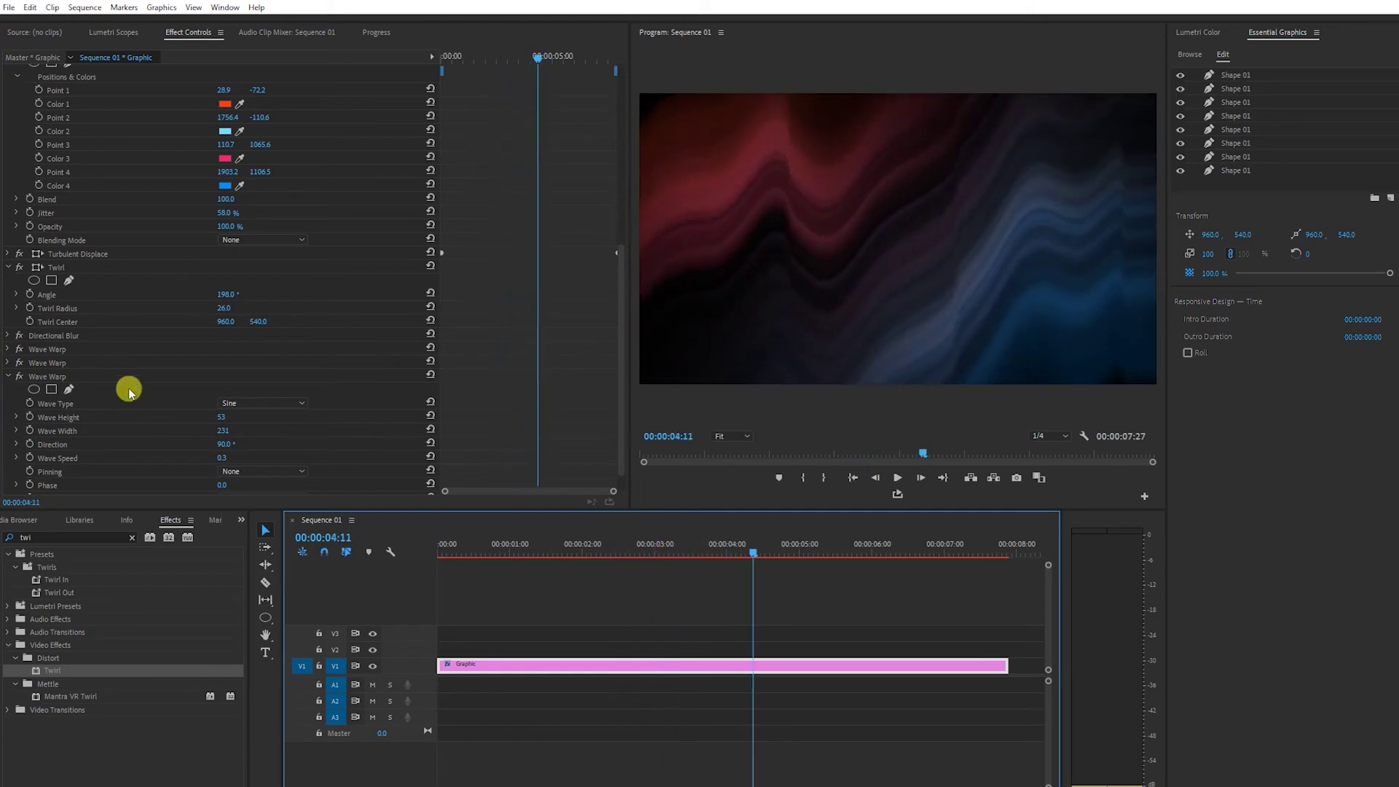
Step: Place Twirl above the Wave Warps with angle -200°, radius 30, centre 1607, 540
{"action": "left_click", "coordinate": [16, 363]}
{"action": "left_click_drag", "start_coordinate": [54, 366], "coordinate": [73, 492]}
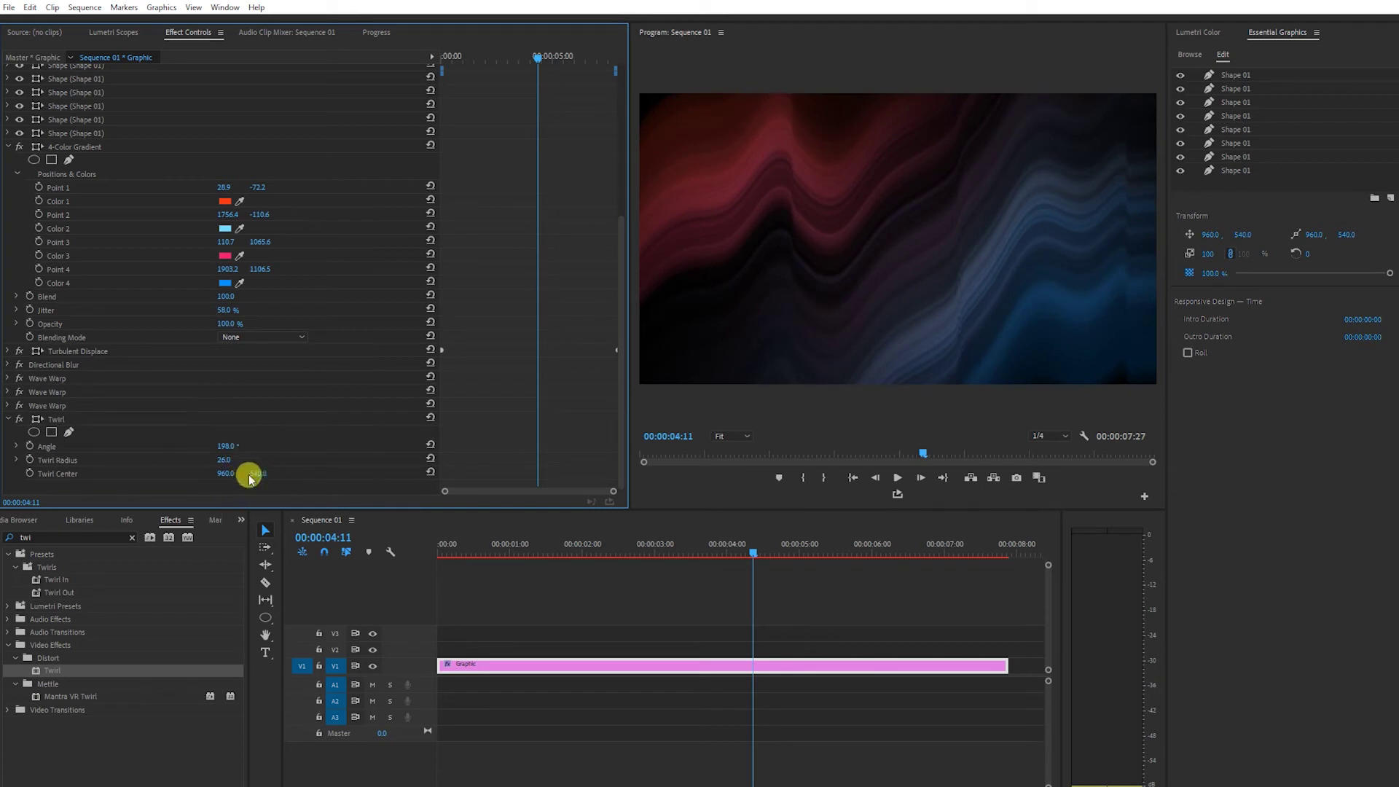
{"action": "mouse_move", "coordinate": [223, 460]}
{"action": "left_mouse_down"}
{"action": "mouse_move", "coordinate": [177, 446]}
{"action": "mouse_move", "coordinate": [394, 477]}
{"action": "left_mouse_up"}
{"action": "left_click", "coordinate": [228, 474]}
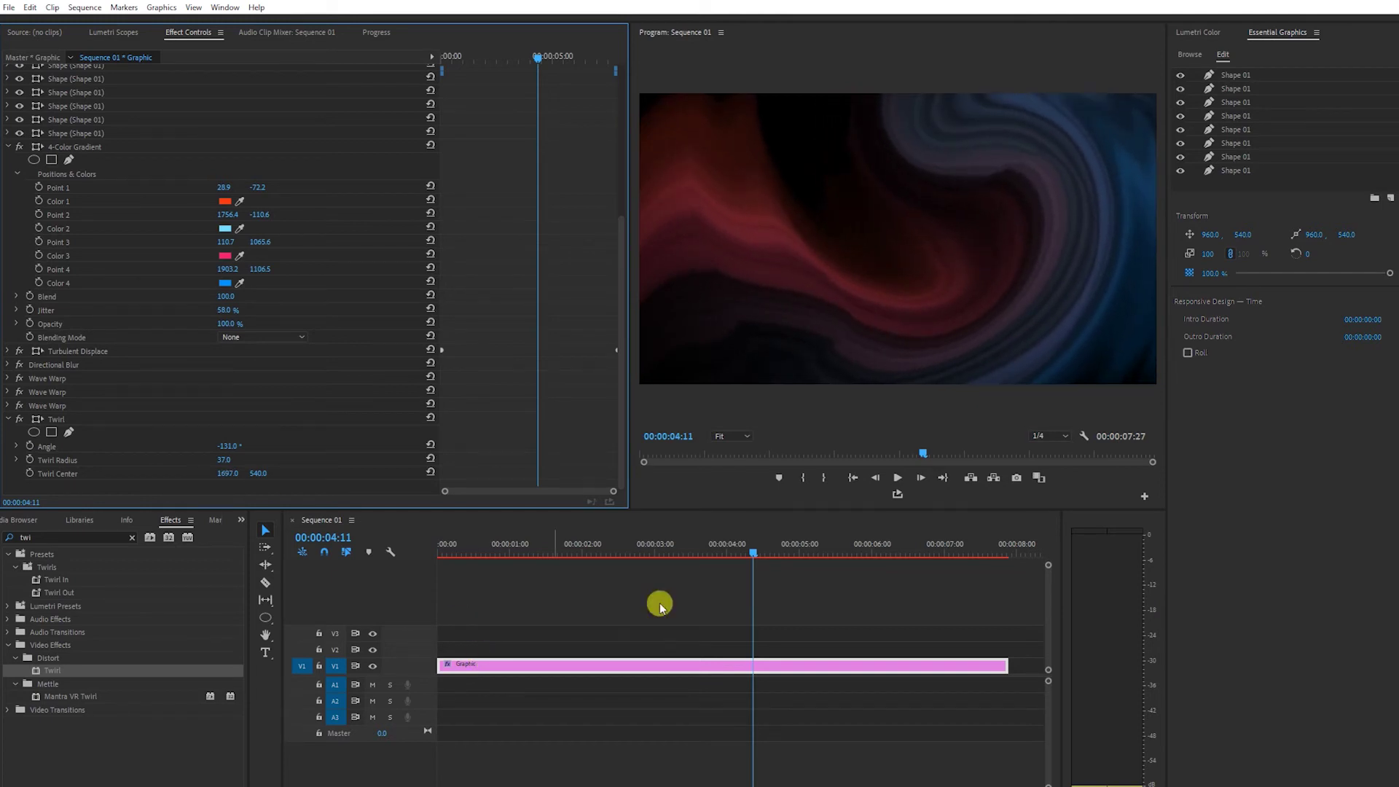
{"action": "mouse_move", "coordinate": [625, 552]}
{"action": "left_mouse_down"}
{"action": "mouse_move", "coordinate": [542, 554]}
{"action": "mouse_move", "coordinate": [770, 545]}
{"action": "mouse_move", "coordinate": [680, 553]}
{"action": "left_mouse_up"}
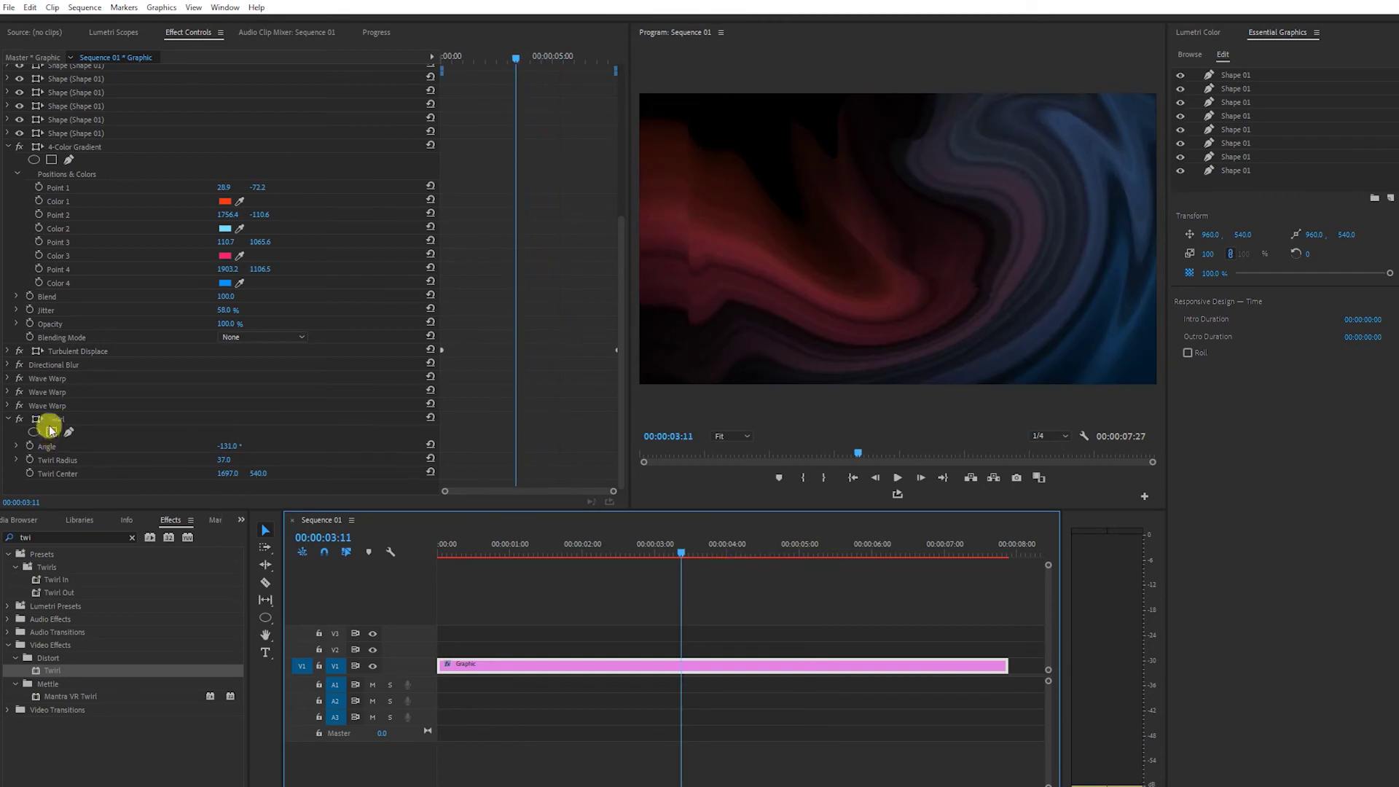
{"action": "left_click_drag", "start_coordinate": [56, 419], "coordinate": [62, 376]}
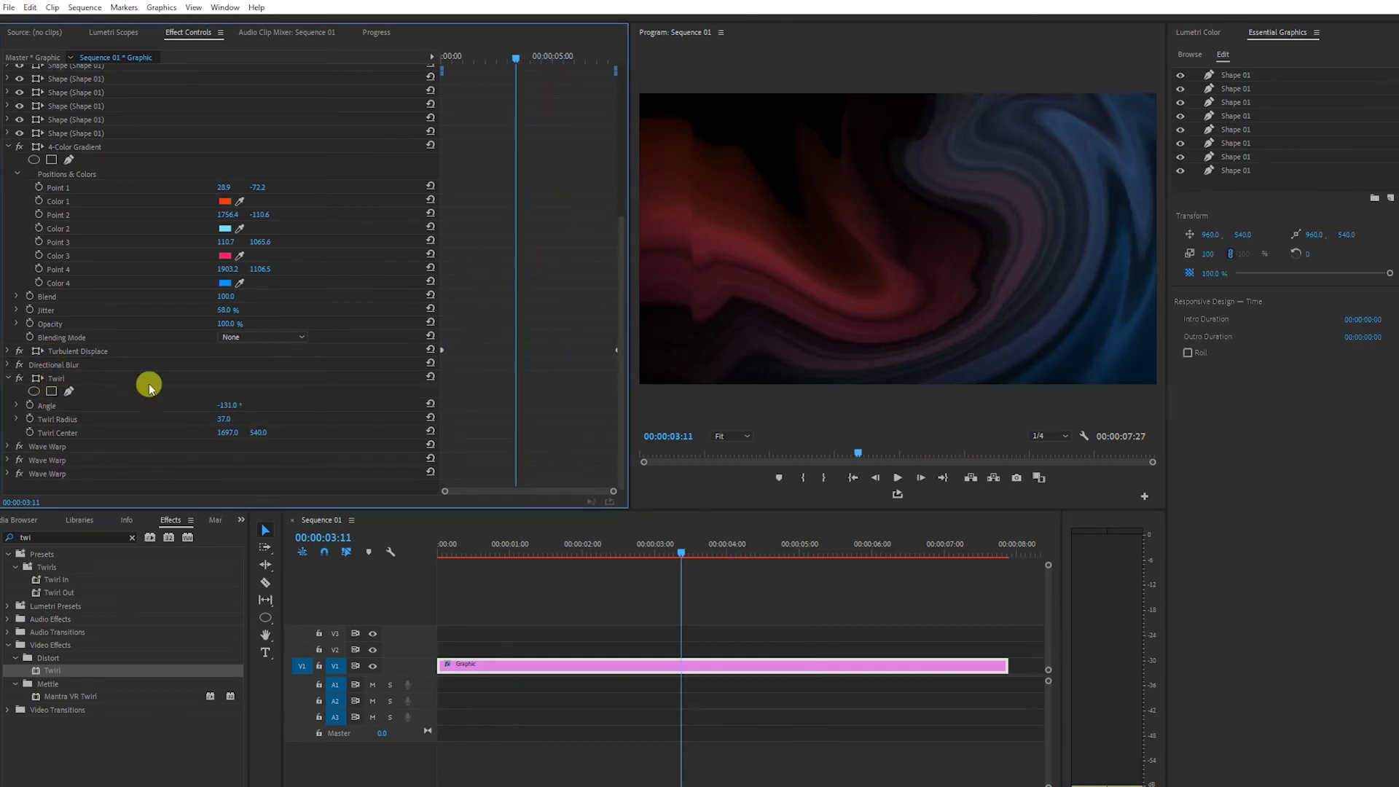
{"action": "mouse_move", "coordinate": [227, 405]}
{"action": "left_mouse_down"}
{"action": "mouse_move", "coordinate": [182, 405]}
{"action": "mouse_move", "coordinate": [219, 419]}
{"action": "mouse_move", "coordinate": [182, 432]}
{"action": "mouse_move", "coordinate": [251, 432]}
{"action": "left_mouse_up"}
{"action": "left_click", "coordinate": [48, 378]}
Step: Delete the Twirl effect and reselect the graphic clip
{"action": "key", "text": "Delete"}
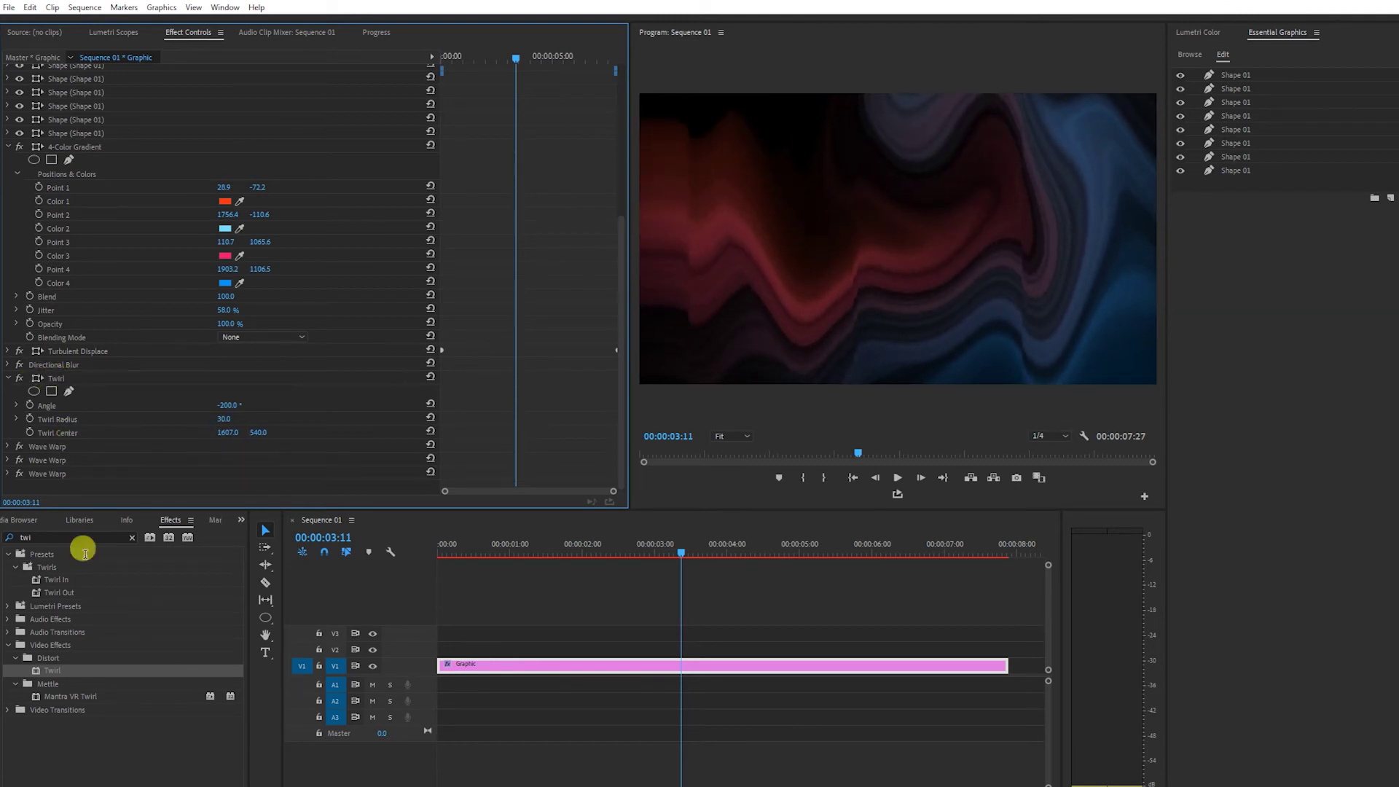
{"action": "left_click", "coordinate": [51, 538]}
{"action": "left_click", "coordinate": [132, 538]}
{"action": "left_click", "coordinate": [556, 615]}
{"action": "left_click", "coordinate": [624, 664]}
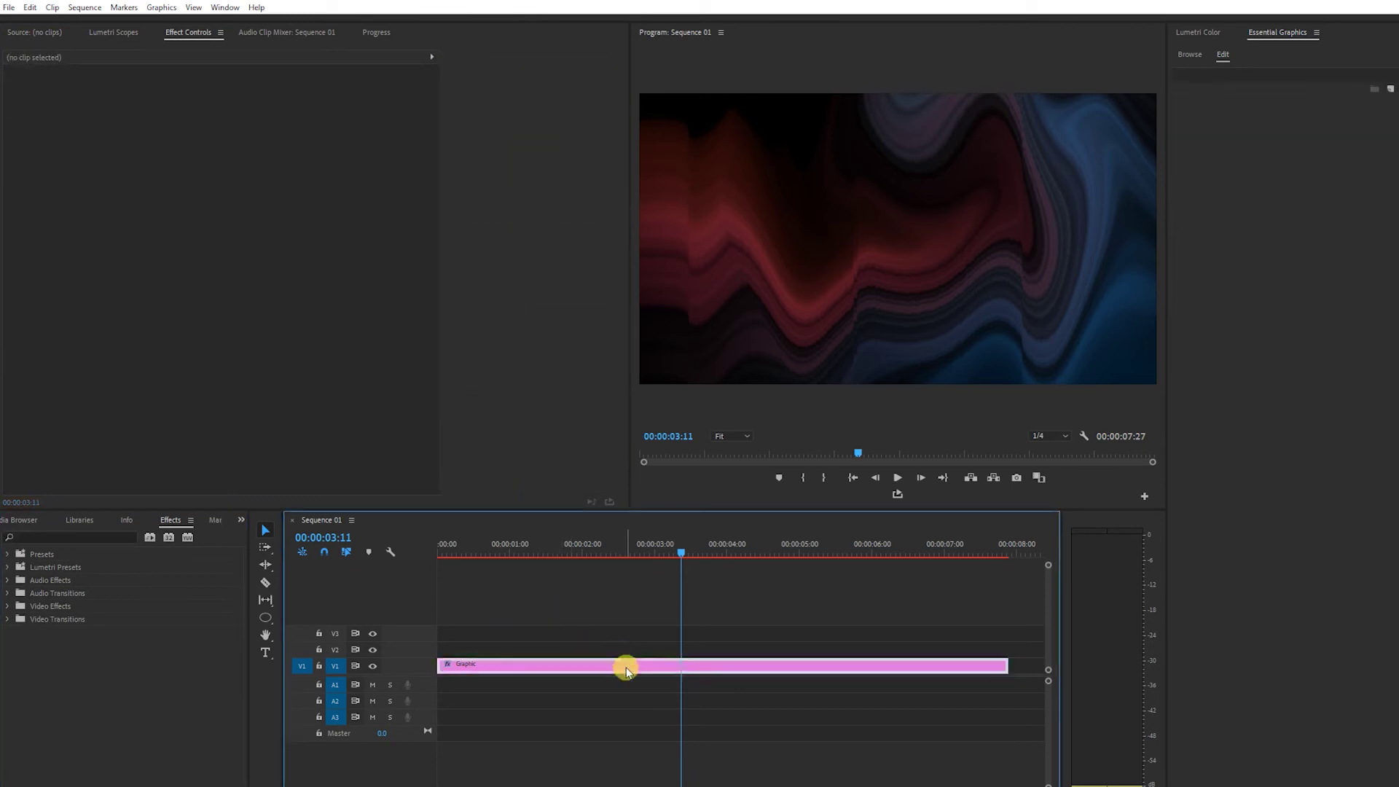
Step: Re-add Twirl, move it to the end of the stack, and rough in angle and radius
{"action": "left_click", "coordinate": [58, 537]}
{"action": "type", "text": "twi"}
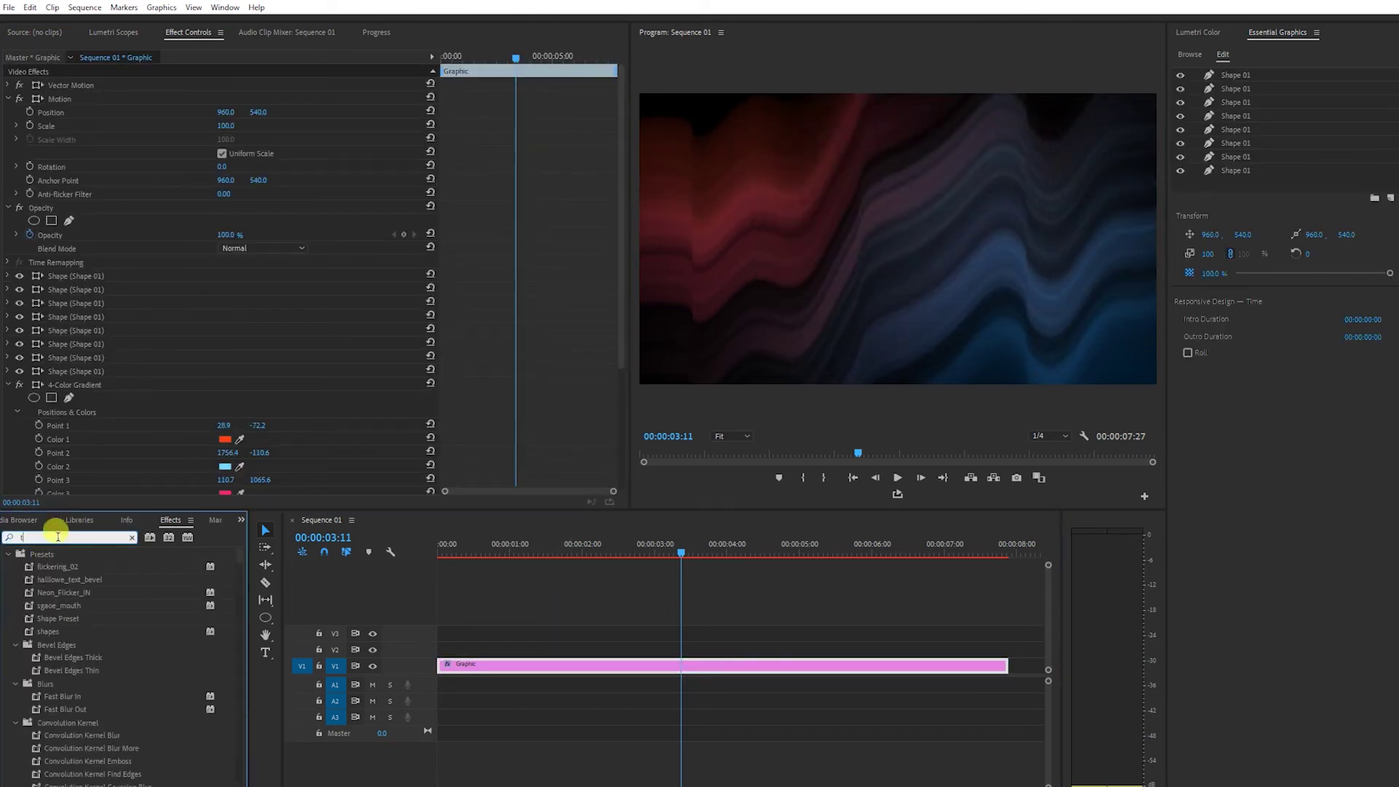
{"action": "left_click_drag", "start_coordinate": [35, 669], "coordinate": [96, 487]}
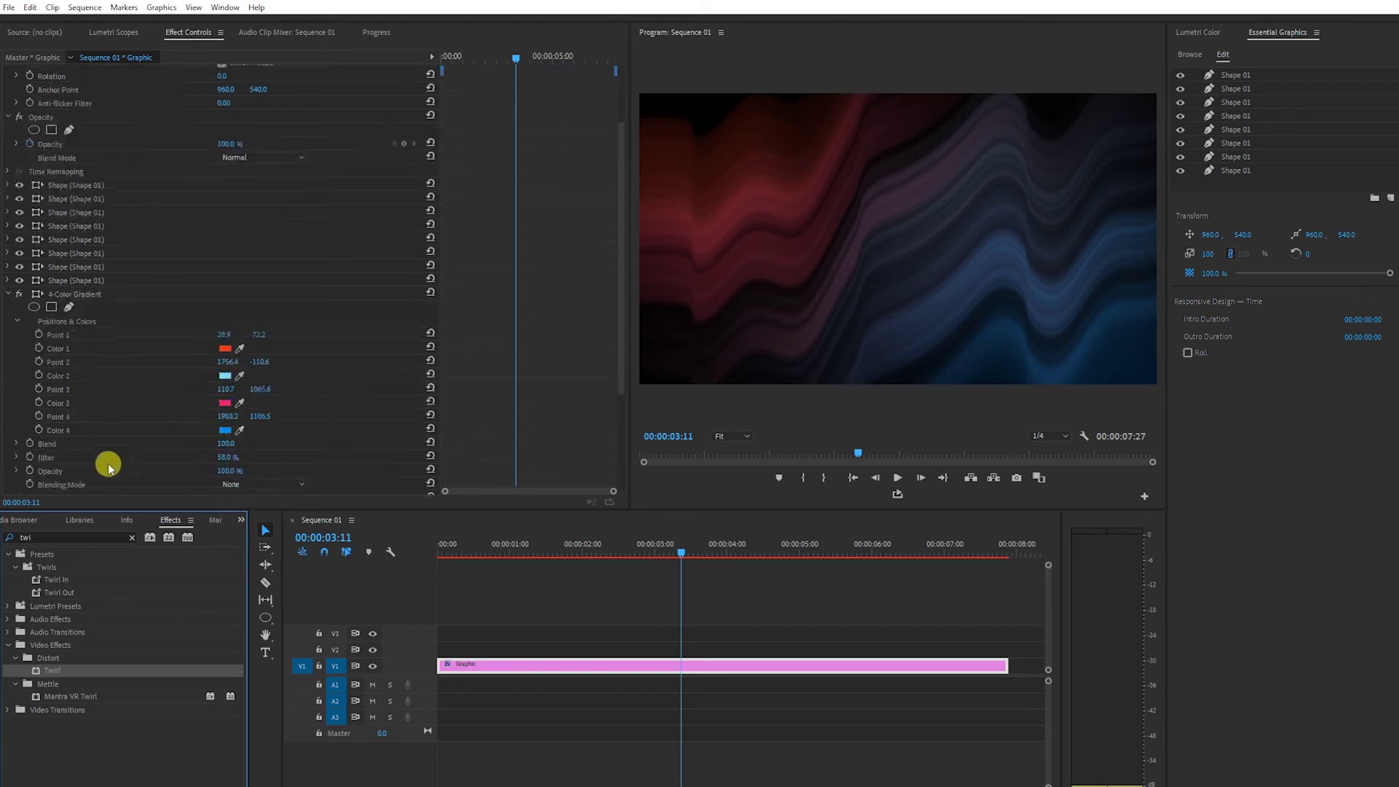
{"action": "left_click_drag", "start_coordinate": [56, 353], "coordinate": [62, 481]}
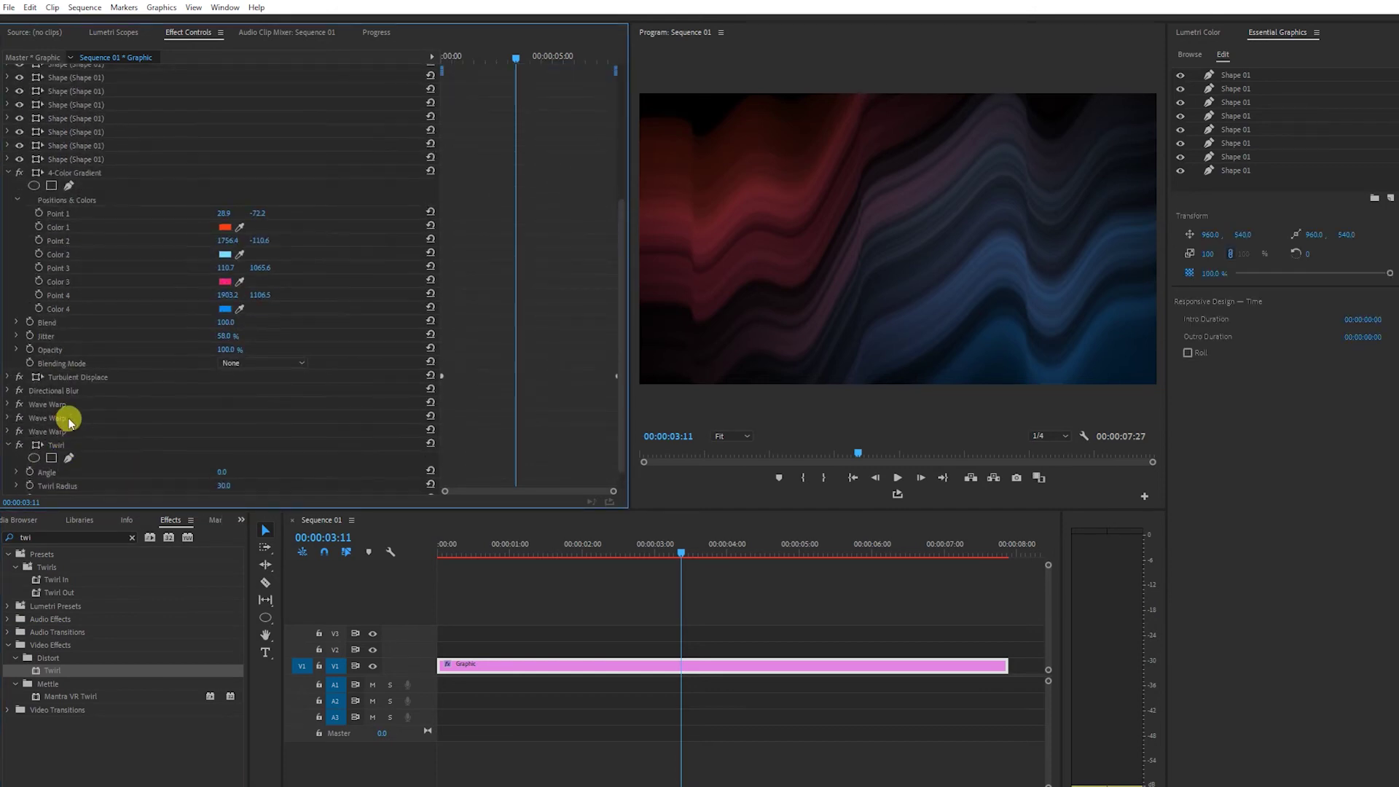
{"action": "mouse_move", "coordinate": [222, 446]}
{"action": "left_mouse_down"}
{"action": "mouse_move", "coordinate": [221, 463]}
{"action": "mouse_move", "coordinate": [246, 475]}
{"action": "mouse_move", "coordinate": [191, 446]}
{"action": "mouse_move", "coordinate": [104, 446]}
{"action": "left_mouse_up"}
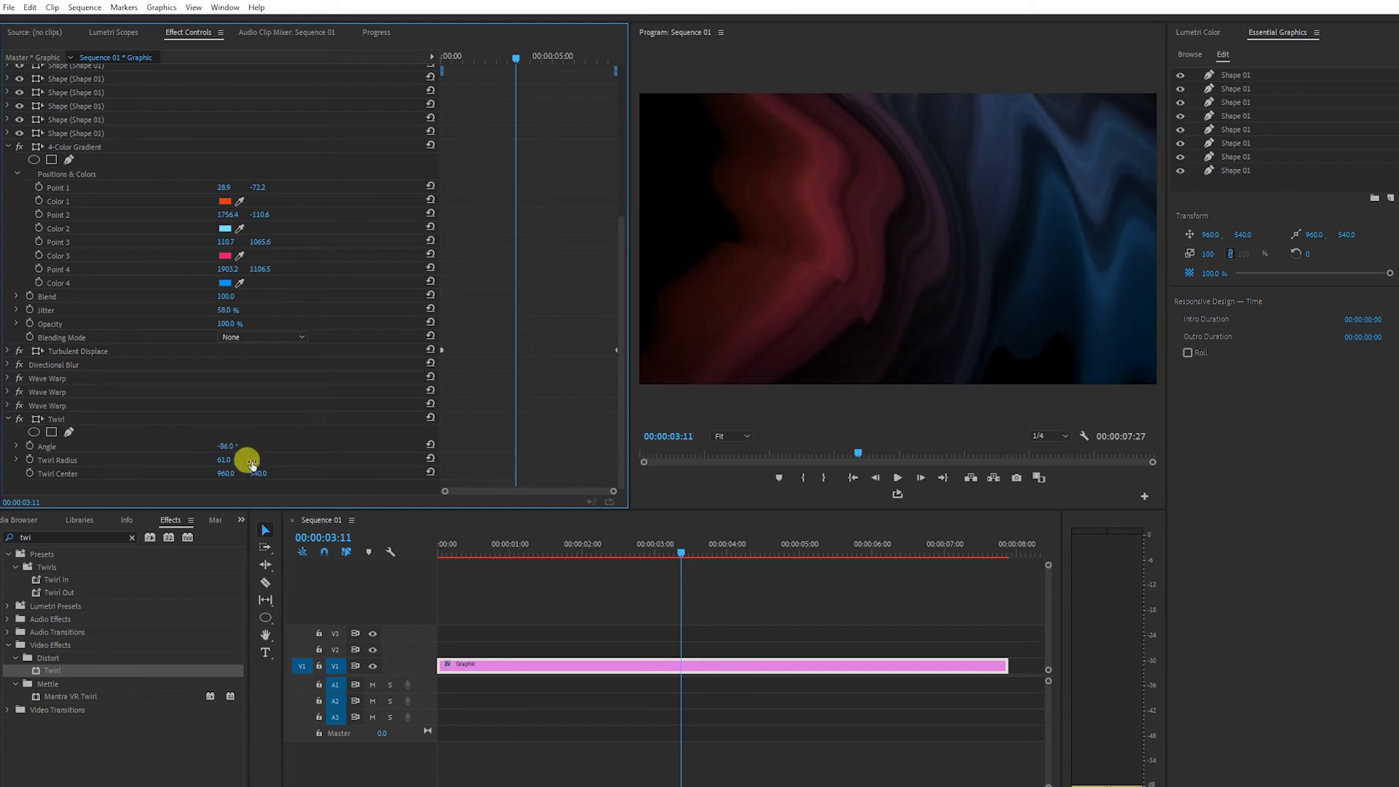
{"action": "left_click_drag", "start_coordinate": [248, 460], "coordinate": [218, 460]}
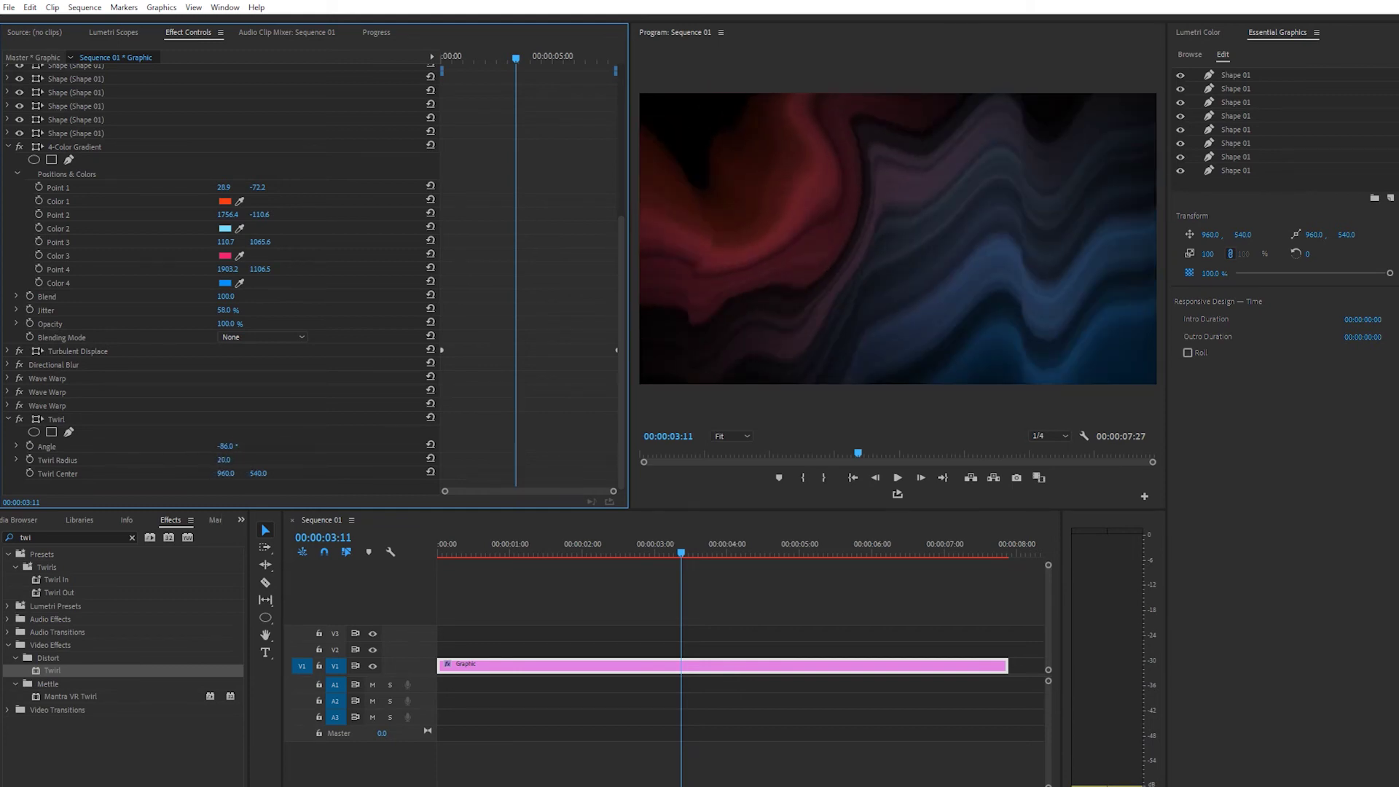
Step: Set Pinning to All Edges on the third and second Wave Warps
{"action": "left_click", "coordinate": [8, 406]}
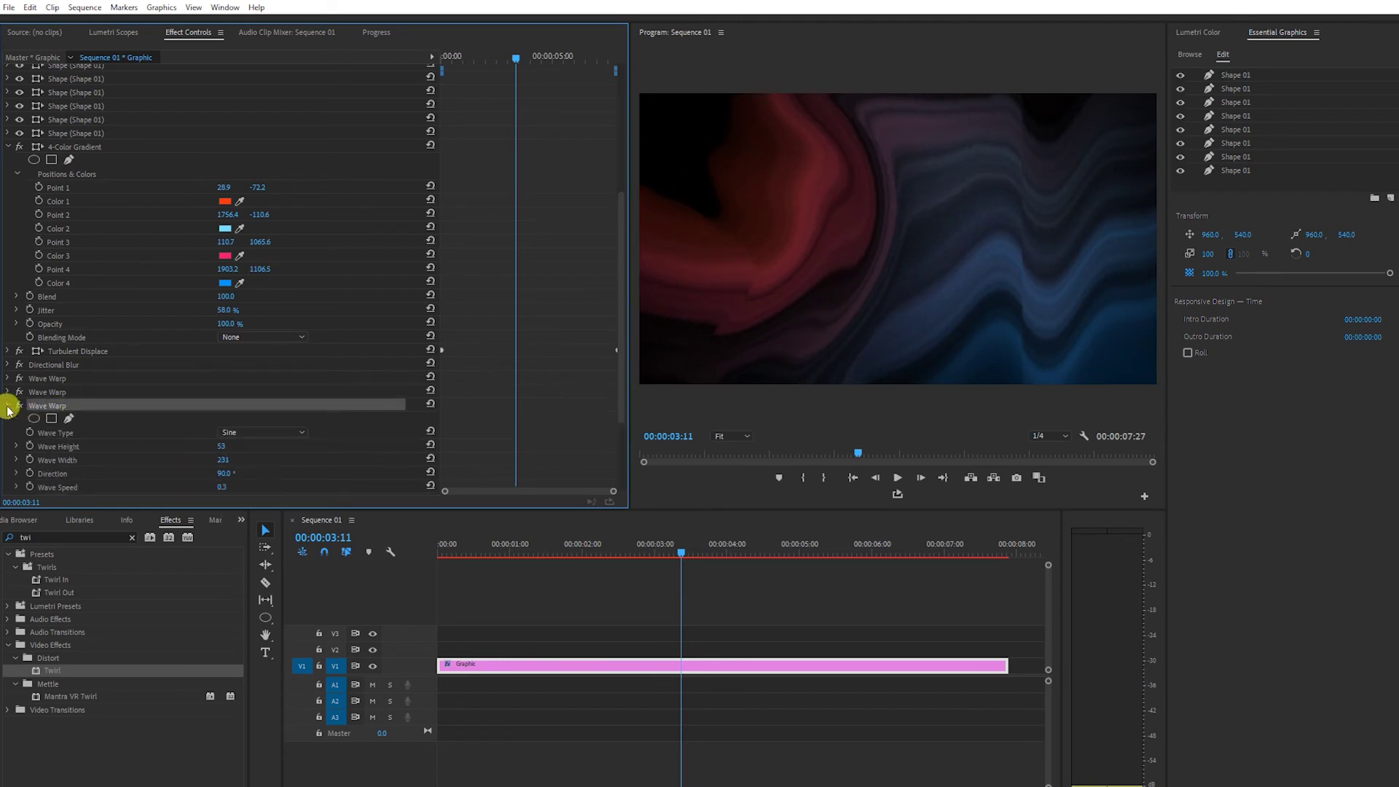
{"action": "scroll", "coordinate": [312, 428], "scroll_direction": "down", "scroll_amount": 3}
{"action": "left_click", "coordinate": [288, 424]}
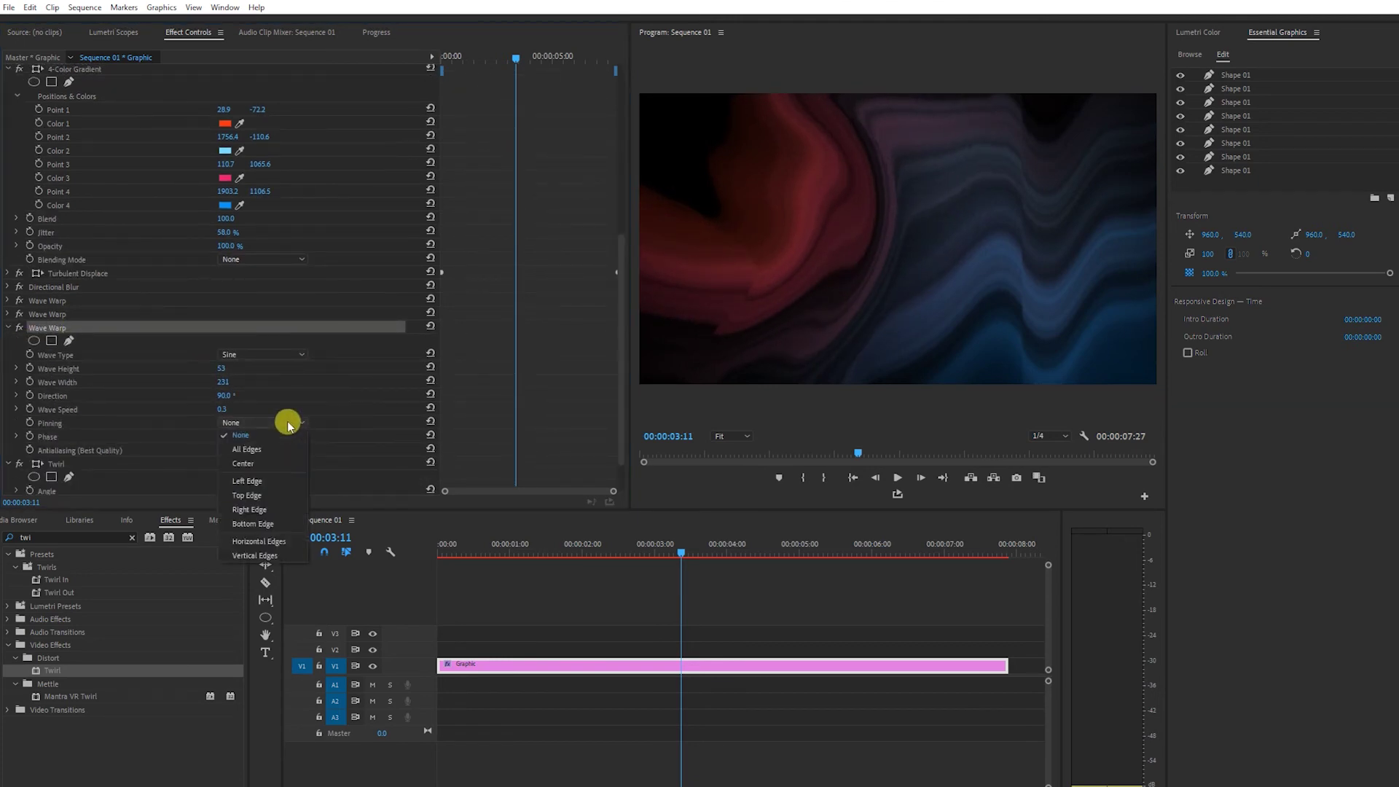
{"action": "left_click", "coordinate": [270, 449]}
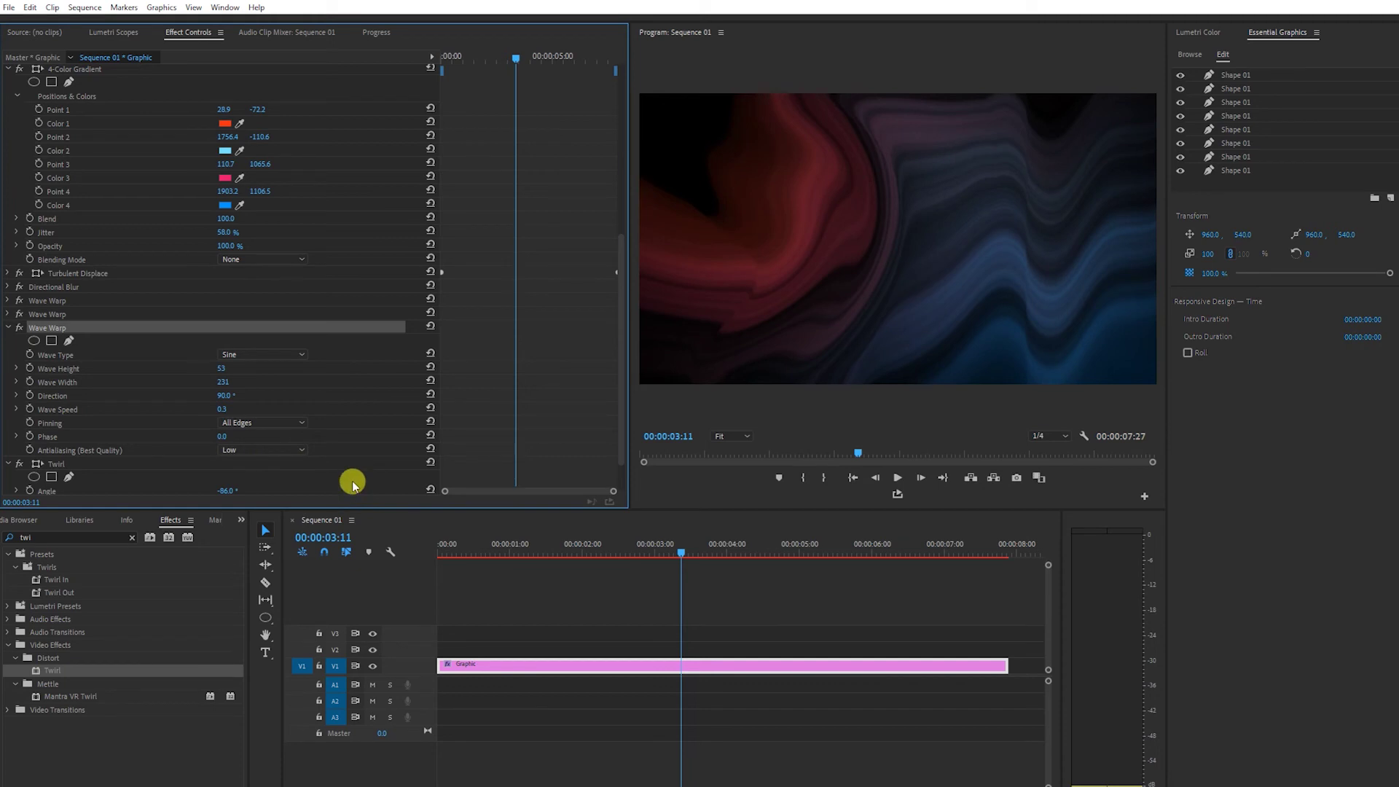
{"action": "left_click", "coordinate": [8, 328]}
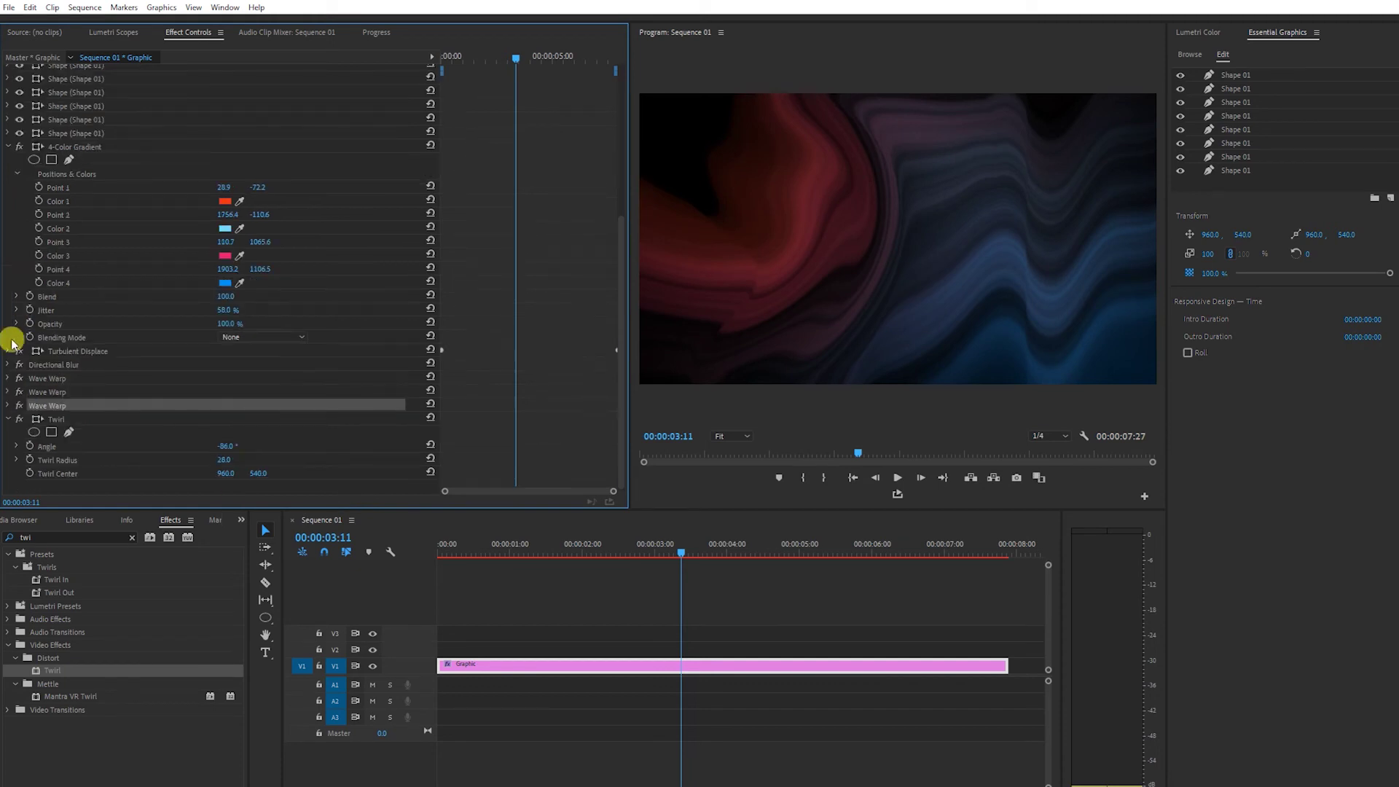
{"action": "left_click", "coordinate": [43, 392]}
{"action": "left_click", "coordinate": [8, 392]}
{"action": "scroll", "coordinate": [281, 444], "scroll_direction": "down", "scroll_amount": 2}
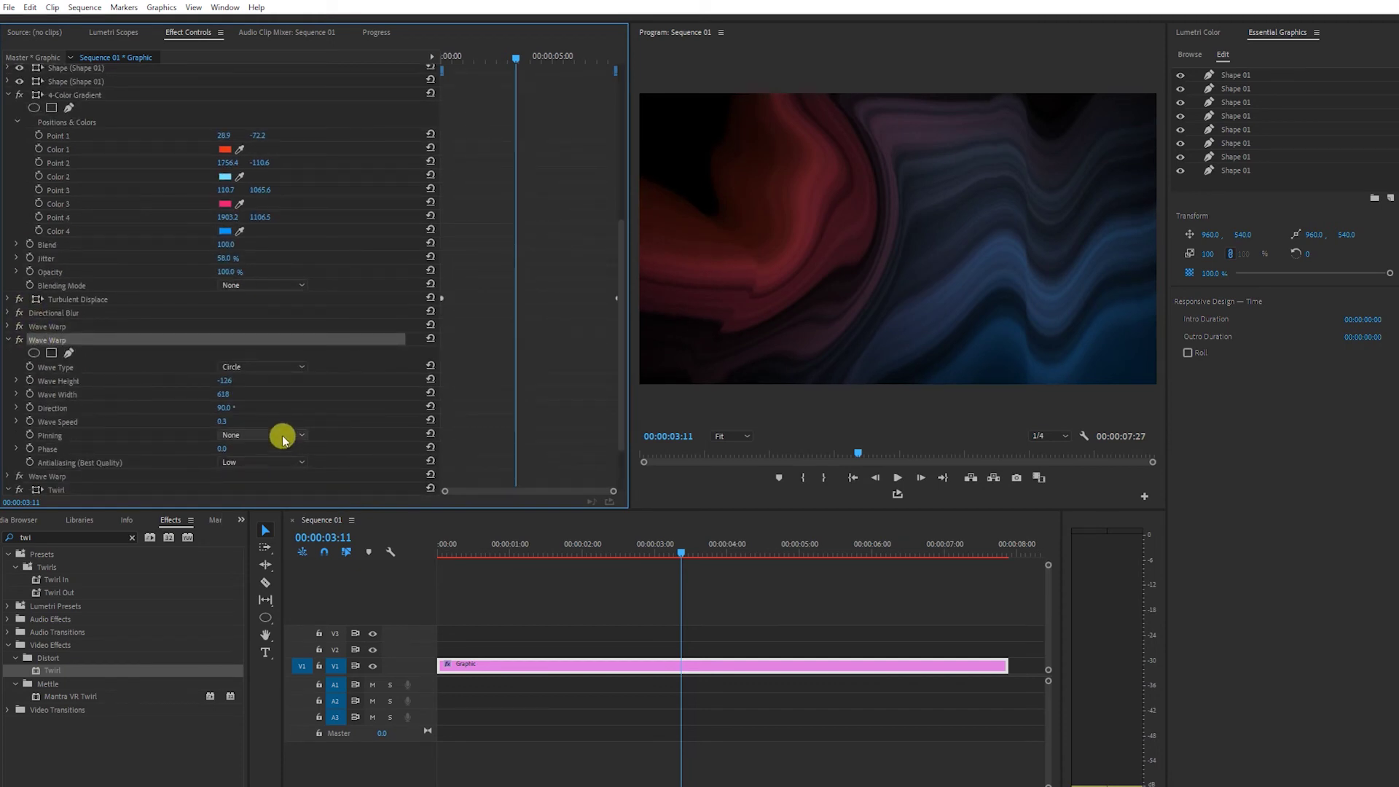
{"action": "left_click", "coordinate": [282, 439]}
{"action": "left_click", "coordinate": [262, 554]}
{"action": "left_click", "coordinate": [7, 340]}
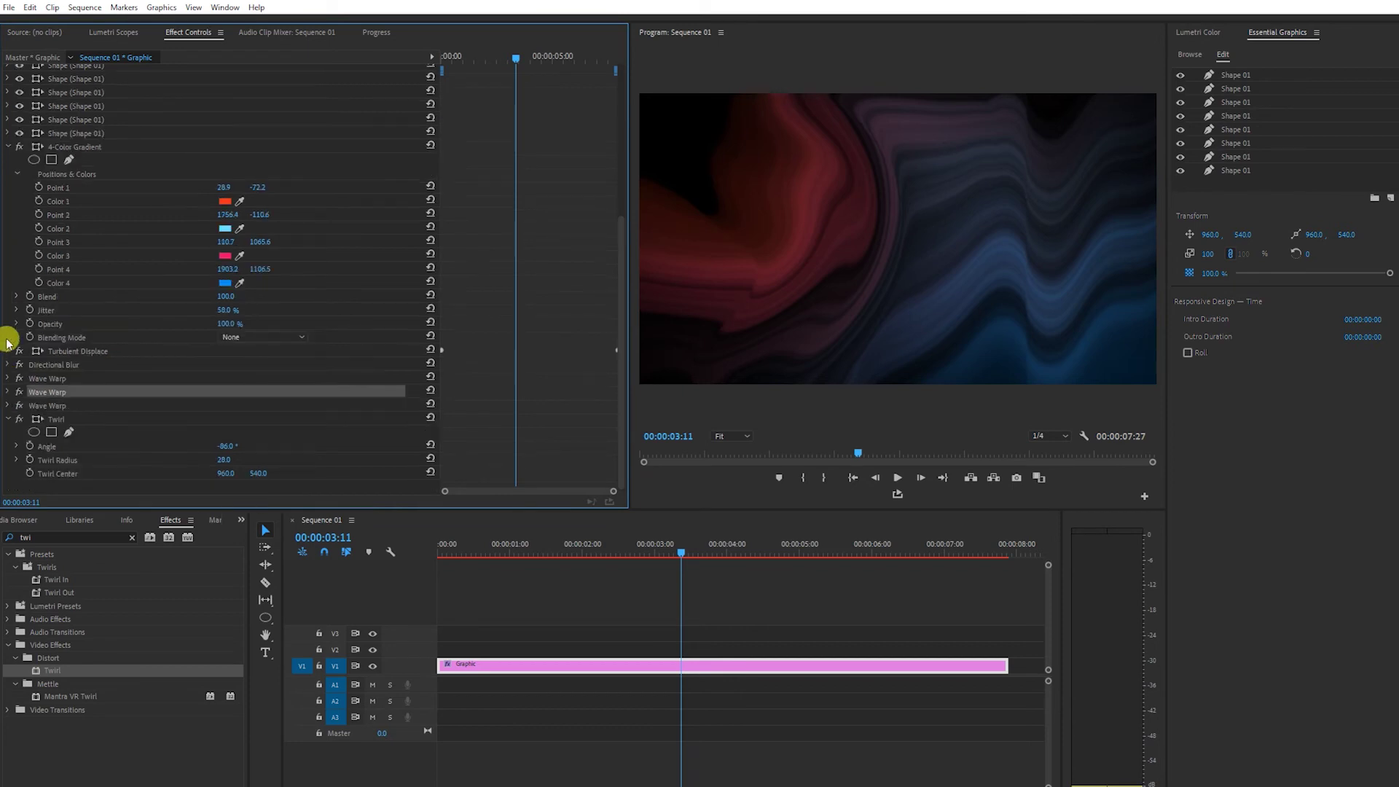
Step: Leave the first Wave Warp's pinning unchanged and collapse it
{"action": "left_click", "coordinate": [32, 378]}
{"action": "left_click", "coordinate": [8, 378]}
{"action": "scroll", "coordinate": [243, 415], "scroll_direction": "down", "scroll_amount": 3}
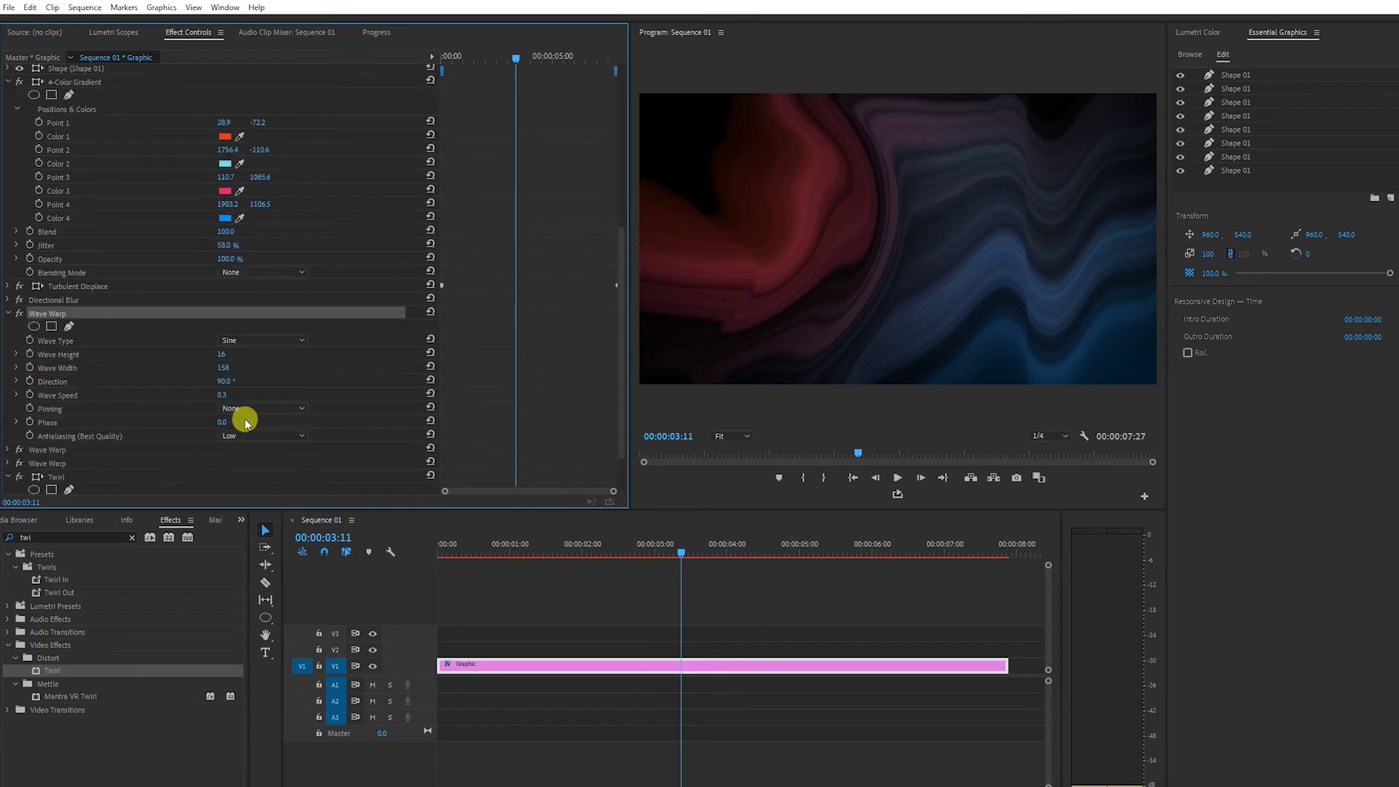
{"action": "left_click", "coordinate": [269, 409]}
{"action": "left_click", "coordinate": [279, 423]}
{"action": "left_click", "coordinate": [9, 313]}
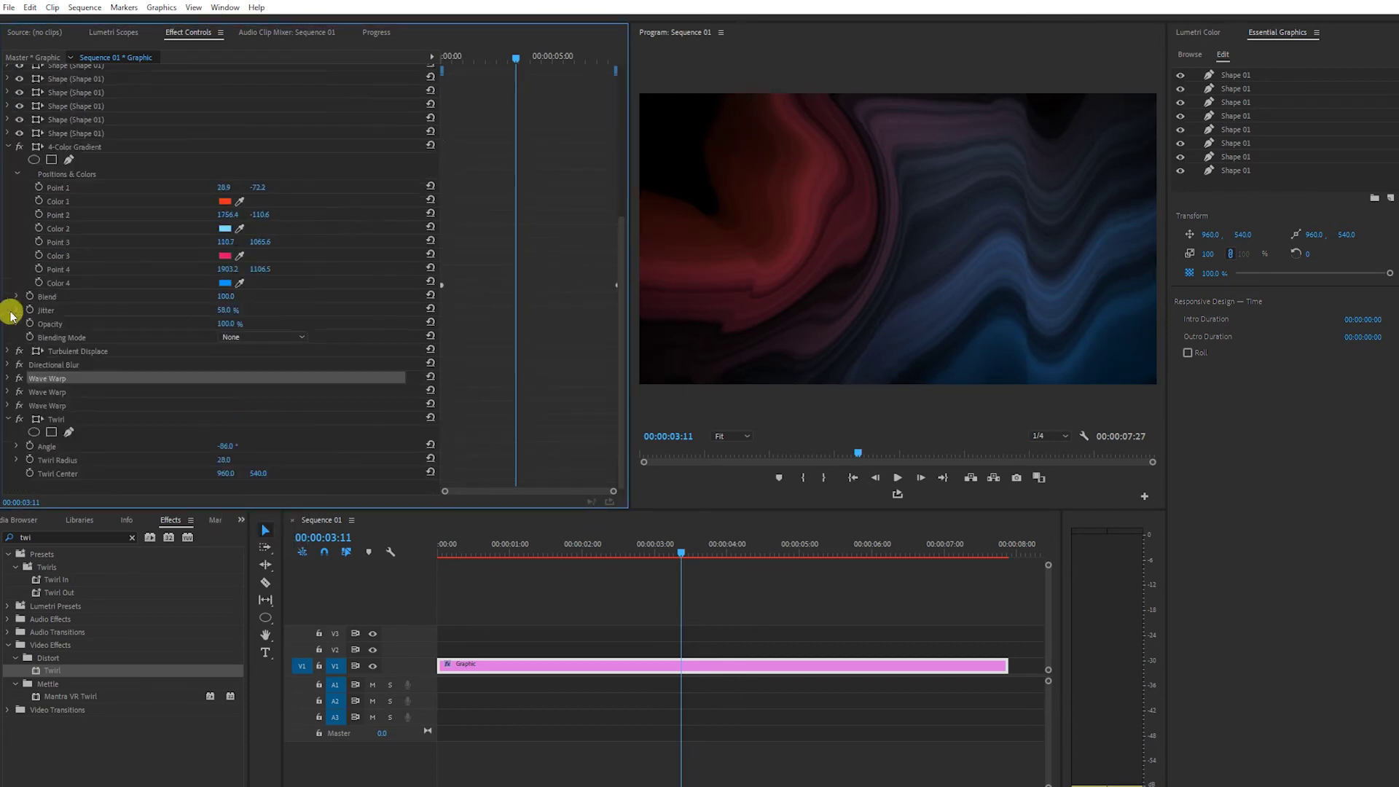
Step: Set the Twirl to angle -135° and centre 1686, 989, then preview around two seconds
{"action": "mouse_move", "coordinate": [227, 446]}
{"action": "left_mouse_down"}
{"action": "mouse_move", "coordinate": [186, 446]}
{"action": "mouse_move", "coordinate": [306, 473]}
{"action": "left_mouse_up"}
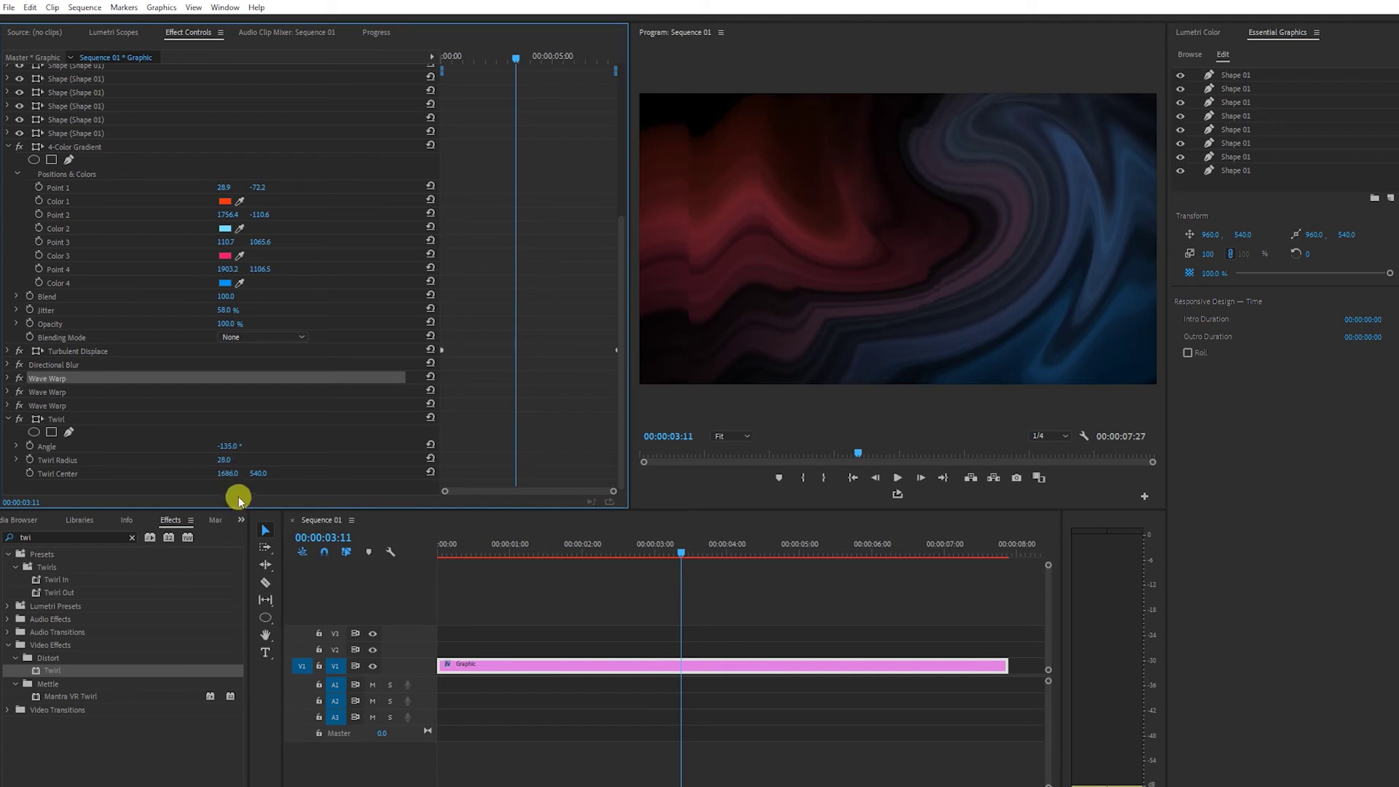
{"action": "mouse_move", "coordinate": [255, 473]}
{"action": "left_mouse_down"}
{"action": "mouse_move", "coordinate": [306, 473]}
{"action": "mouse_move", "coordinate": [248, 473]}
{"action": "left_mouse_up"}
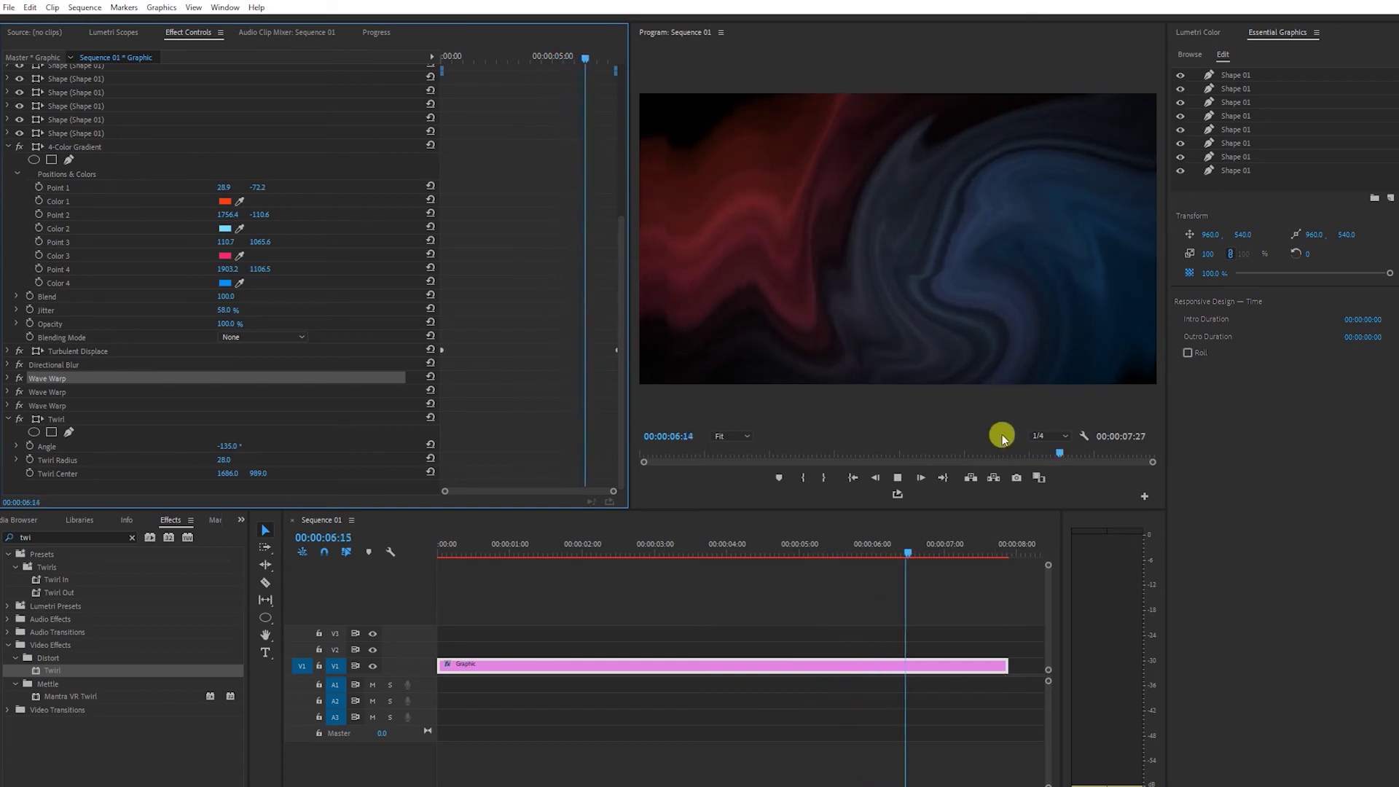
{"action": "key", "text": "space"}
{"action": "left_click_drag", "start_coordinate": [939, 552], "coordinate": [589, 554]}
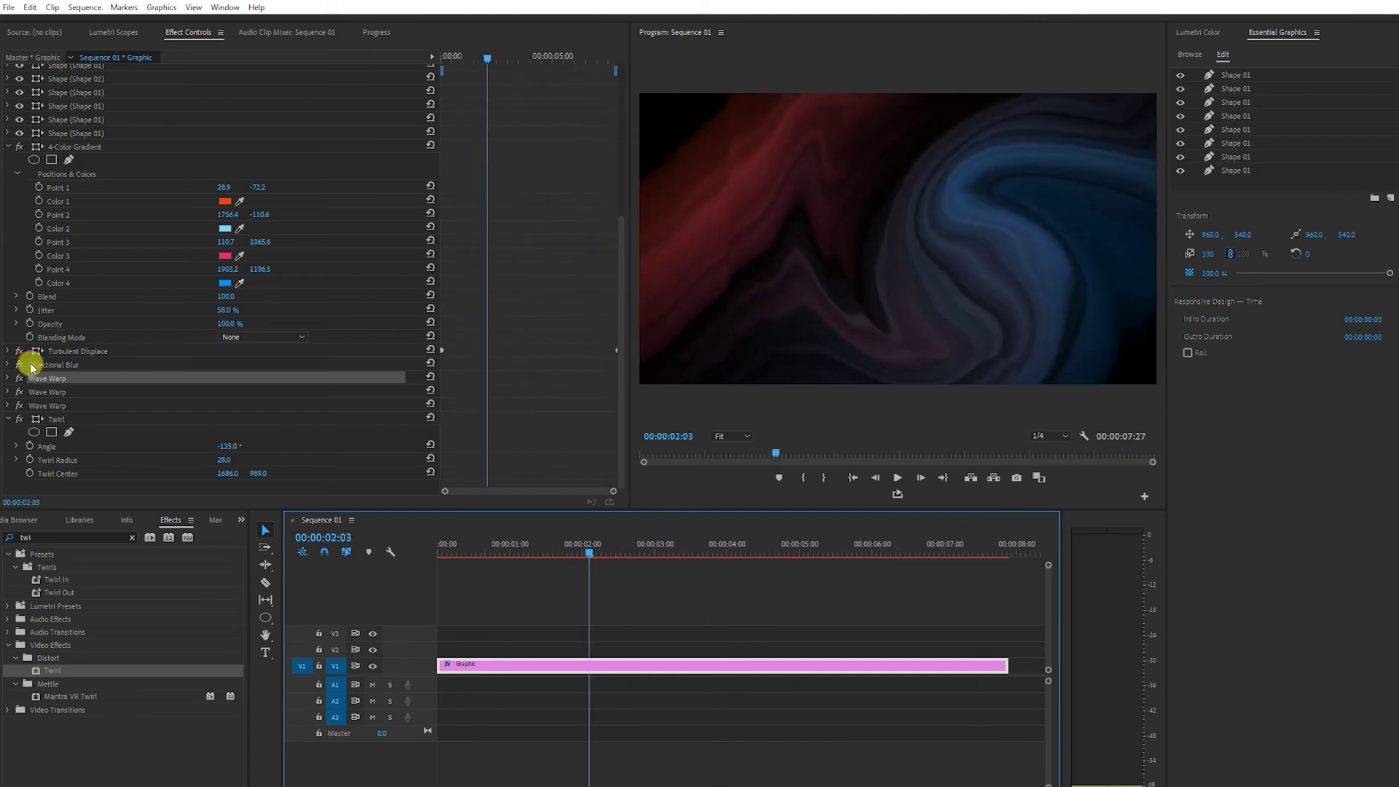
Step: Move gradient Point 1 to 206.9, 185.2 and Point 4 to 1253.1, 803.4
{"action": "left_click", "coordinate": [6, 420]}
{"action": "left_click", "coordinate": [371, 204]}
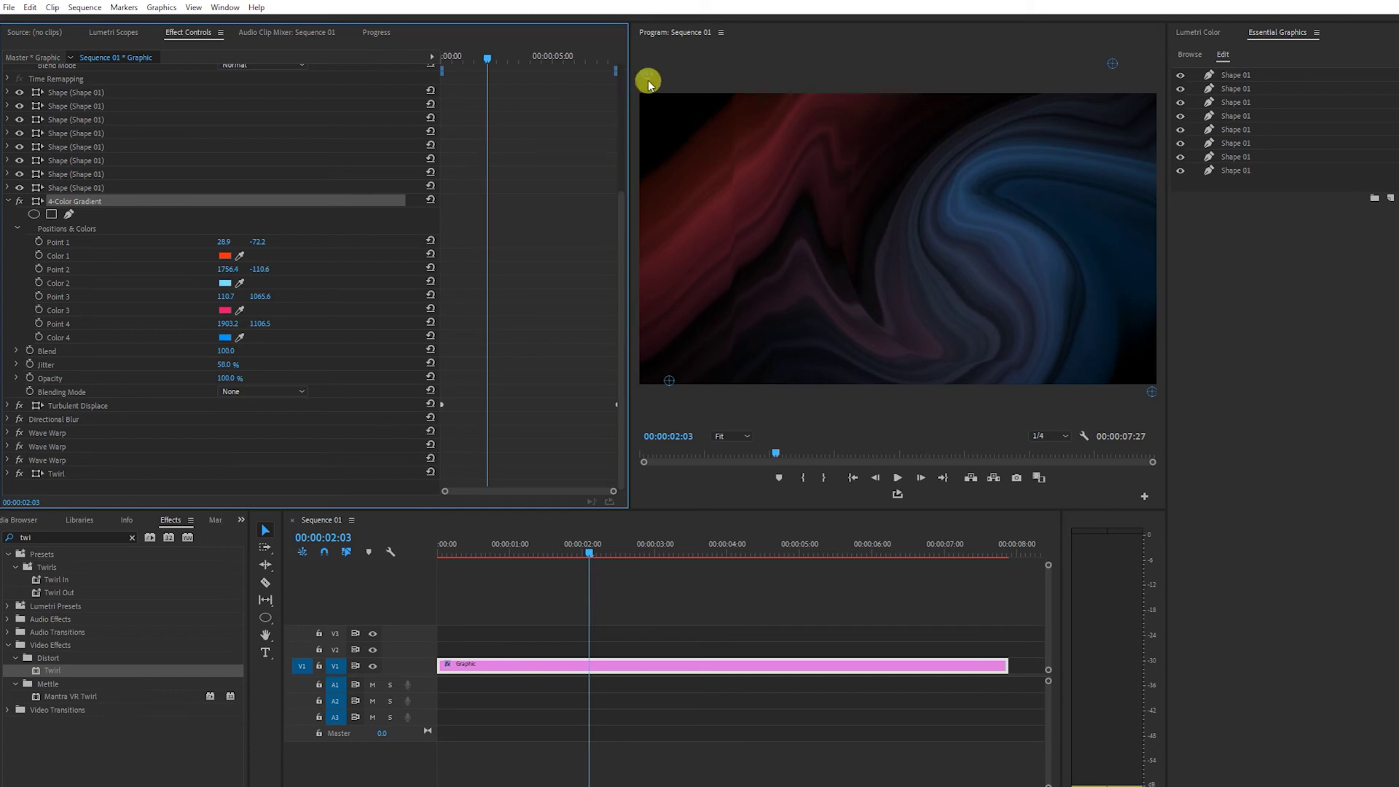
{"action": "left_click_drag", "start_coordinate": [648, 82], "coordinate": [688, 128]}
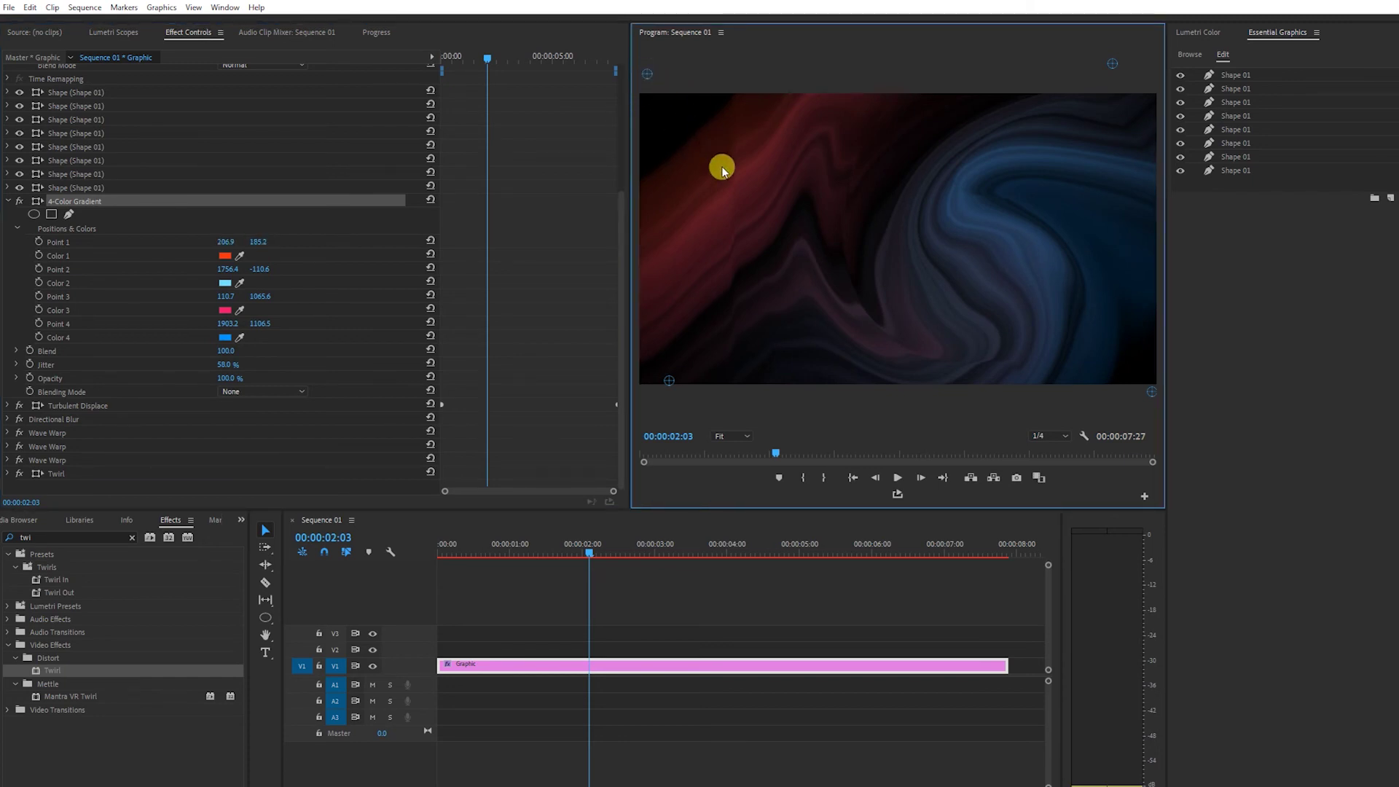
{"action": "left_click_drag", "start_coordinate": [1161, 395], "coordinate": [978, 313]}
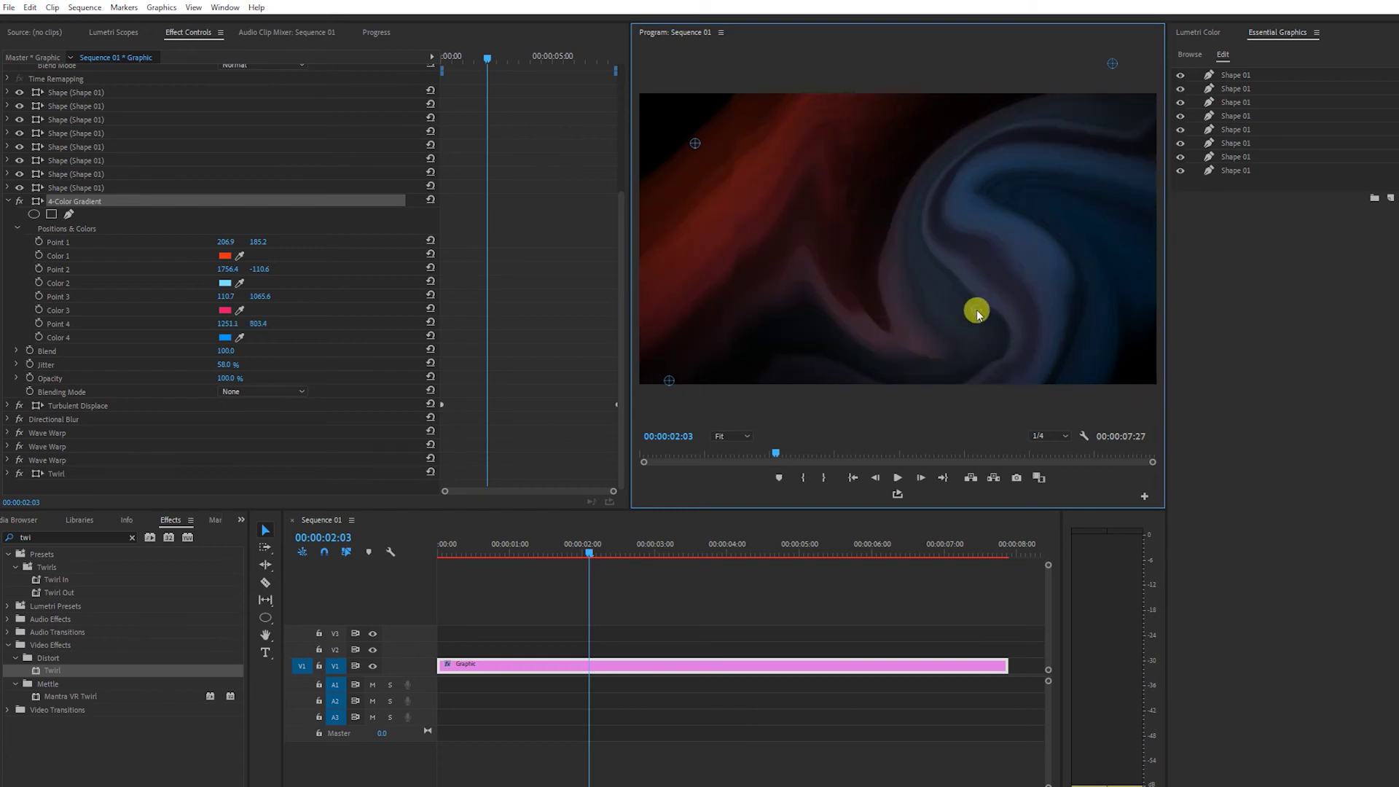
{"action": "double_click", "coordinate": [29, 537]}
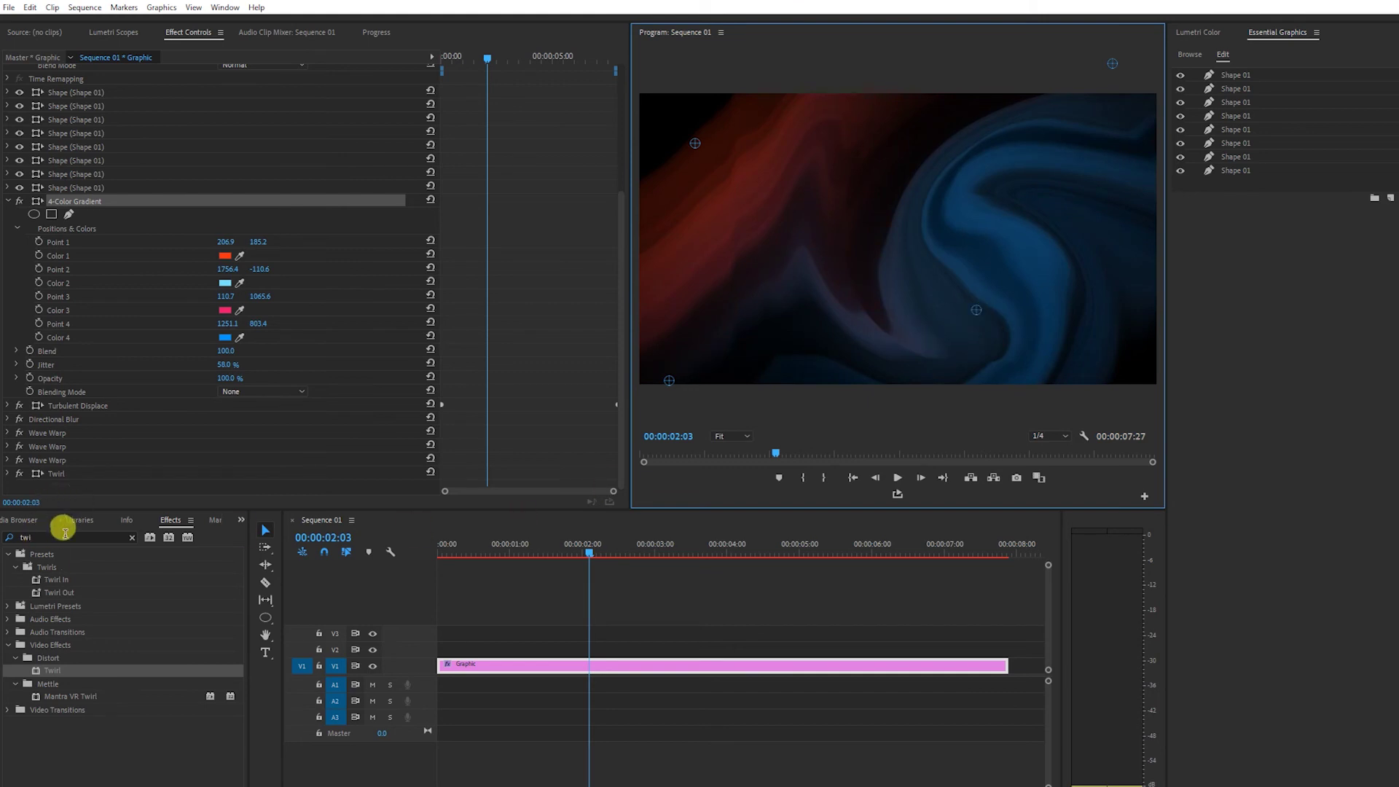
Step: Search for 'mirr' and add the Mirror effect to the Graphic clip
{"action": "type", "text": "mos"}
{"action": "mouse_move", "coordinate": [470, 552]}
{"action": "left_mouse_down"}
{"action": "mouse_move", "coordinate": [640, 546]}
{"action": "mouse_move", "coordinate": [577, 554]}
{"action": "left_mouse_up"}
{"action": "left_click", "coordinate": [552, 670]}
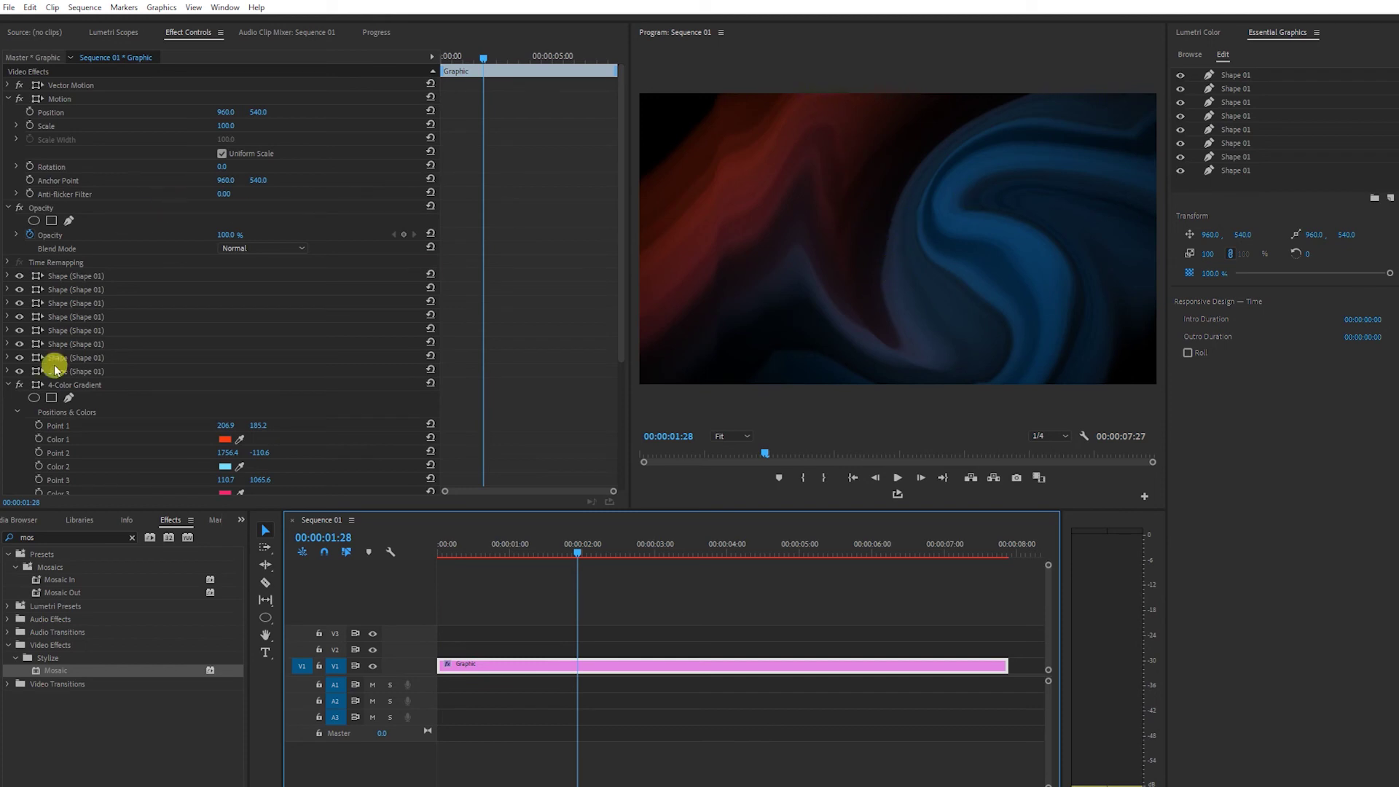
{"action": "left_click", "coordinate": [8, 387]}
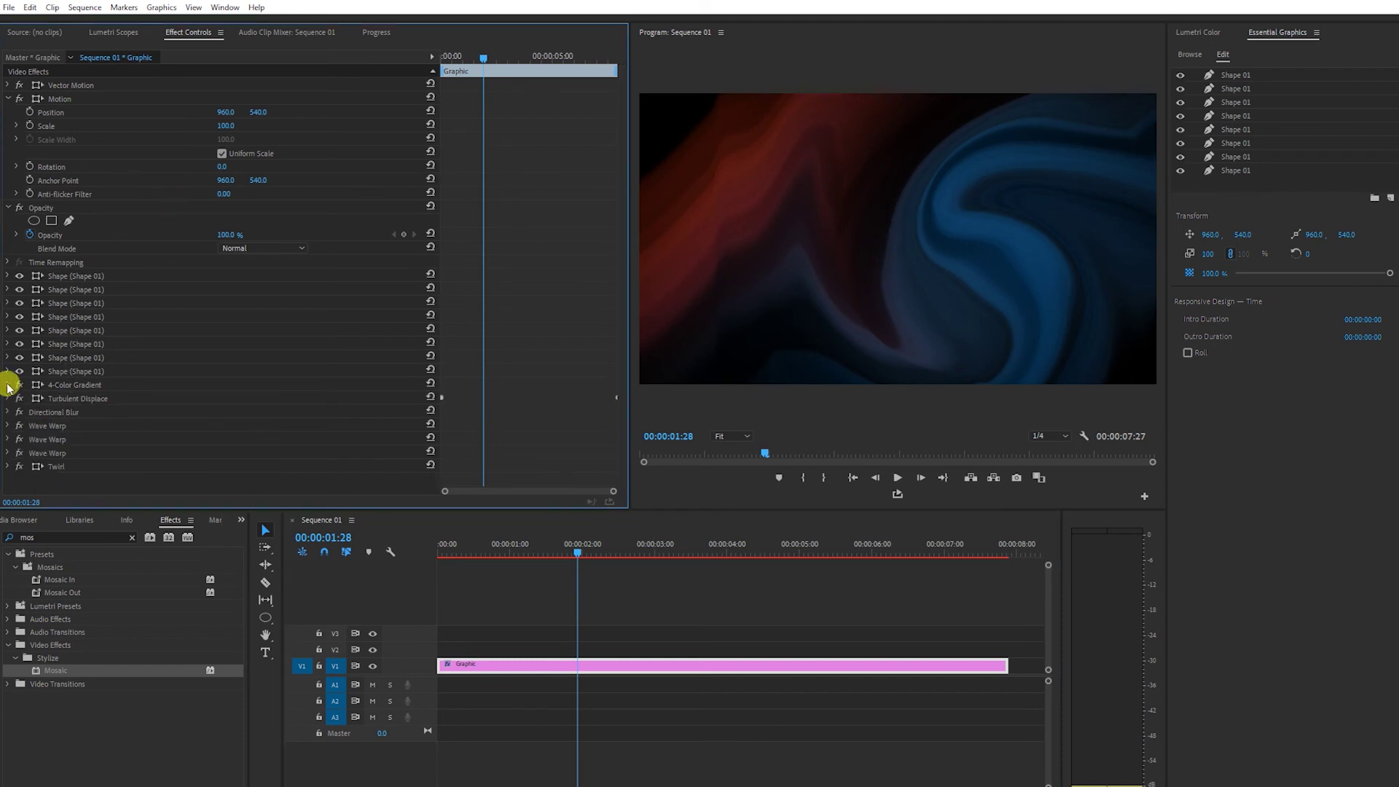
{"action": "double_click", "coordinate": [33, 537]}
{"action": "type", "text": "mirr"}
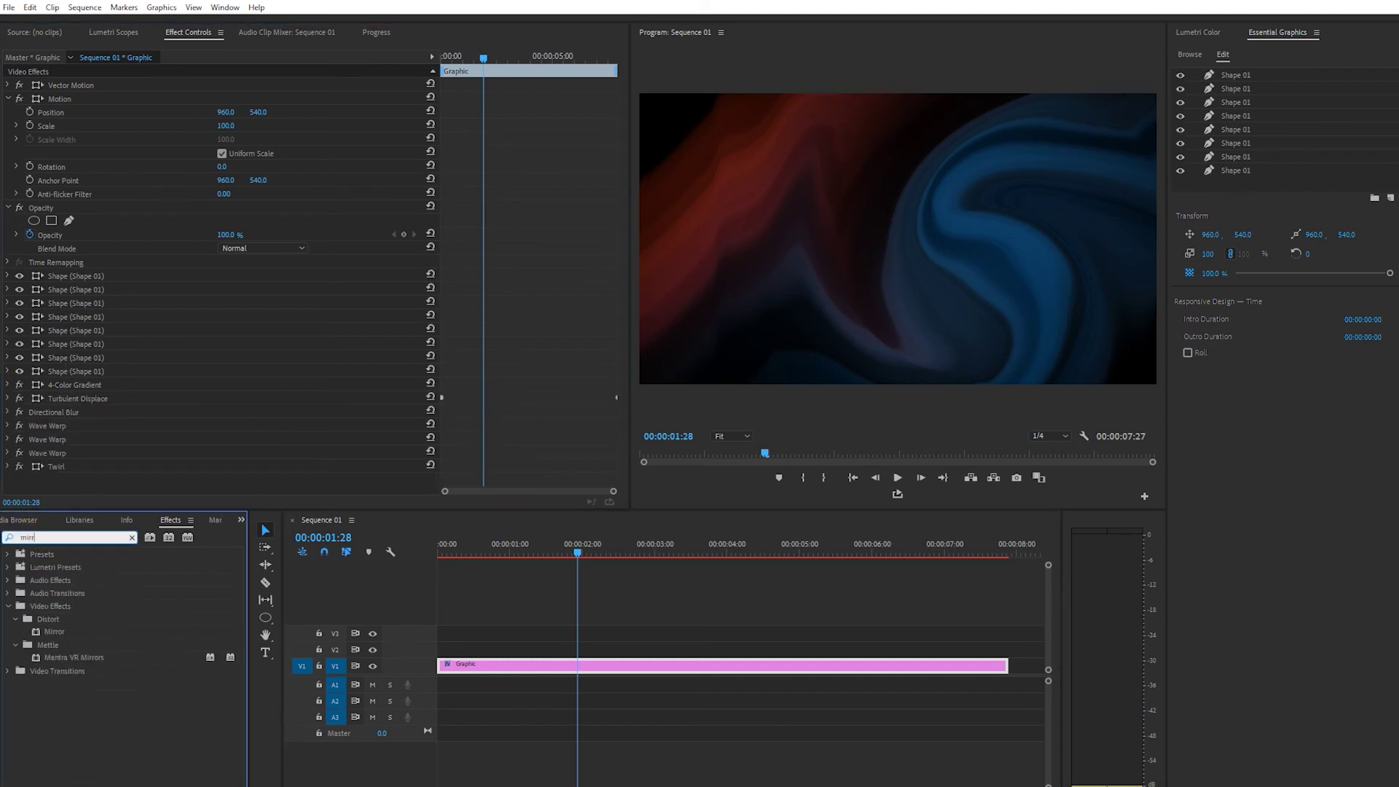
{"action": "mouse_move", "coordinate": [54, 631]}
{"action": "left_mouse_down"}
{"action": "mouse_move", "coordinate": [114, 377]}
{"action": "mouse_move", "coordinate": [77, 413]}
{"action": "left_mouse_up"}
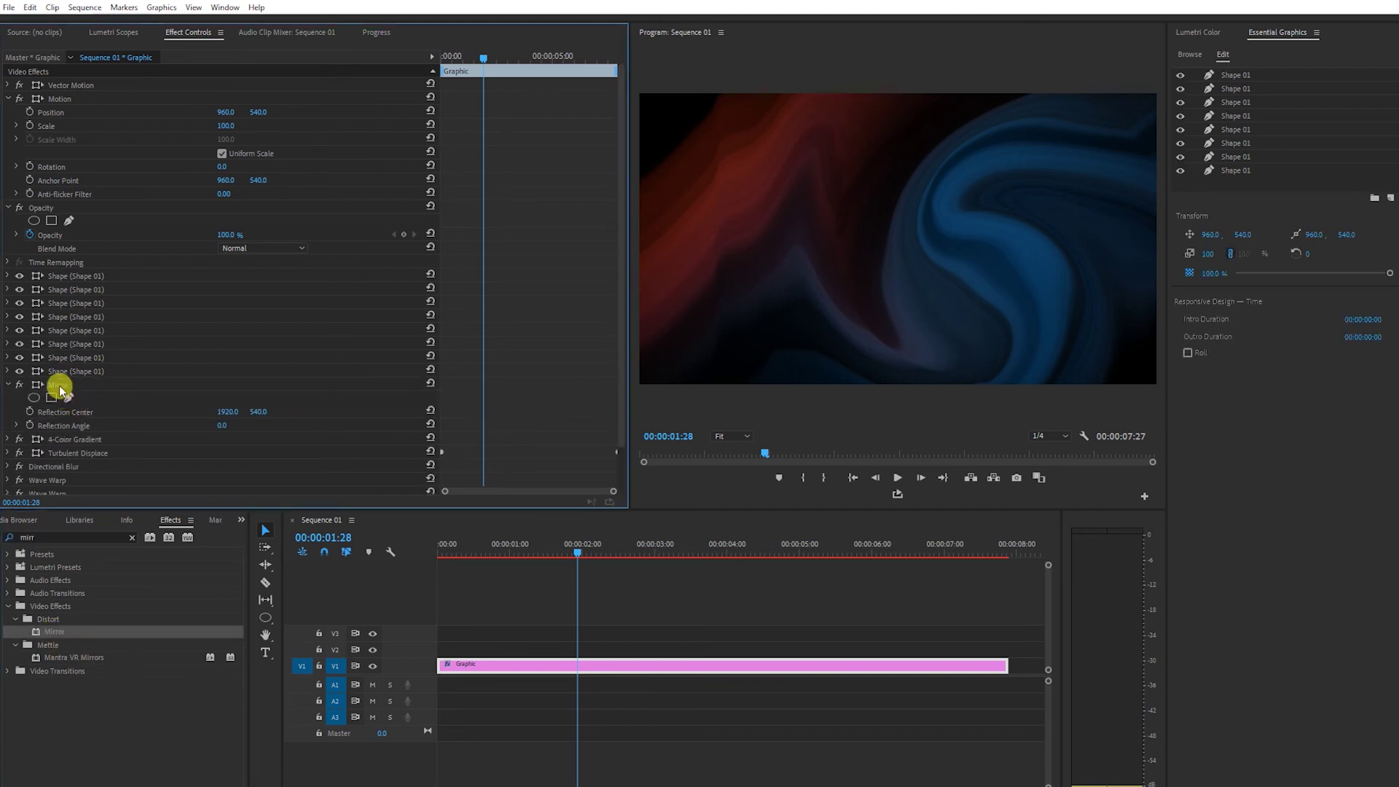
Step: Set the Mirror reflection centre to 1498.9, 796.2 and angle -82°, then switch it off
{"action": "left_click", "coordinate": [61, 391]}
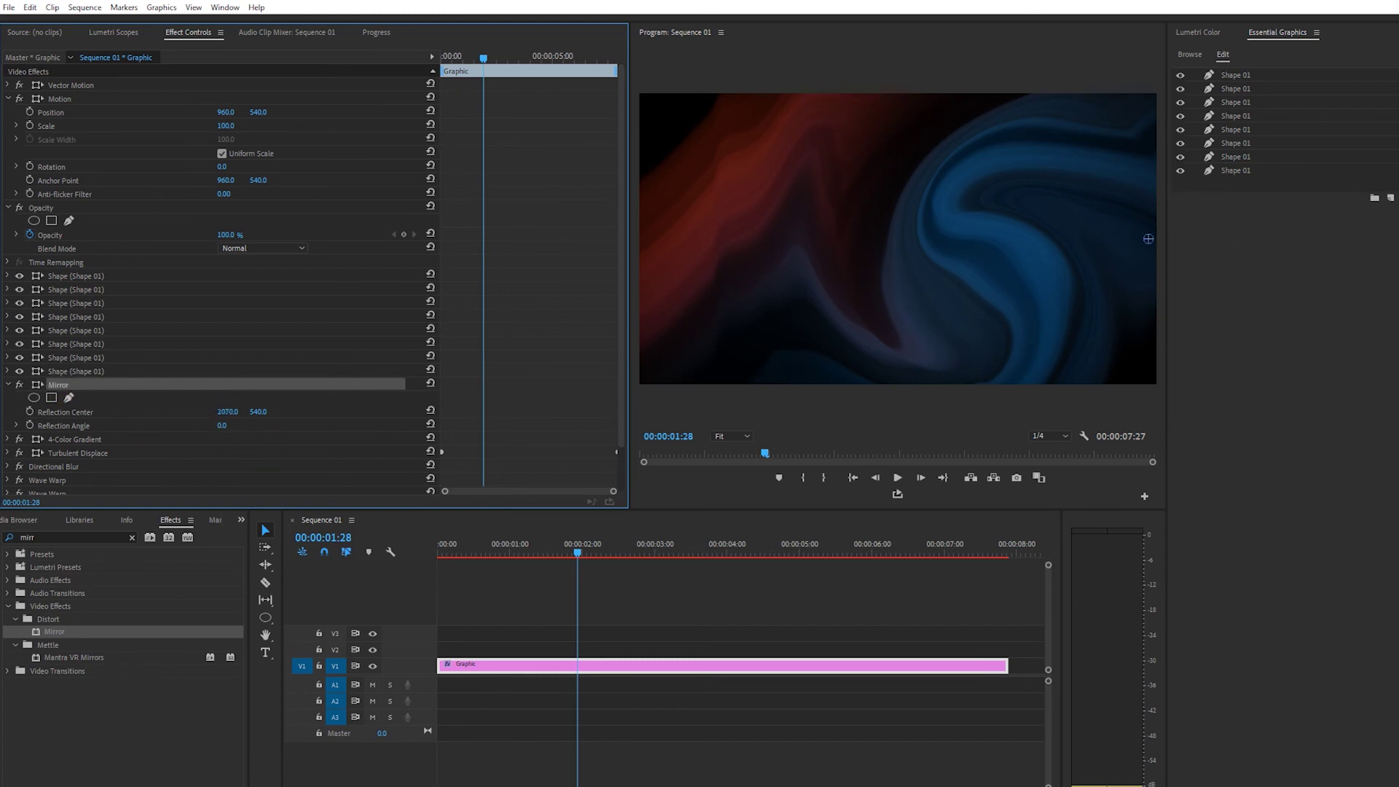
{"action": "left_click_drag", "start_coordinate": [227, 412], "coordinate": [234, 417]}
{"action": "left_click_drag", "start_coordinate": [1124, 239], "coordinate": [863, 248]}
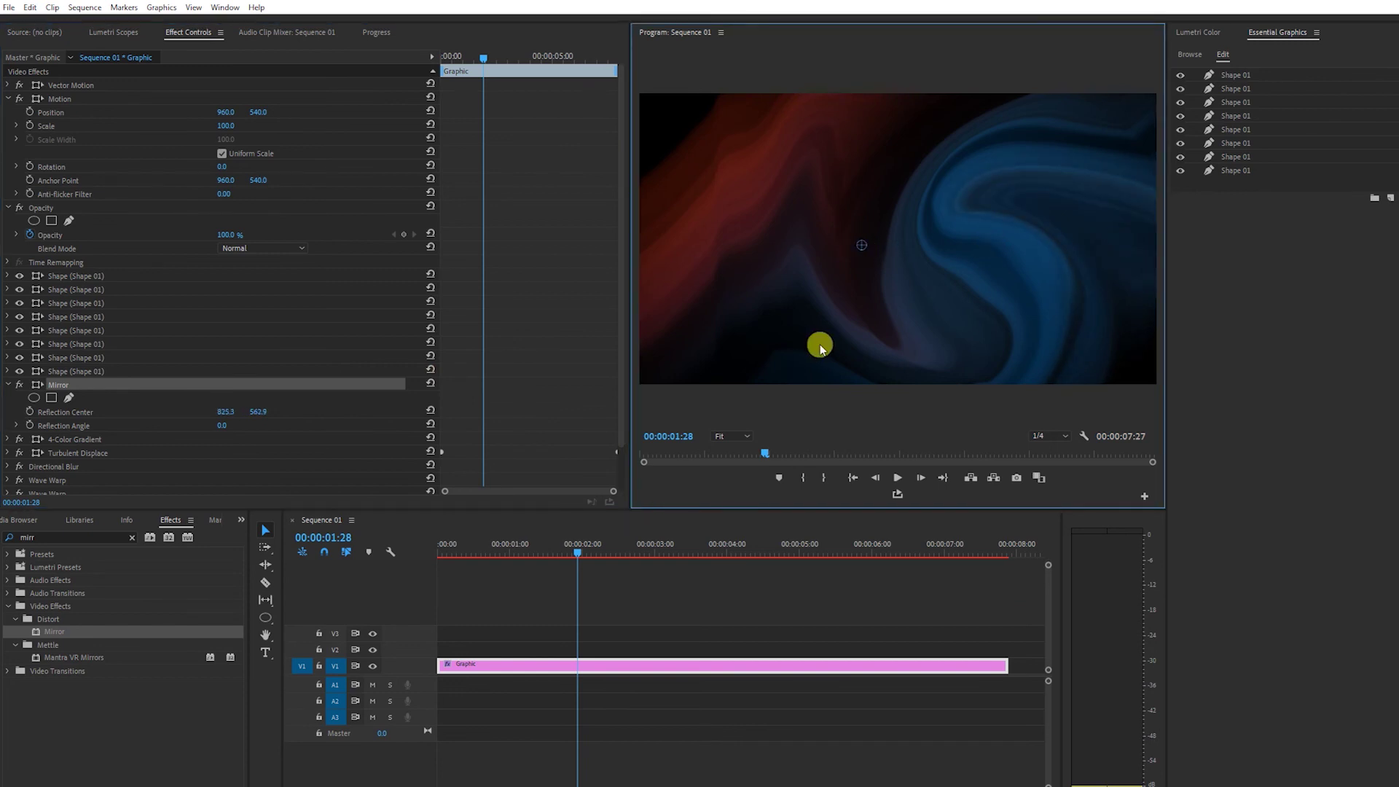
{"action": "left_click_drag", "start_coordinate": [222, 426], "coordinate": [231, 430]}
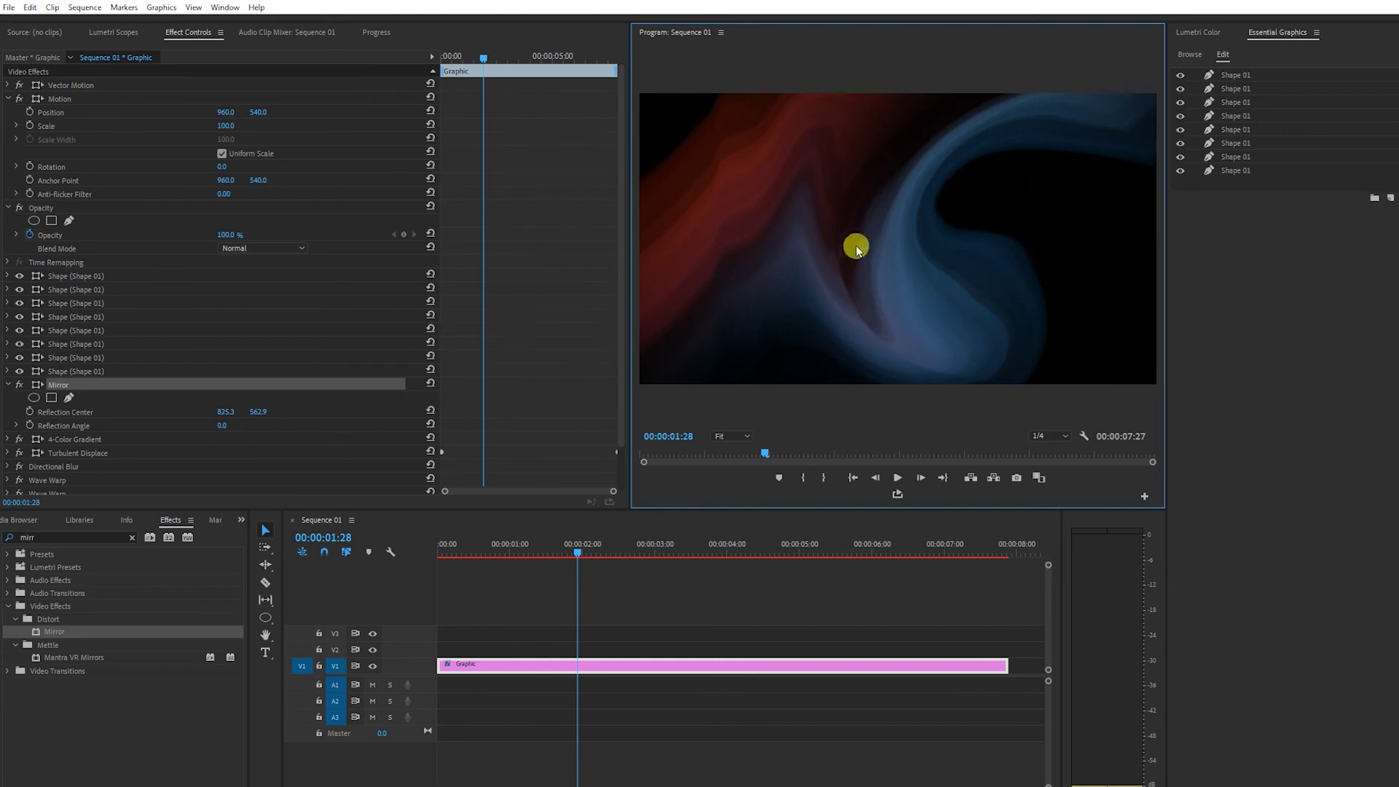
{"action": "left_click_drag", "start_coordinate": [857, 249], "coordinate": [1044, 311]}
{"action": "left_click", "coordinate": [222, 425]}
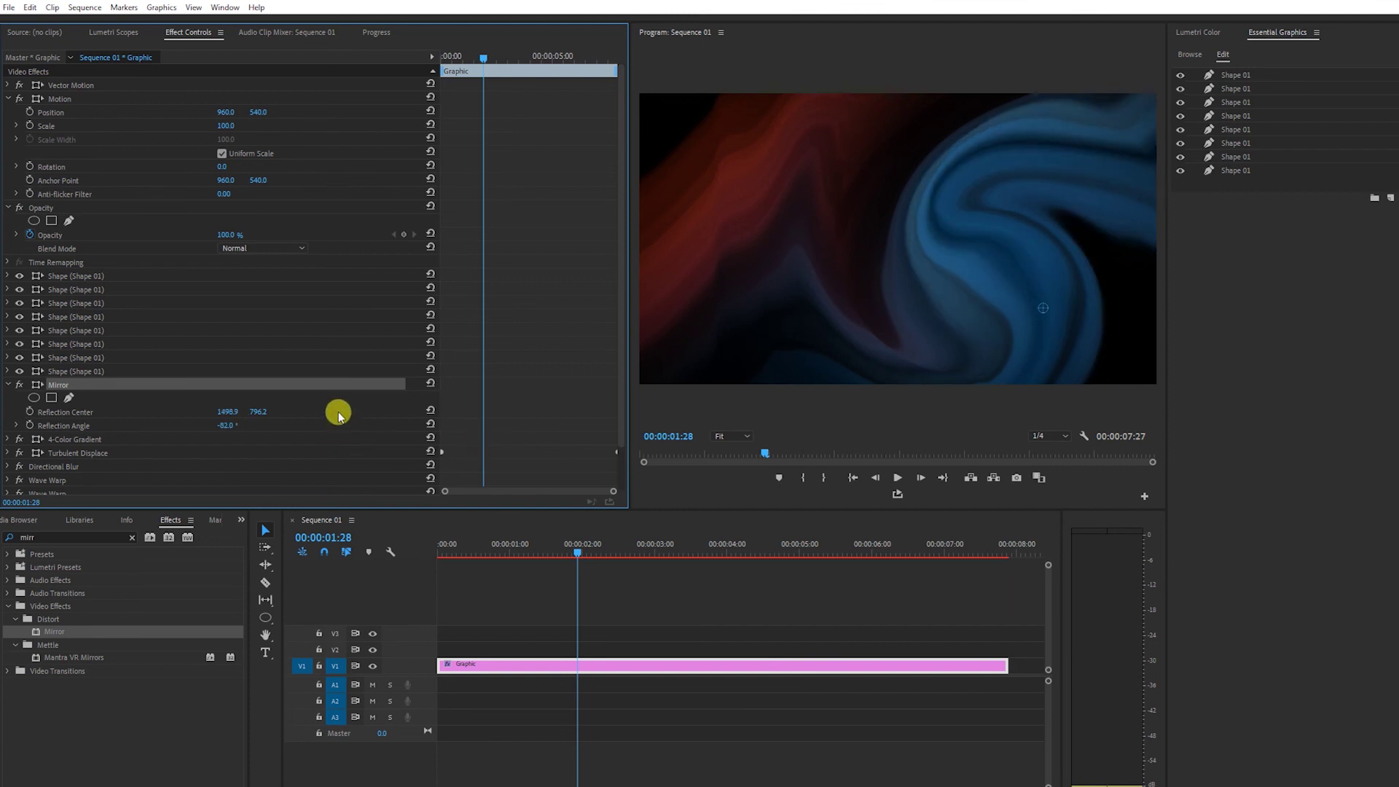
{"action": "left_click", "coordinate": [18, 385]}
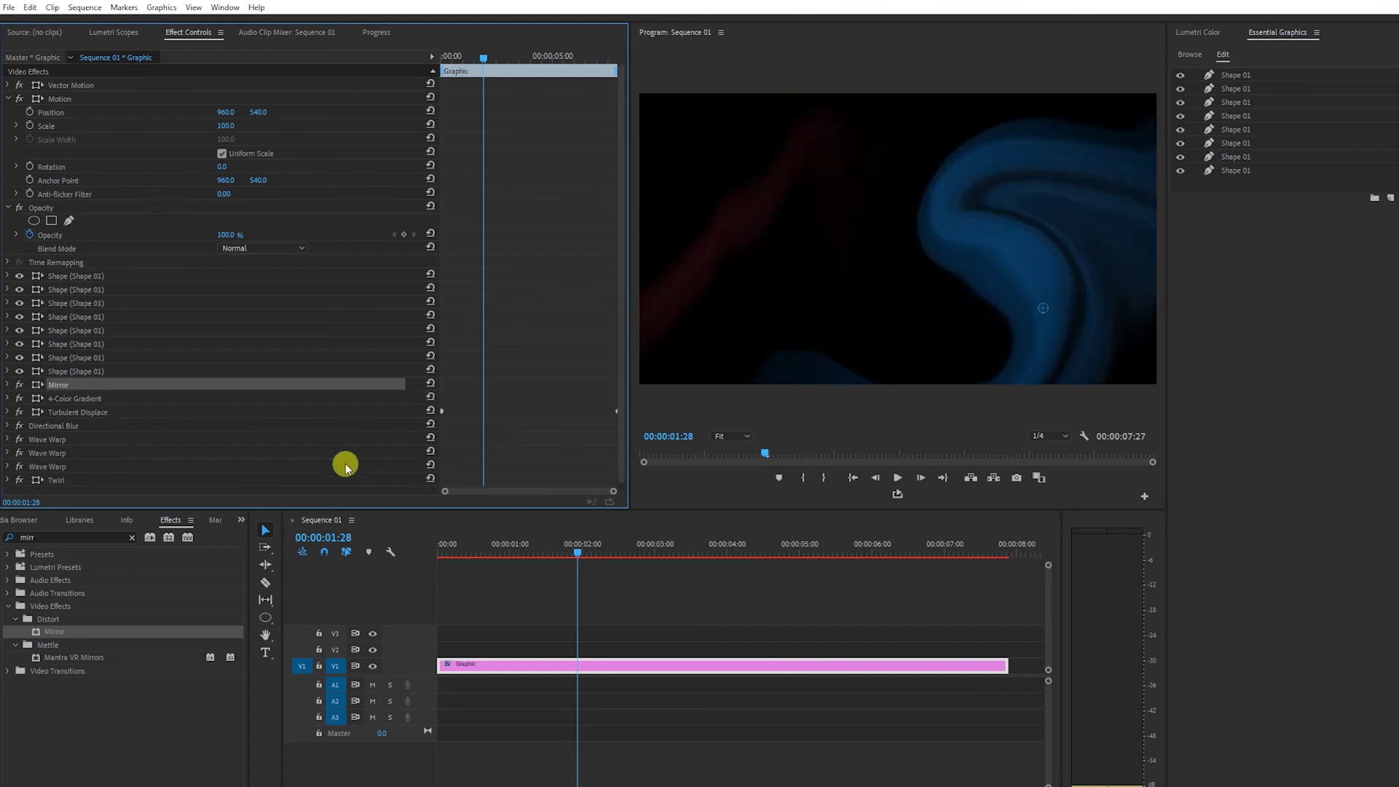
{"action": "left_click", "coordinate": [8, 385]}
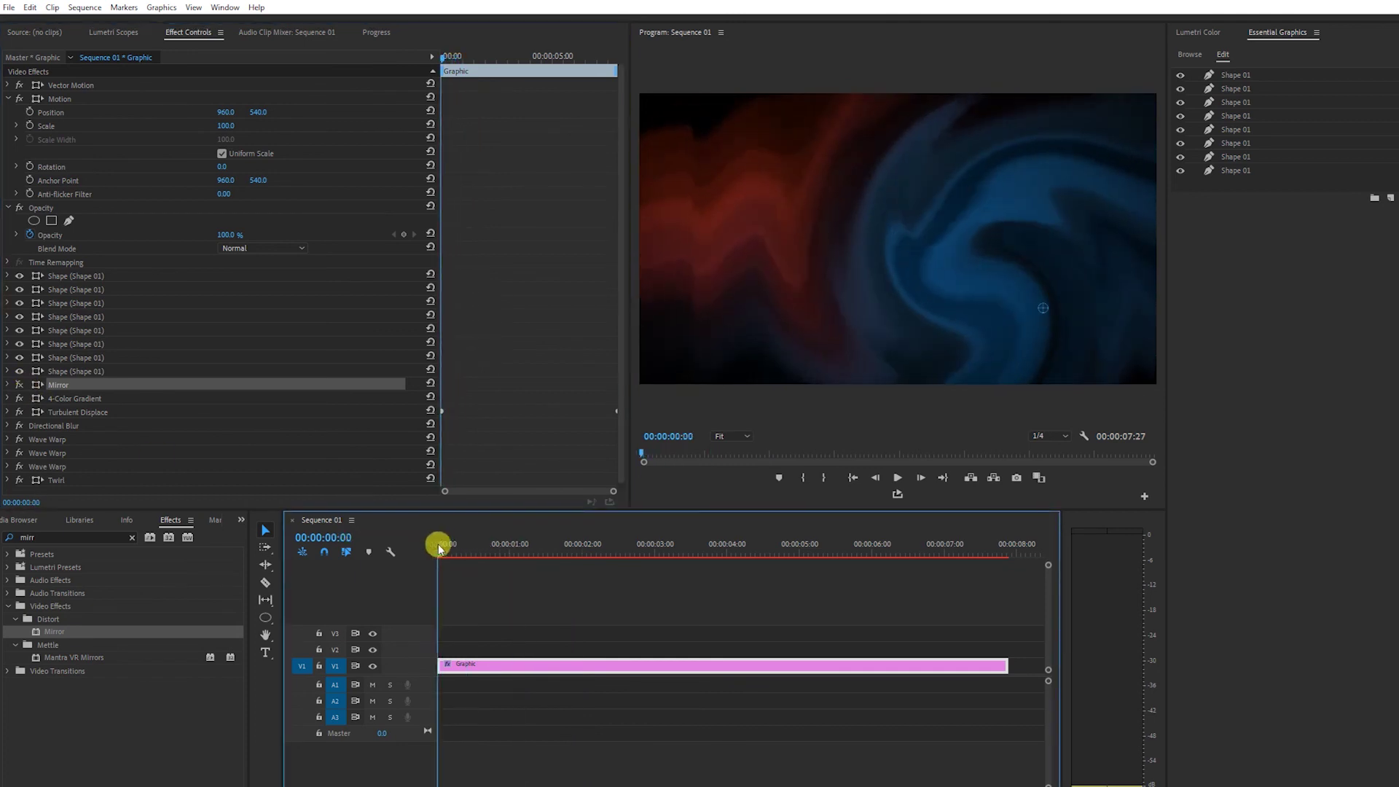
Step: Save all effects from Shape through Twirl as a preset named 'background'
{"action": "left_click", "coordinate": [599, 548]}
{"action": "scroll", "coordinate": [158, 294], "scroll_direction": "down", "scroll_amount": 1}
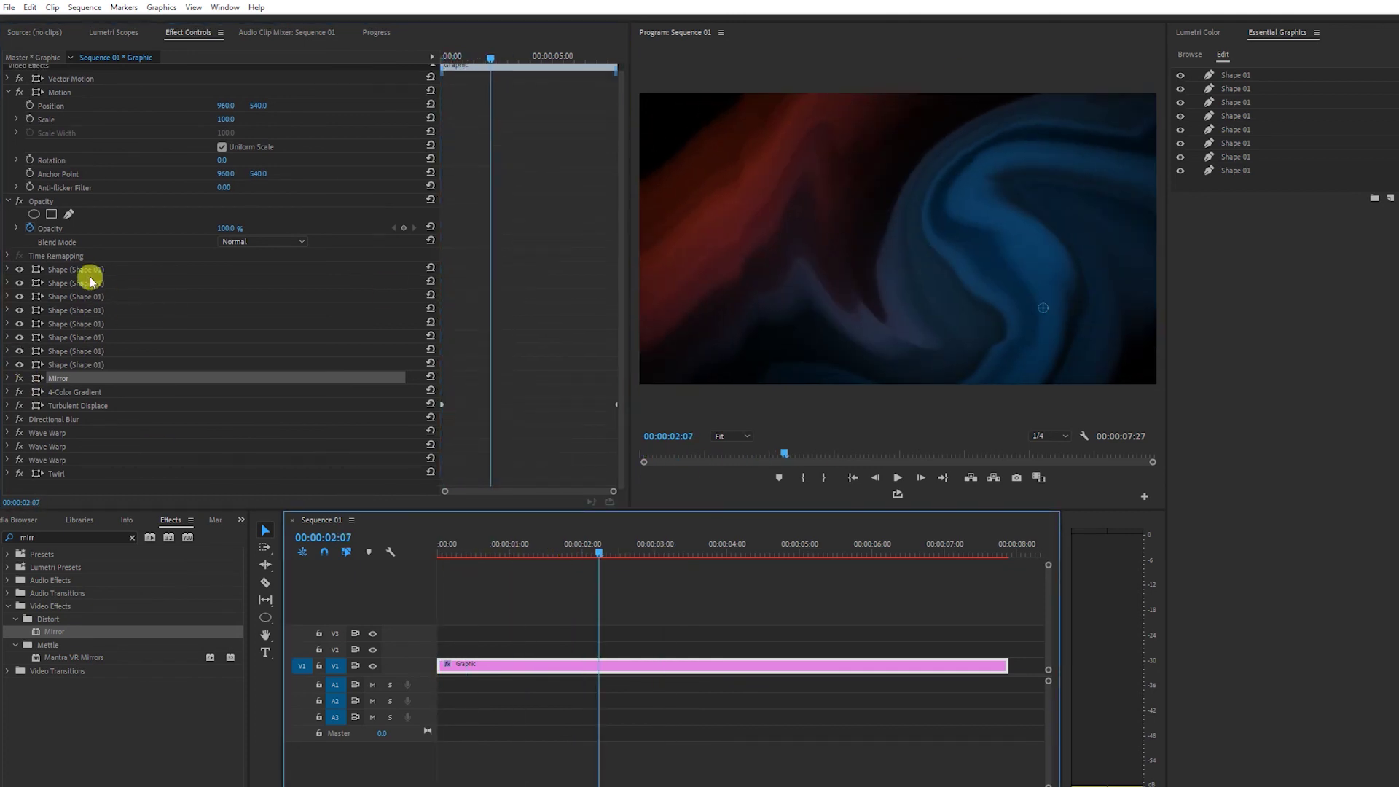
{"action": "left_click", "coordinate": [87, 271]}
{"action": "left_click", "coordinate": [70, 473], "text": "shift"}
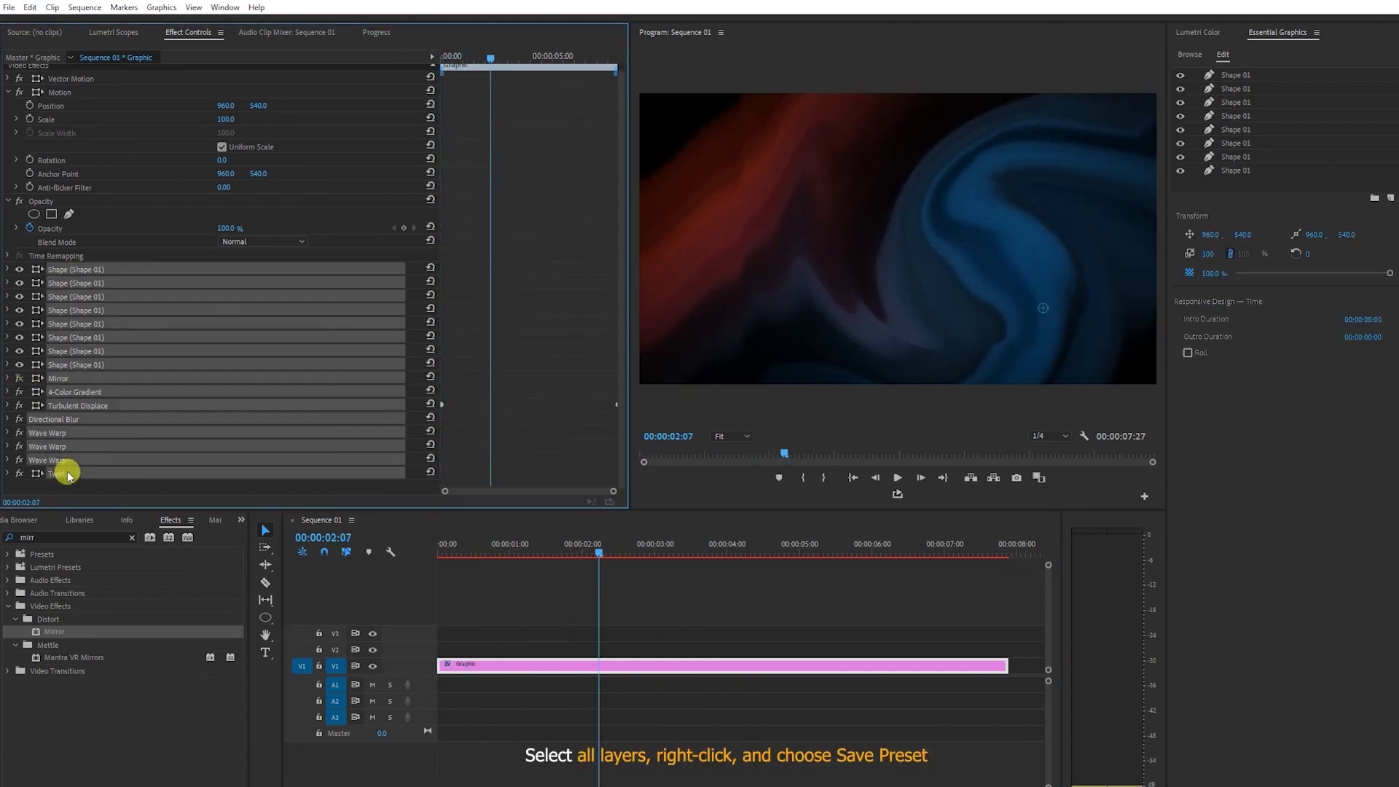
{"action": "right_click", "coordinate": [88, 316]}
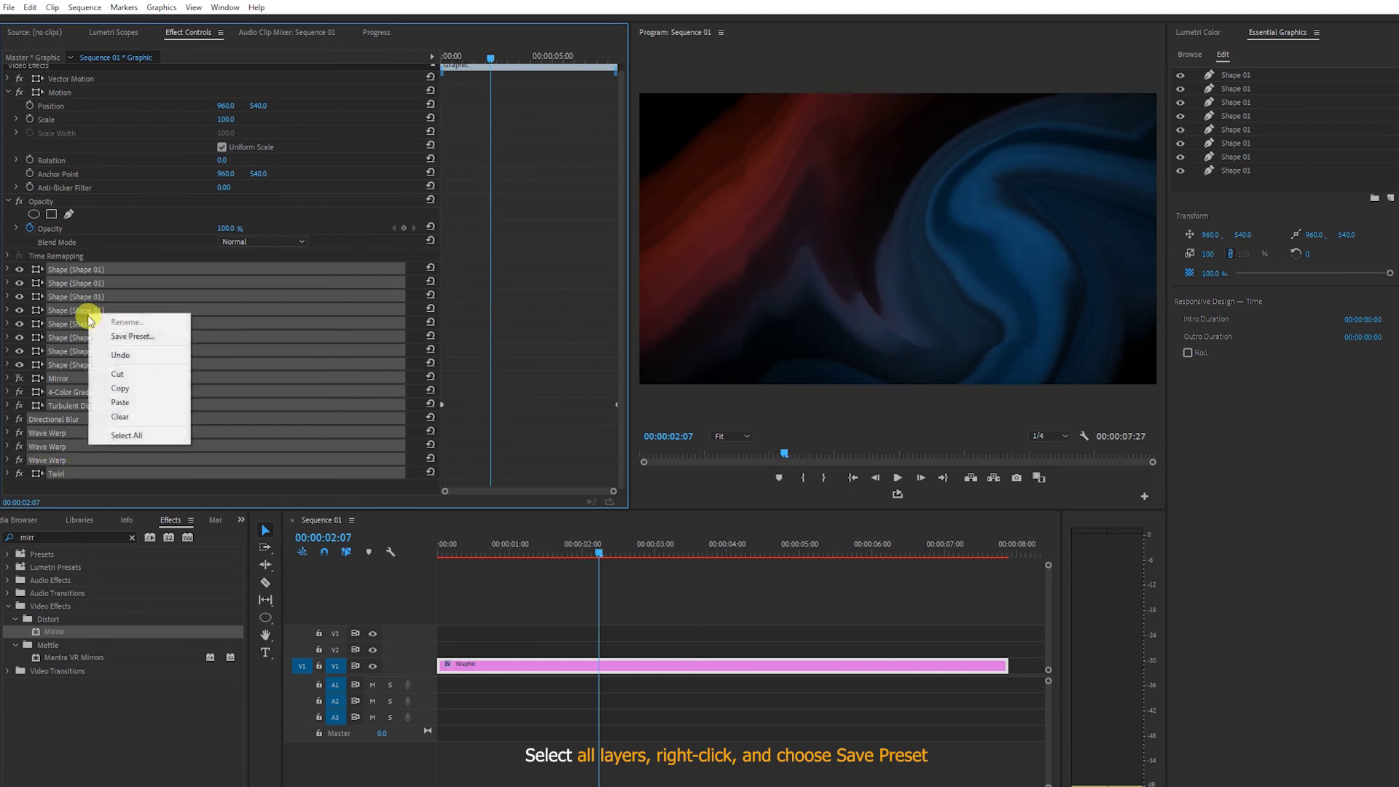
{"action": "left_click", "coordinate": [153, 339]}
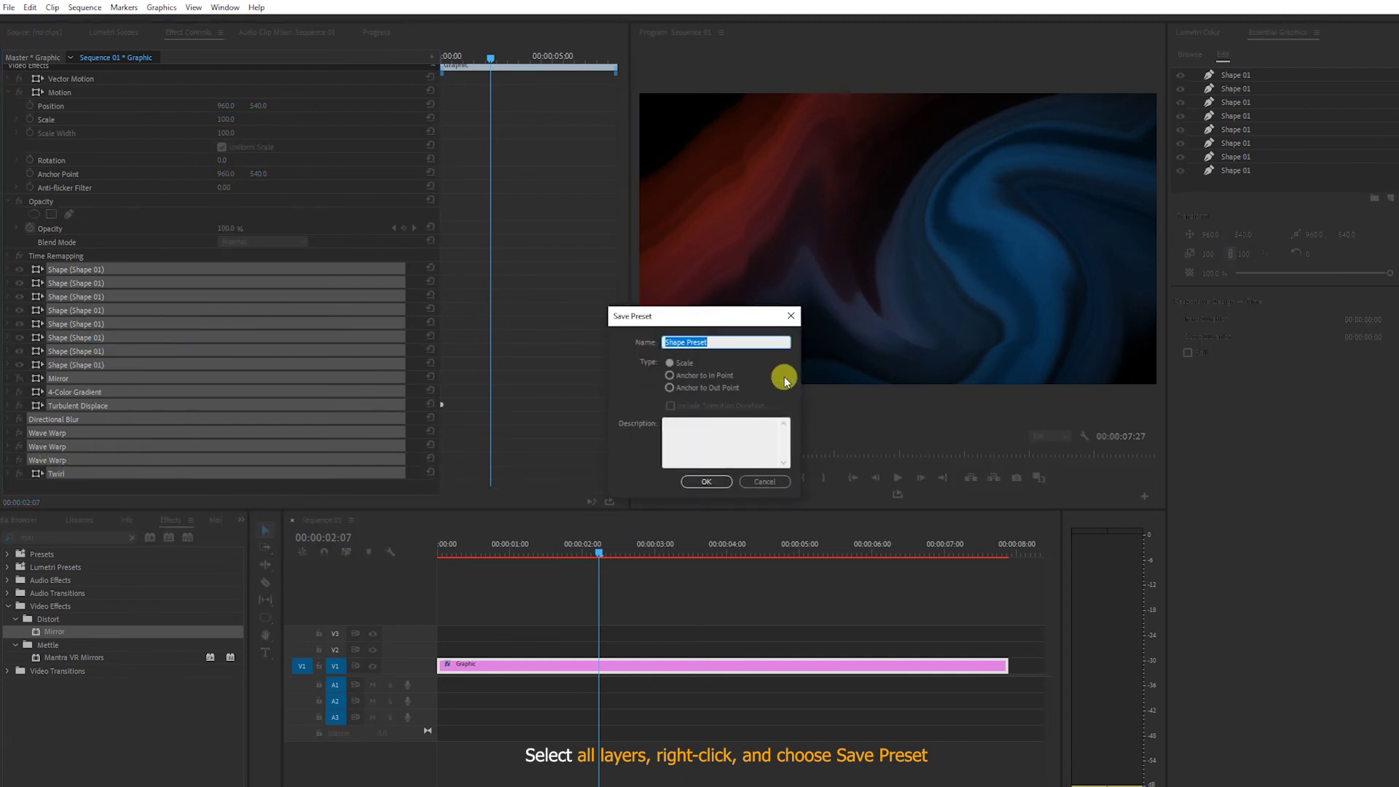
{"action": "type", "text": "bg_"}
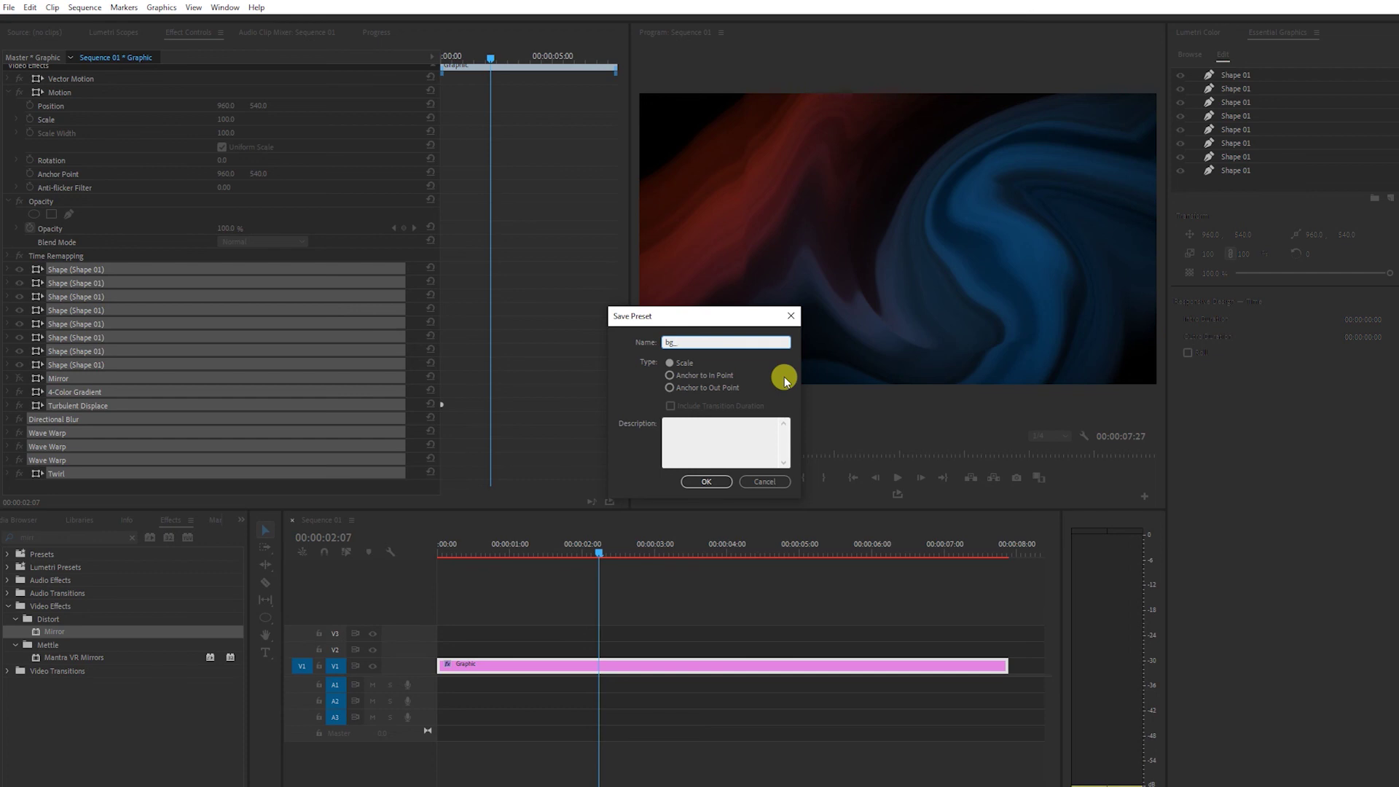
{"action": "key", "text": "BackSpace"}
{"action": "key", "text": "BackSpace"}
{"action": "type", "text": "ackg"}
{"action": "key", "text": "BackSpace"}
{"action": "key", "text": "BackSpace"}
{"action": "type", "text": "rou"}
{"action": "left_click", "coordinate": [696, 483]}
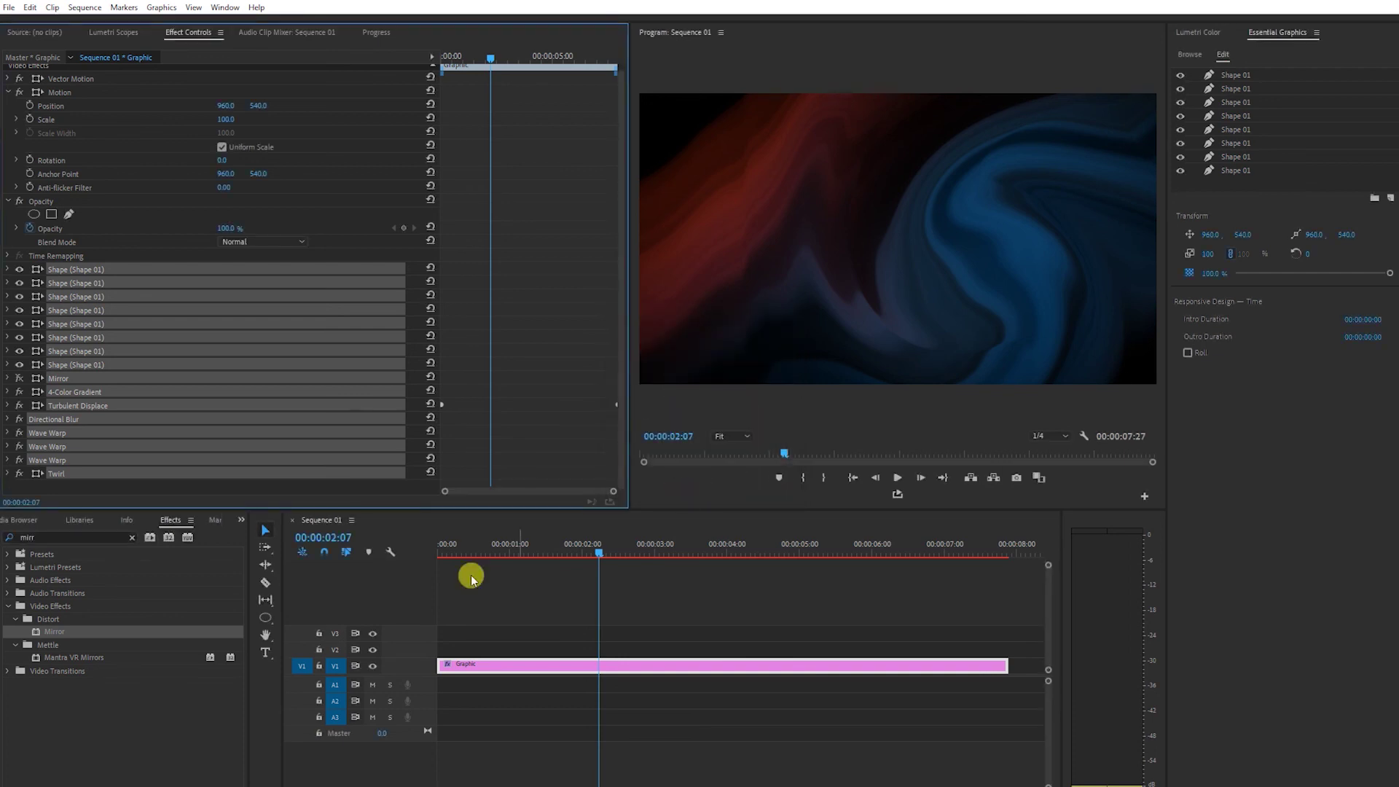
Step: Clear the effects search field and delete the Graphic clip from the timeline
{"action": "double_click", "coordinate": [78, 537]}
{"action": "key", "text": "BackSpace"}
{"action": "left_click", "coordinate": [540, 655]}
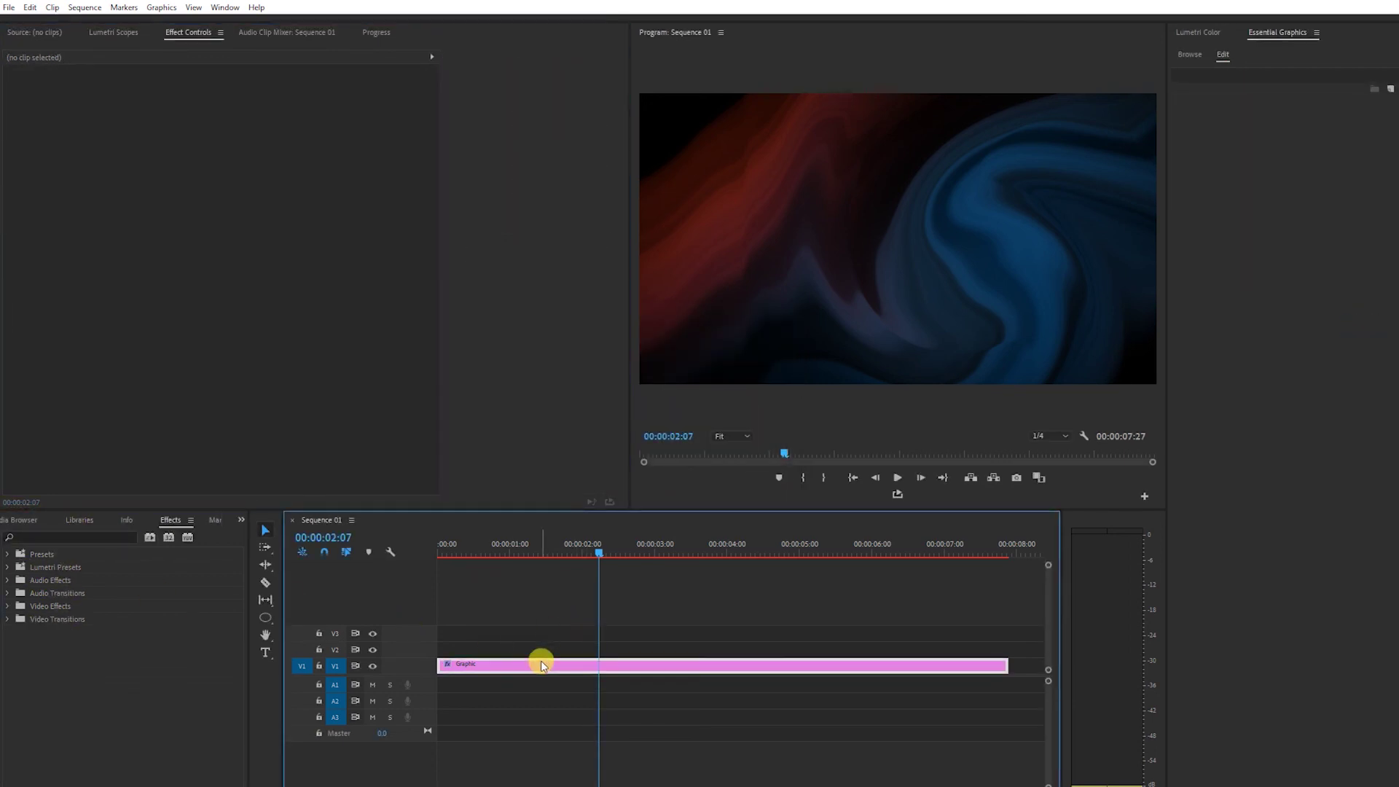
{"action": "left_click", "coordinate": [572, 663]}
{"action": "key", "text": "Delete"}
{"action": "key", "text": "Home"}
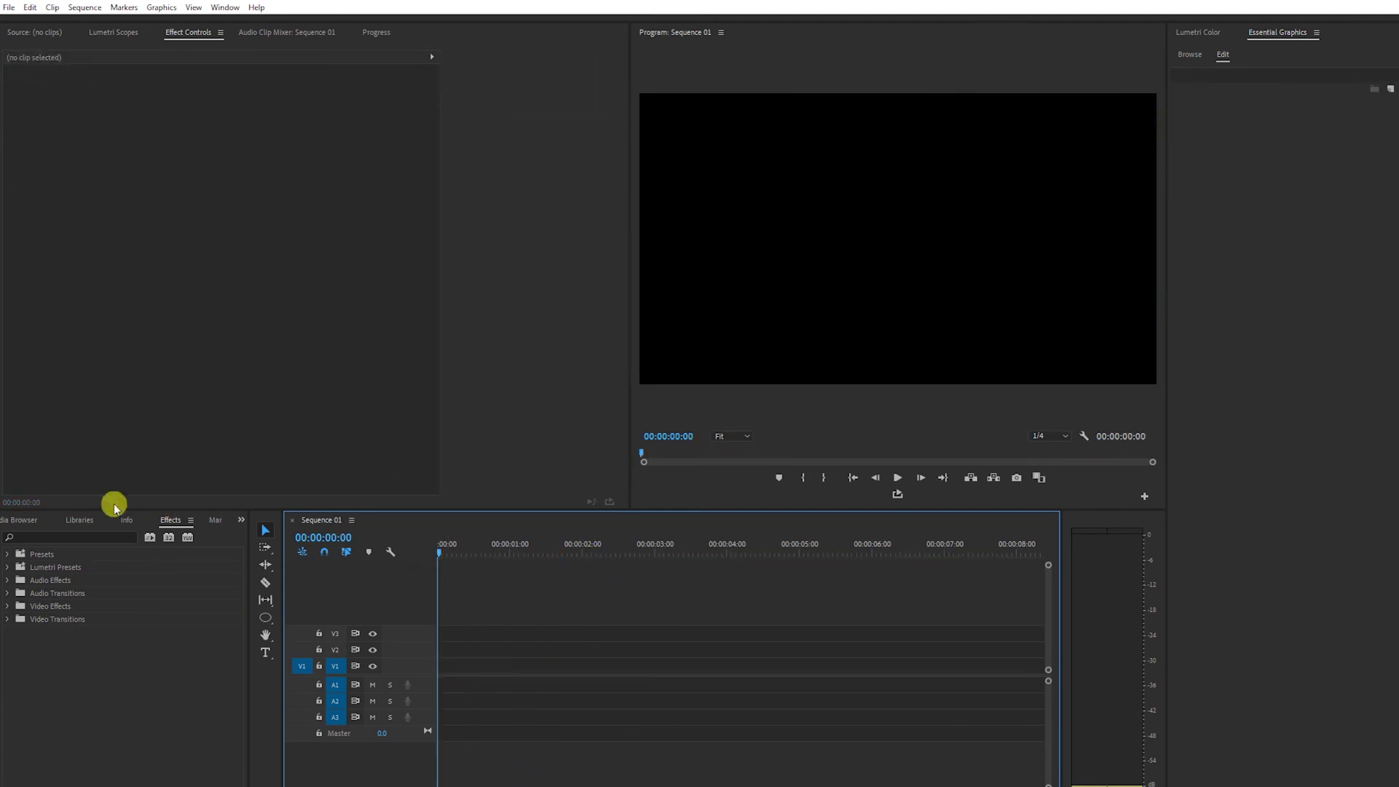
Step: Create a new Transparent Video item in the Project panel with default settings
{"action": "left_click", "coordinate": [29, 521]}
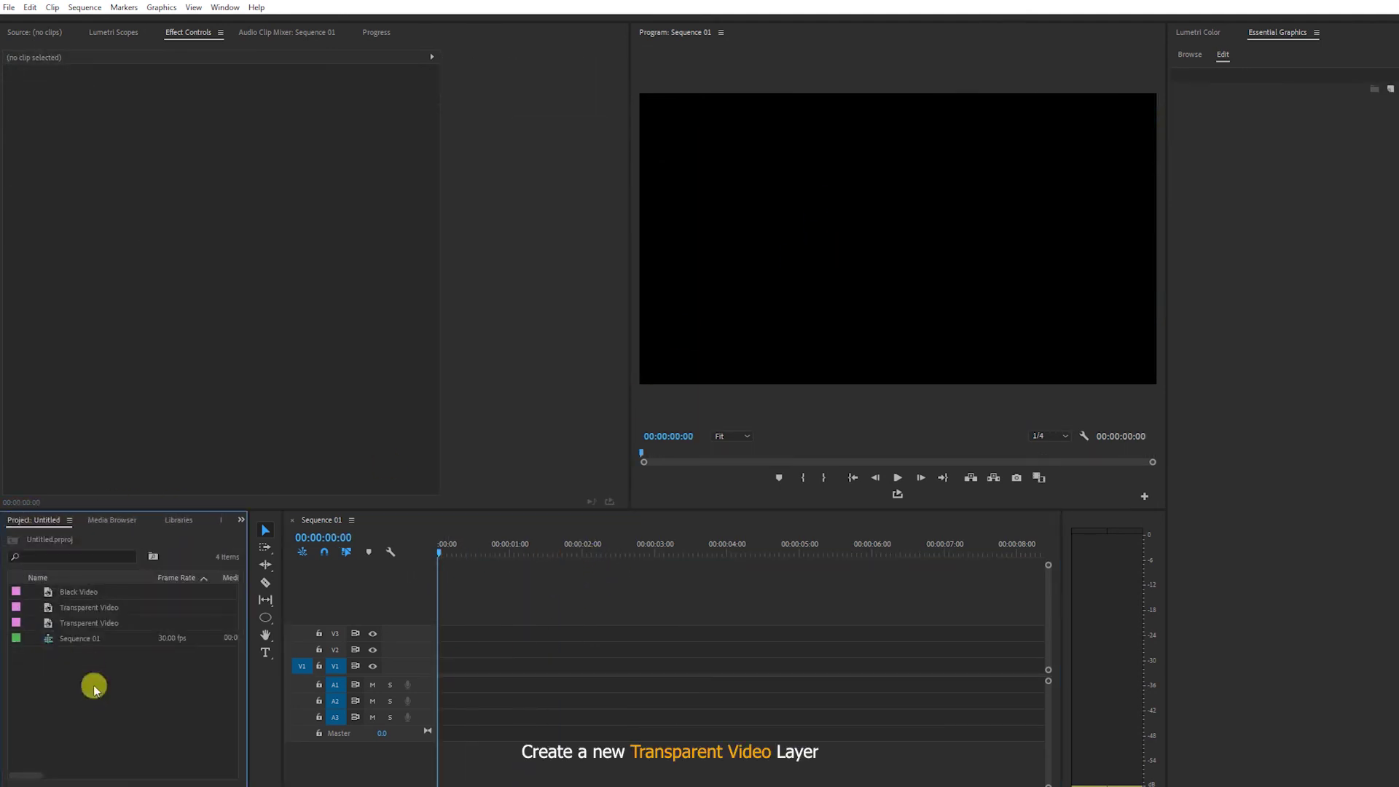
{"action": "right_click", "coordinate": [101, 684]}
{"action": "mouse_move", "coordinate": [217, 512]}
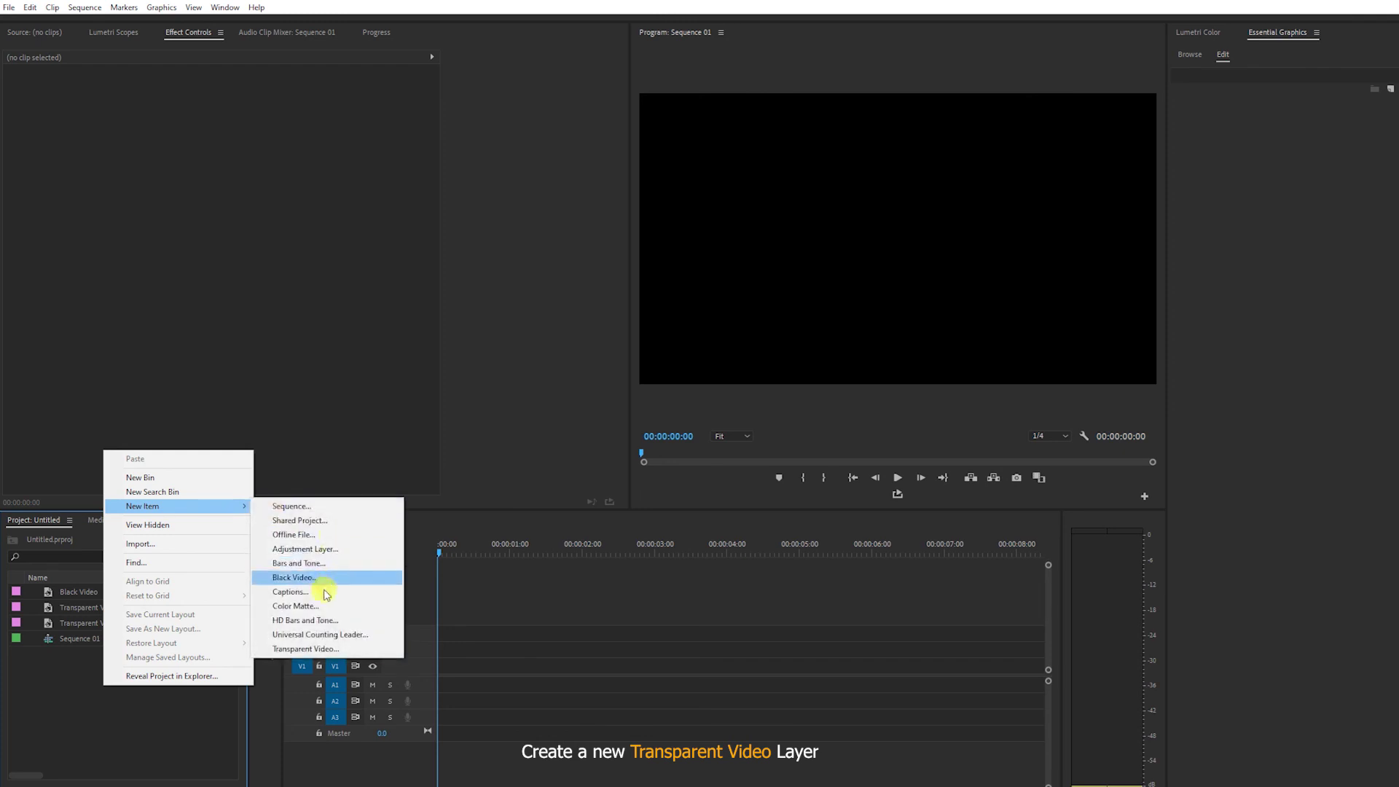
{"action": "left_click", "coordinate": [317, 650]}
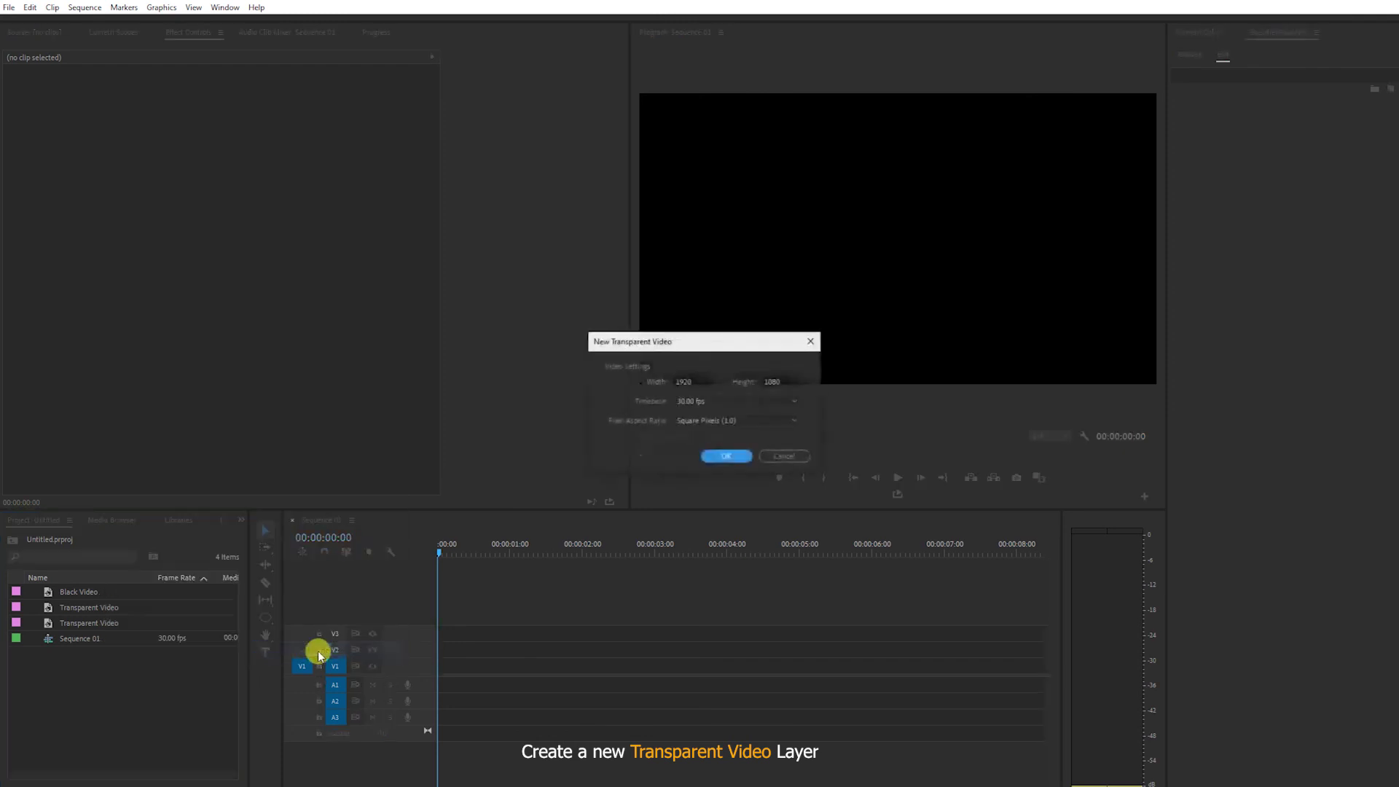
{"action": "left_click", "coordinate": [727, 457]}
Step: Place the Transparent Video clip on V1, extend it to 6:25, and reveal the effect Presets
{"action": "mouse_move", "coordinate": [91, 639]}
{"action": "left_mouse_down"}
{"action": "mouse_move", "coordinate": [453, 659]}
{"action": "mouse_move", "coordinate": [430, 658]}
{"action": "left_mouse_up"}
{"action": "left_click", "coordinate": [494, 667]}
{"action": "left_click_drag", "start_coordinate": [794, 657], "coordinate": [928, 659]}
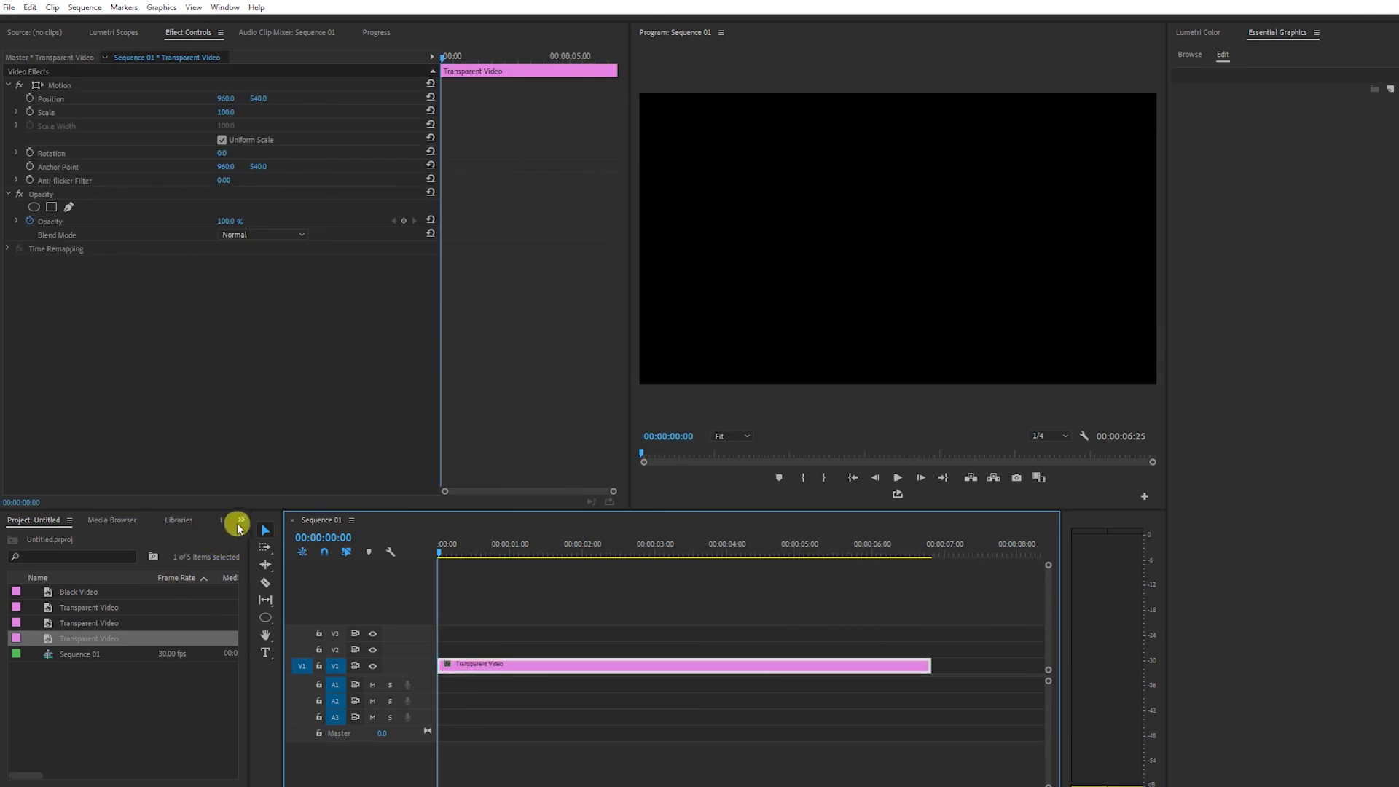
{"action": "left_click", "coordinate": [238, 523]}
{"action": "left_click", "coordinate": [287, 597]}
{"action": "left_click", "coordinate": [7, 555]}
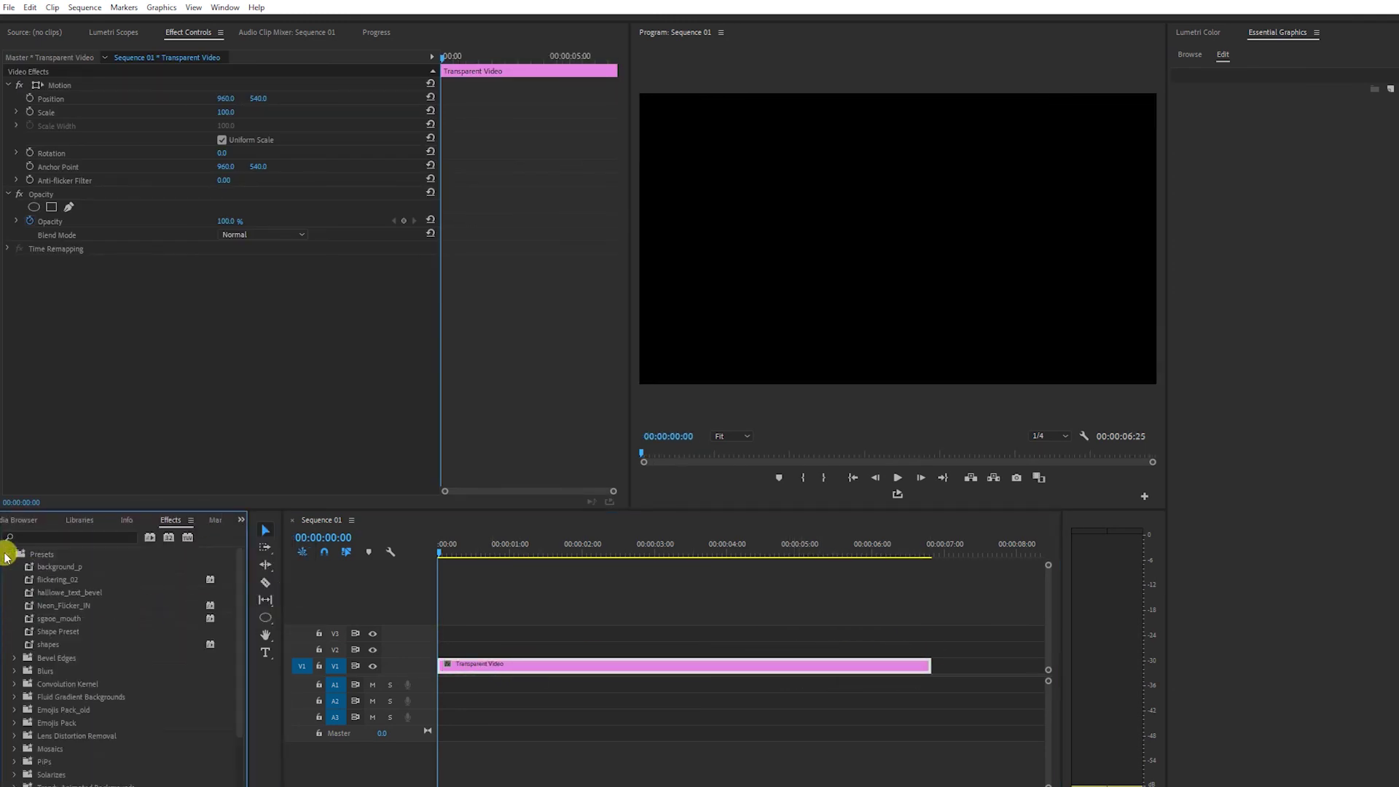
Step: Apply the background_p preset to the Transparent Video clip and preview the swirl
{"action": "left_click_drag", "start_coordinate": [75, 570], "coordinate": [668, 666]}
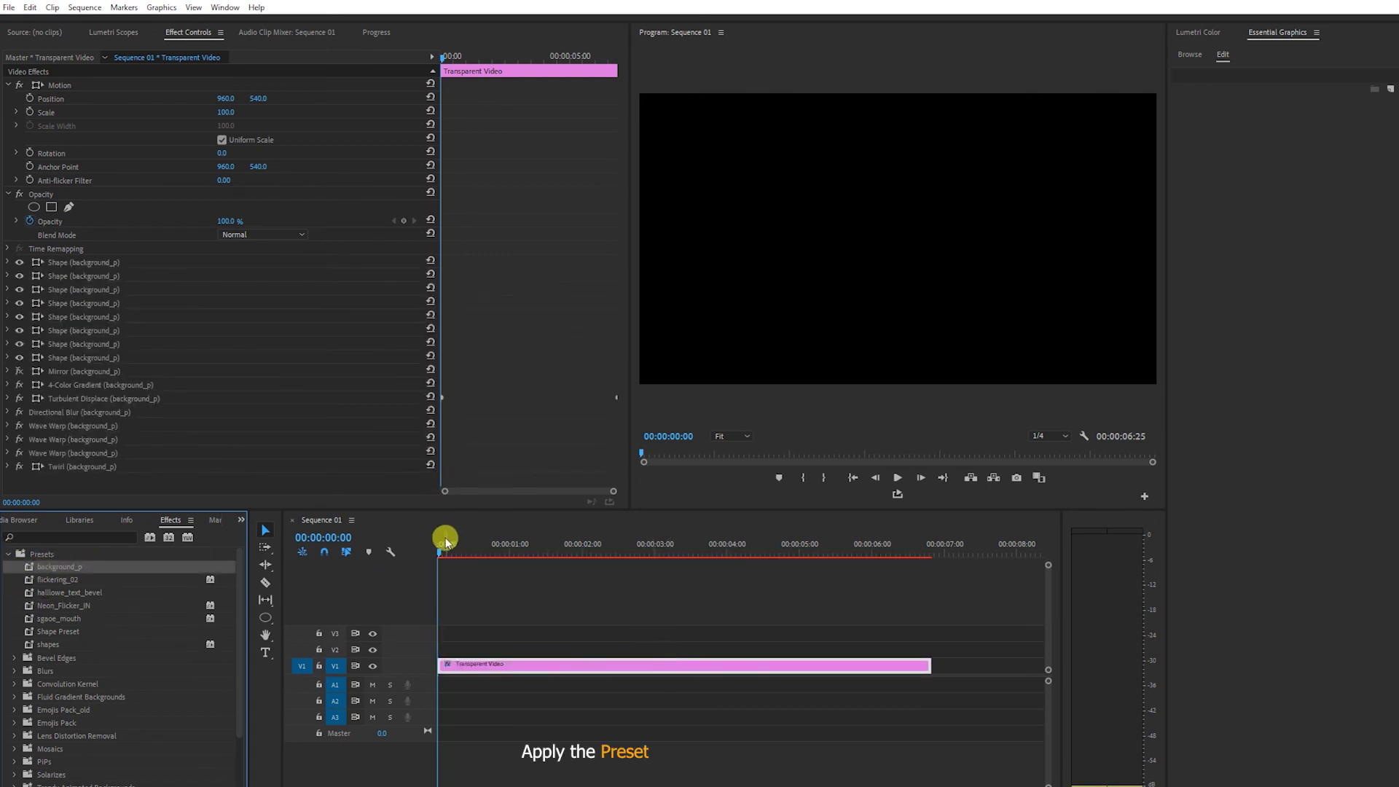
{"action": "mouse_move", "coordinate": [447, 547]}
{"action": "left_mouse_down"}
{"action": "mouse_move", "coordinate": [693, 592]}
{"action": "mouse_move", "coordinate": [633, 592]}
{"action": "left_mouse_up"}
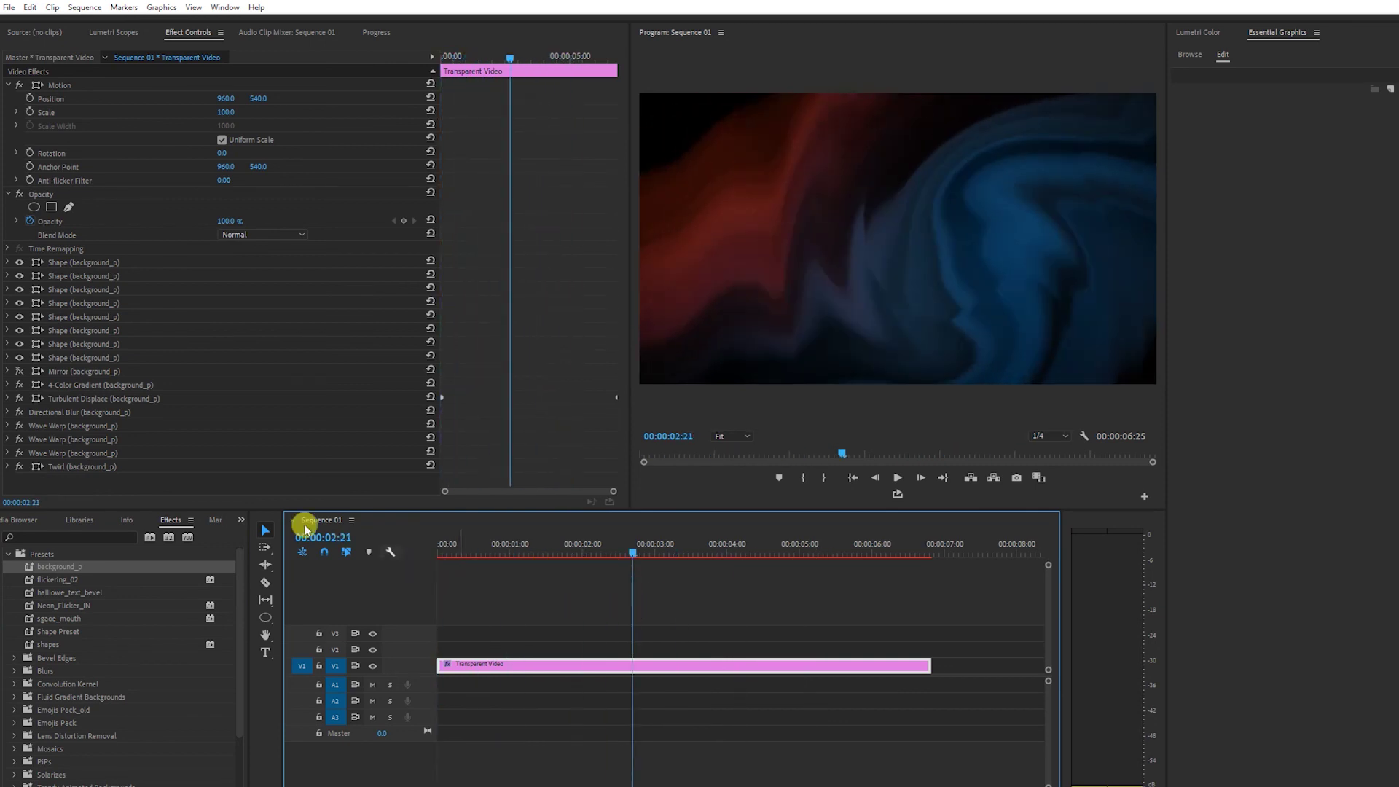
{"action": "left_click", "coordinate": [94, 384]}
Step: Change the 4-Color Gradient's Color 1 from red to cyan 10E6FF and preview the result
{"action": "left_click", "coordinate": [8, 385]}
{"action": "scroll", "coordinate": [321, 384], "scroll_direction": "down", "scroll_amount": 3}
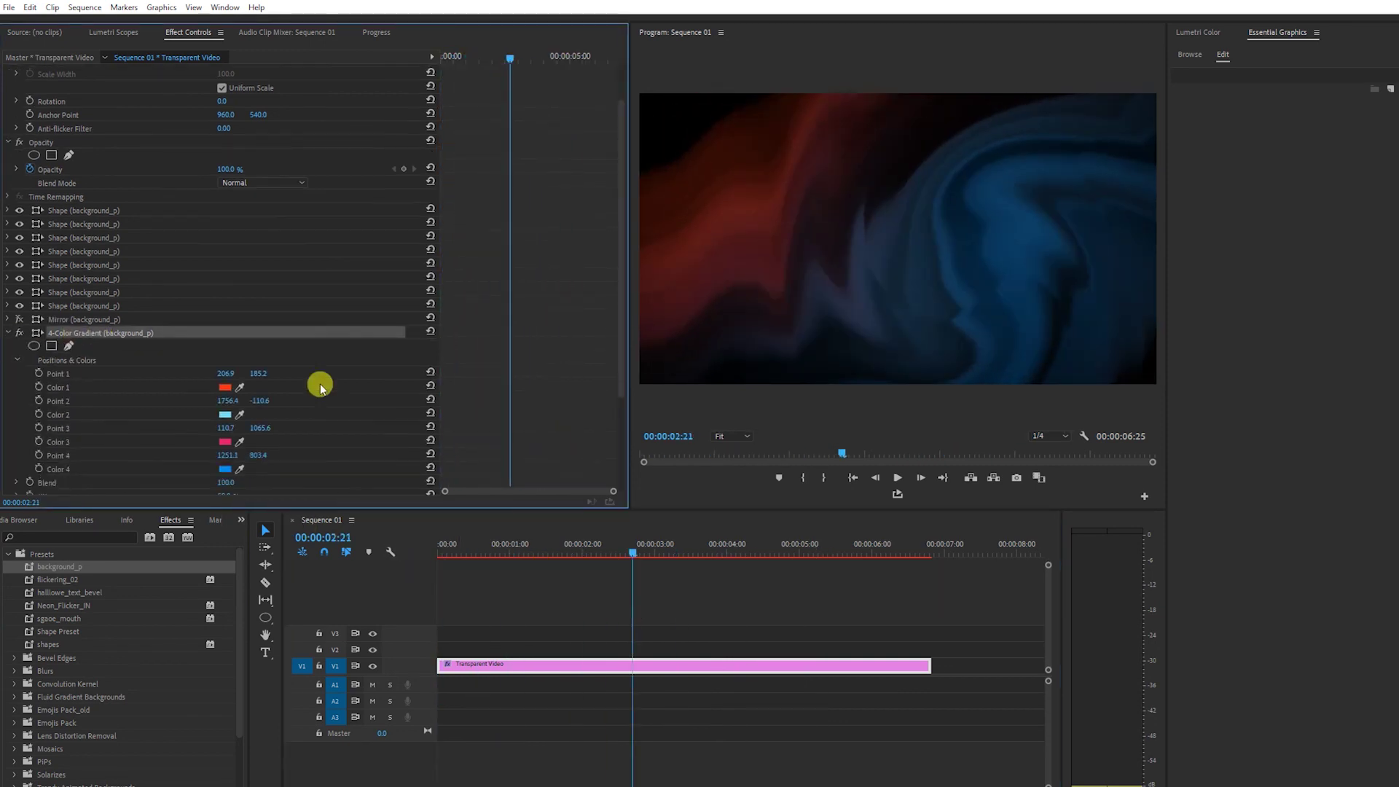
{"action": "left_click", "coordinate": [226, 377]}
{"action": "left_click_drag", "start_coordinate": [740, 427], "coordinate": [740, 435]}
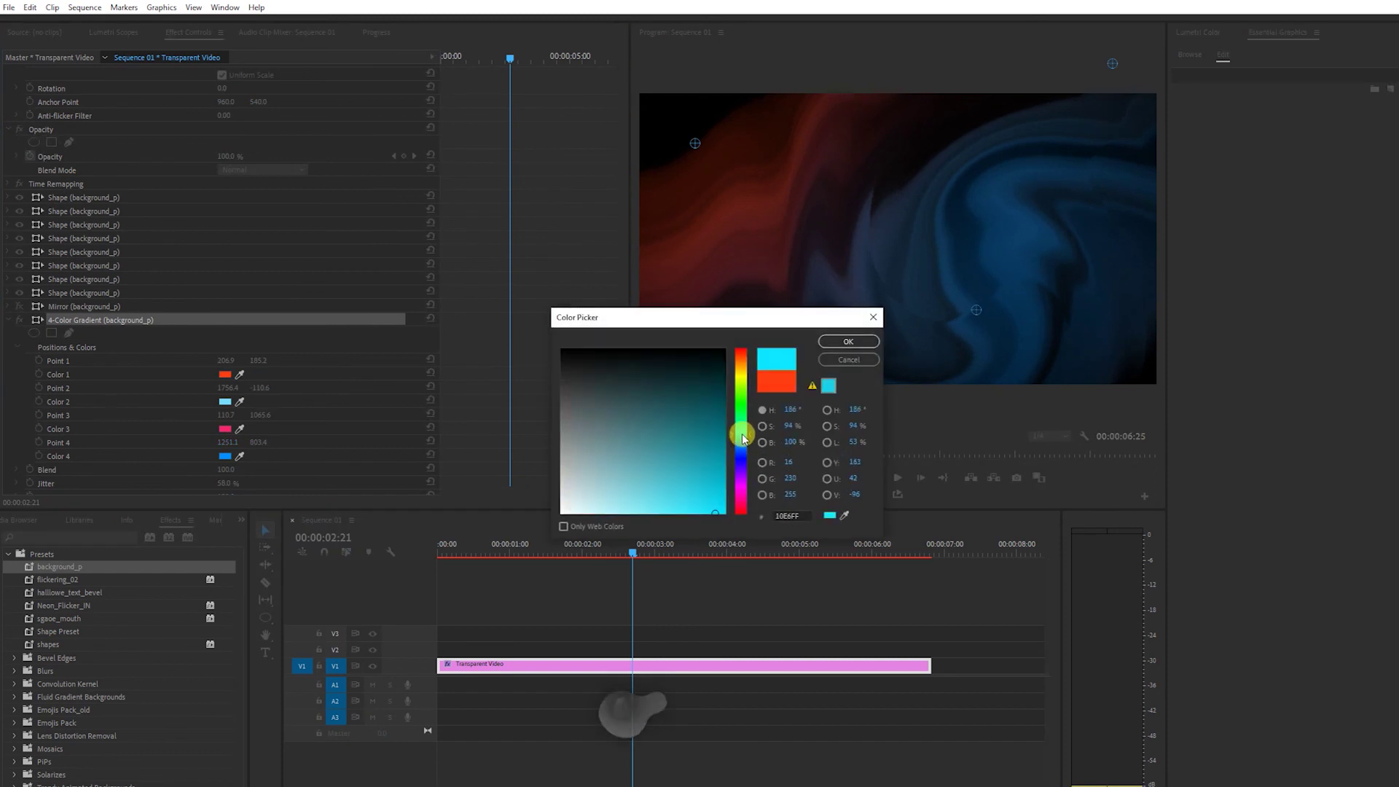
{"action": "left_click", "coordinate": [862, 342]}
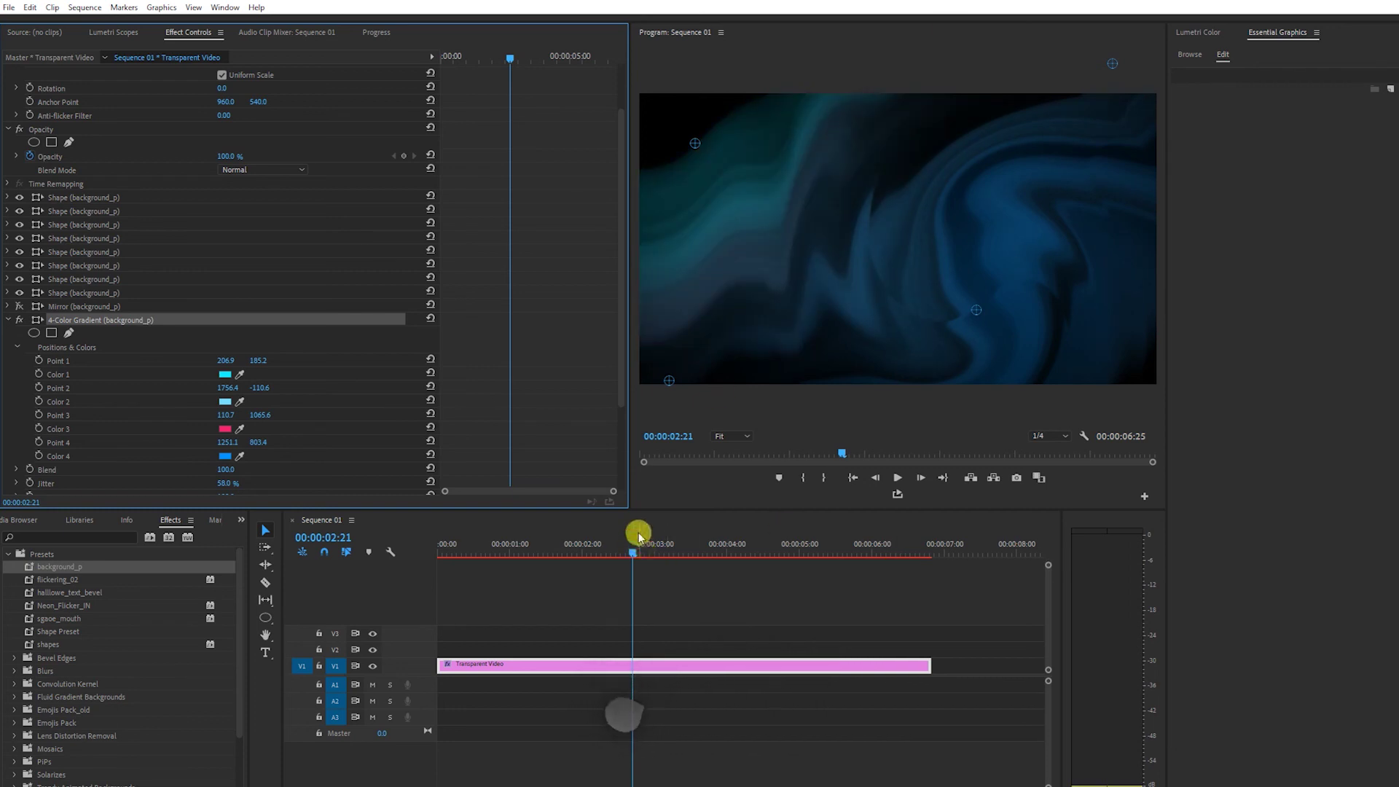
{"action": "mouse_move", "coordinate": [638, 537]}
{"action": "left_mouse_down"}
{"action": "mouse_move", "coordinate": [787, 564]}
{"action": "mouse_move", "coordinate": [620, 598]}
{"action": "left_mouse_up"}
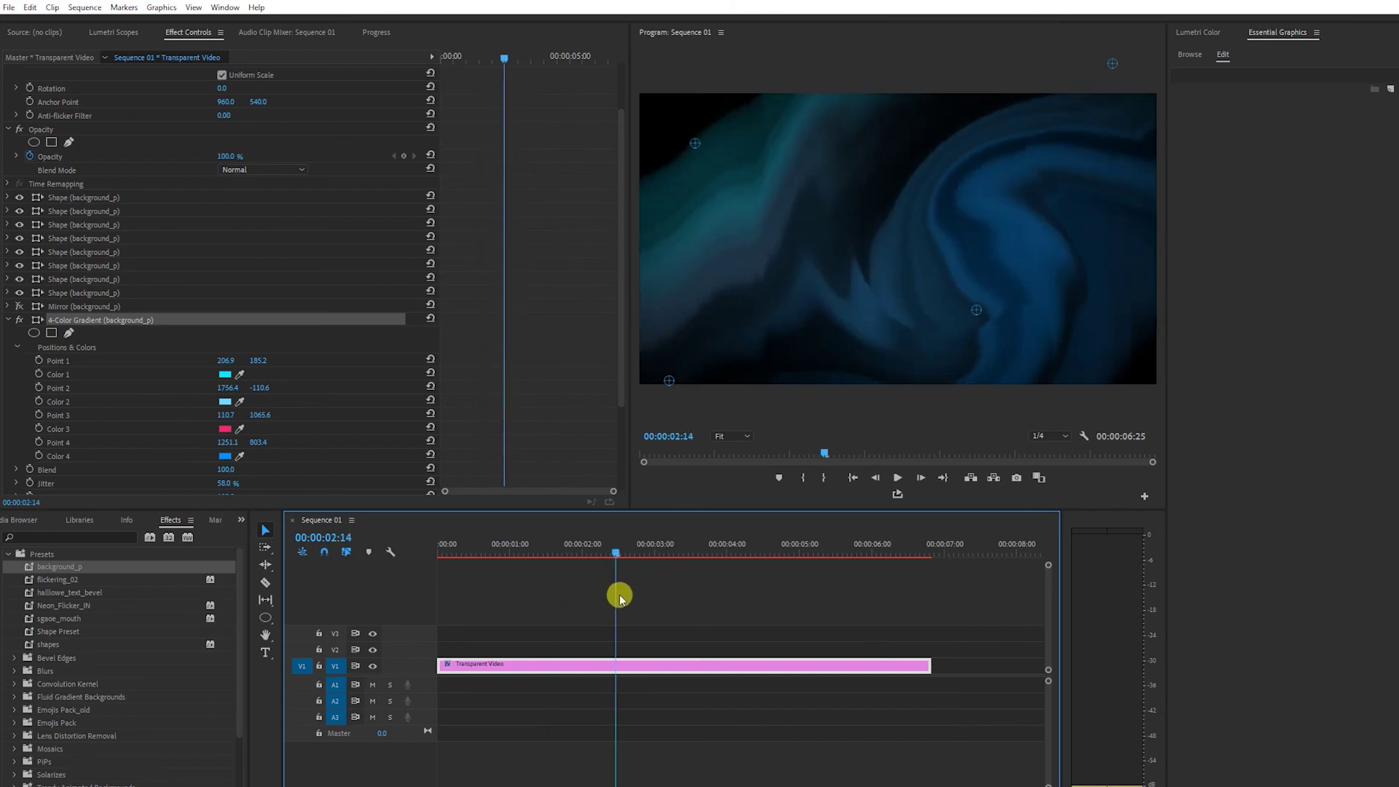